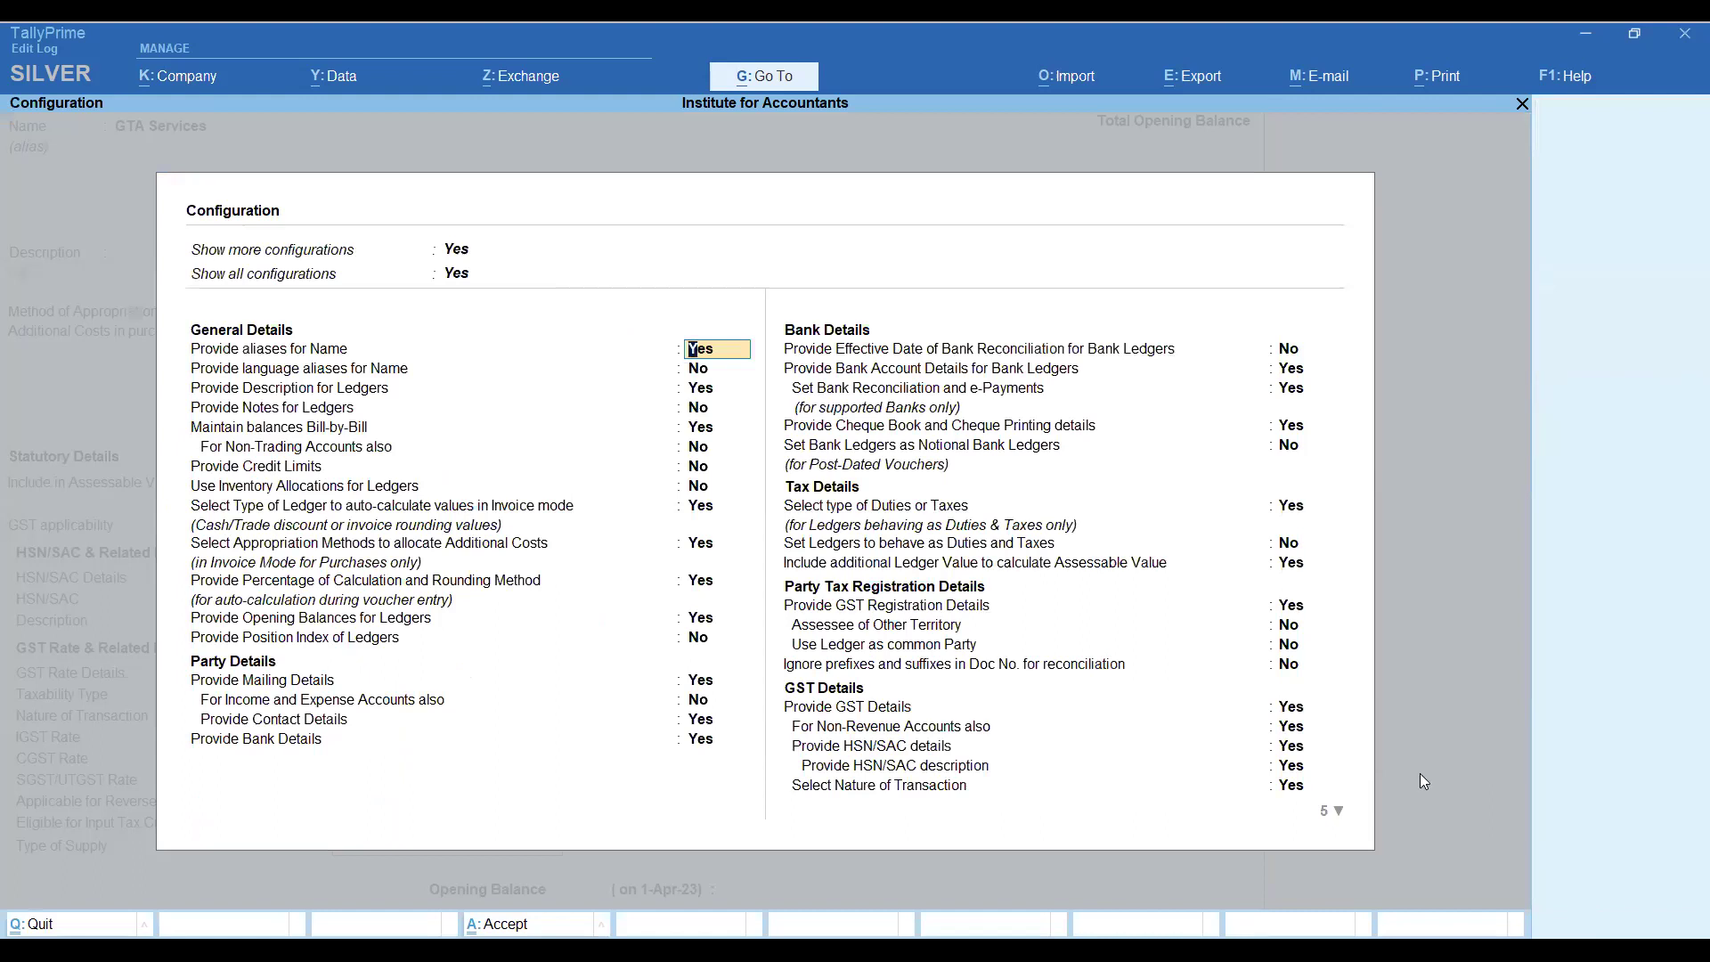
Examine the ledger configuration options, especially the GST details down to Select Type of Supply.
left_click(1339, 818)
key("Down")
key("Down")
key("Down")
left_click(1341, 816)
key("Down")
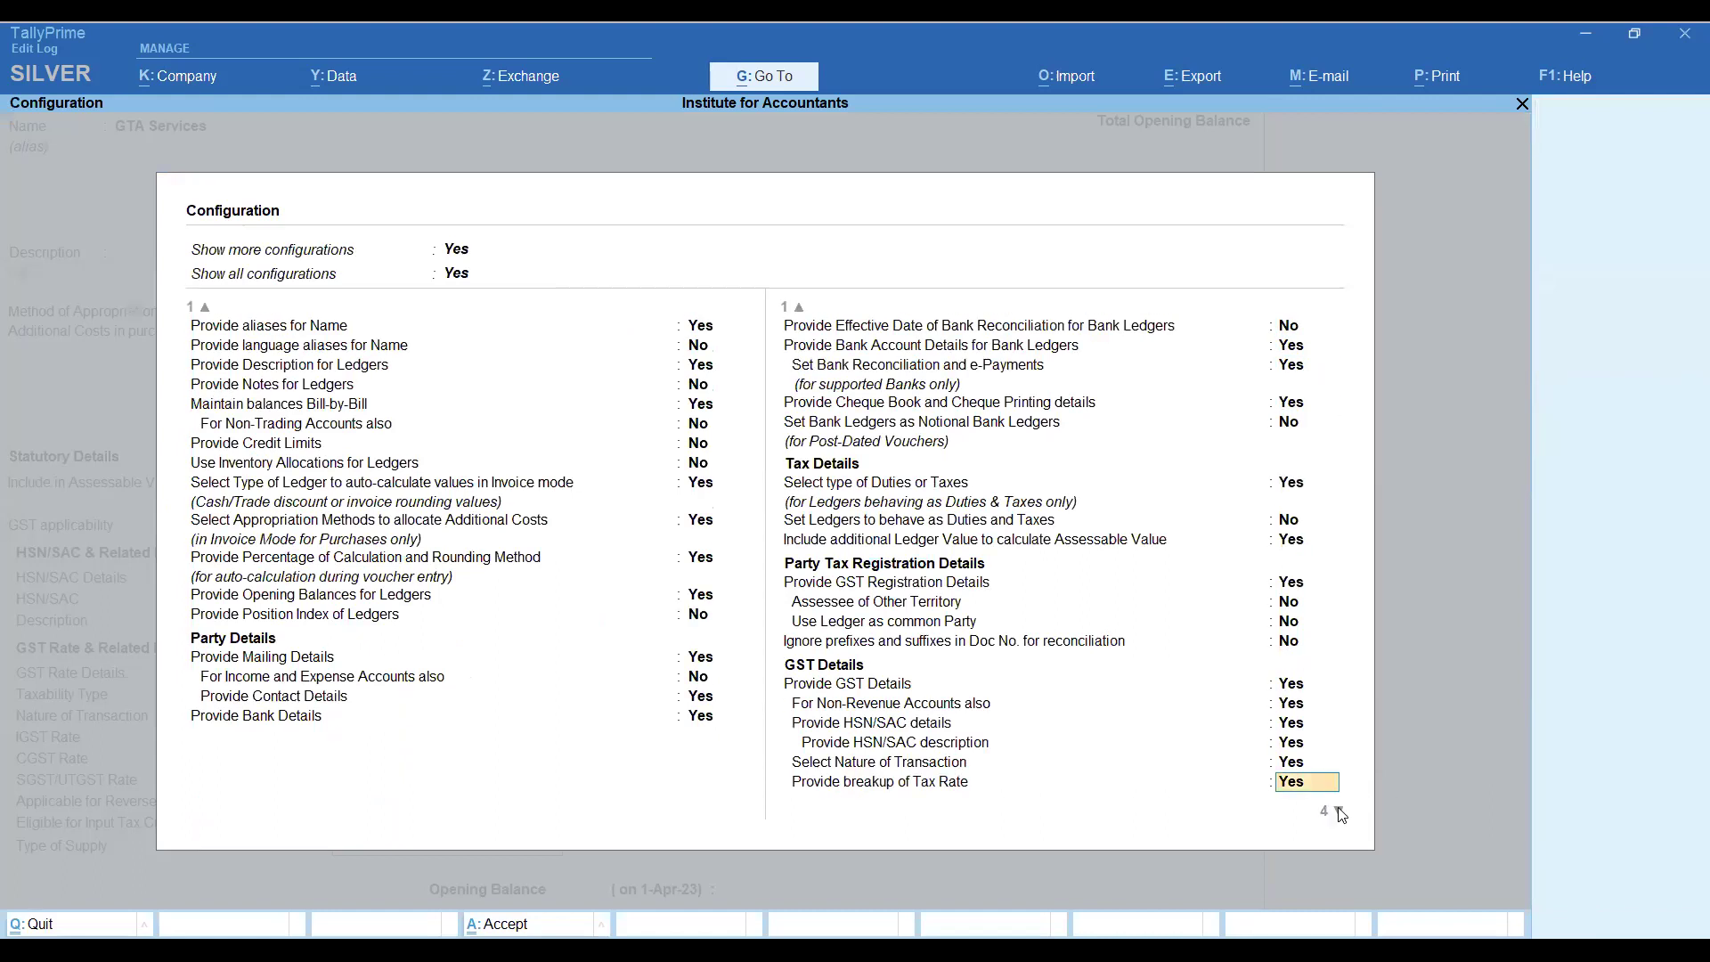
key("Down")
key("Down")
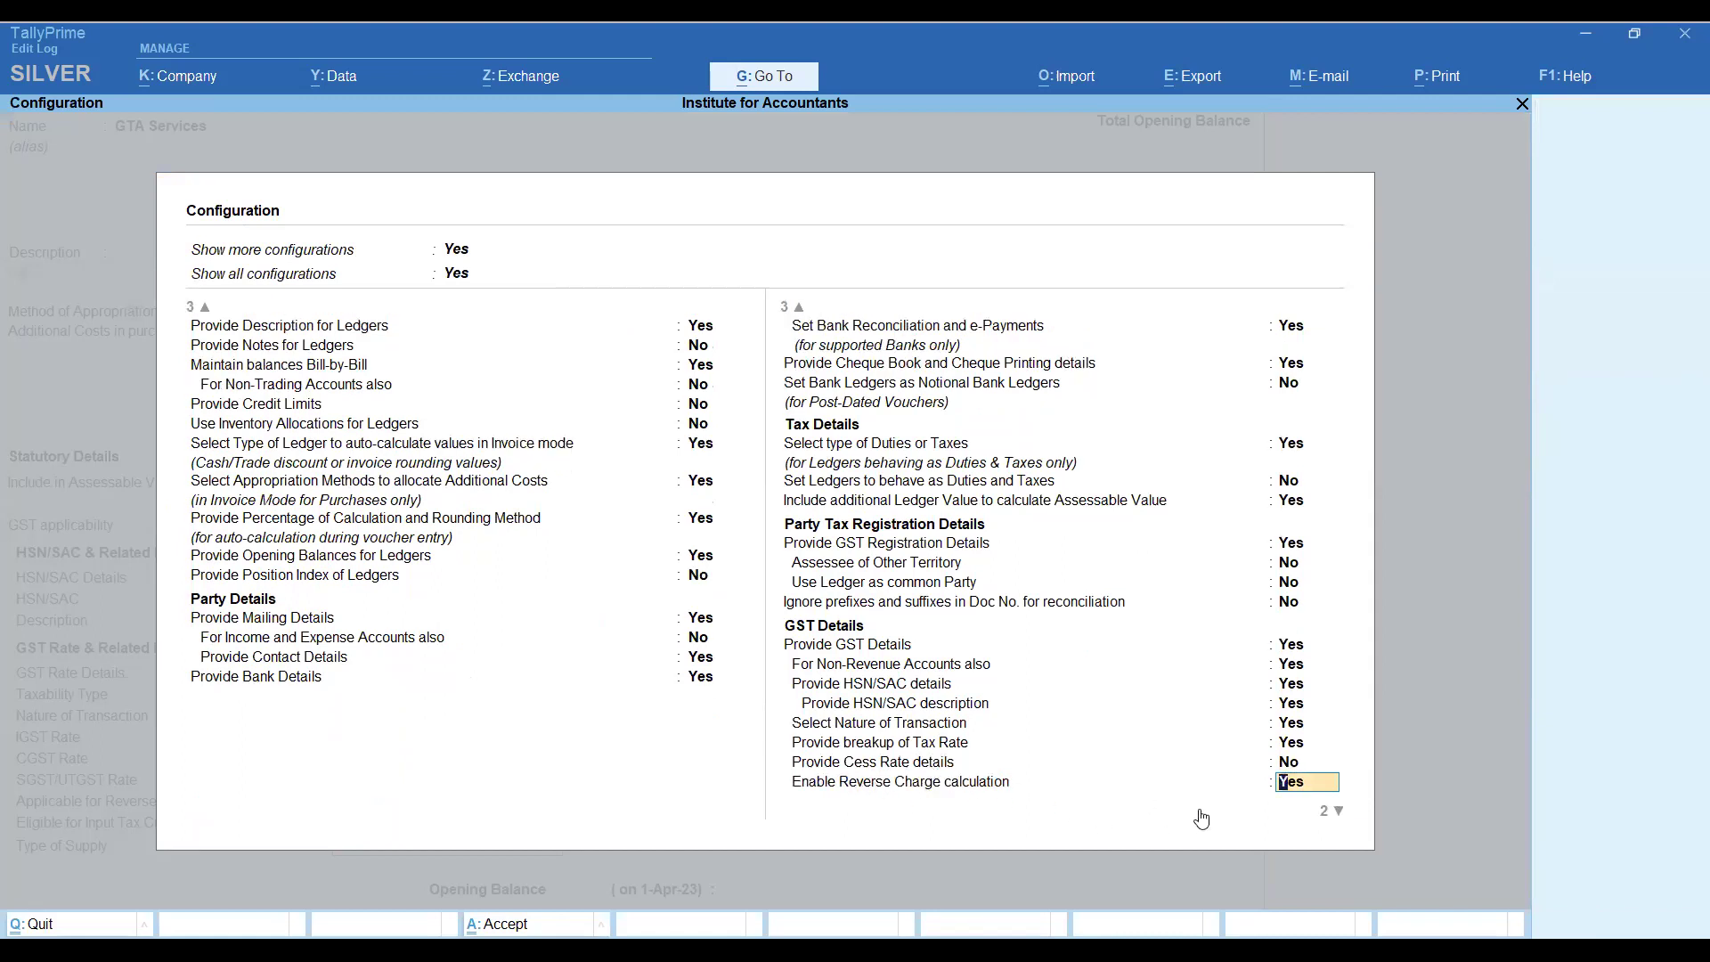
left_click(1341, 815)
left_click(1340, 813)
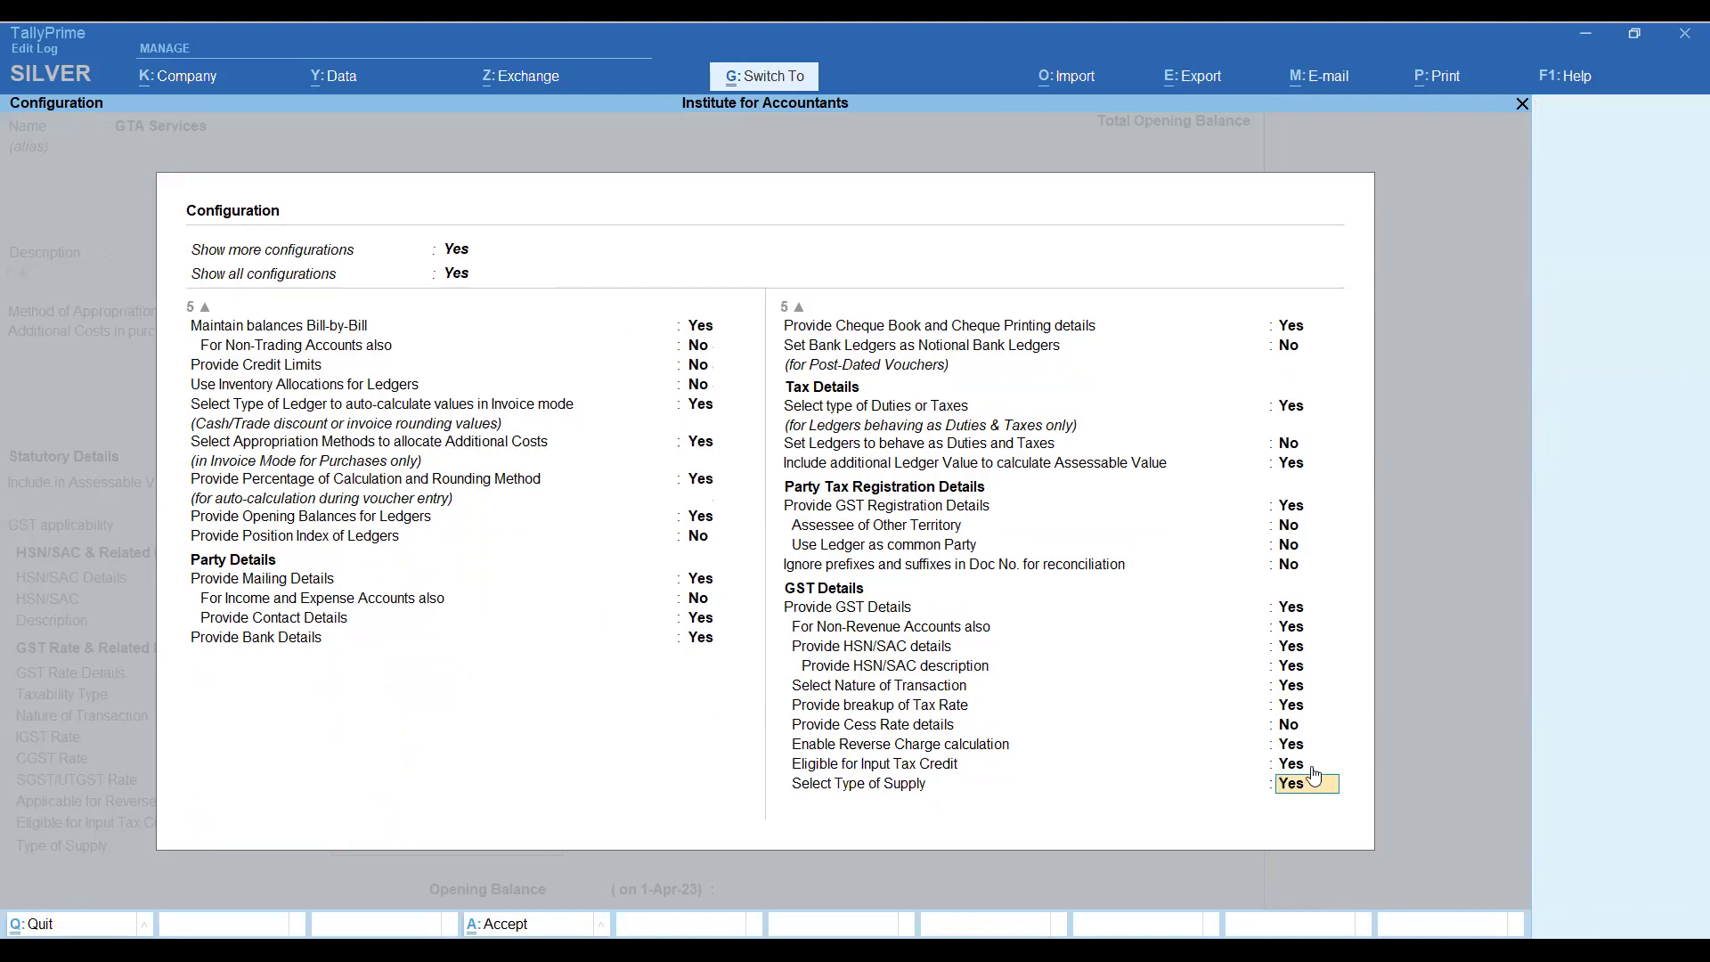
Accept the ledger configuration and save the GTA Services ledger.
key("Return")
key("ctrl")
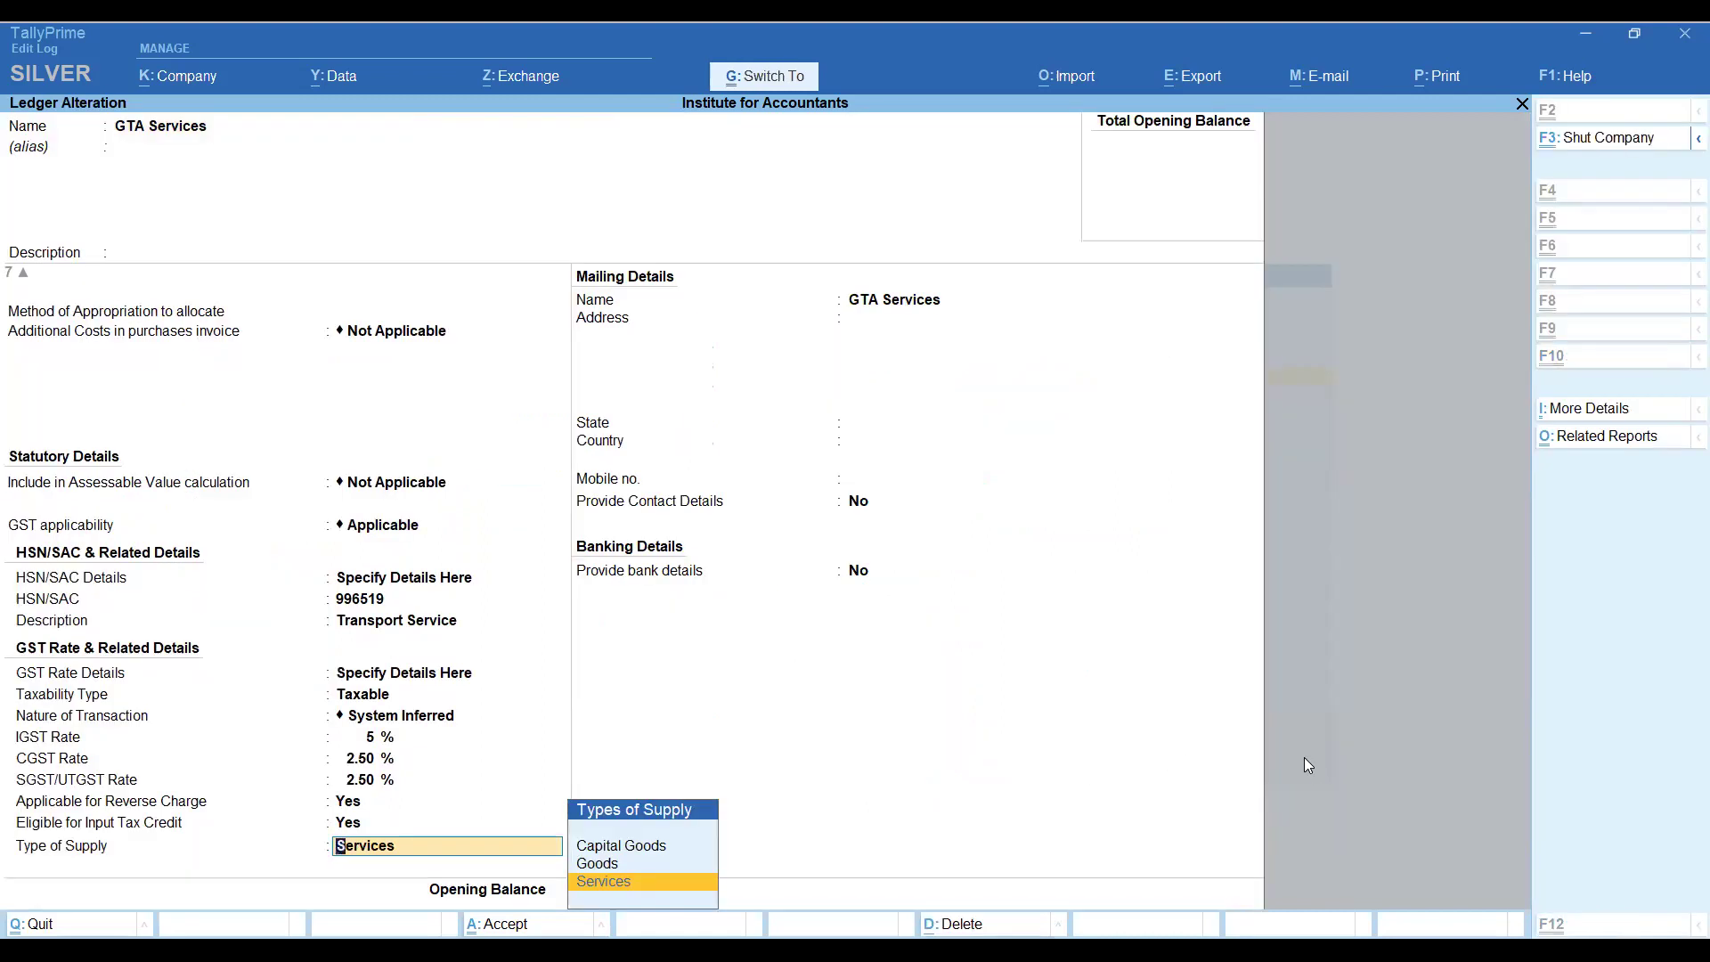
key("ctrl+a")
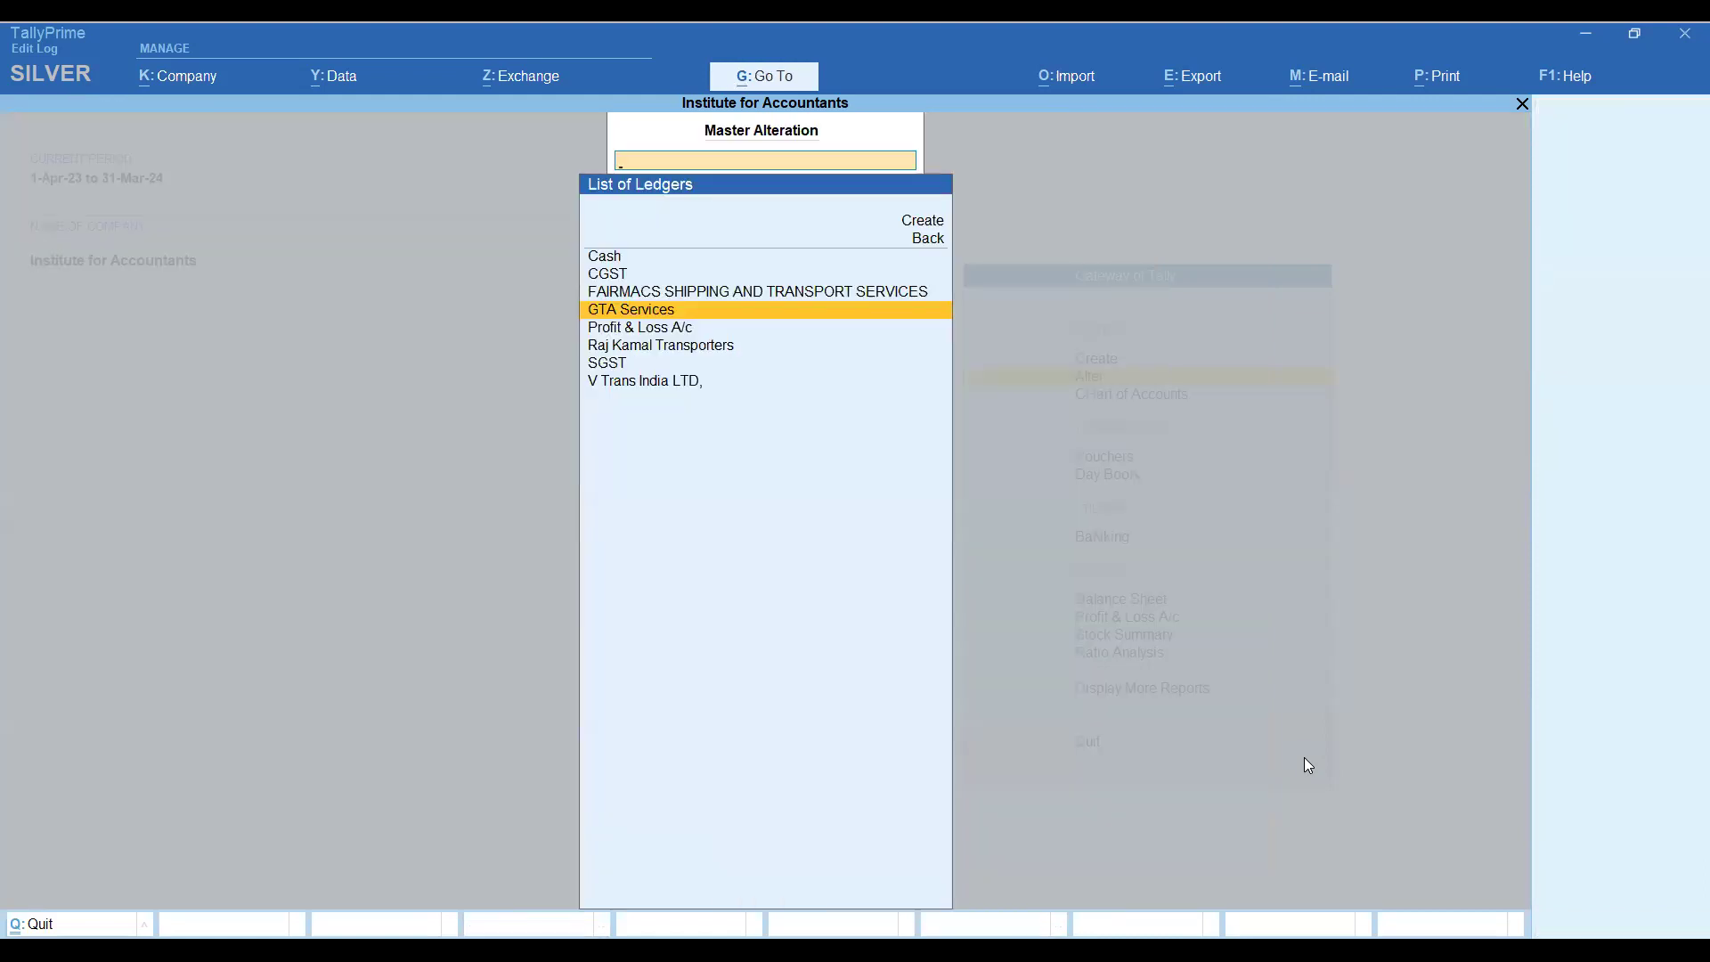
Leave master alteration and open a new purchase voucher.
key("Escape")
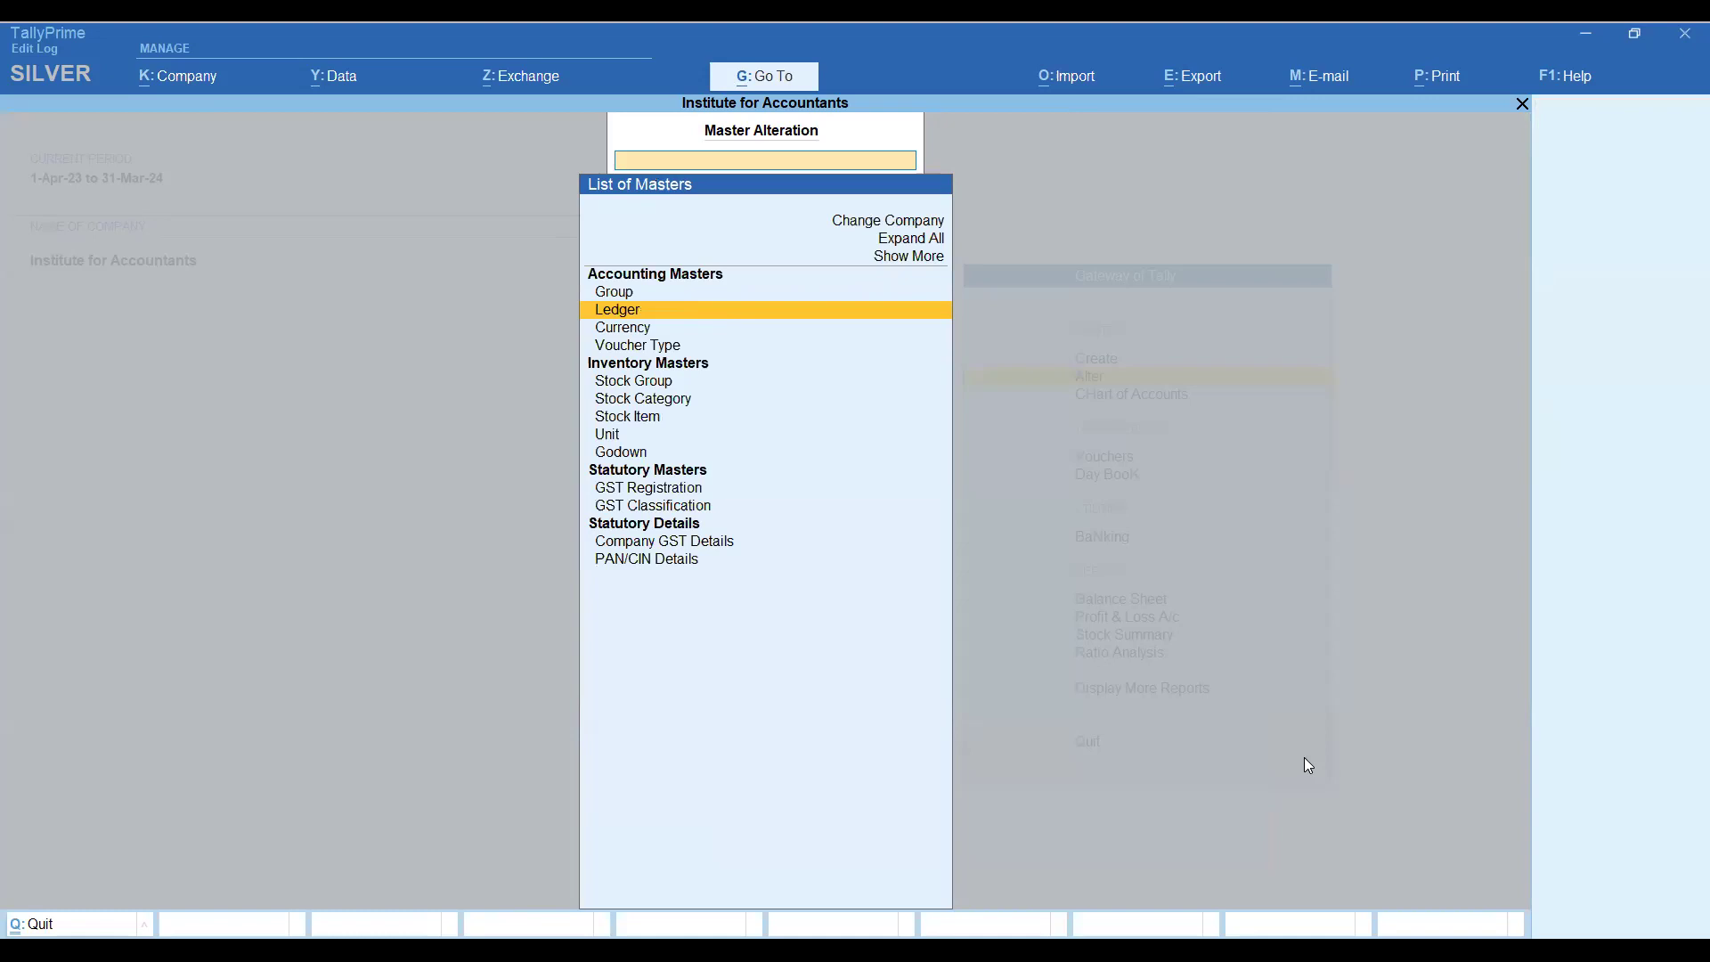
key("Escape")
key("Down")
key("Down")
key("Return")
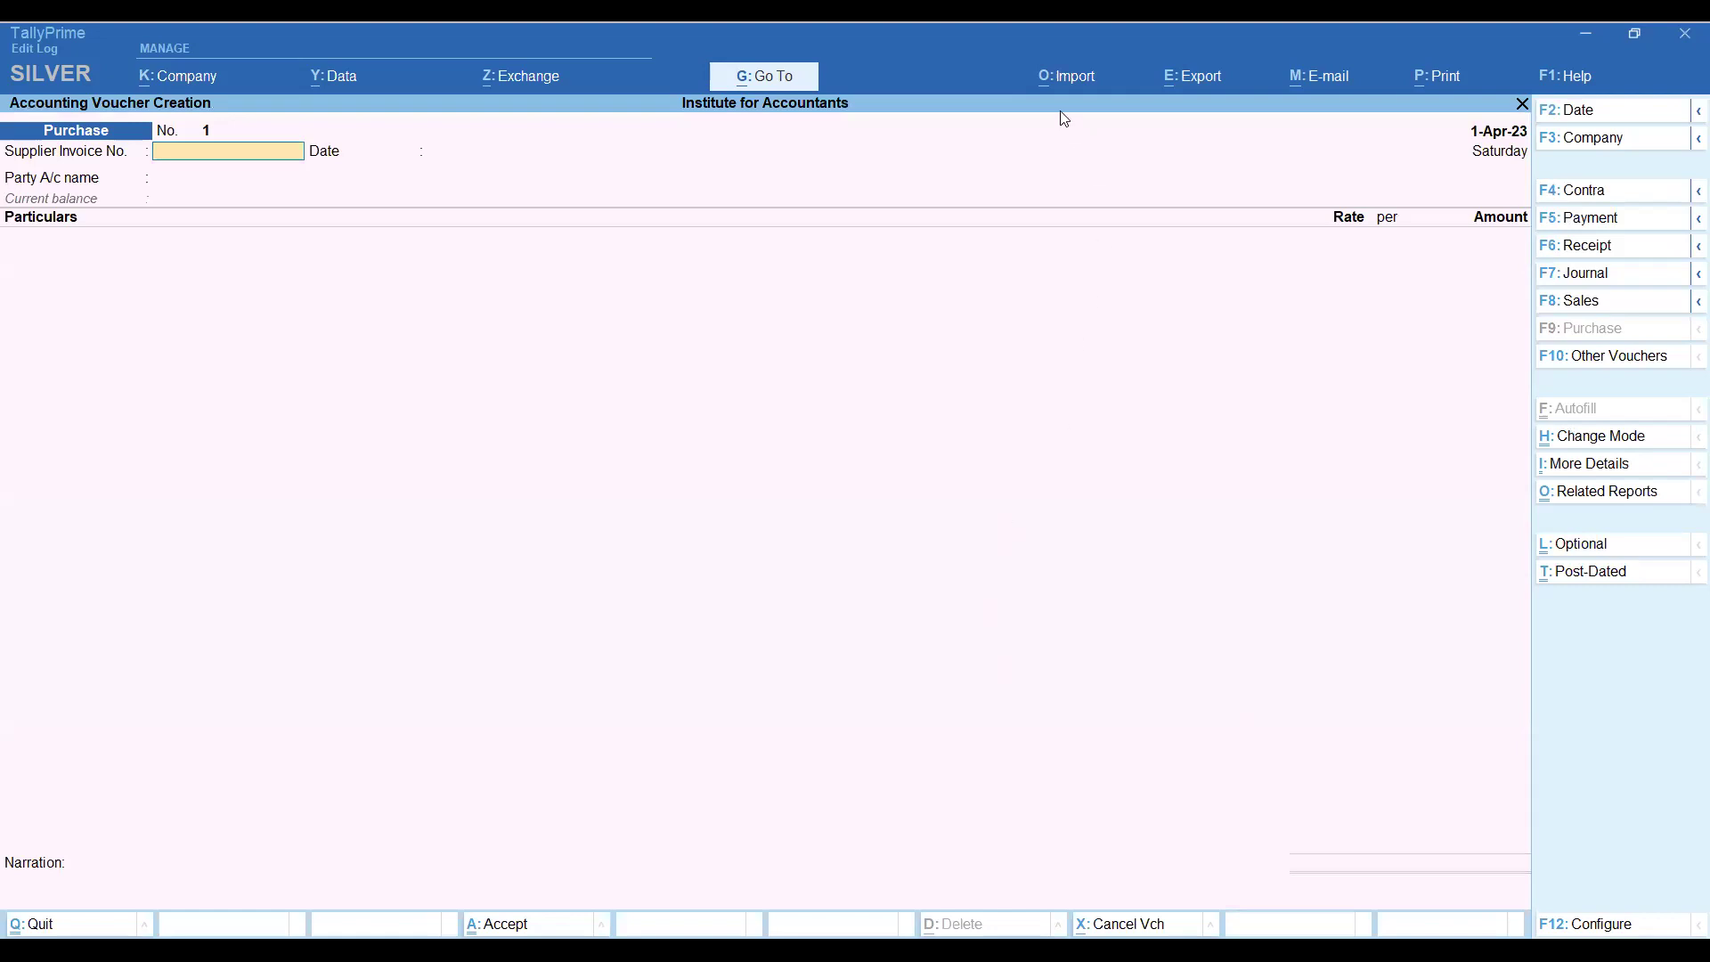
Consult the Raj Kamal Transporters invoice in the GST RCM Bills PDF and enter supplier invoice number 7 dated 1-Apr-23.
key("alt+g")
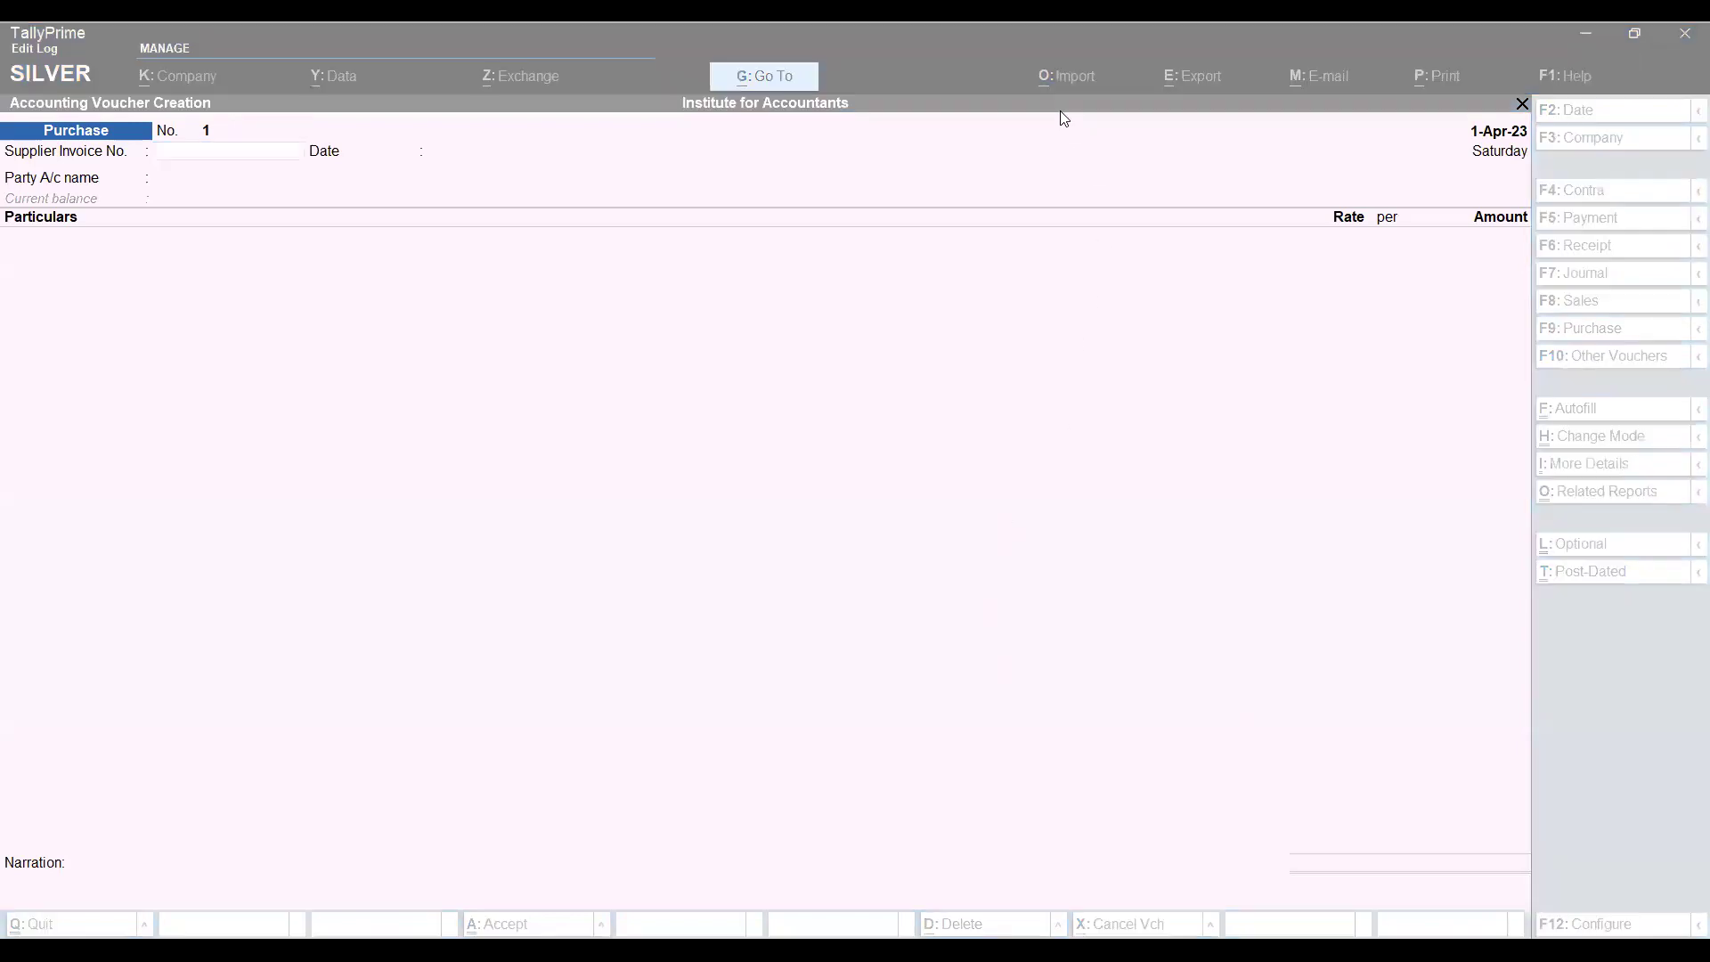
key("alt+Tab")
scroll(1185, 905, "down", 3)
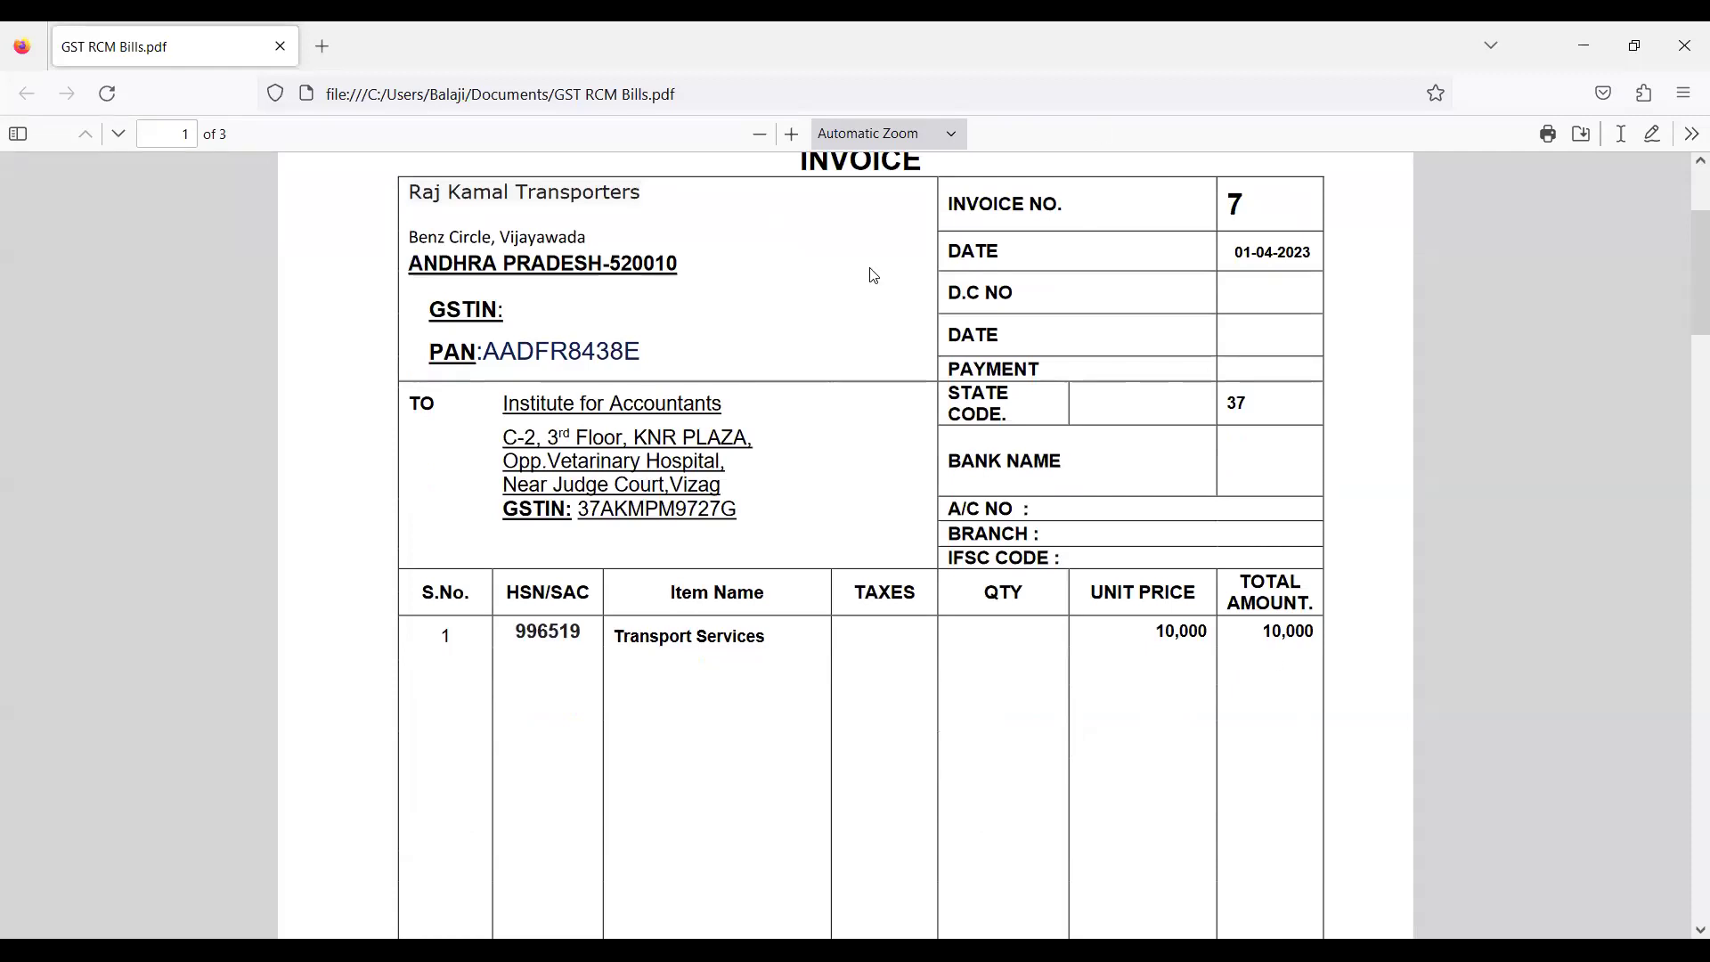
key("alt+Tab")
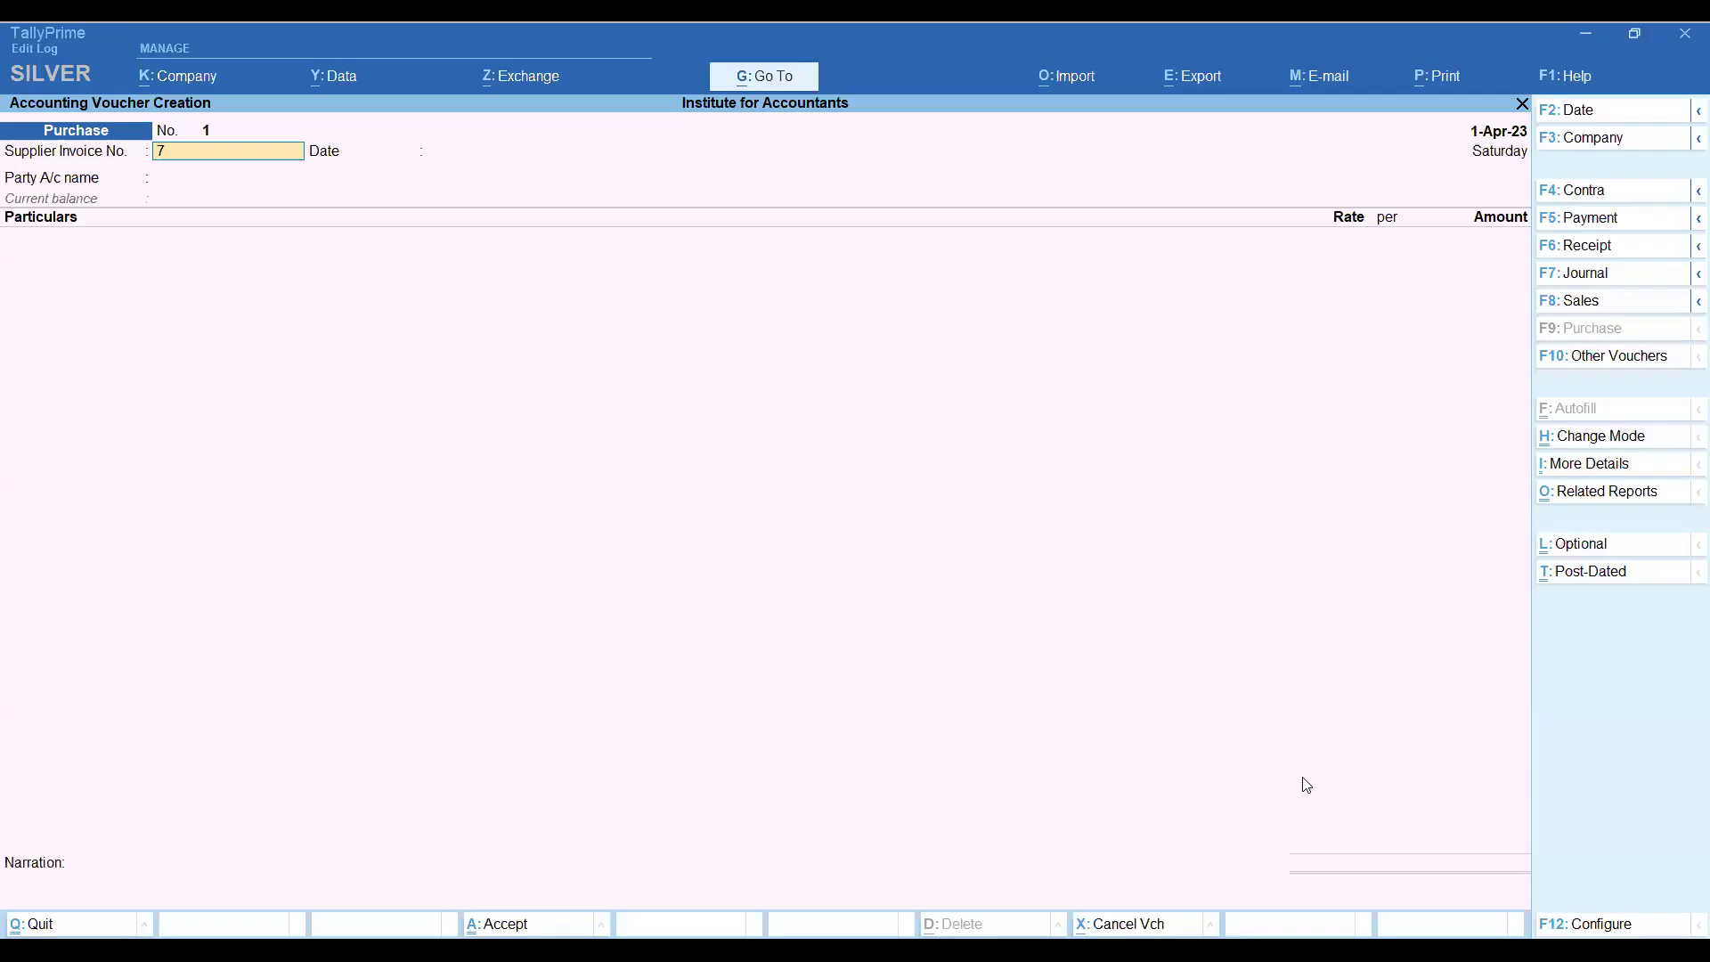
type("7")
key("Return")
key("Return")
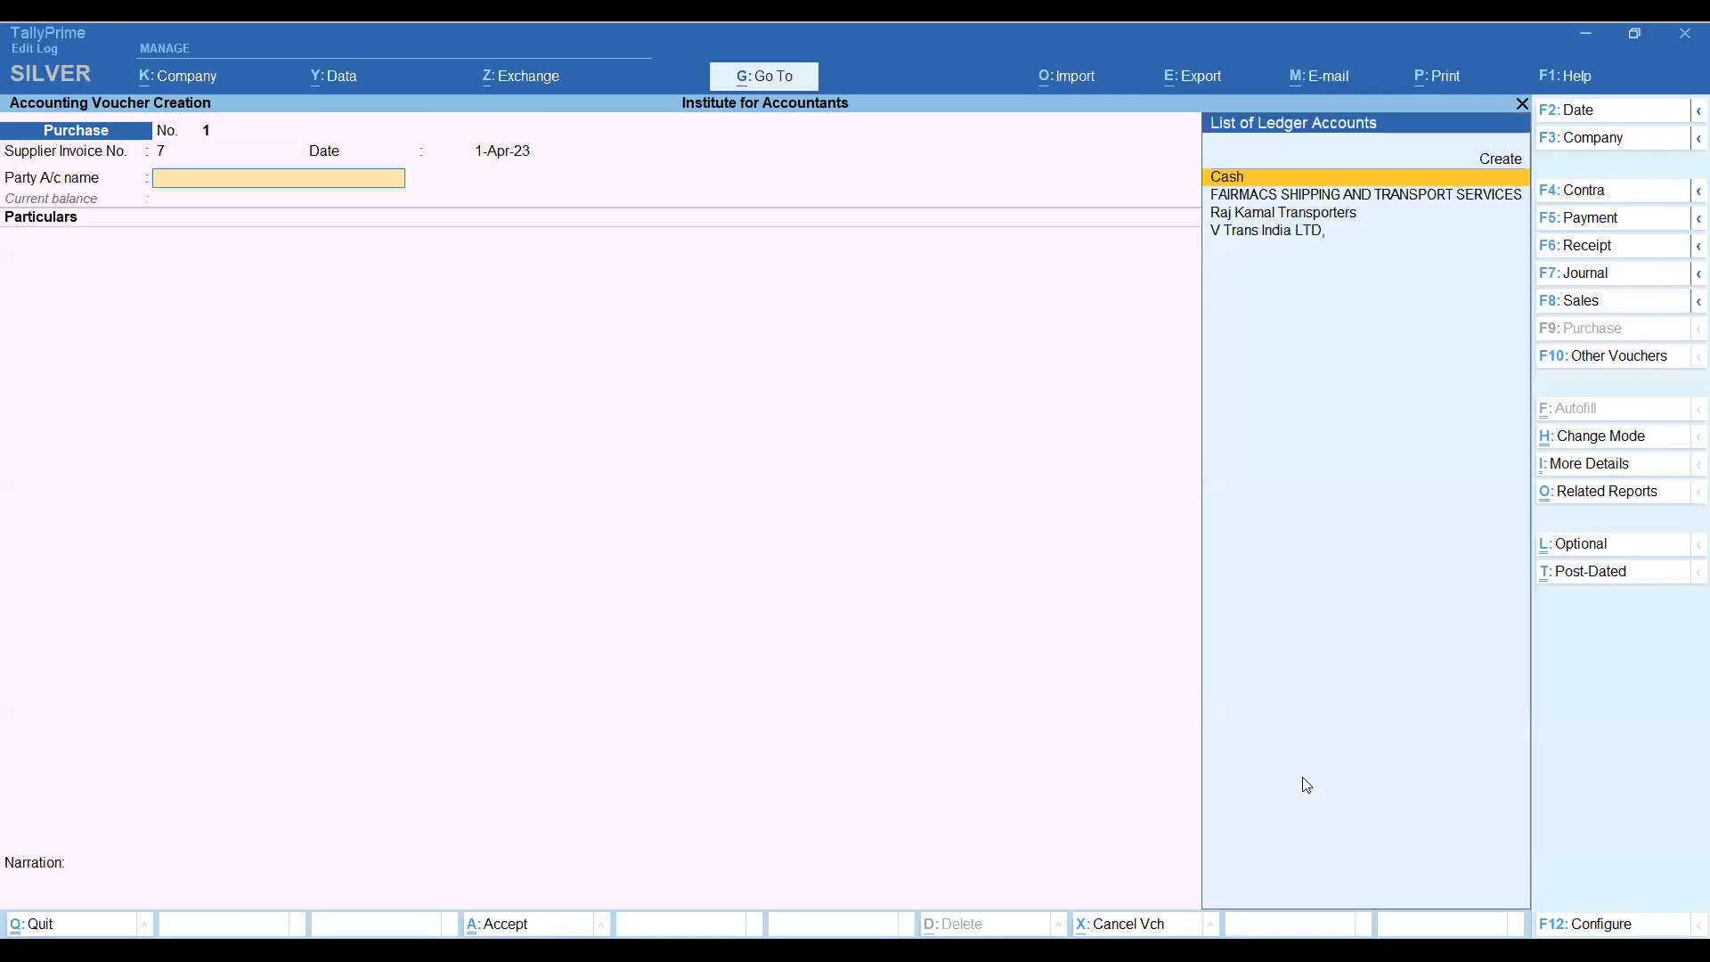
Choose Raj Kamal Transporters as the party account and accept the receipt details left blank.
key("Down")
key("Down")
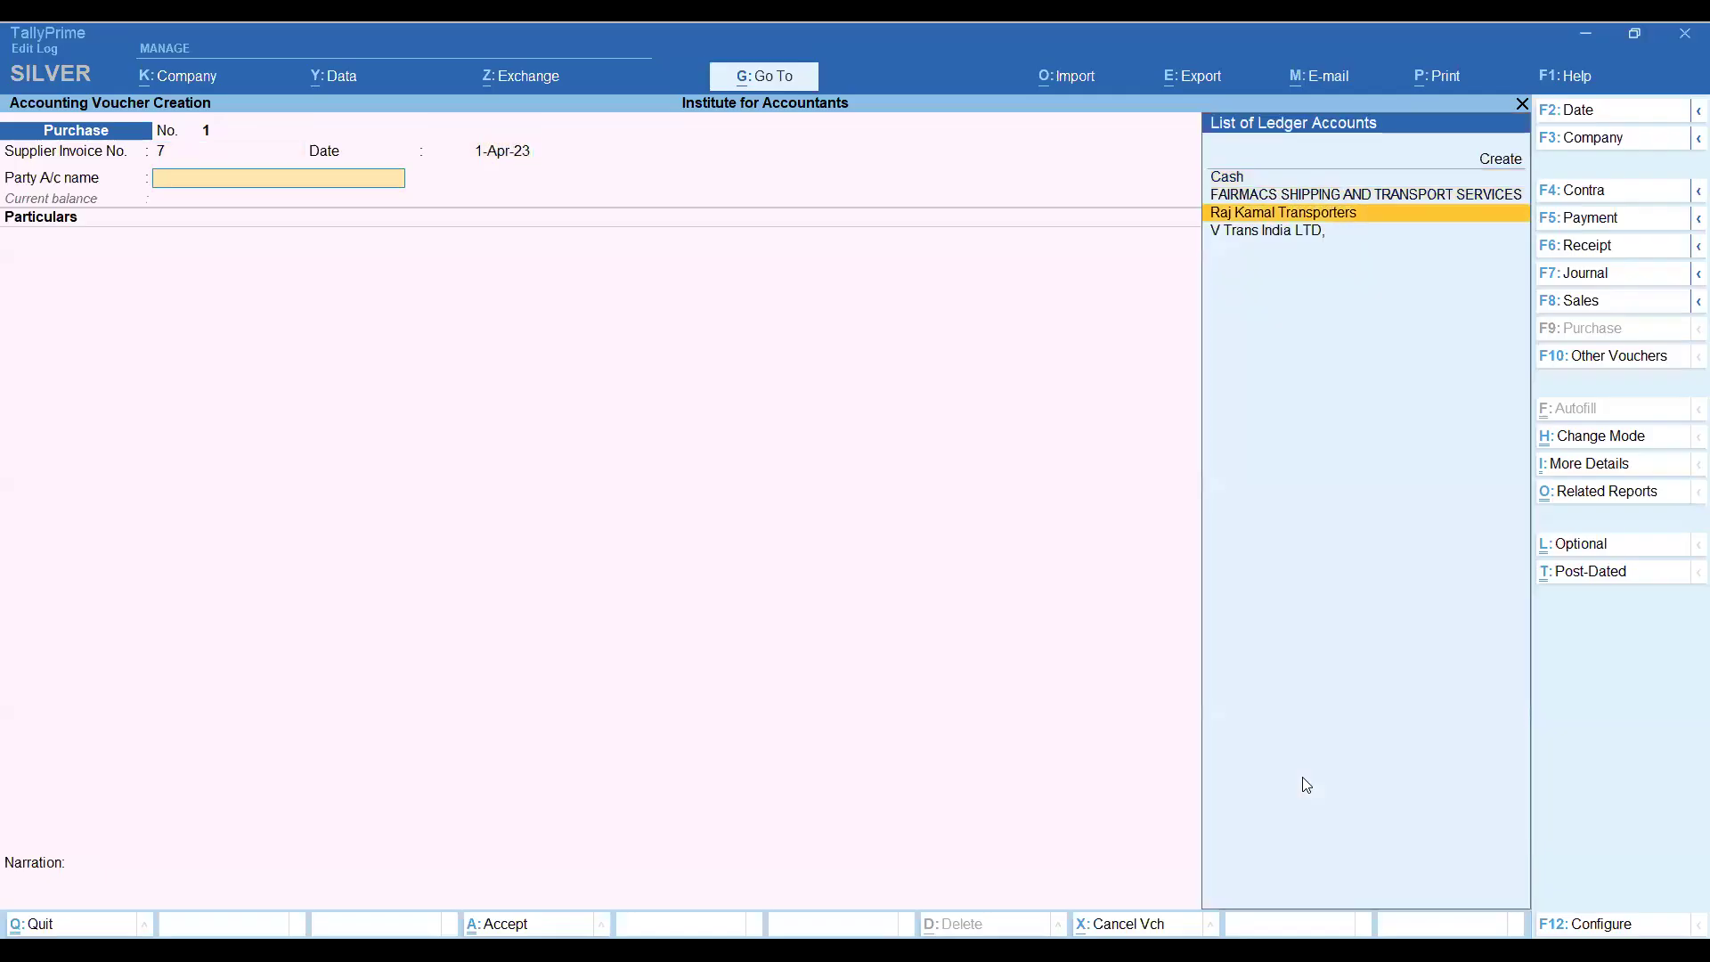
key("Return")
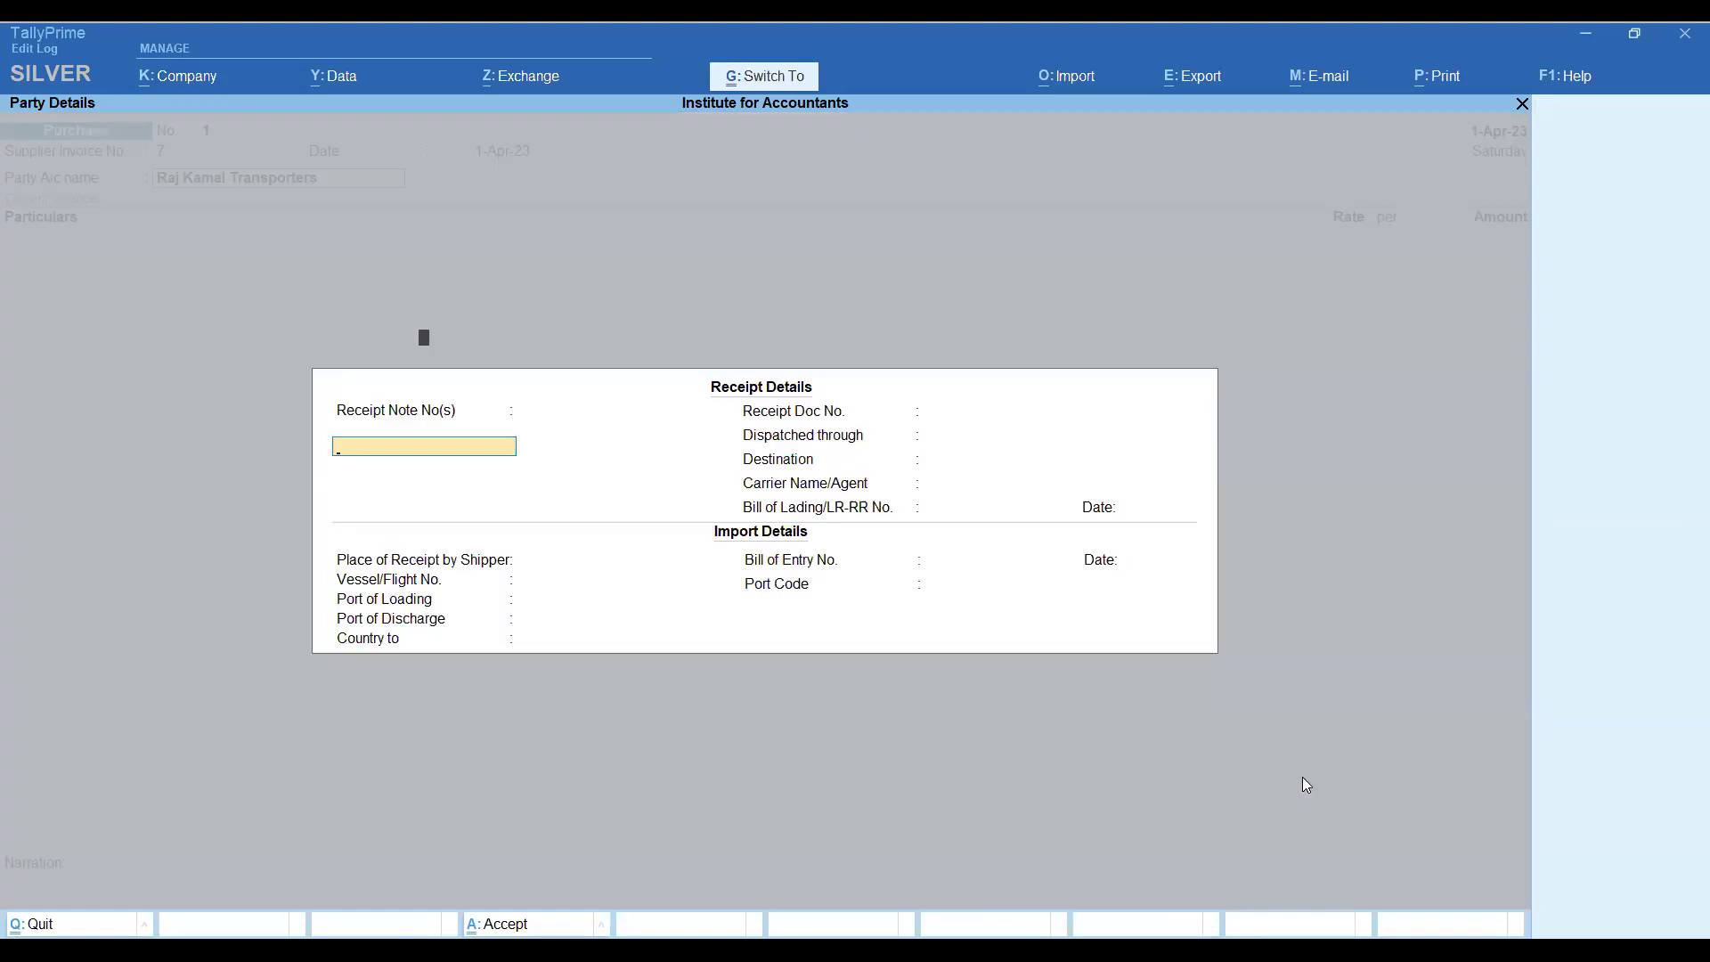
key("ctrl+a")
Accept all supplier and consignee fields of the party details as filled in.
key("Return")
key("Return")
key("Return")
key("Return")
key("Return")
key("Return")
key("Return")
key("Return")
key("Return")
key("Return")
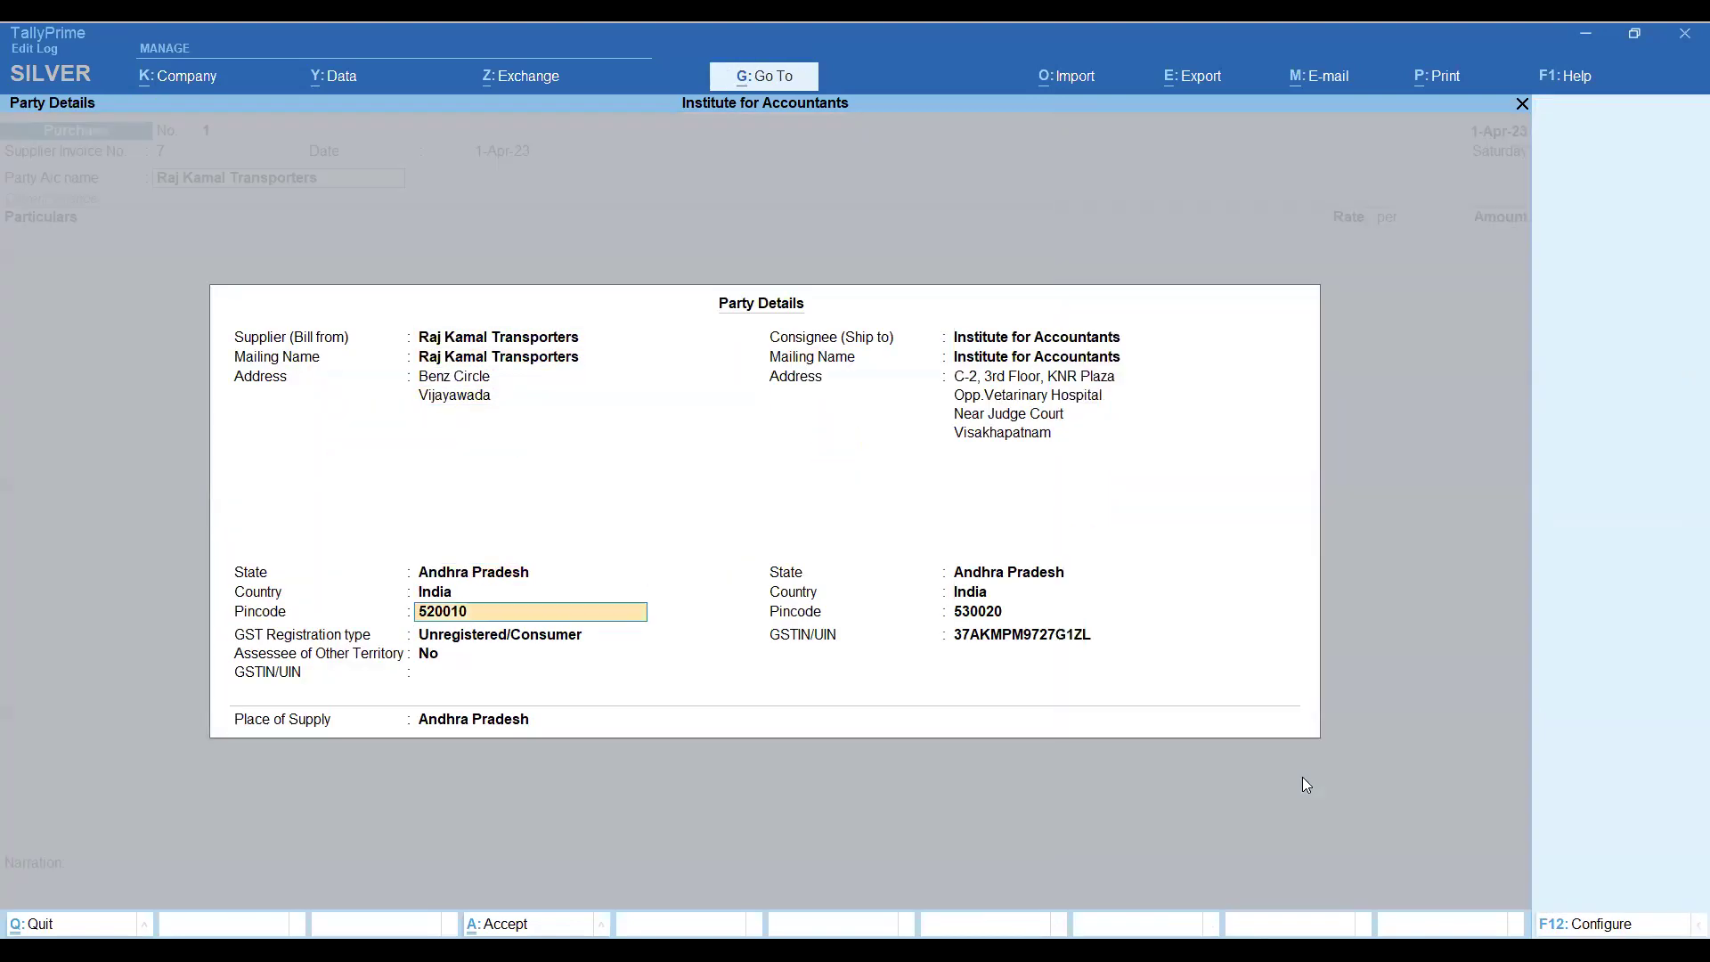
key("Return")
key("Return")
key("Return")
key("Return")
key("Return")
key("Return")
key("Return")
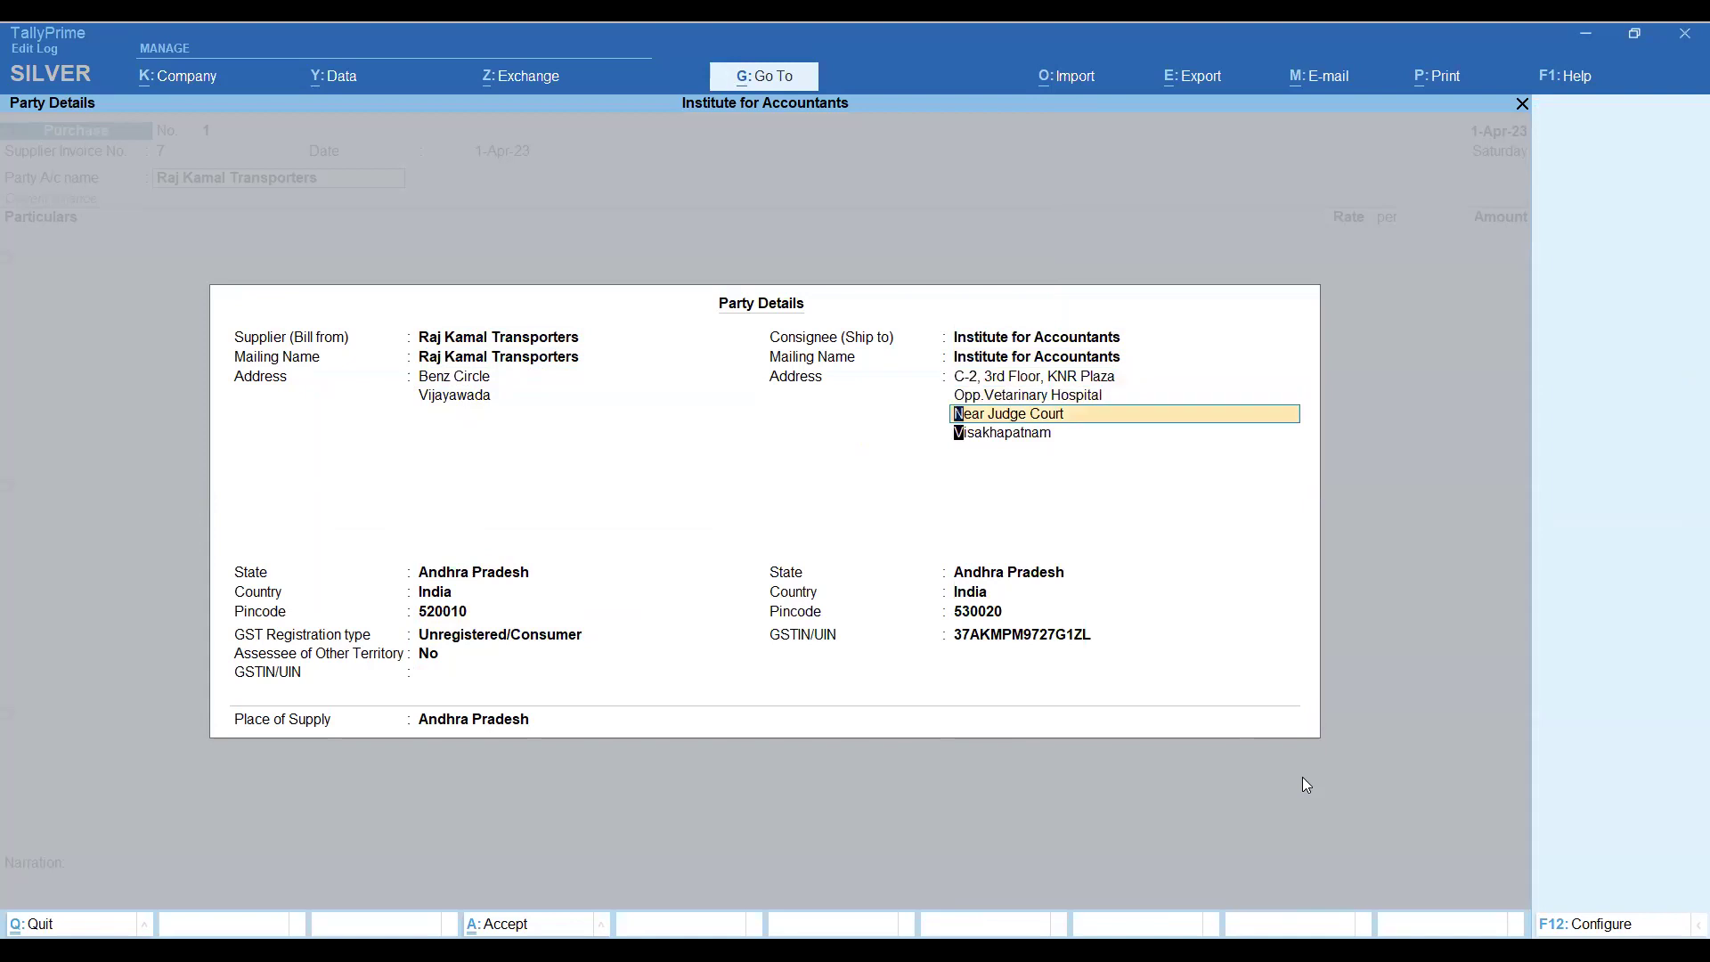
key("Return")
key("Return")
key("Return")
key("Return")
key("Return")
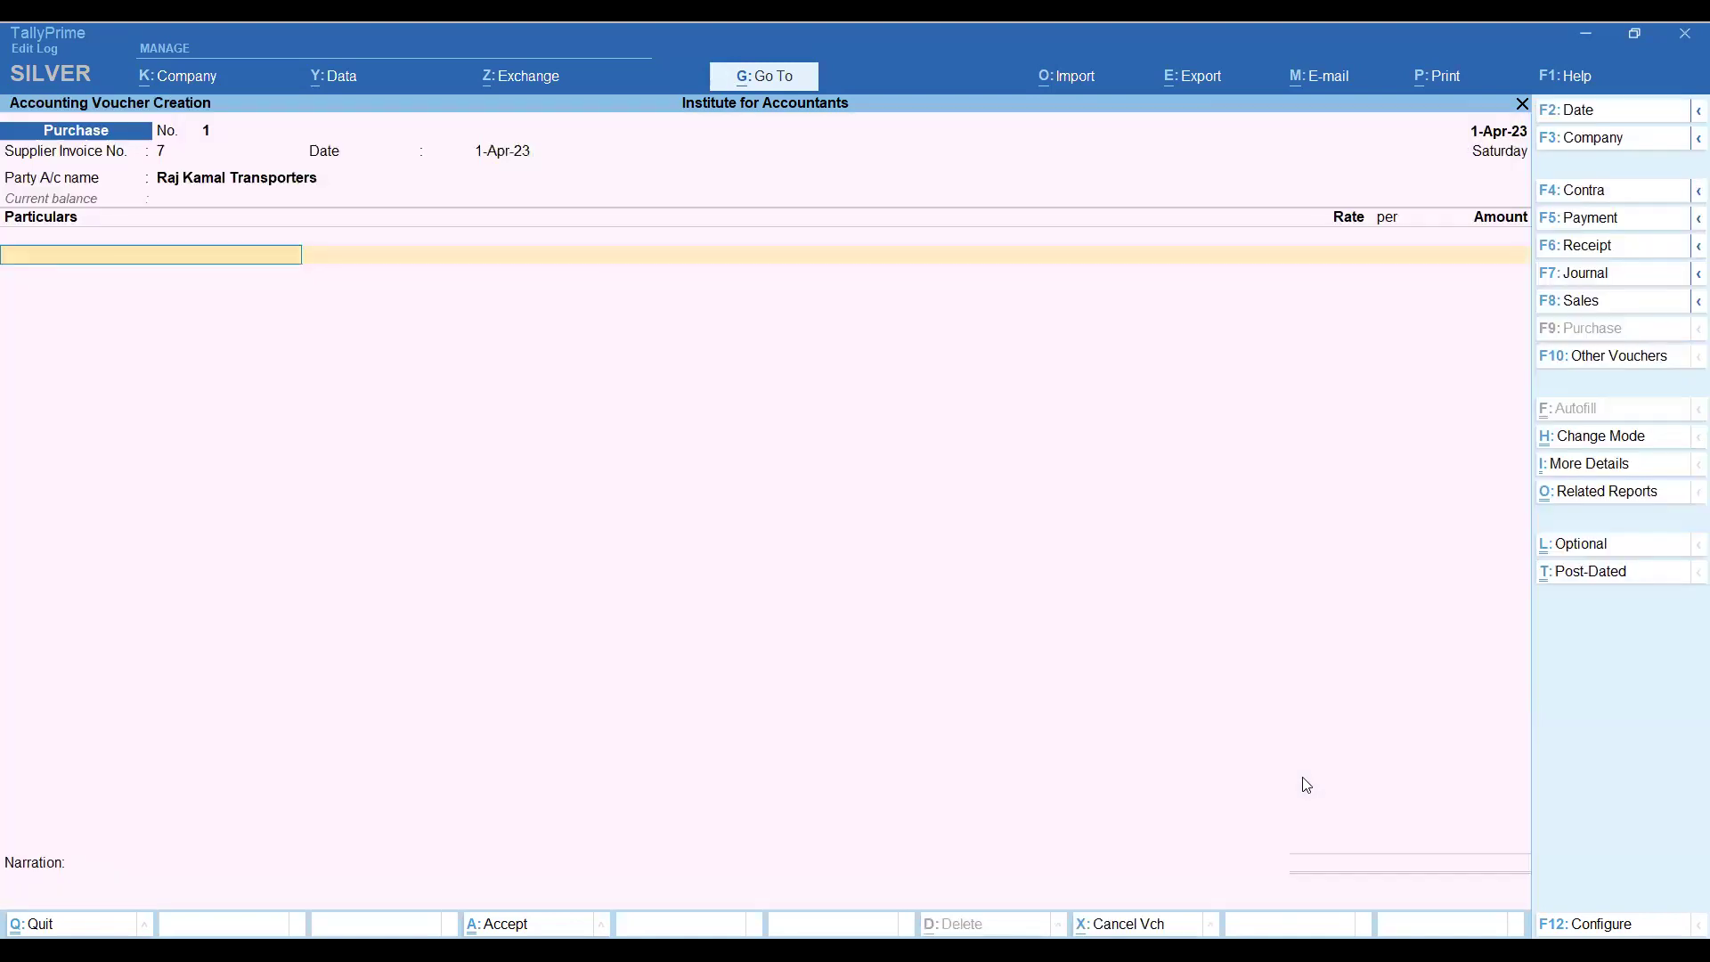
Add the GTA Services ledger to the voucher particulars with an amount of 10000.
key("Down")
key("Down")
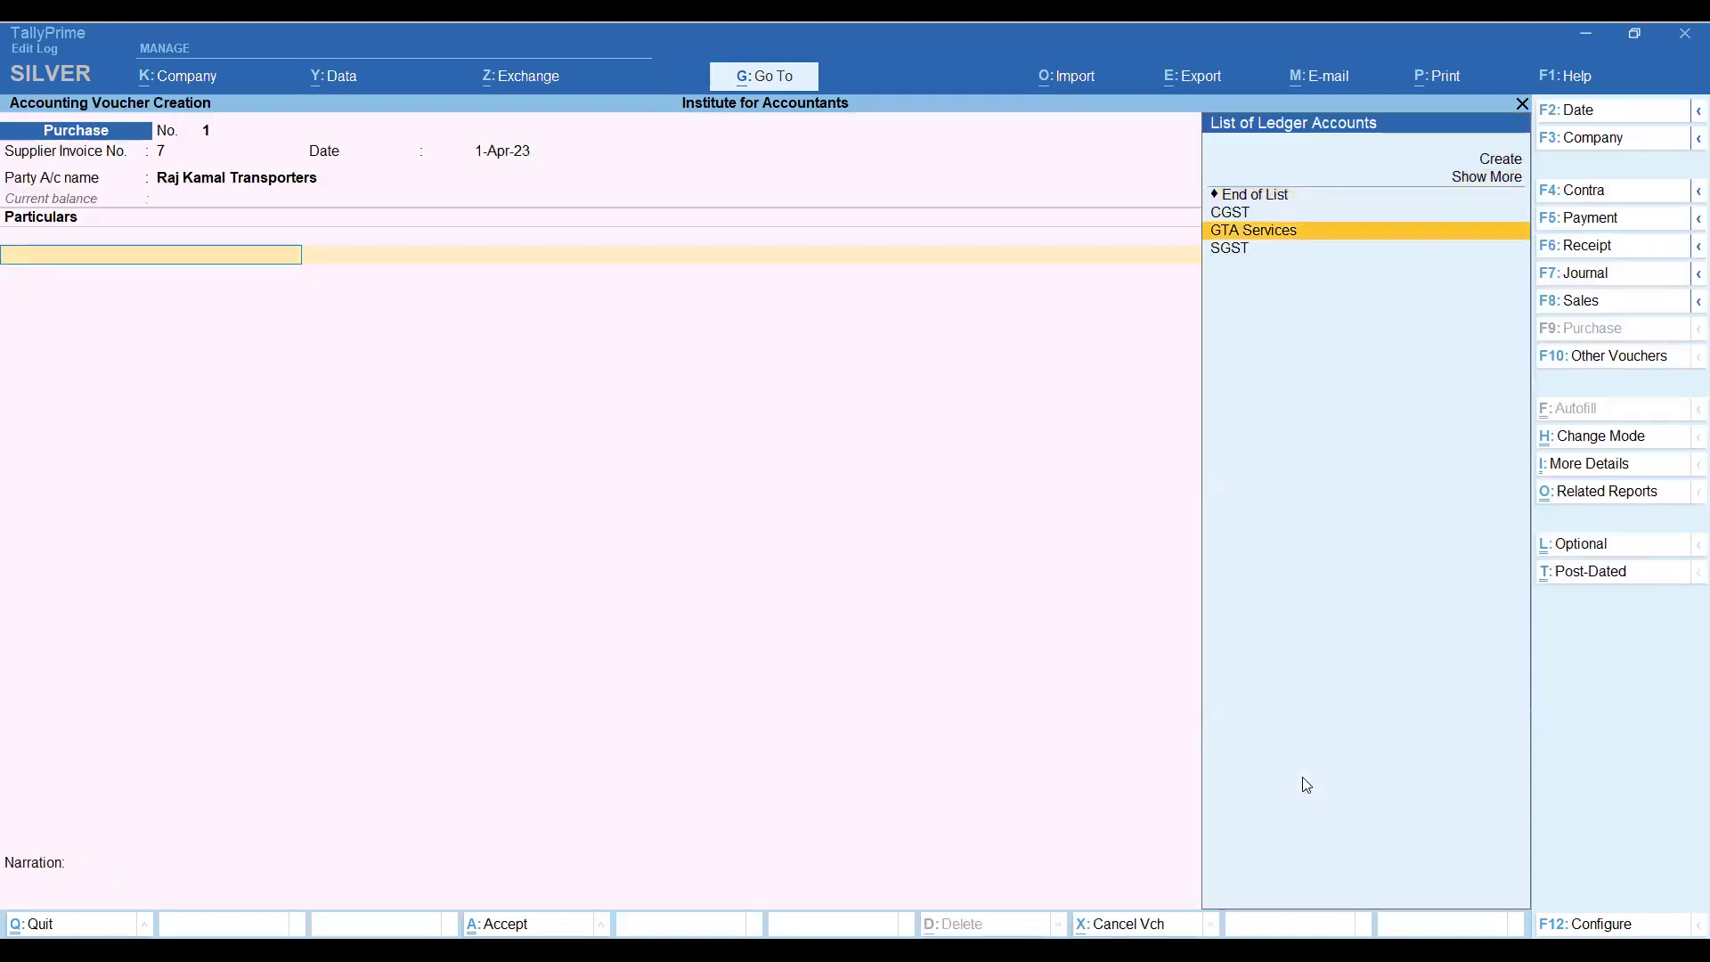
key("Return")
key("Return")
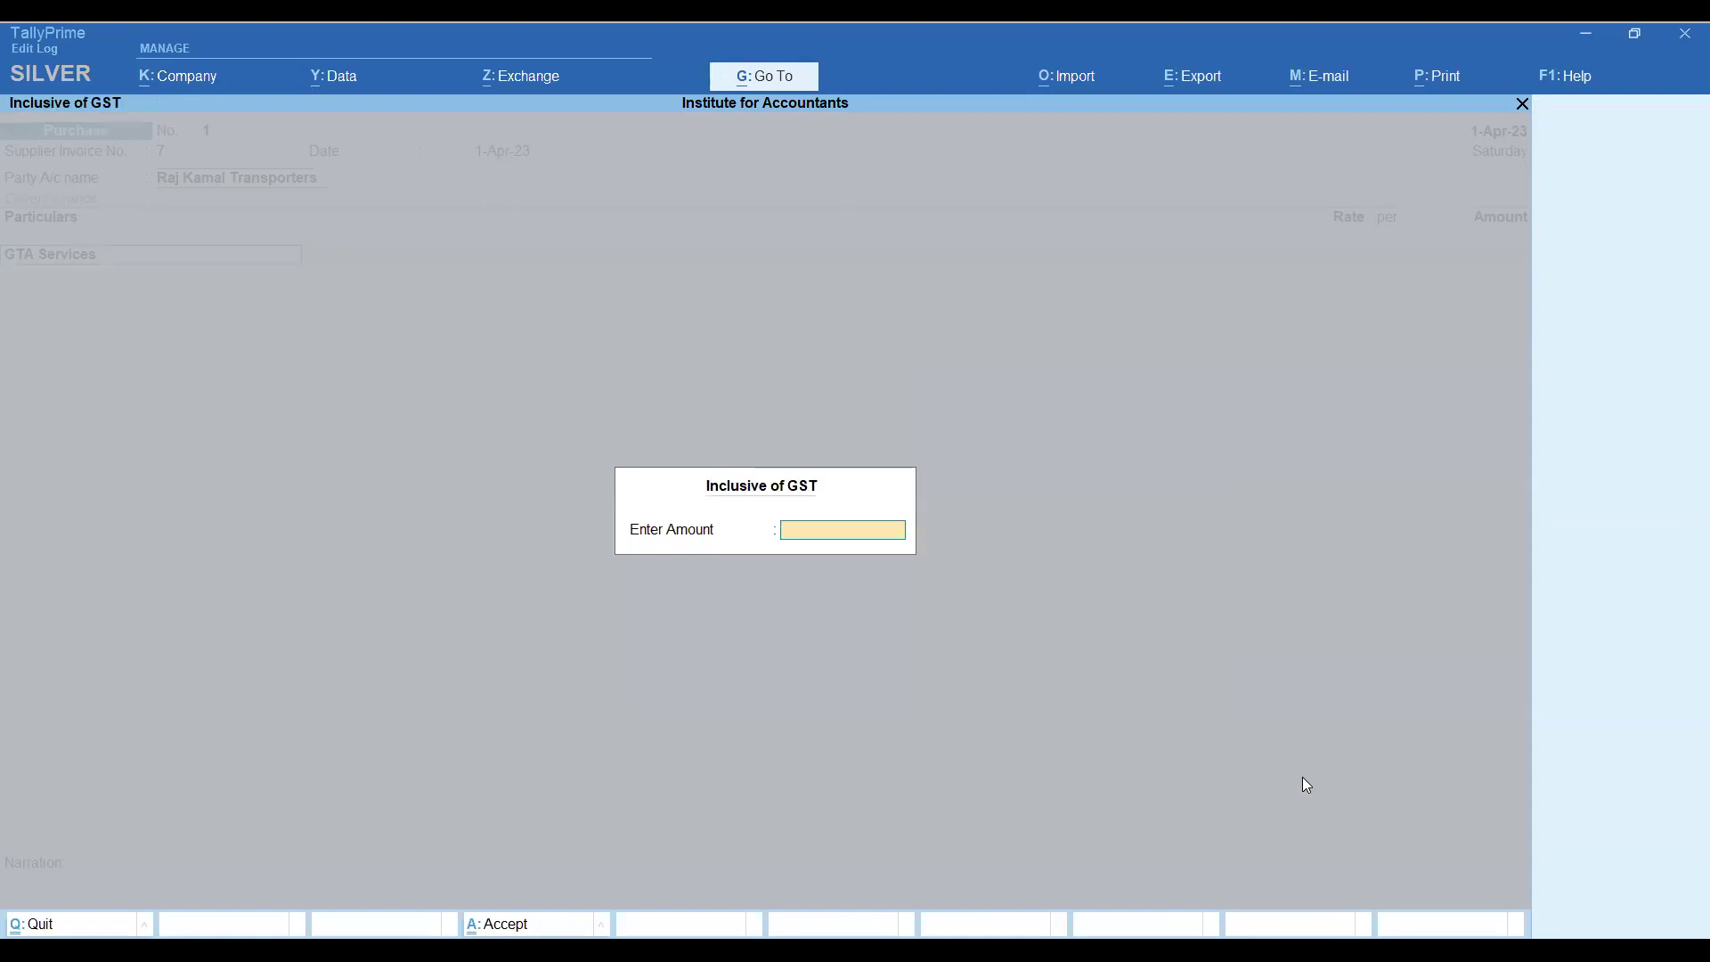
type("10")
key("Return")
type("000")
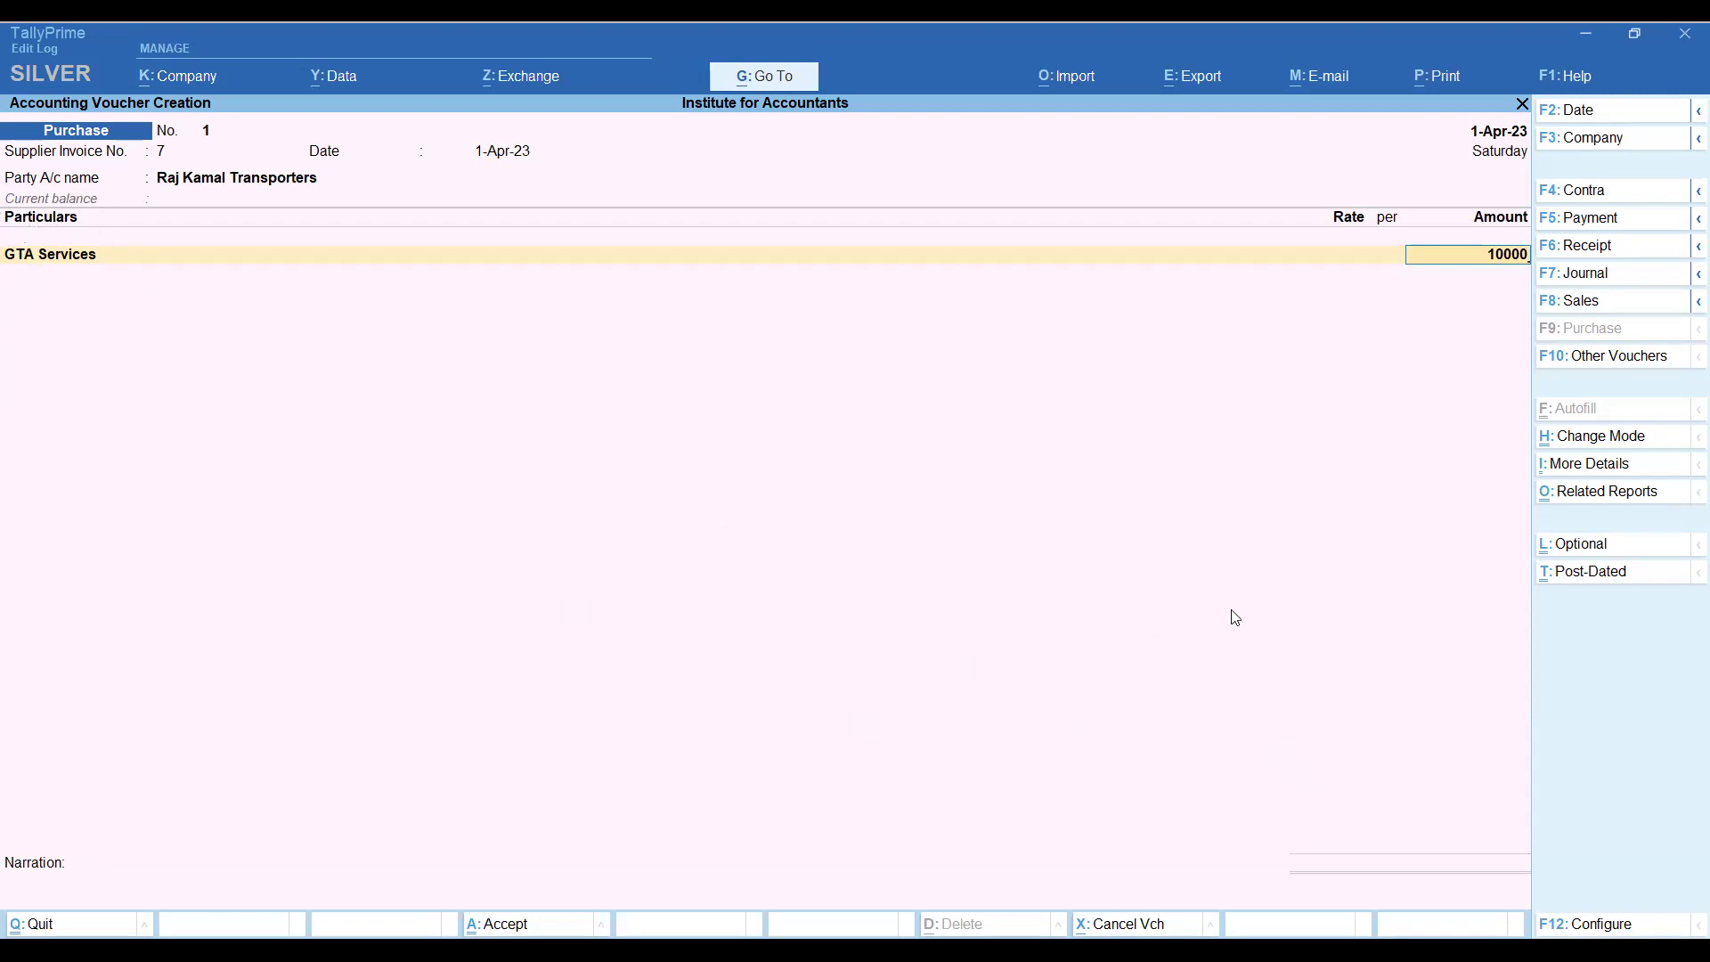
Set the voucher mode to Accounting Invoice and enter 10000 again as the GTA Services amount.
left_click(1594, 437)
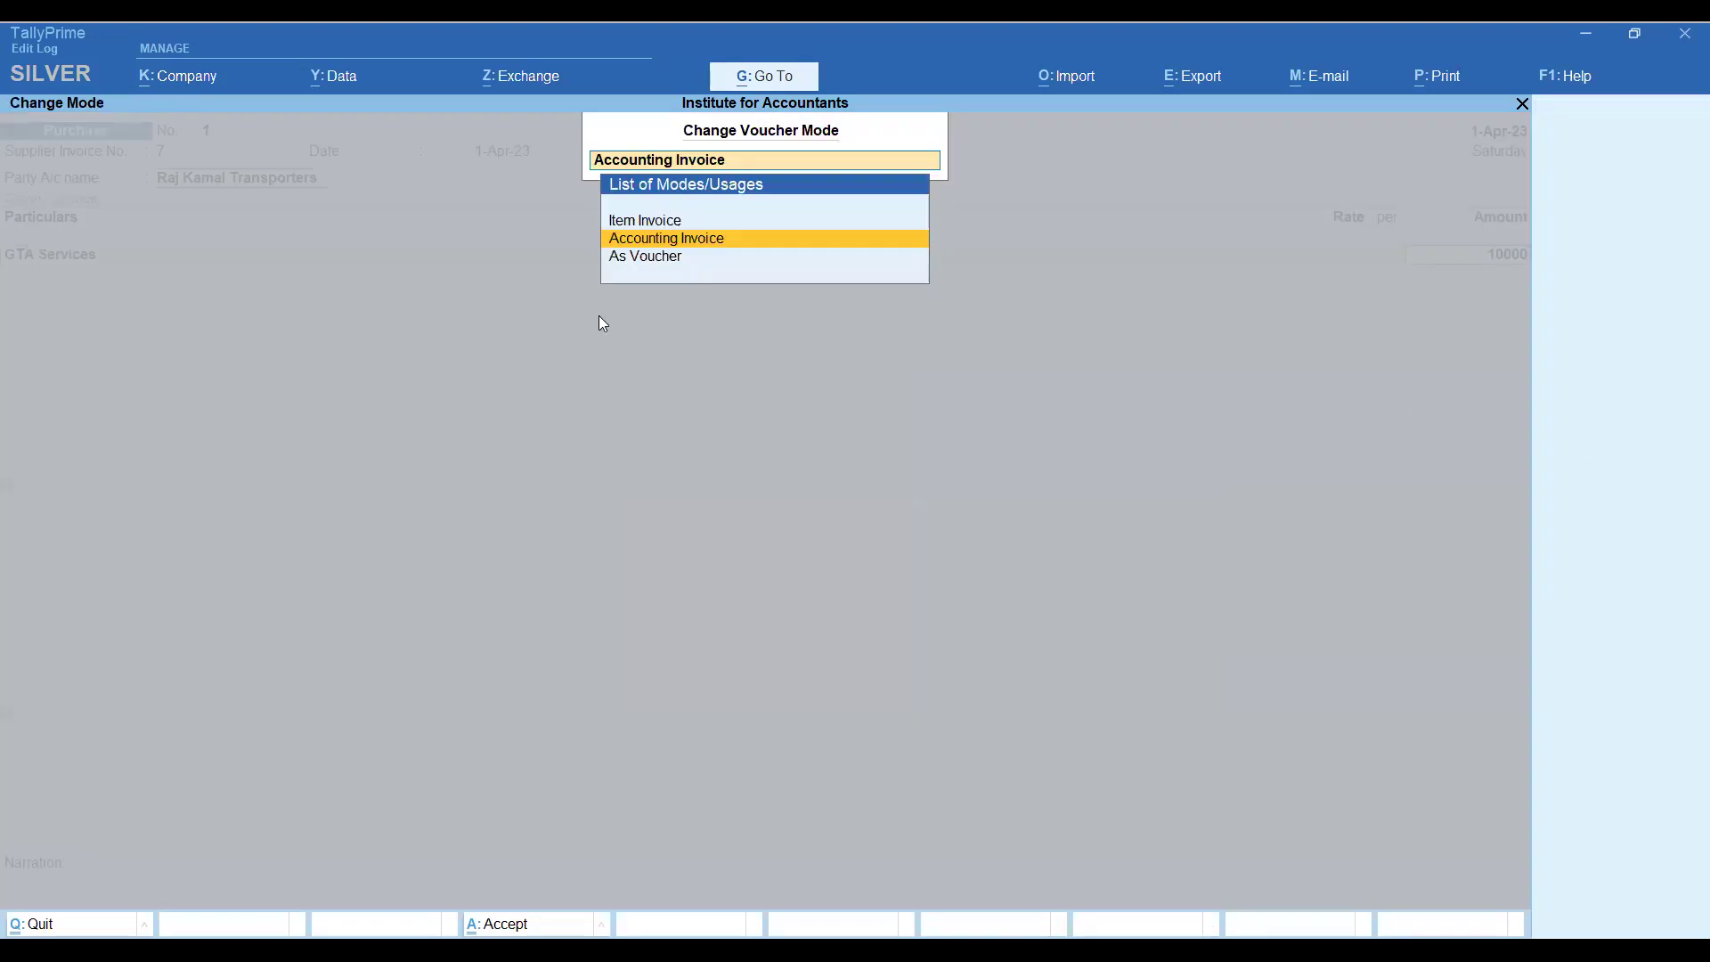
left_click(648, 239)
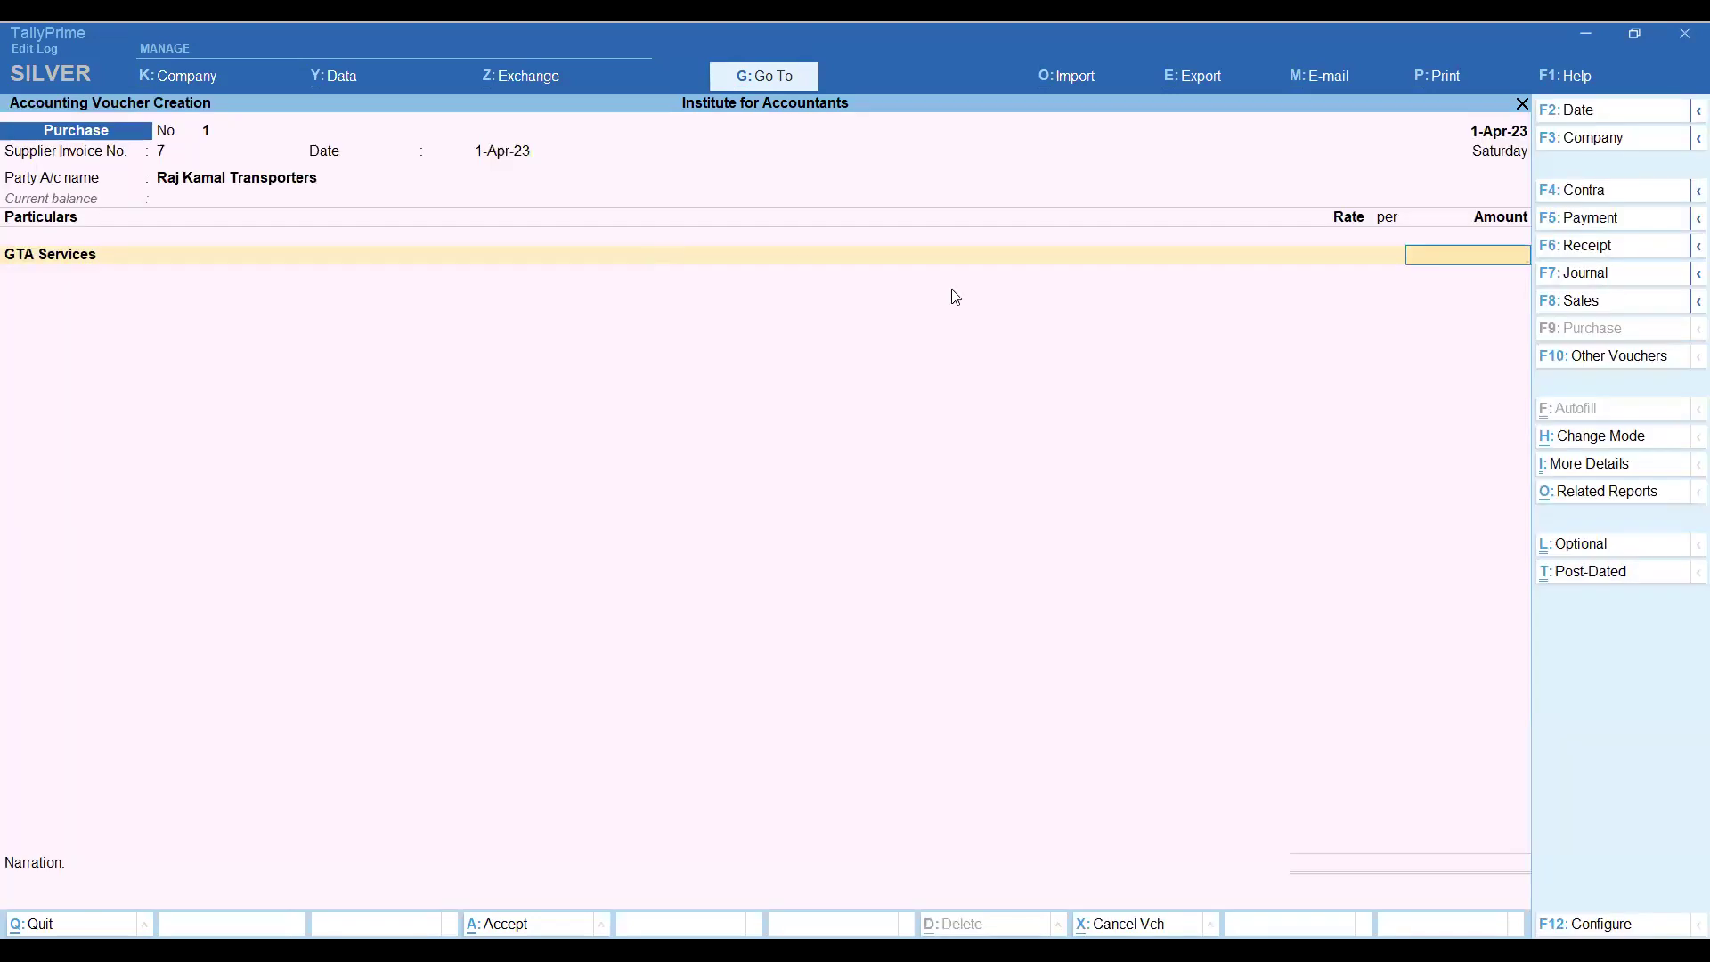
type("10000")
key("Return")
key("Return")
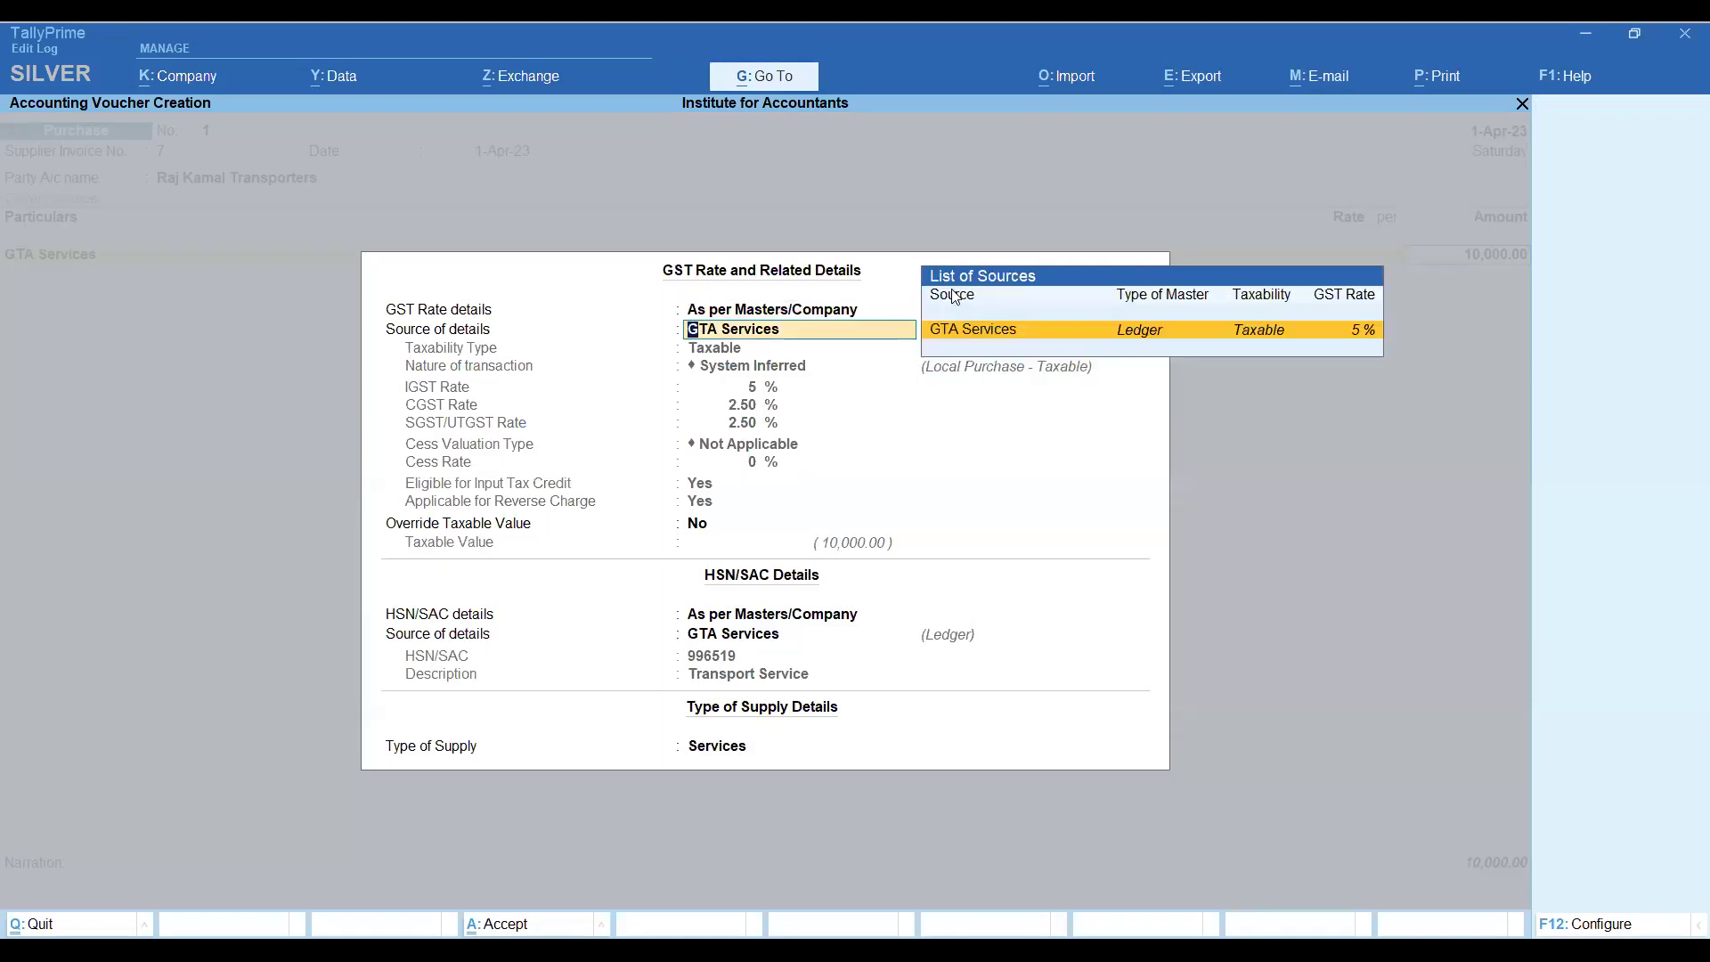
Accept the GST rate, HSN/SAC and type of supply details for GTA Services as per the ledger master.
key("Return")
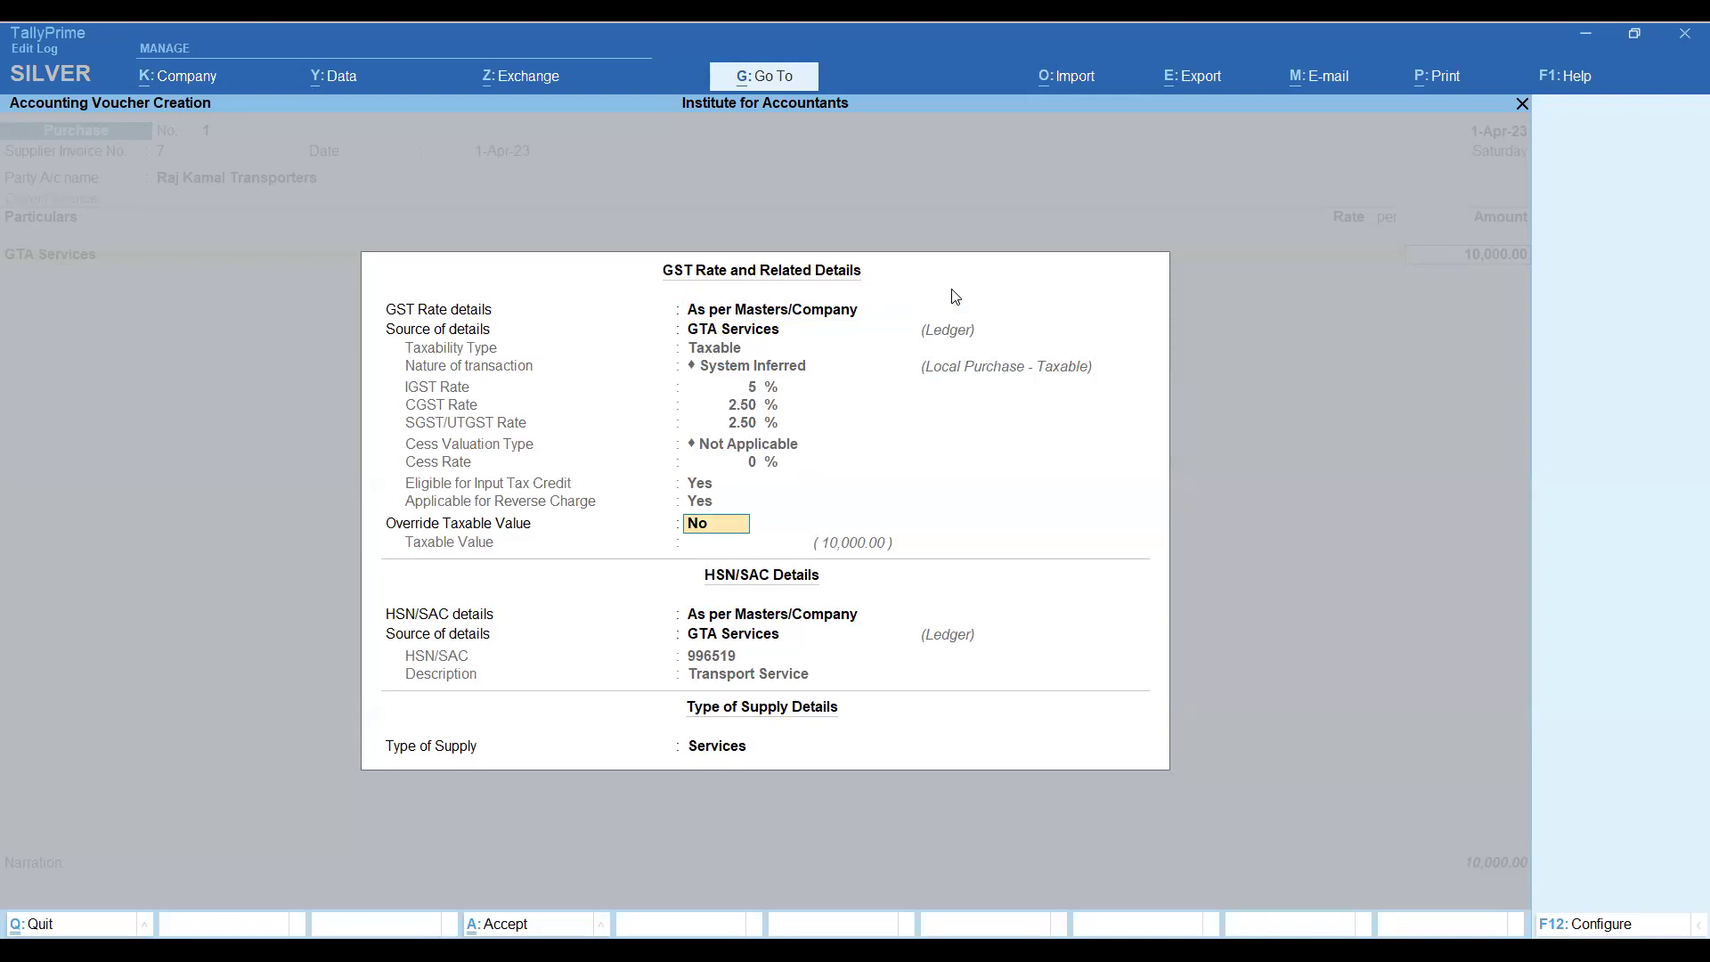
key("Return")
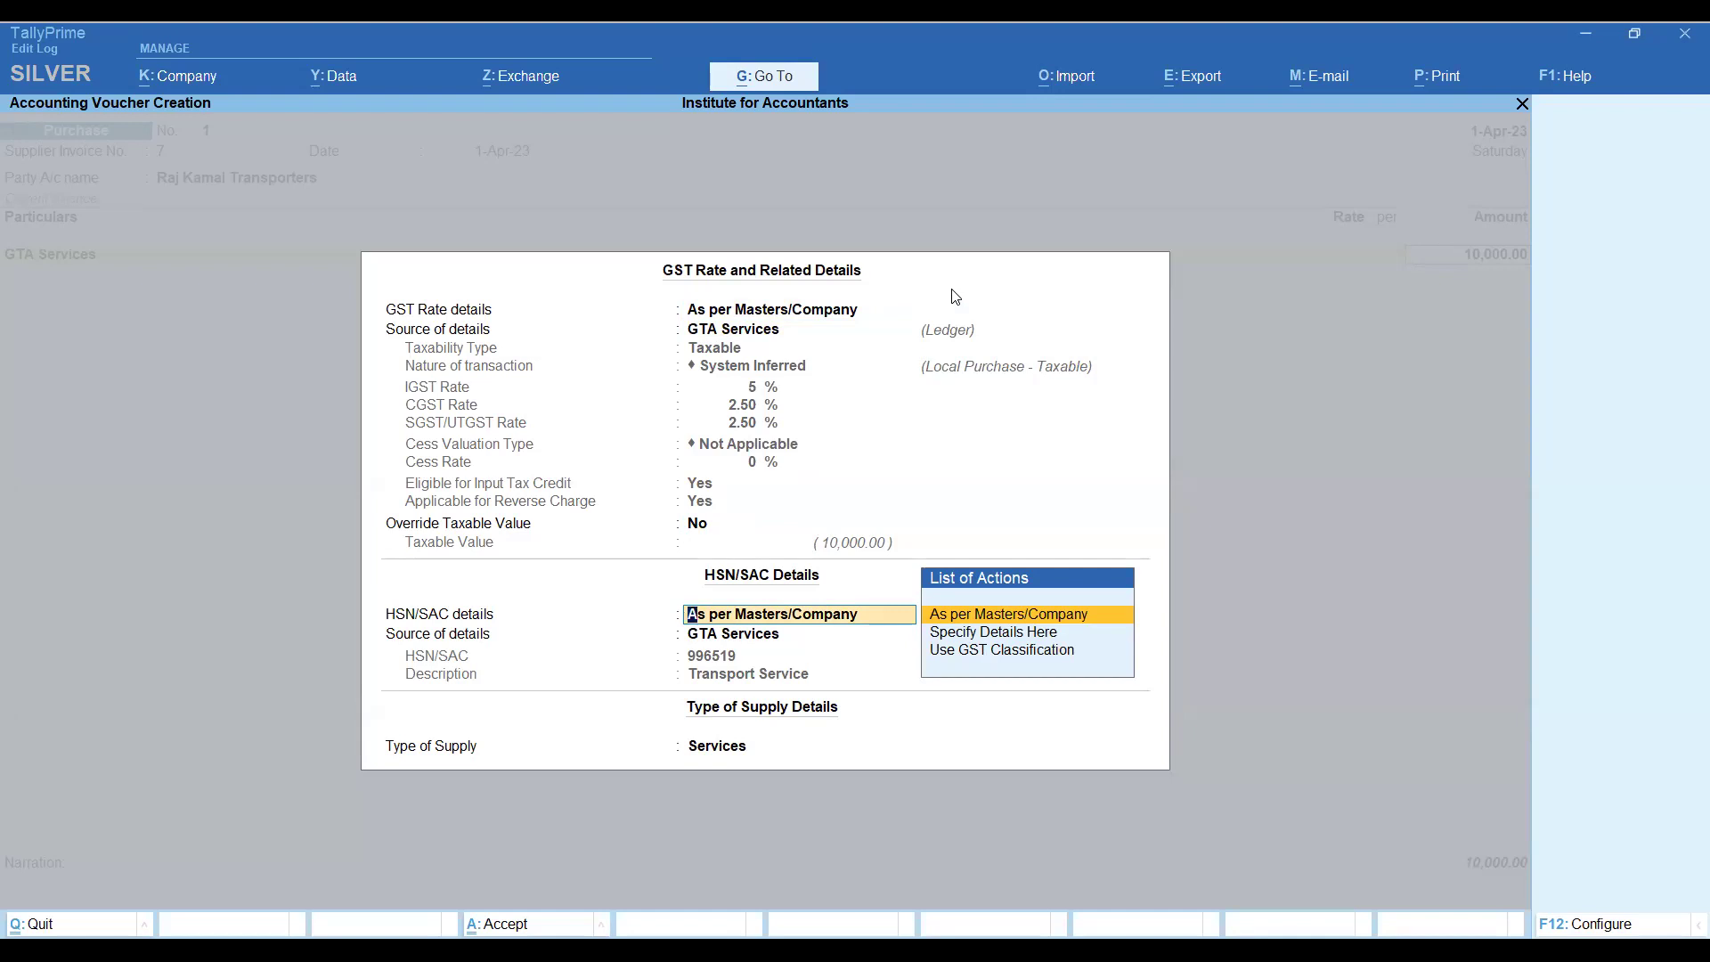
key("Return")
key("Return")
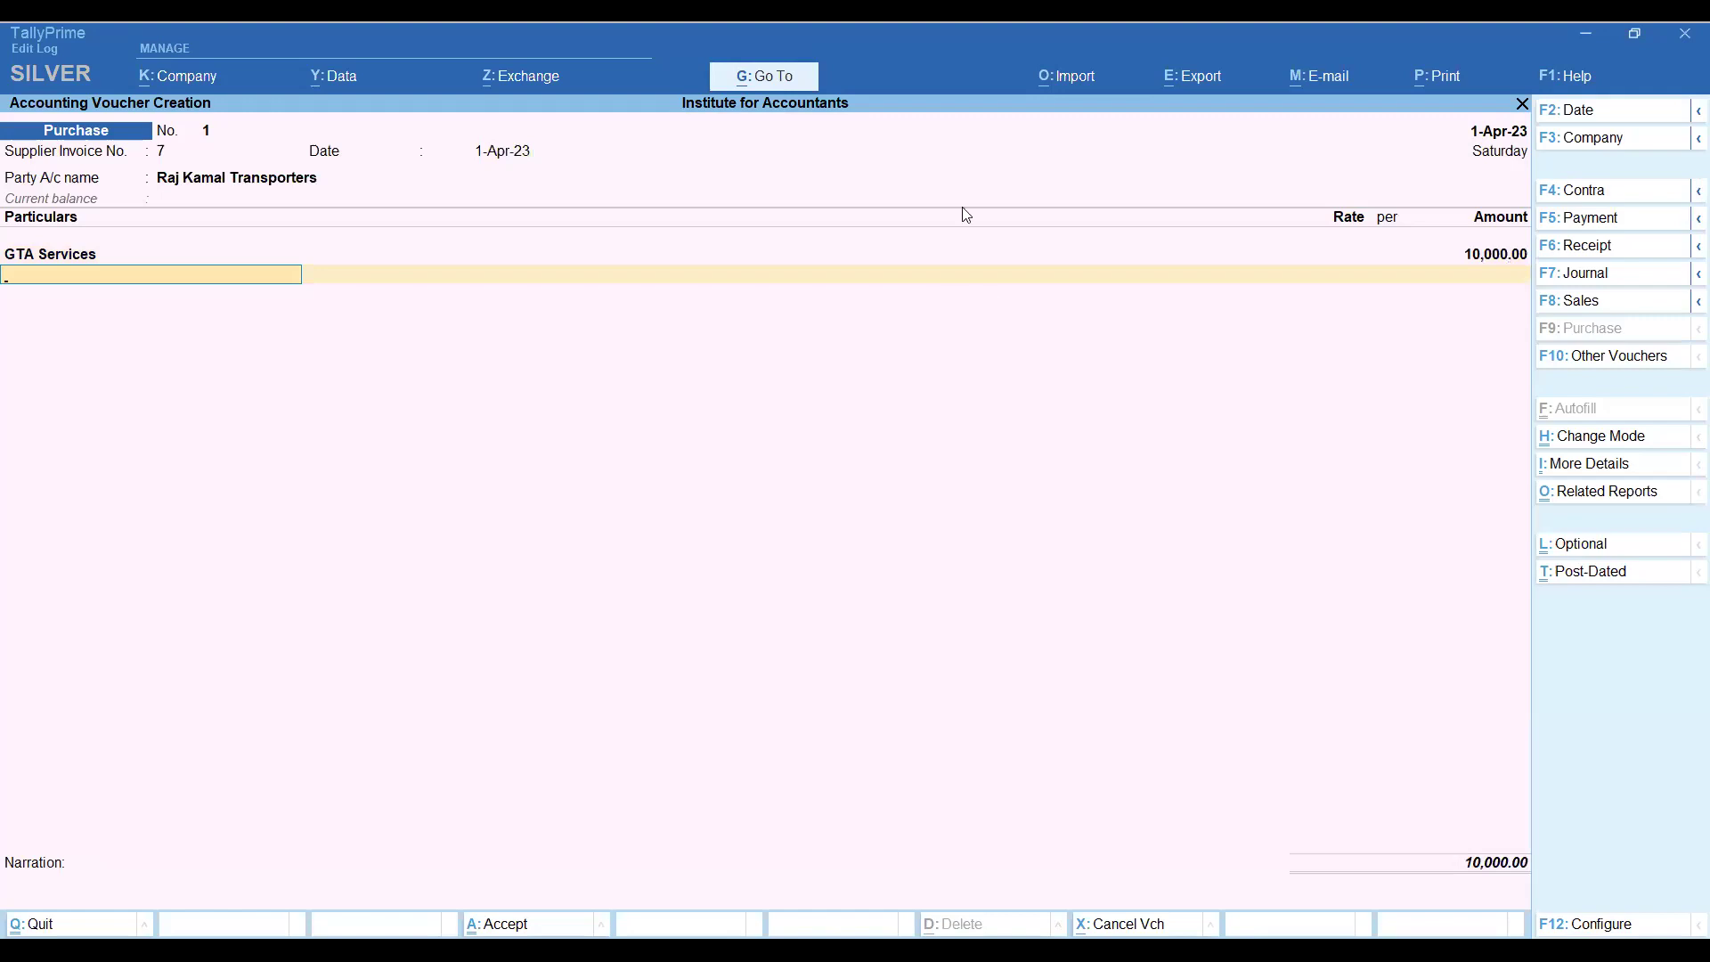
Review the GST rate and related details of the GTA Services line once more.
key("Return")
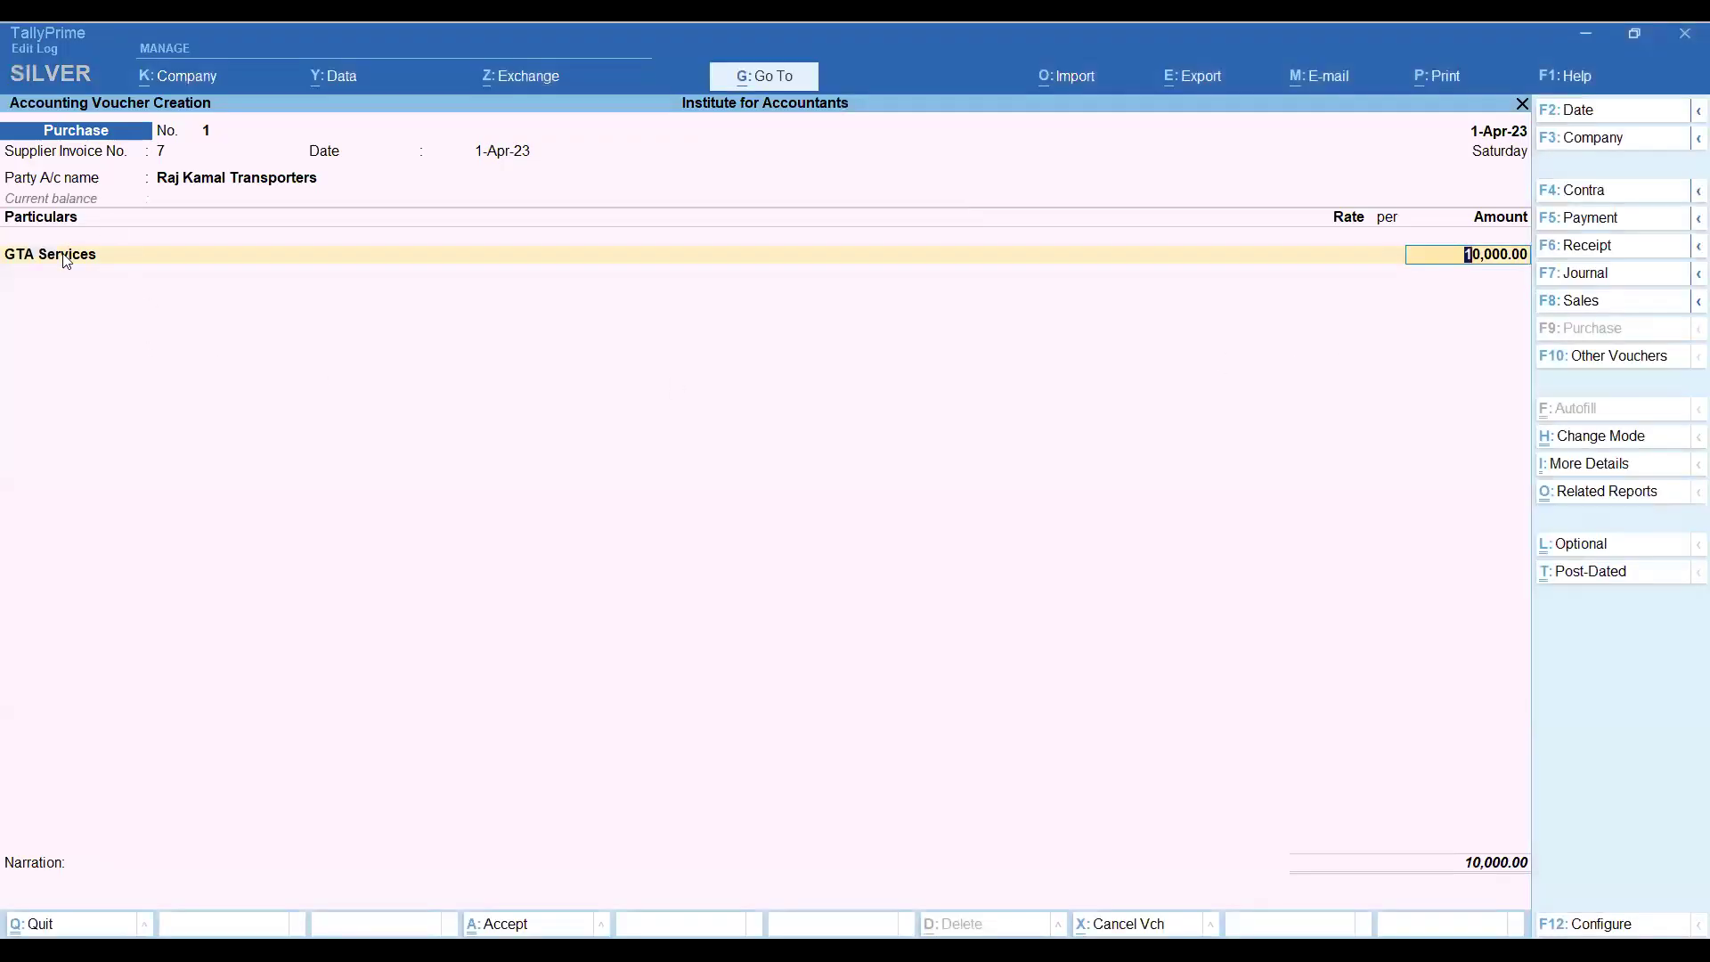
key("Return")
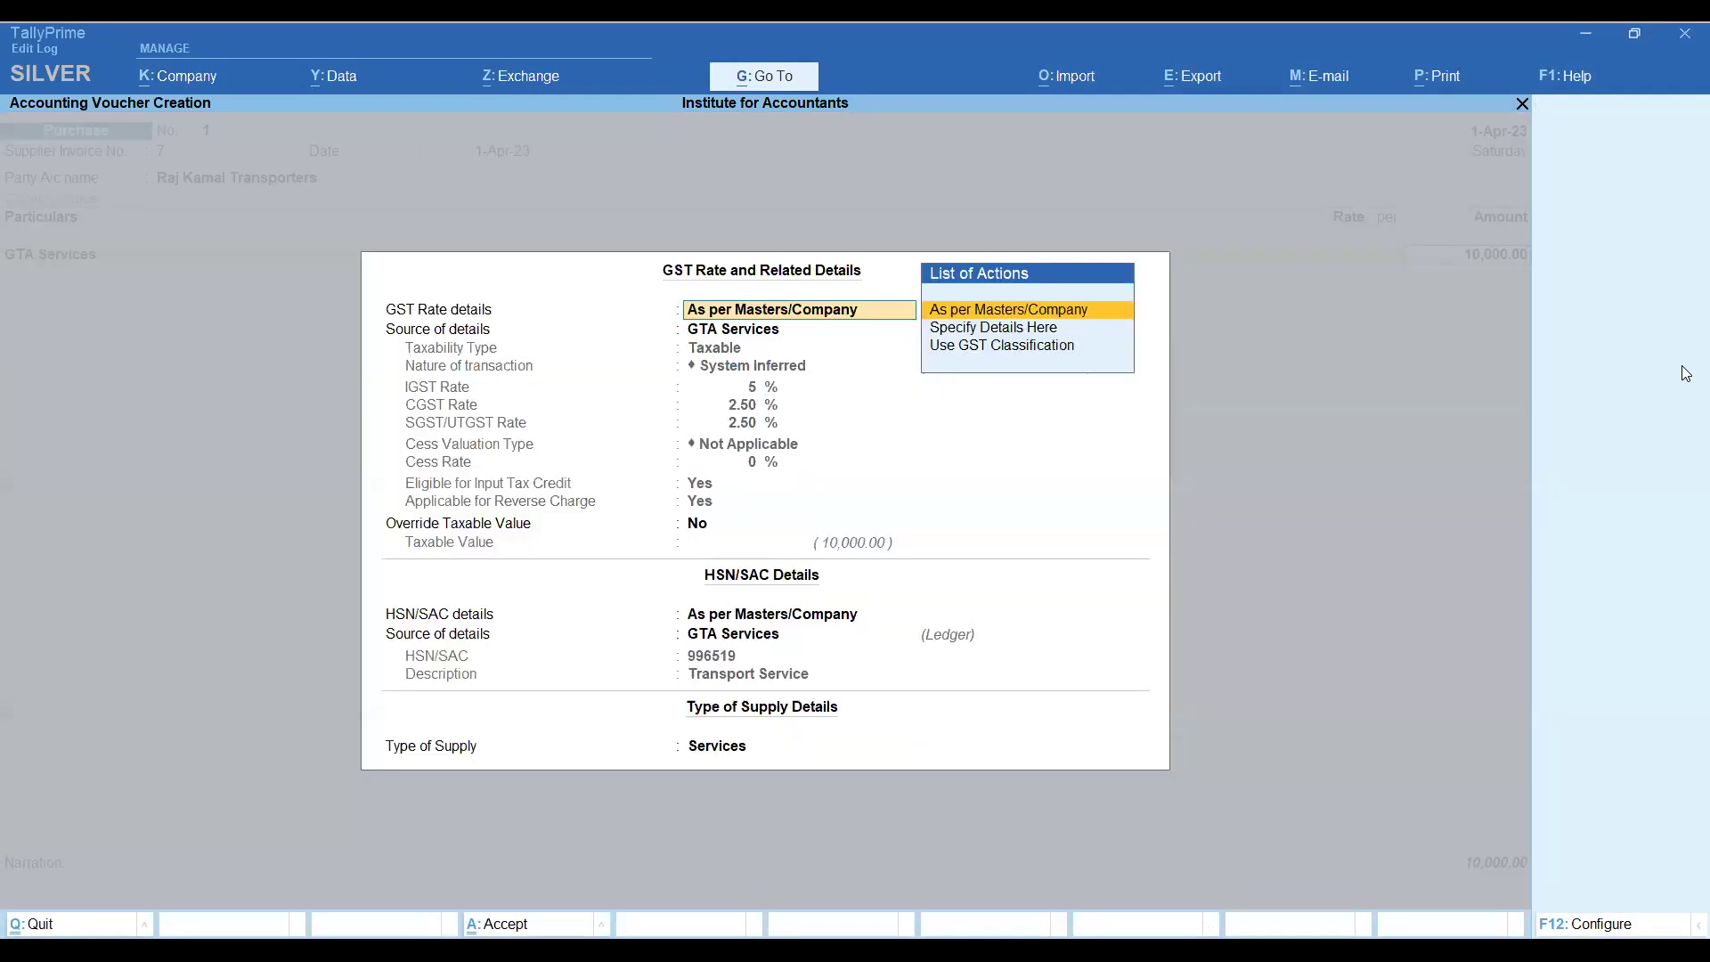
key("Return")
key("Return")
key("Return")
key("Return")
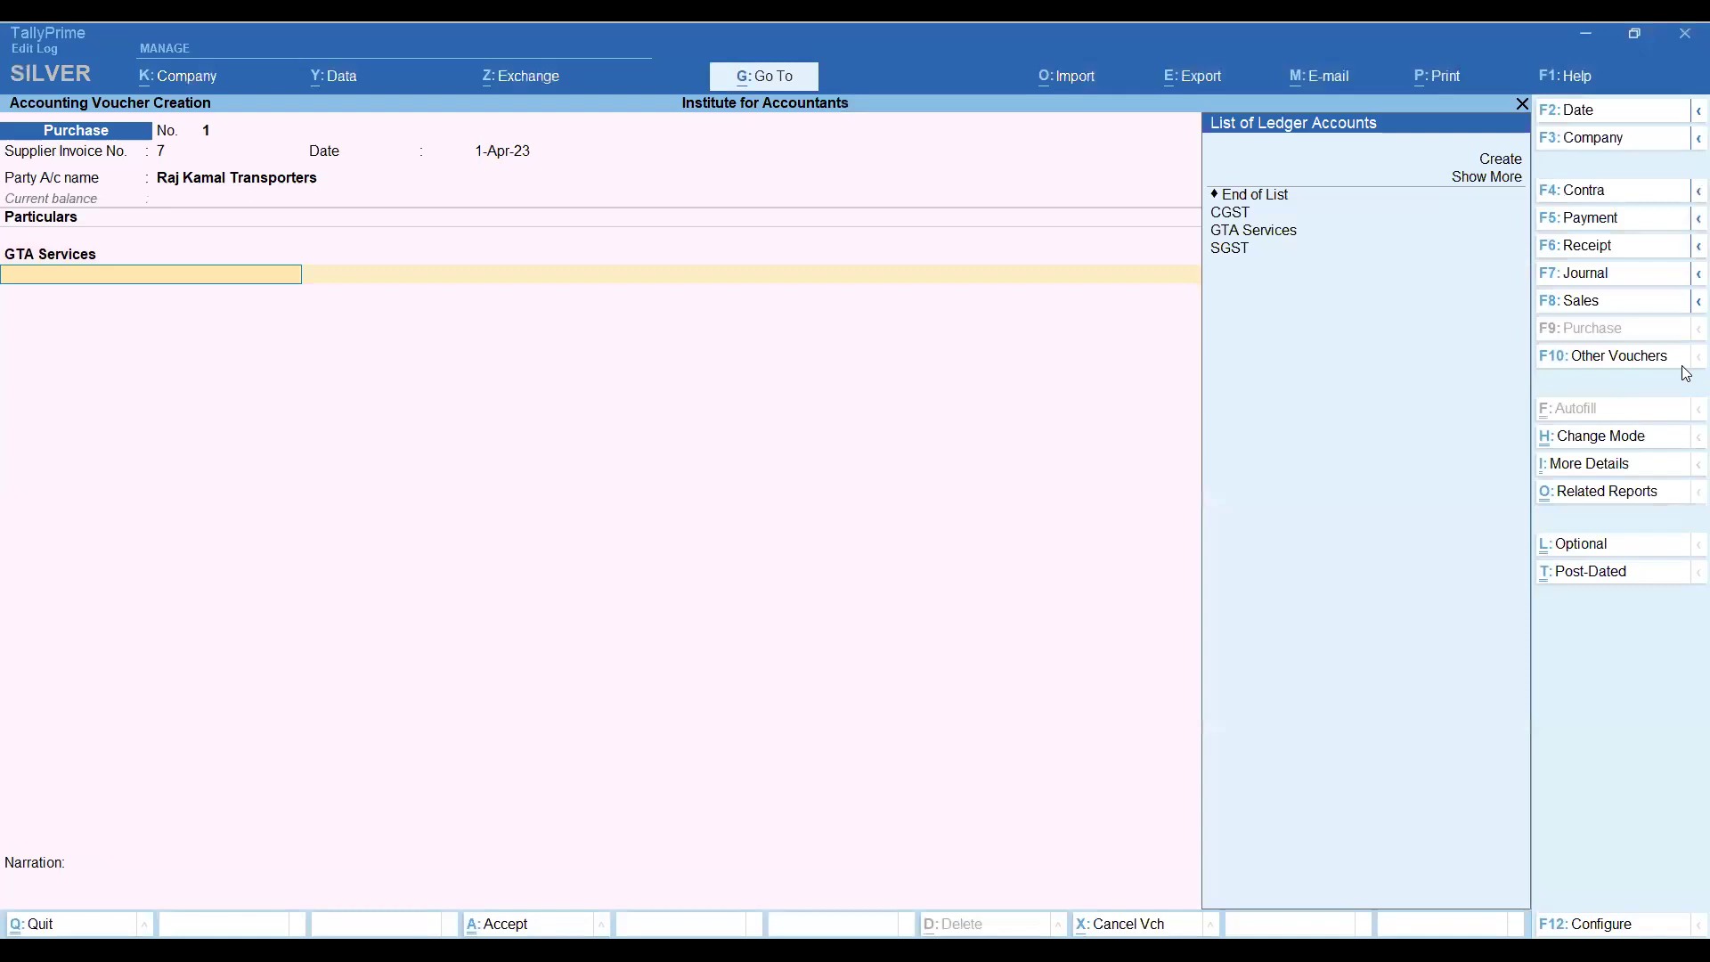
Try to add the CGST ledger as a second line of the voucher.
type("cg")
key("Return")
key("Return")
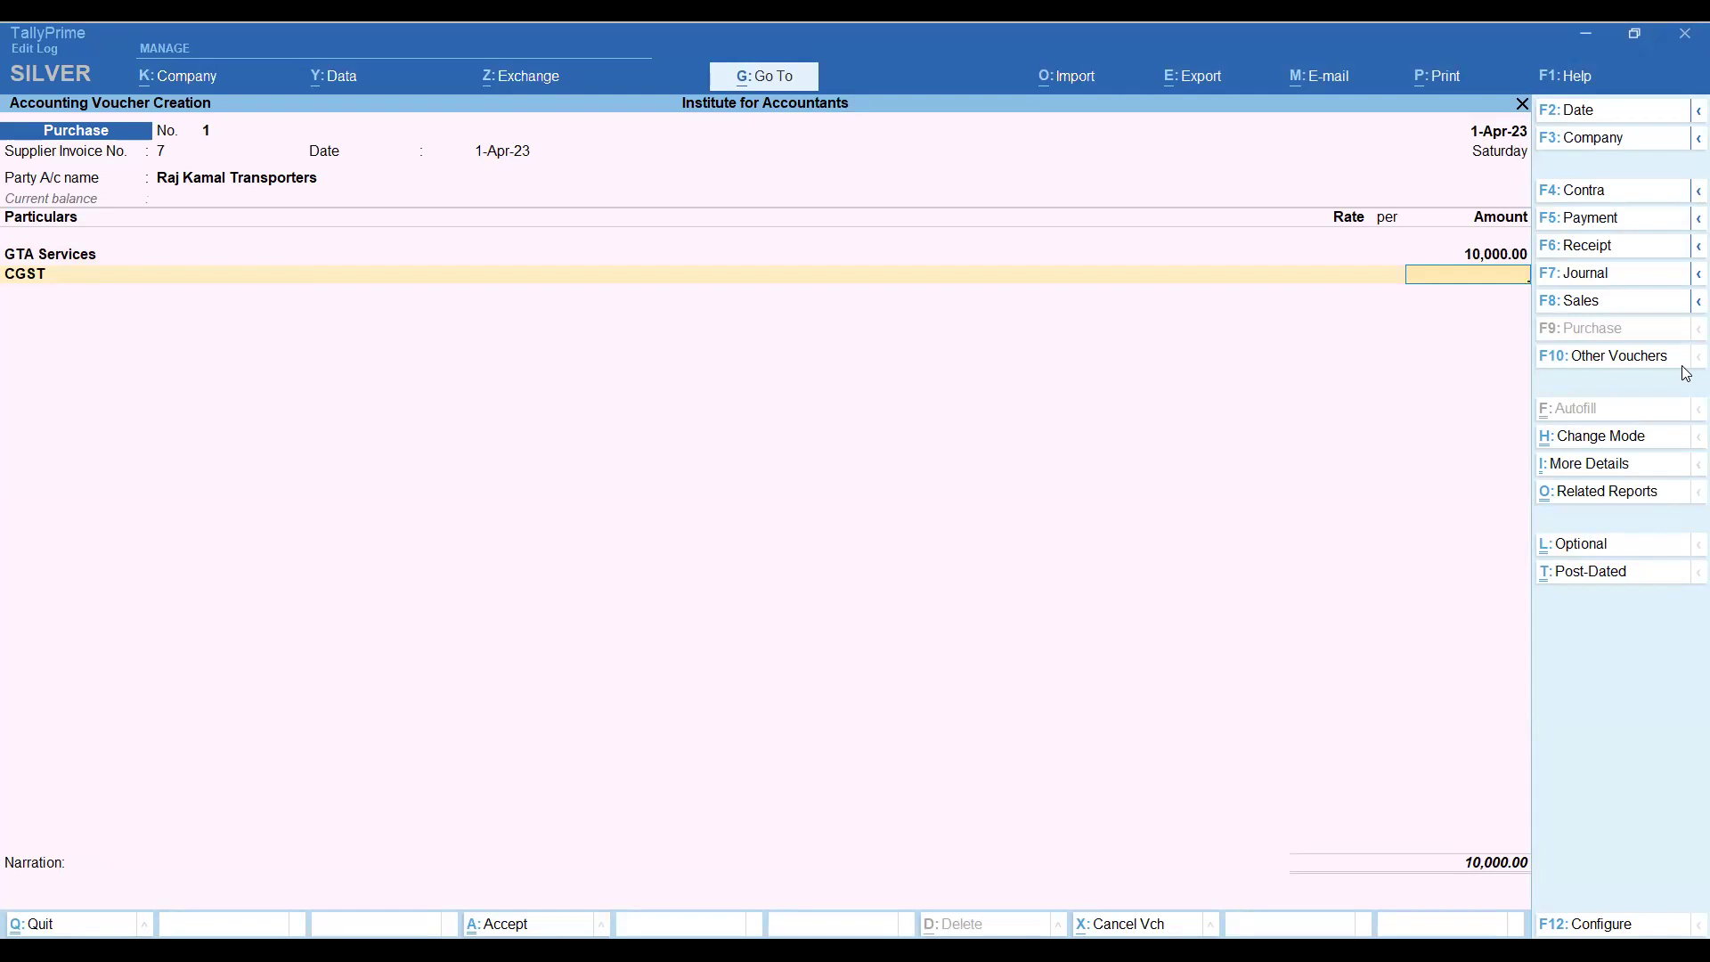
key("BackSpace")
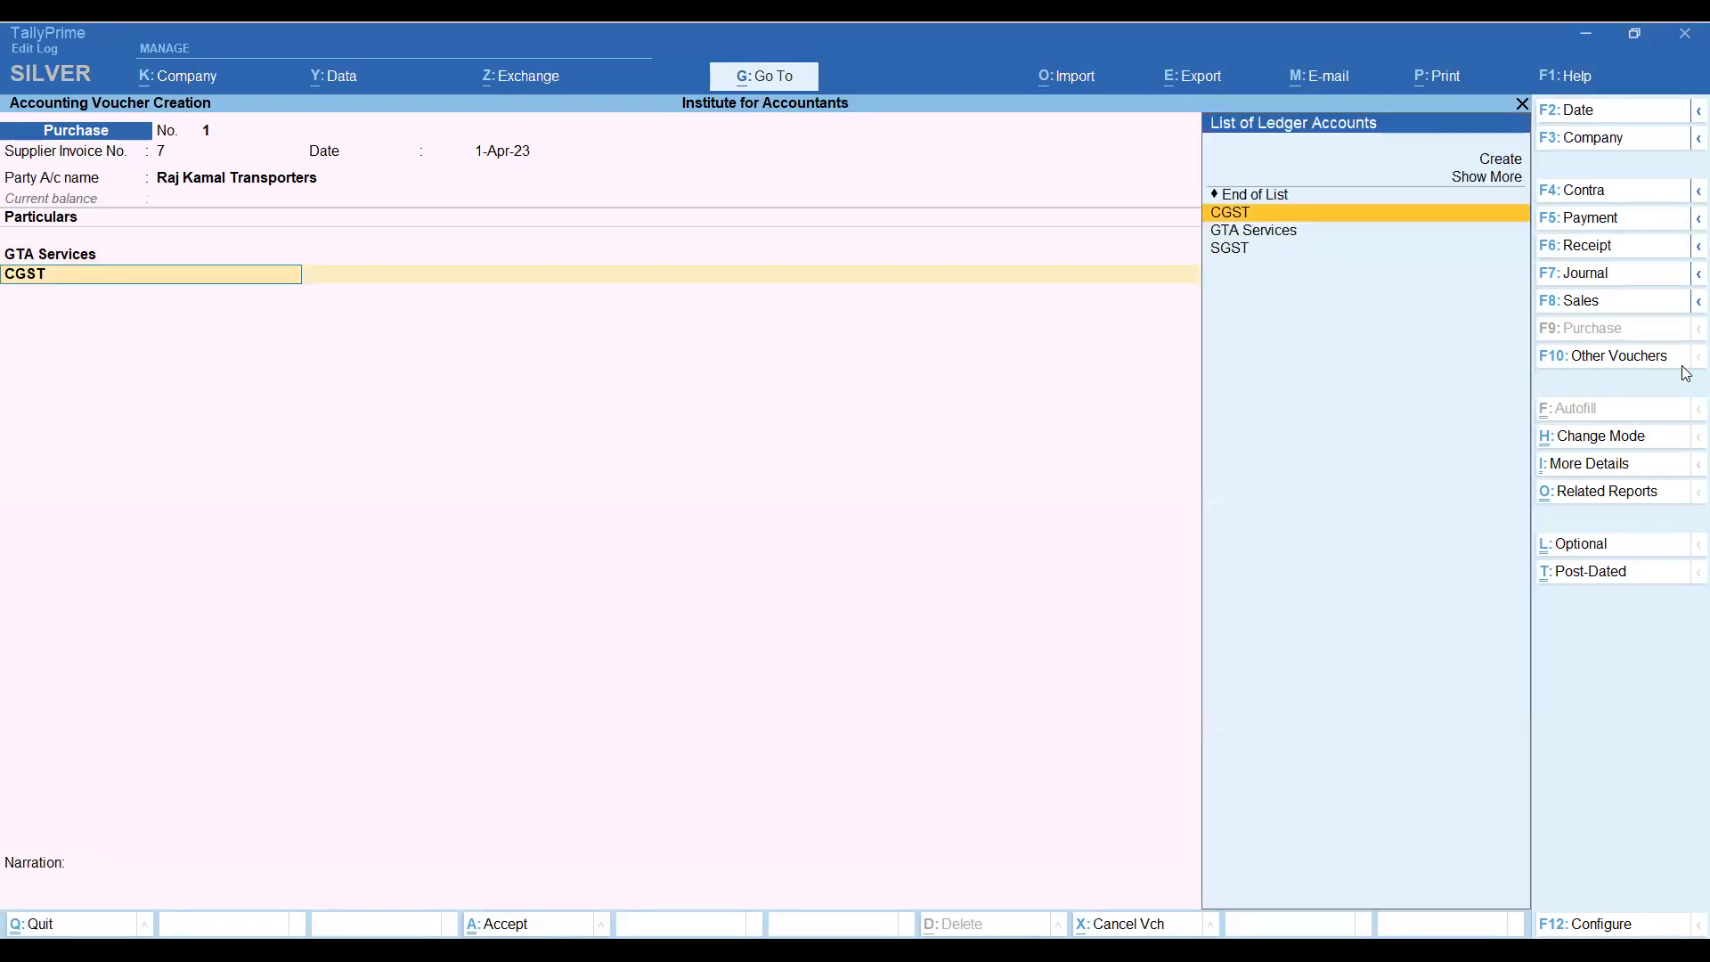
Replace the CGST entry with End of List and save the purchase voucher without a narration.
key("Up")
key("Return")
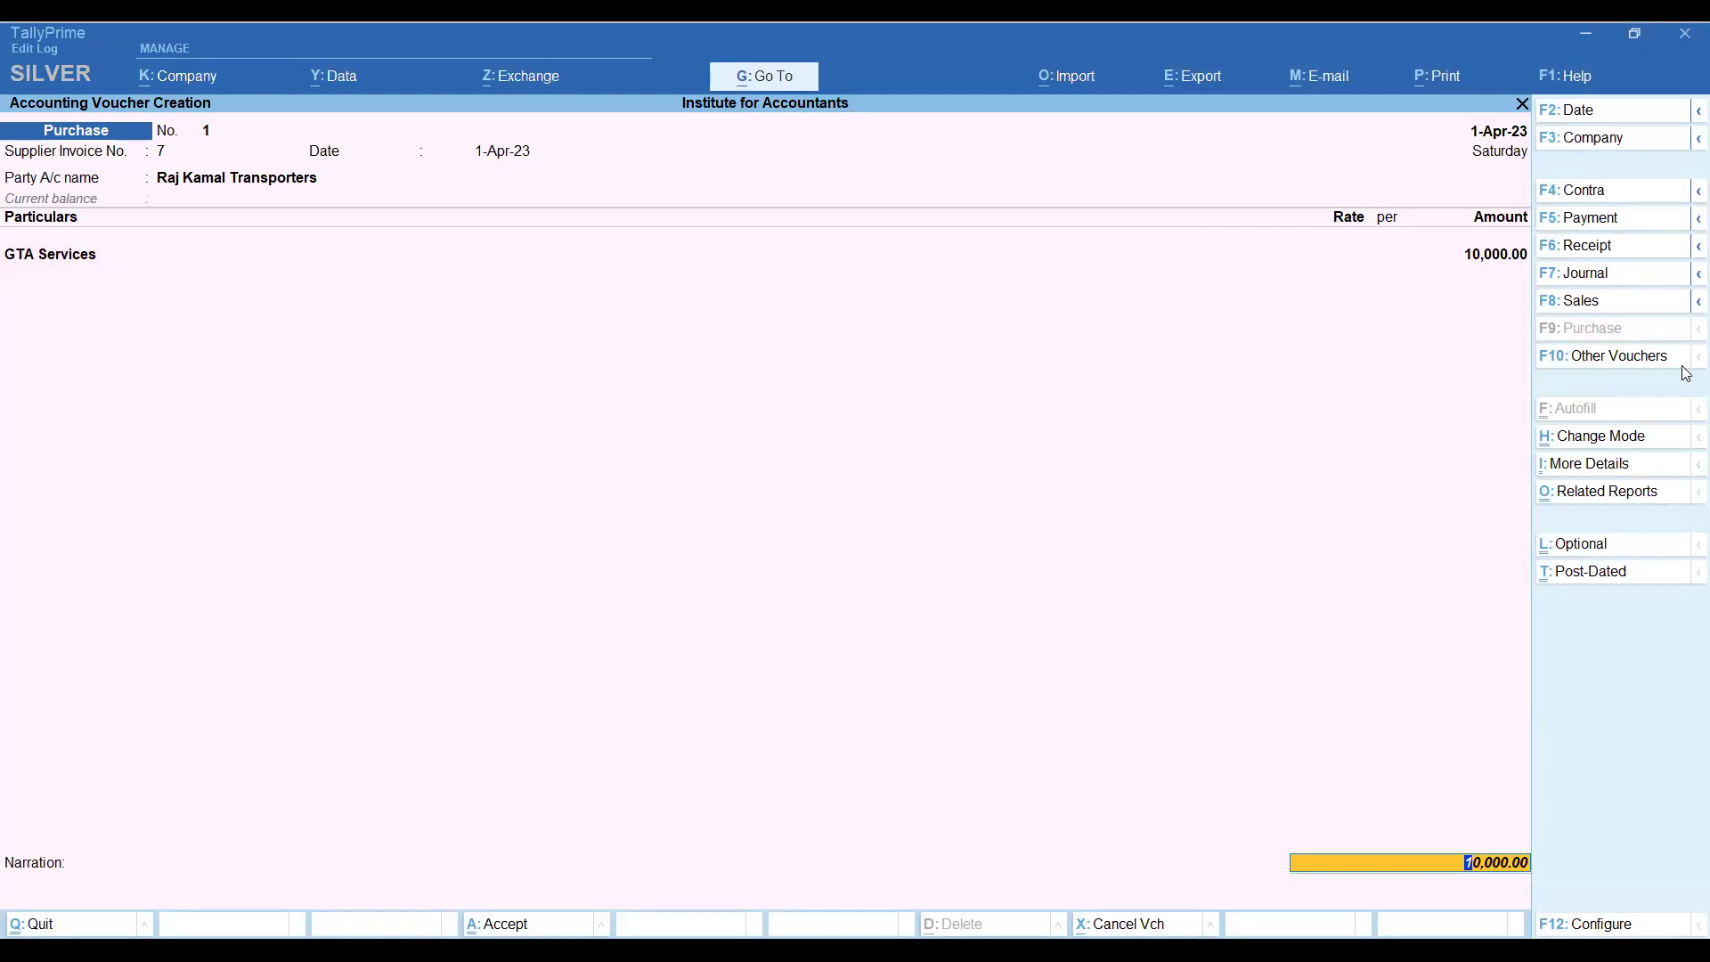
key("Return")
key("Return")
key("Return")
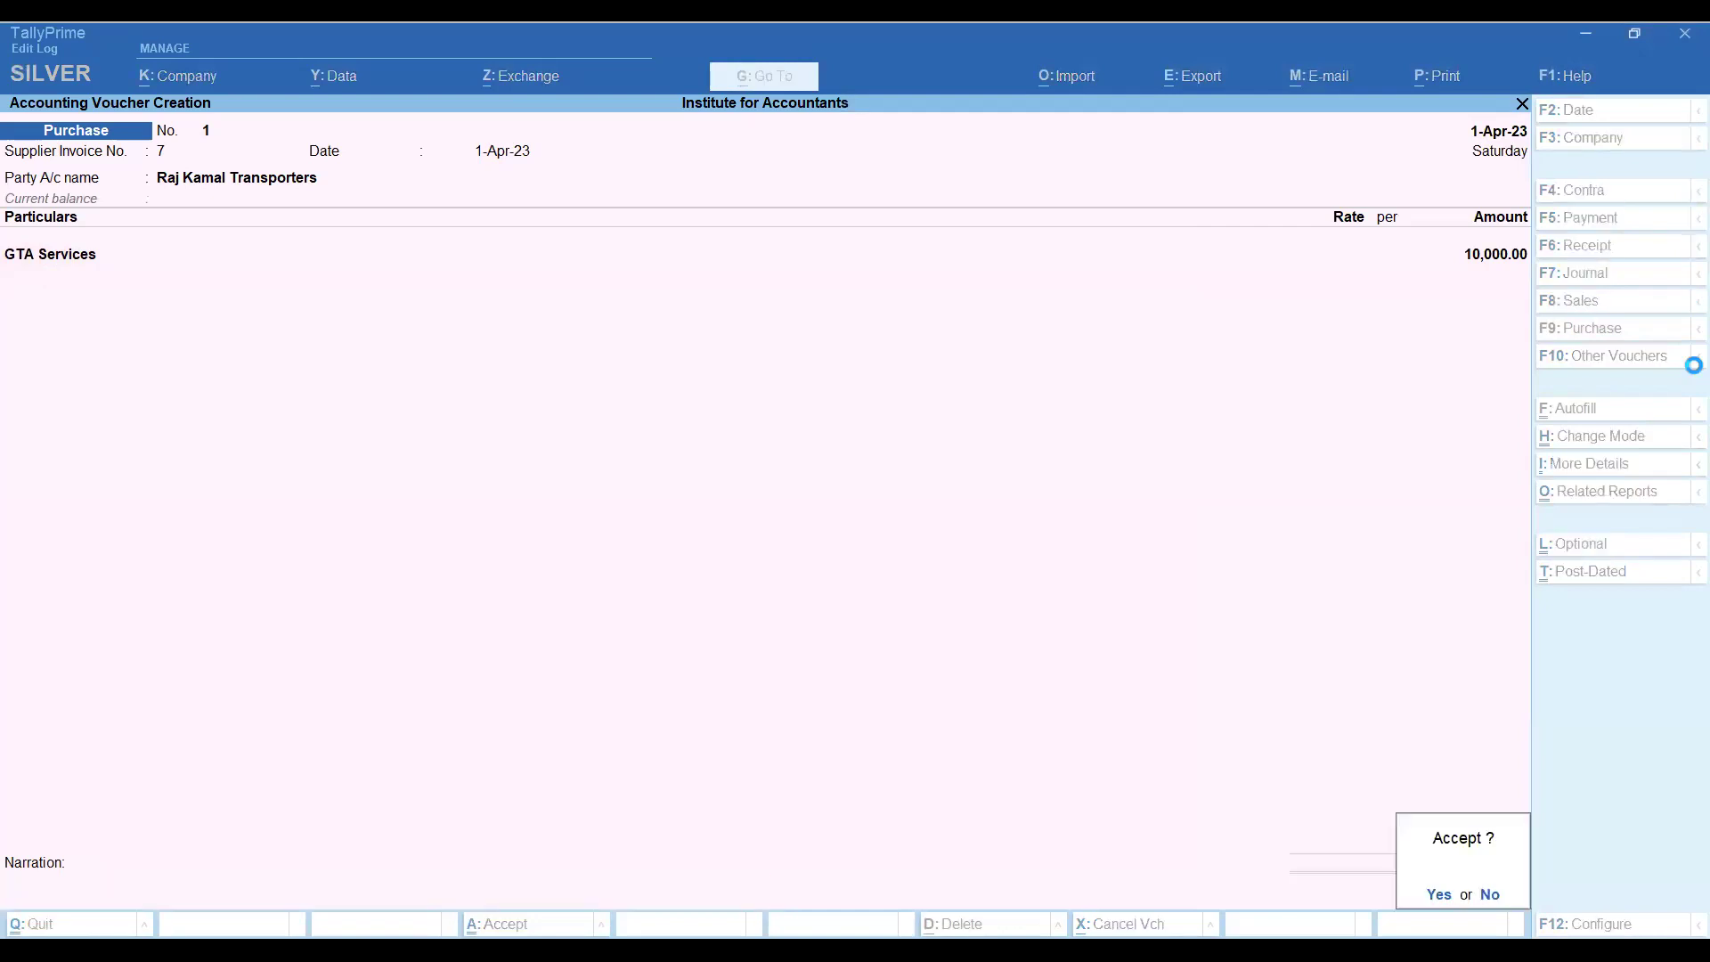
Leave voucher entry and bring up the list of GST reports.
key("Escape")
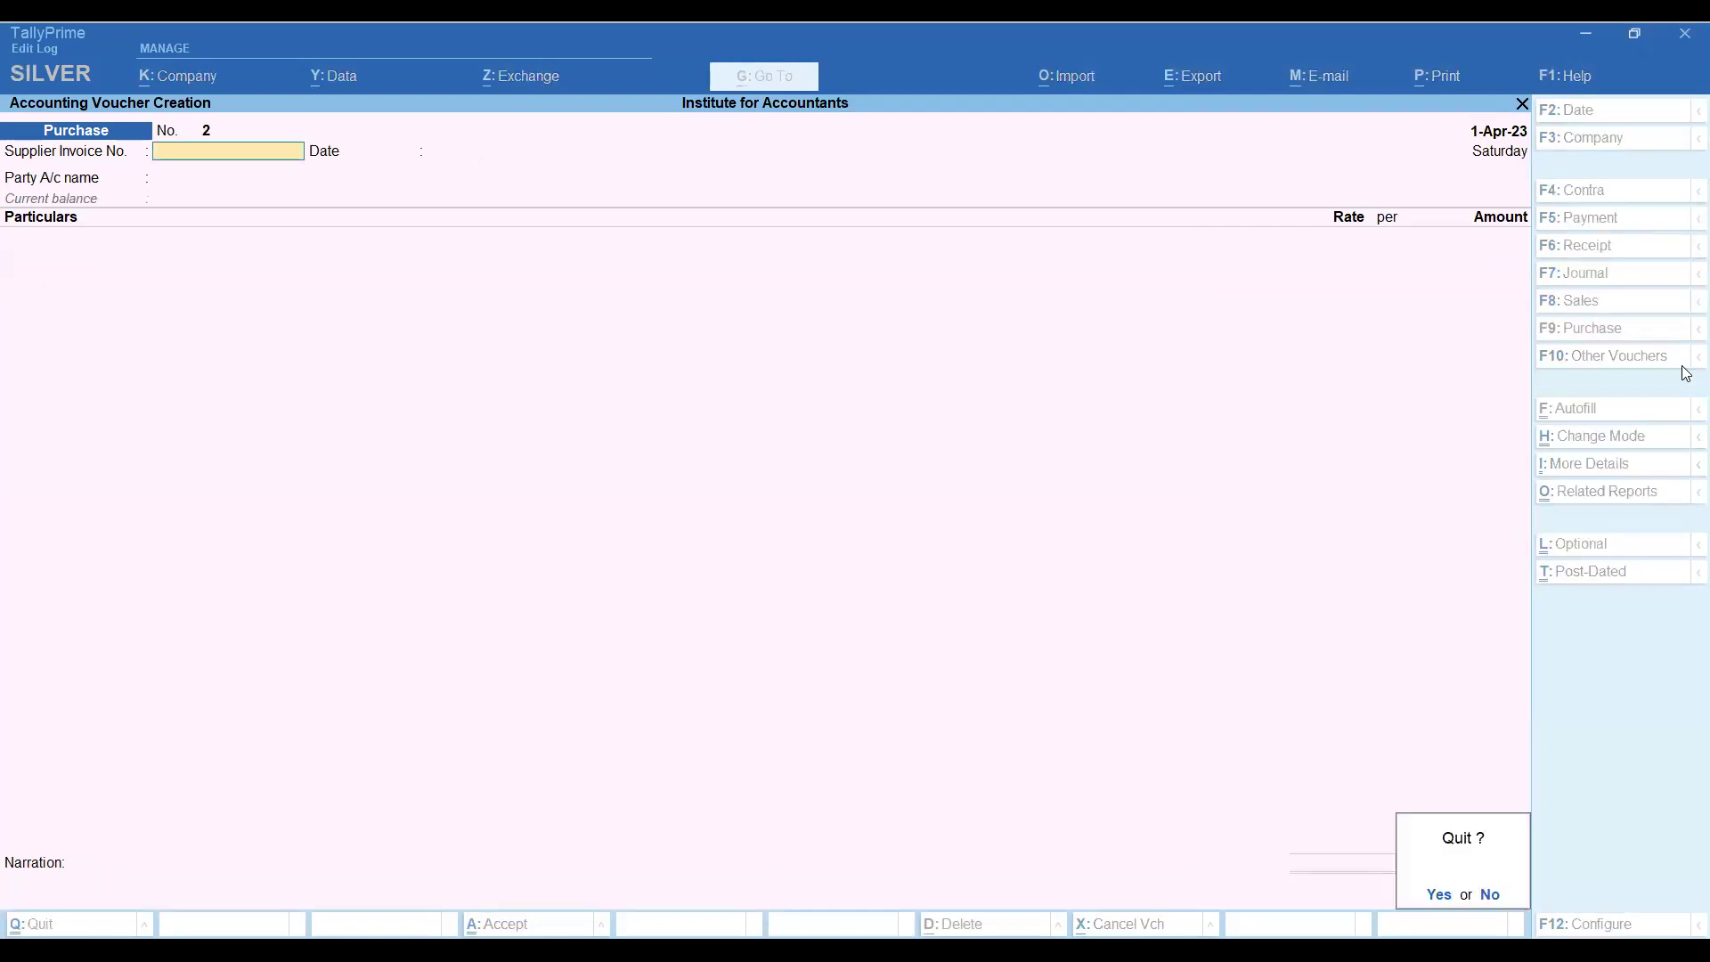
key("Return")
key("Down")
key("Down")
key("Down")
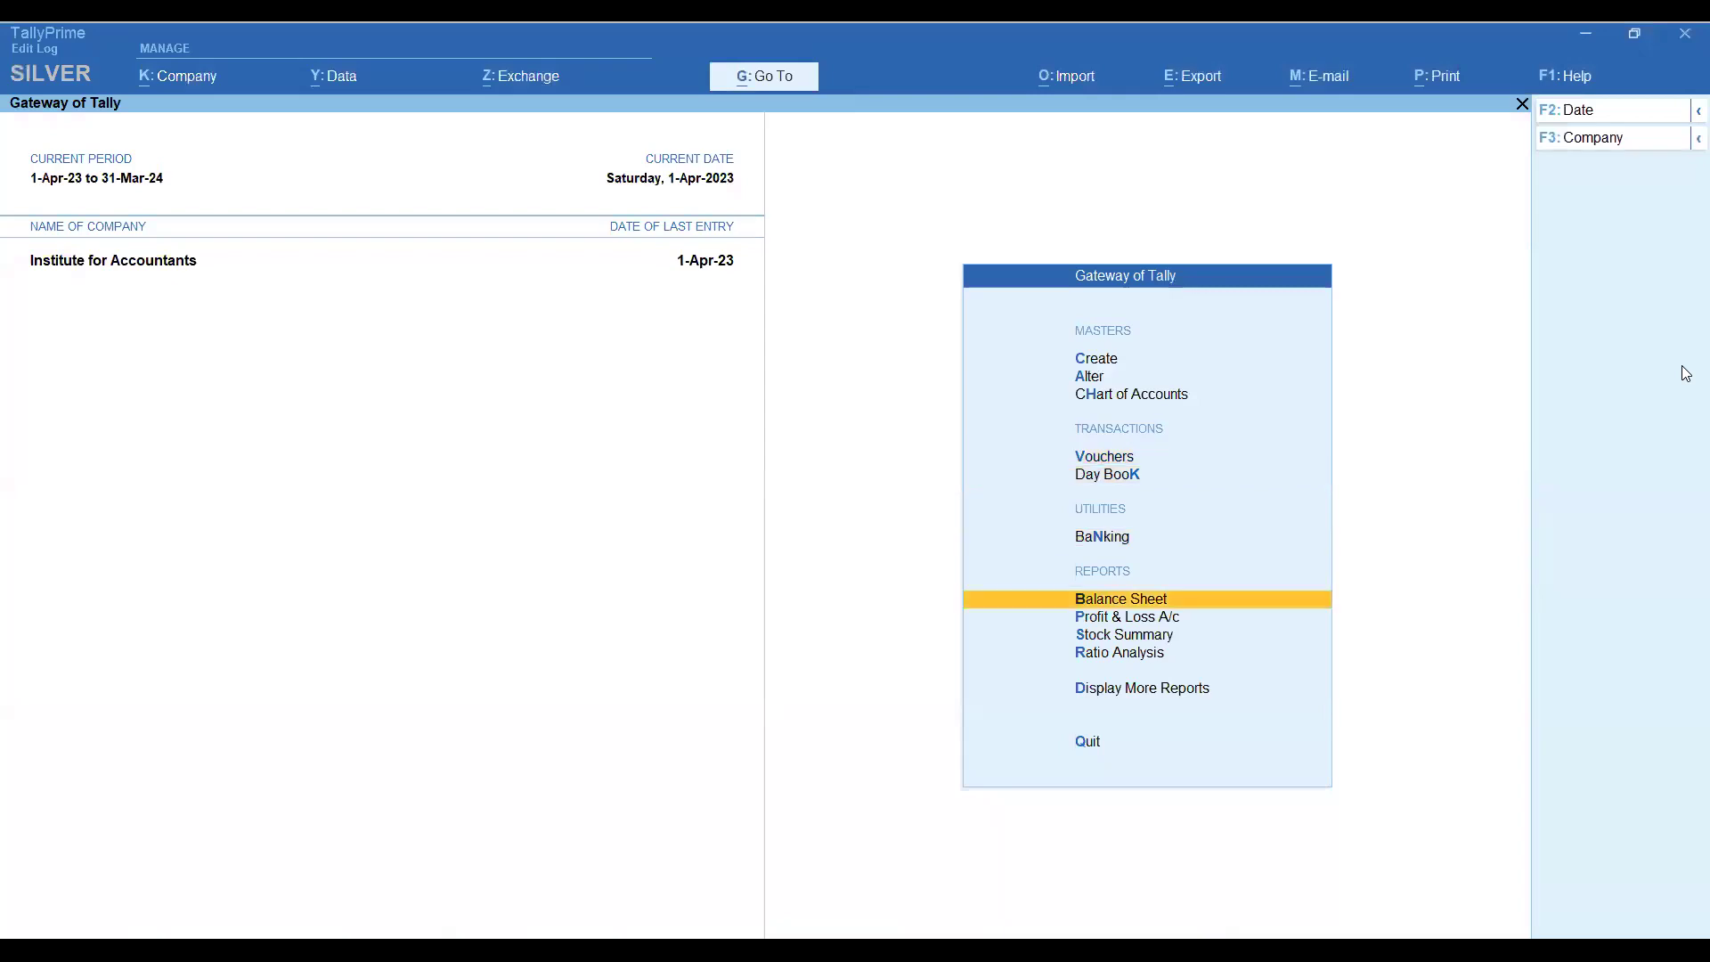
key("Down")
key("Down")
key("Down")
key("Down")
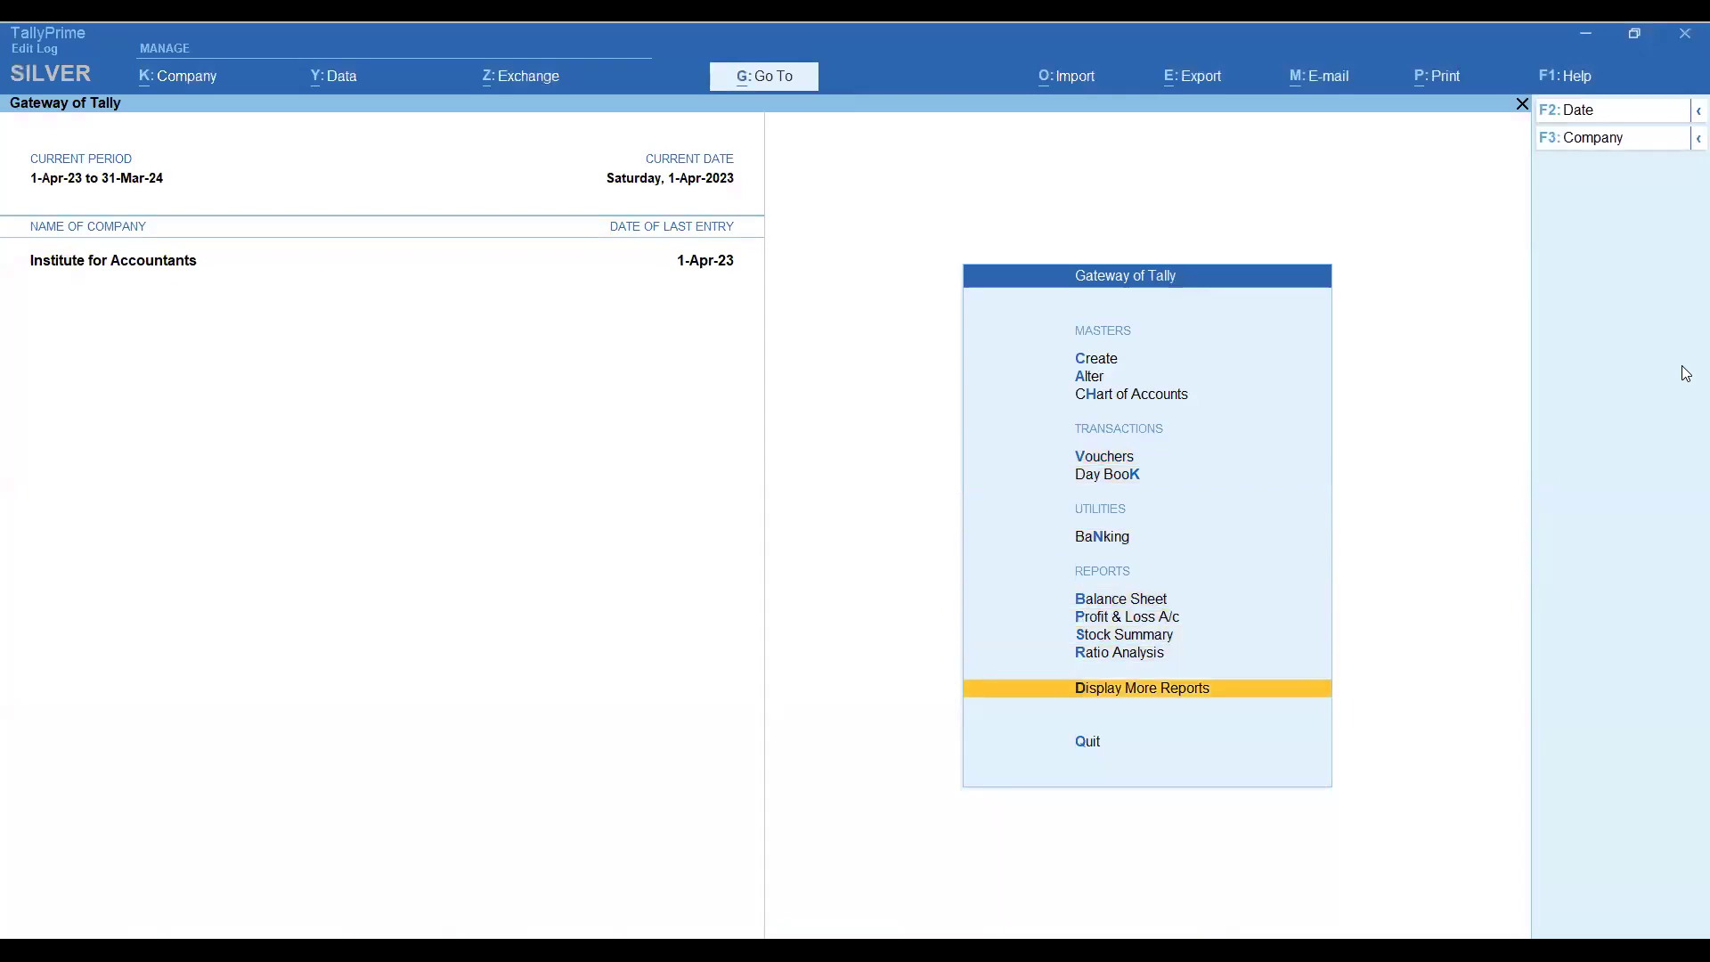
key("Return")
key("Down")
key("Down")
key("Down")
key("Down")
key("Down")
key("Down")
key("Down")
key("Down")
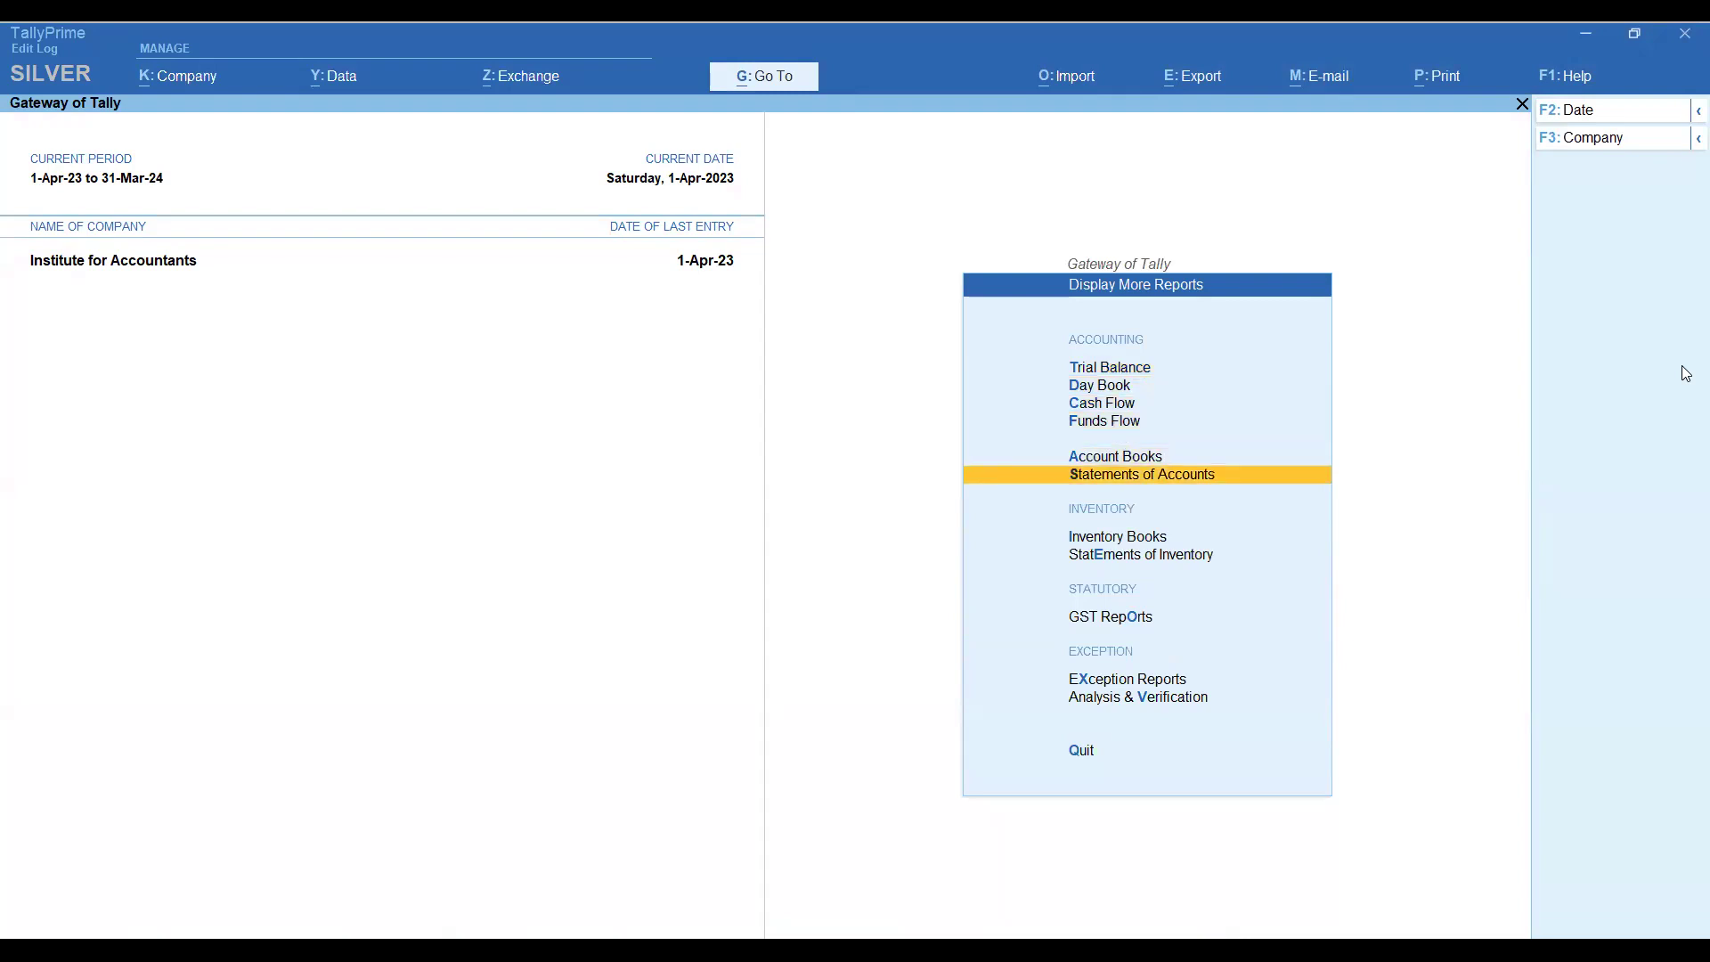
key("Return")
key("Down")
key("Down")
key("Down")
key("Down")
key("Down")
key("Down")
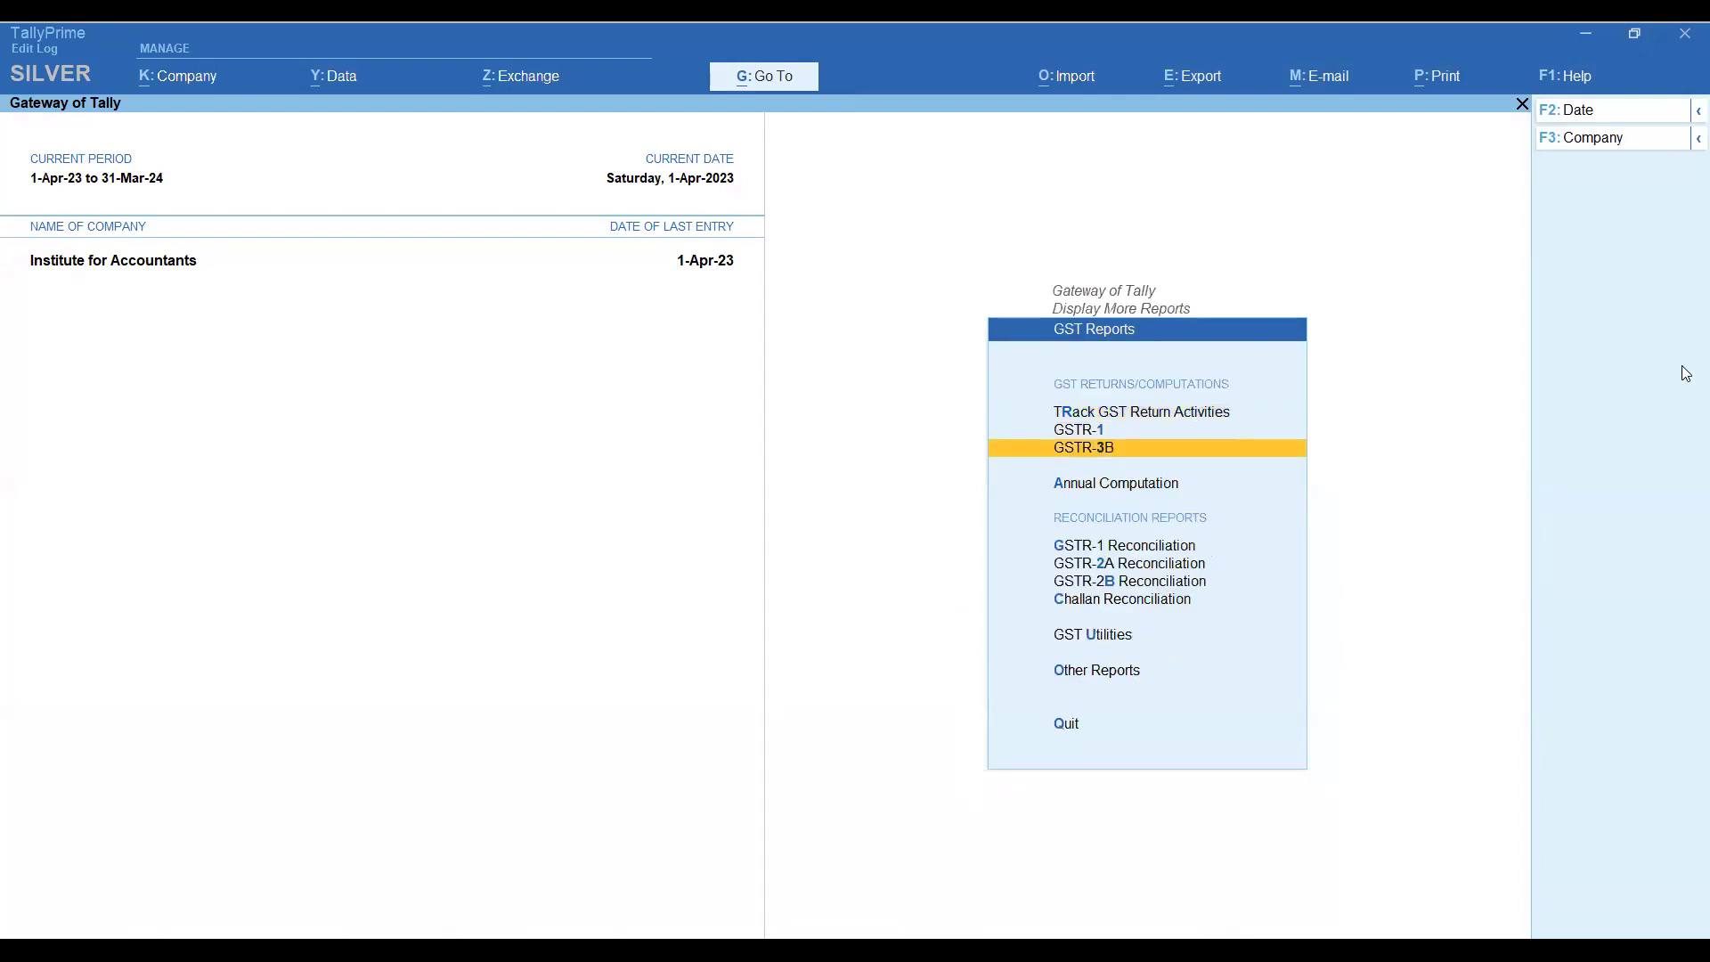
key("Return")
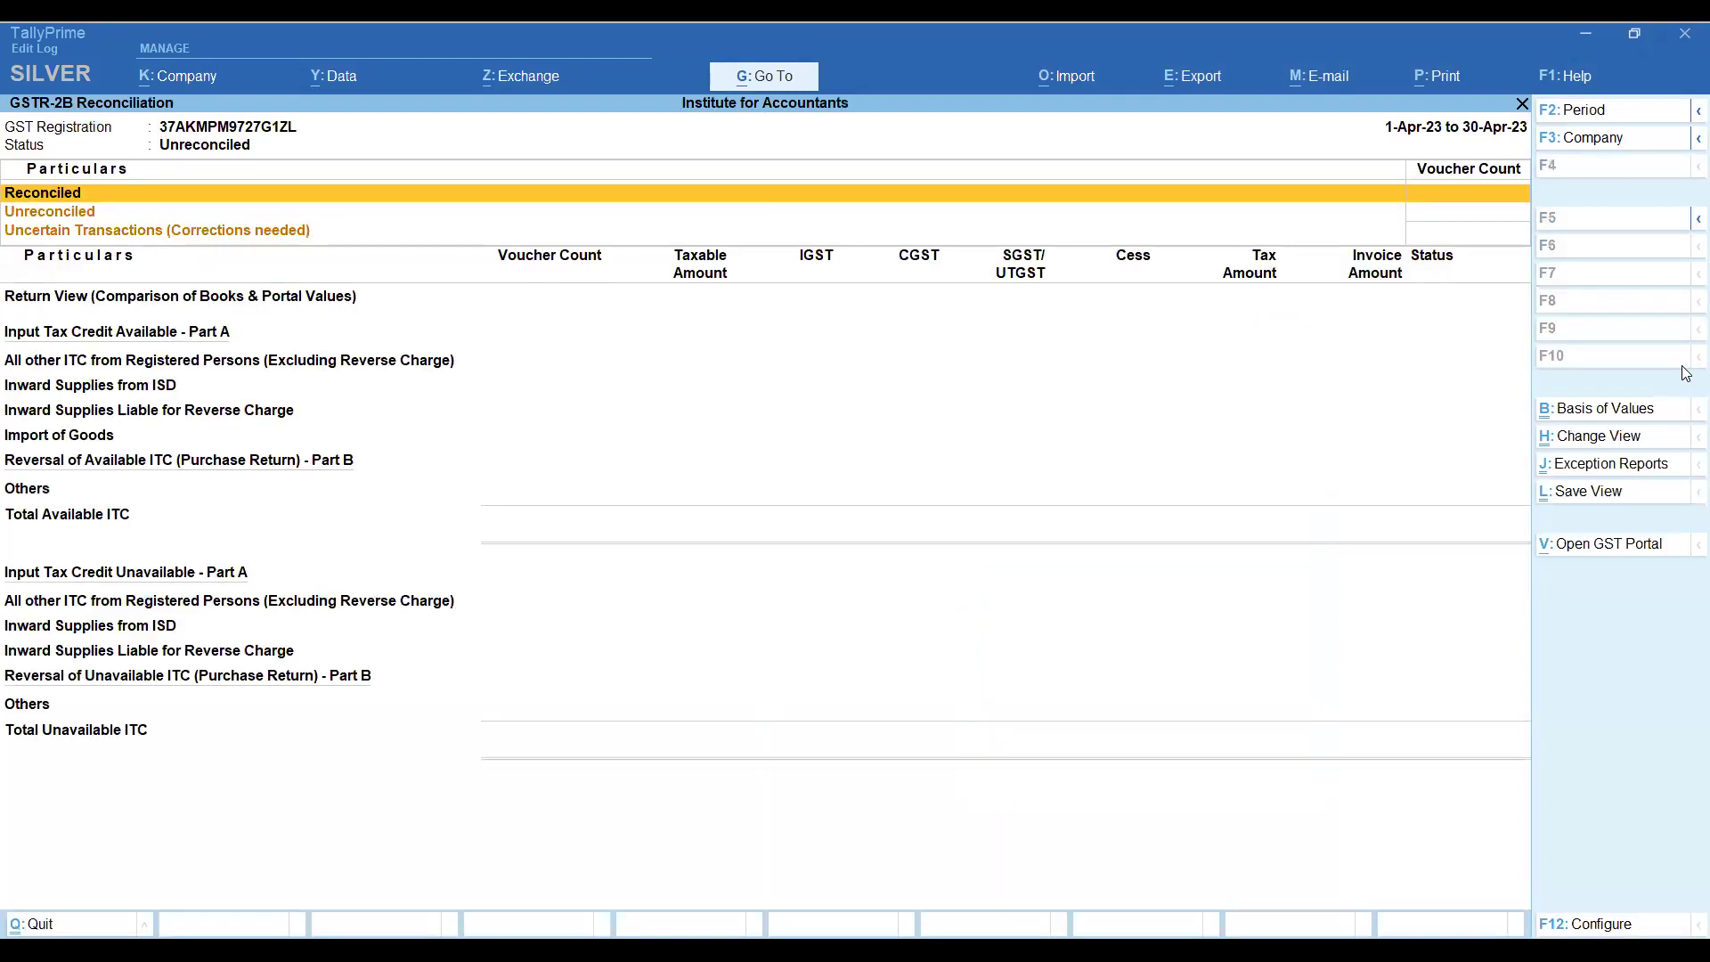
key("Escape")
Open the GSTR-3B return for the company.
key("Up")
key("Up")
key("Up")
key("Up")
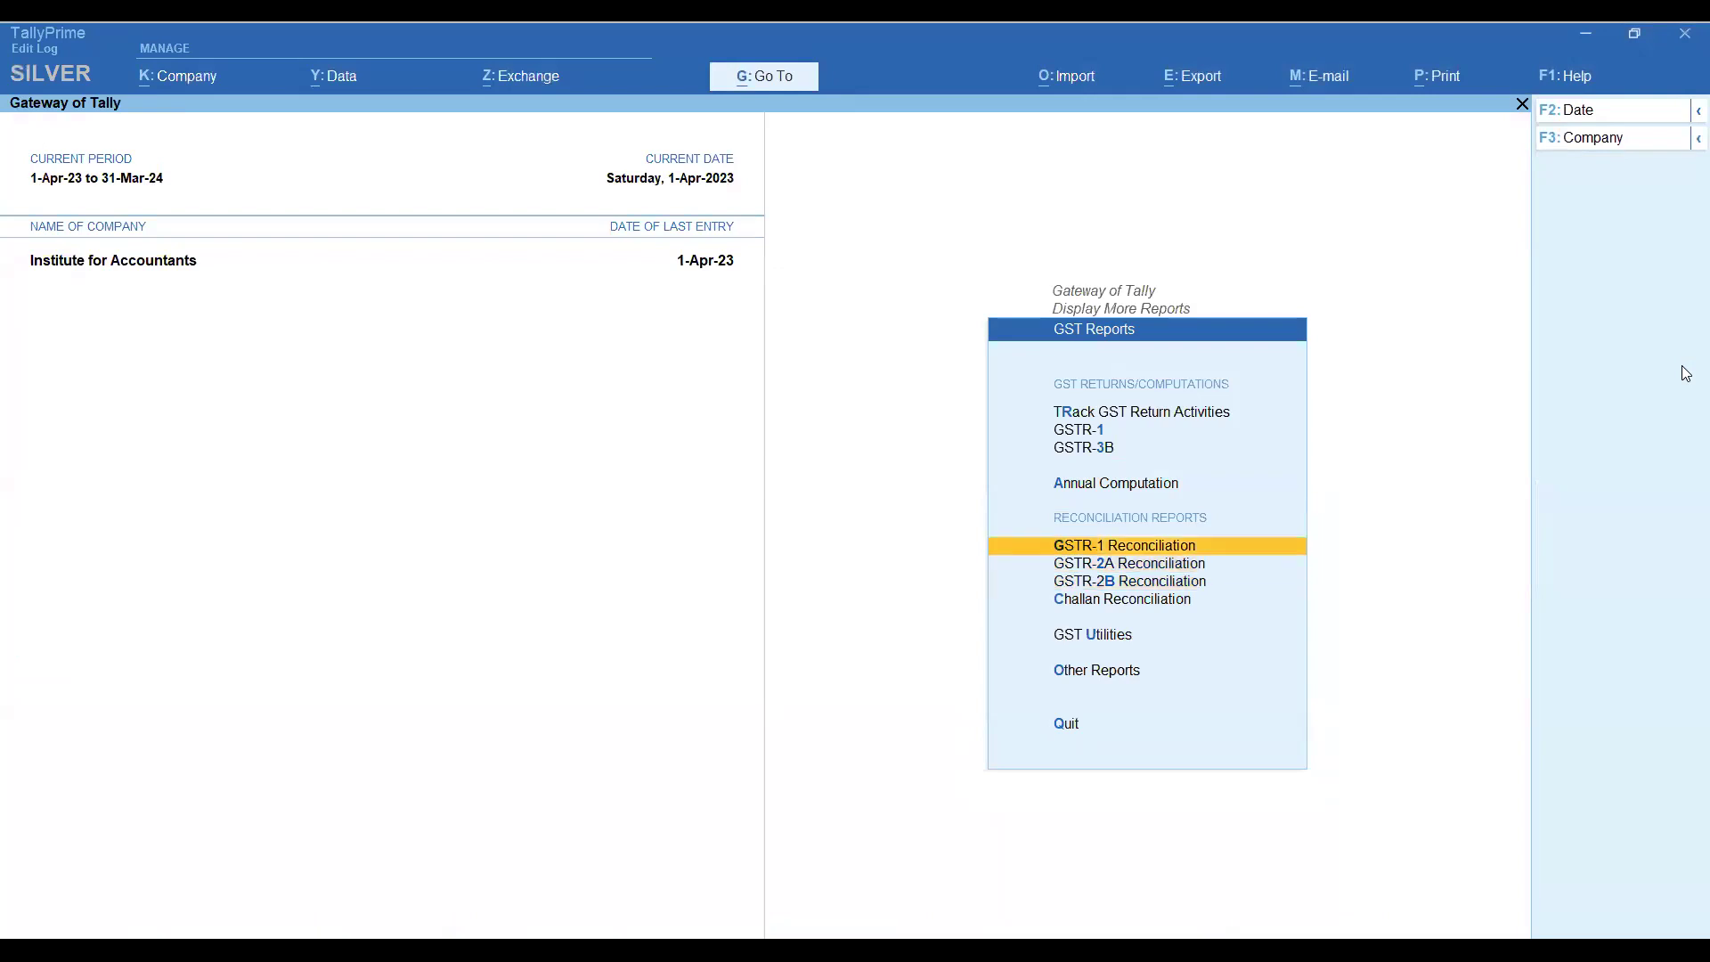
key("Up")
key("Down")
key("Return")
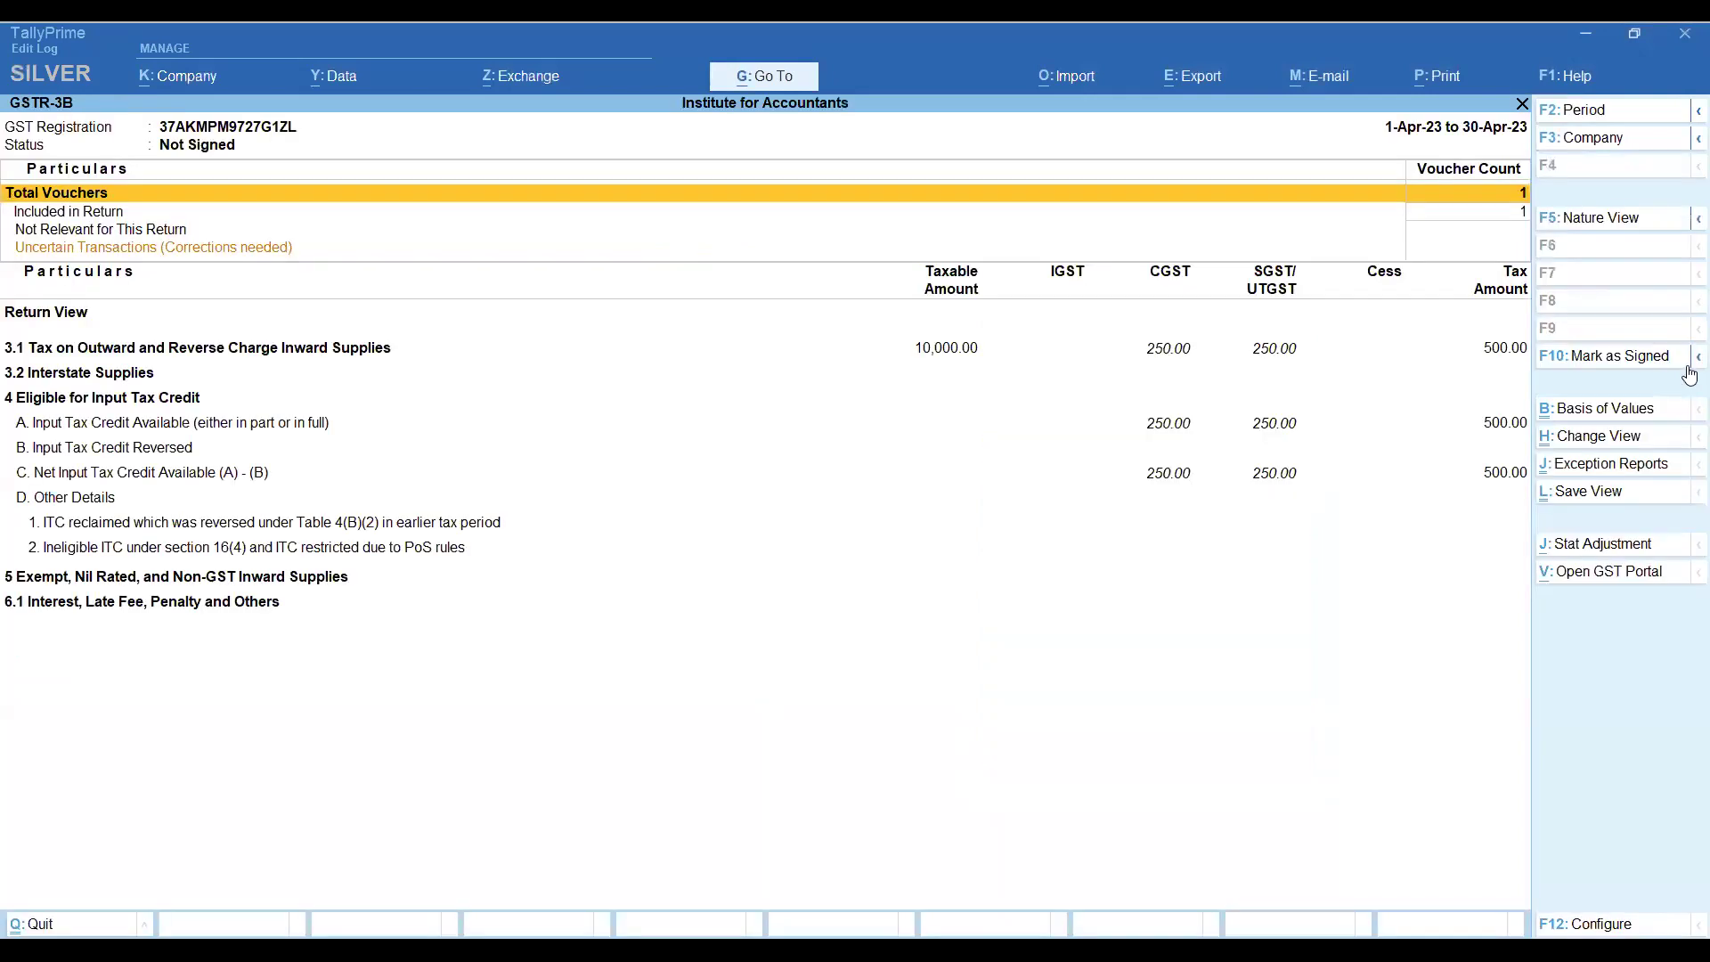
Examine the 3.1d Inward Supplies (applicable for Reverse Charge) line within section 3.1 of GSTR-3B, and return to the main report.
key("Down")
key("Down")
key("Down")
key("Down")
key("Down")
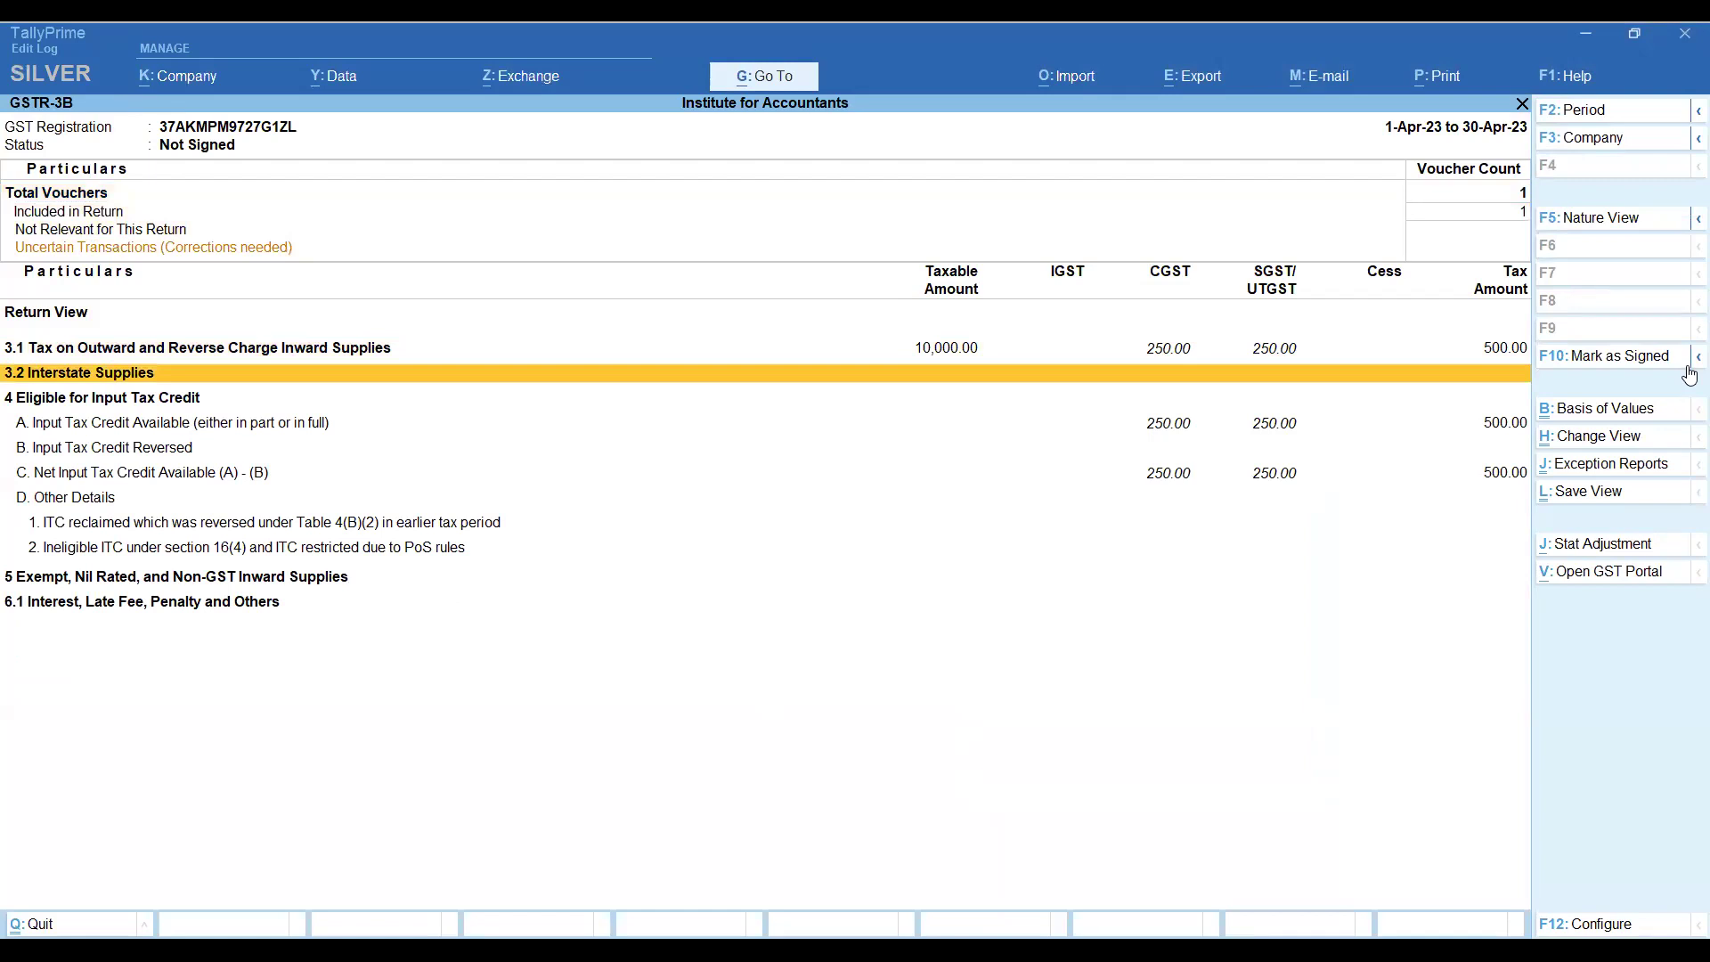
key("Up")
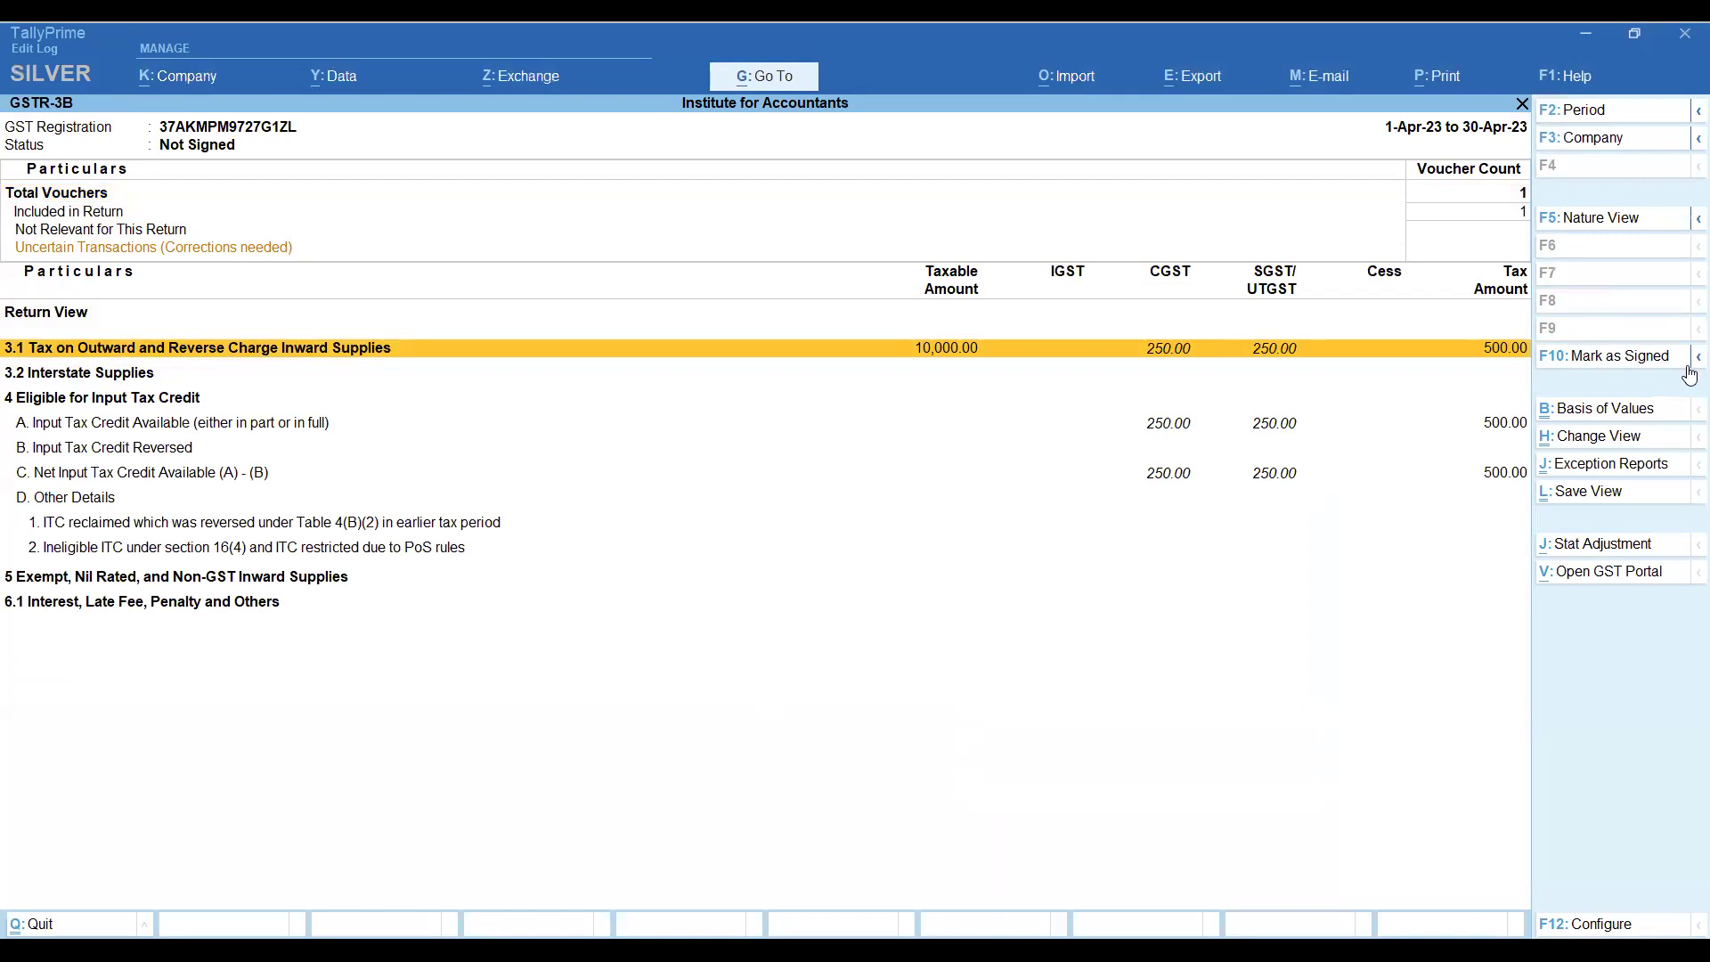
key("Return")
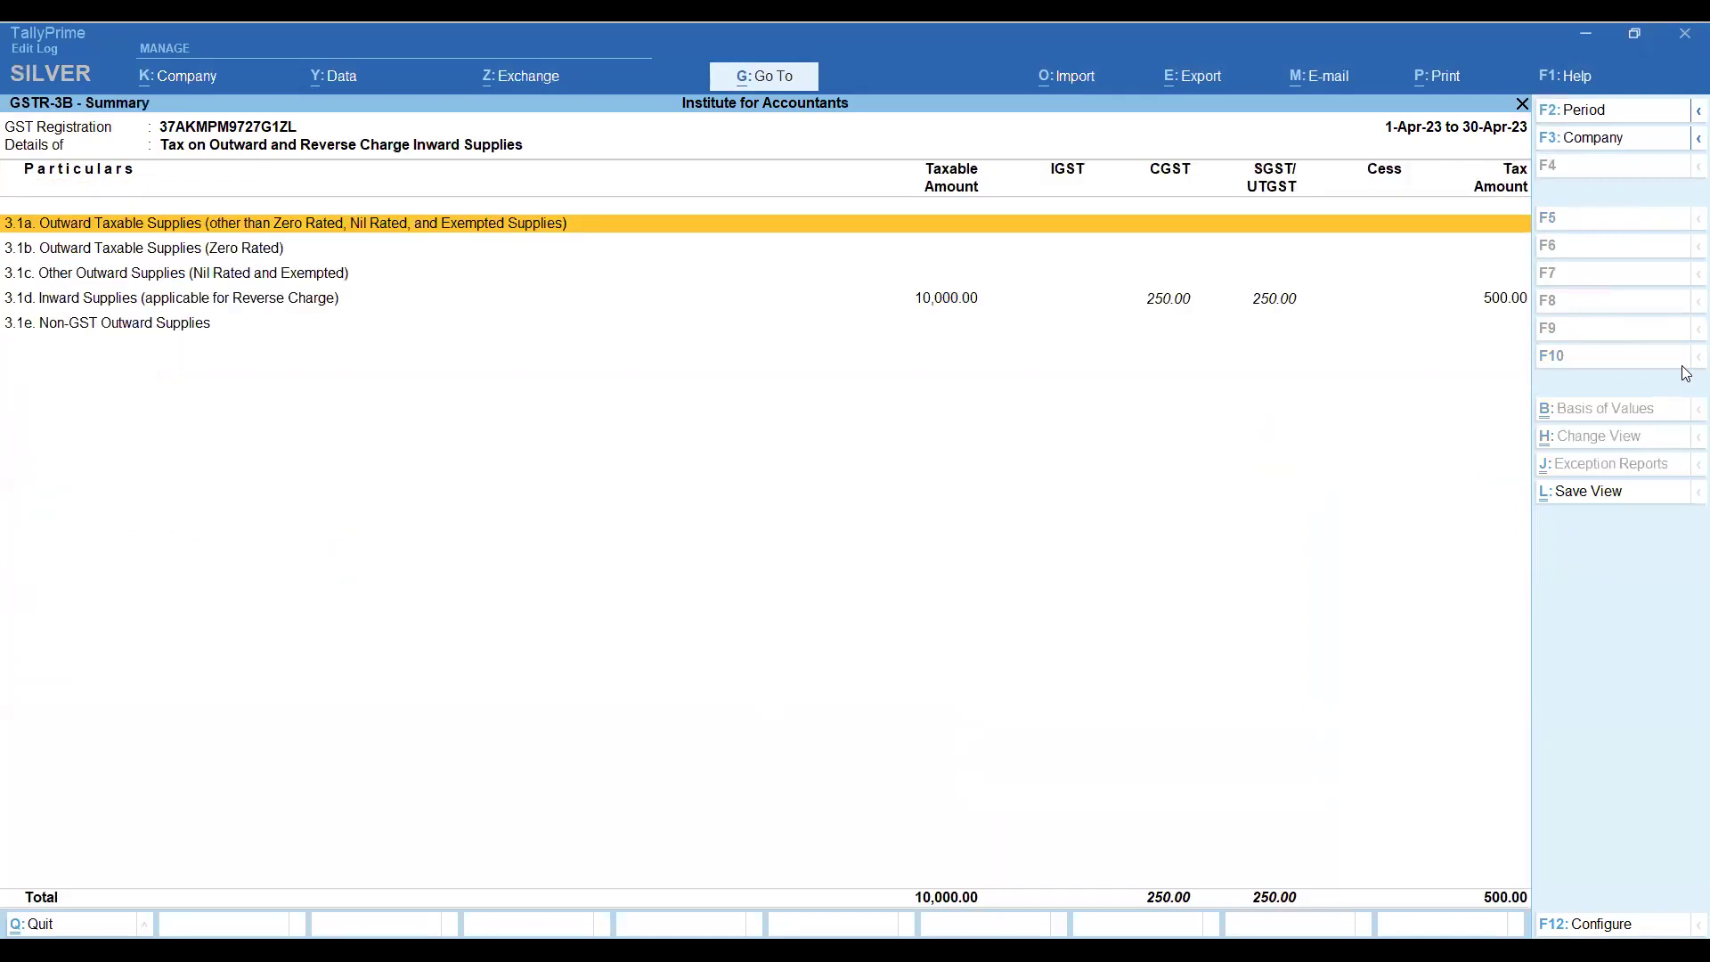
key("Down")
key("Down")
key("Down")
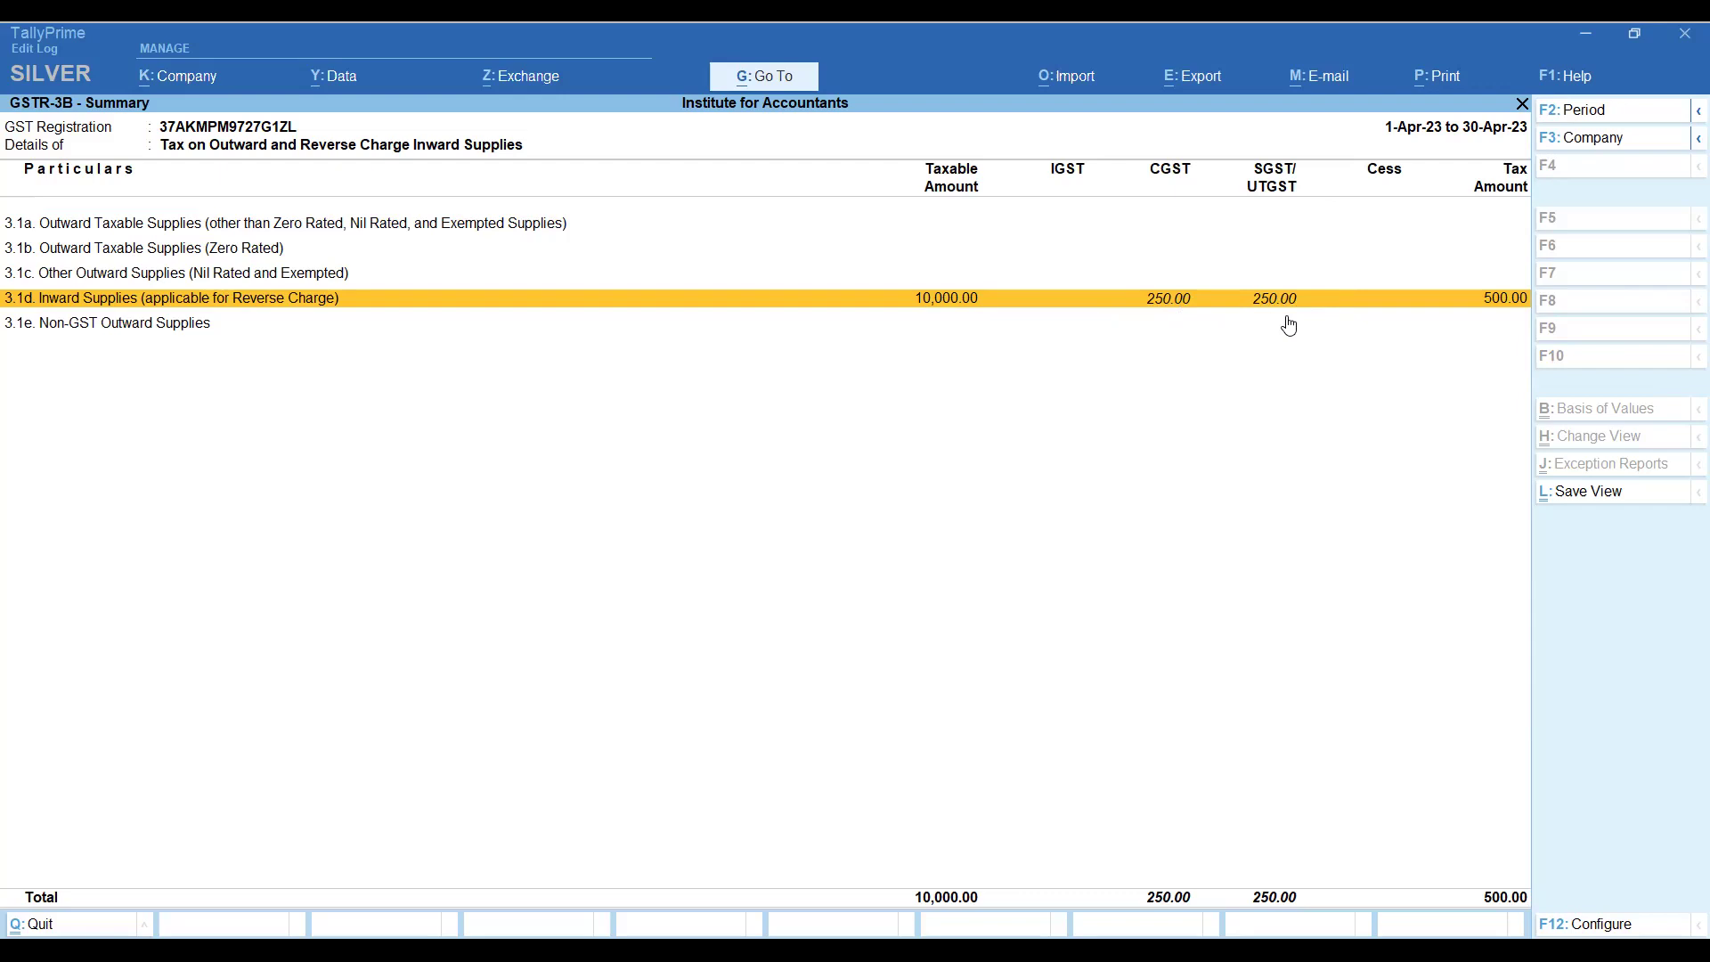
key("Escape")
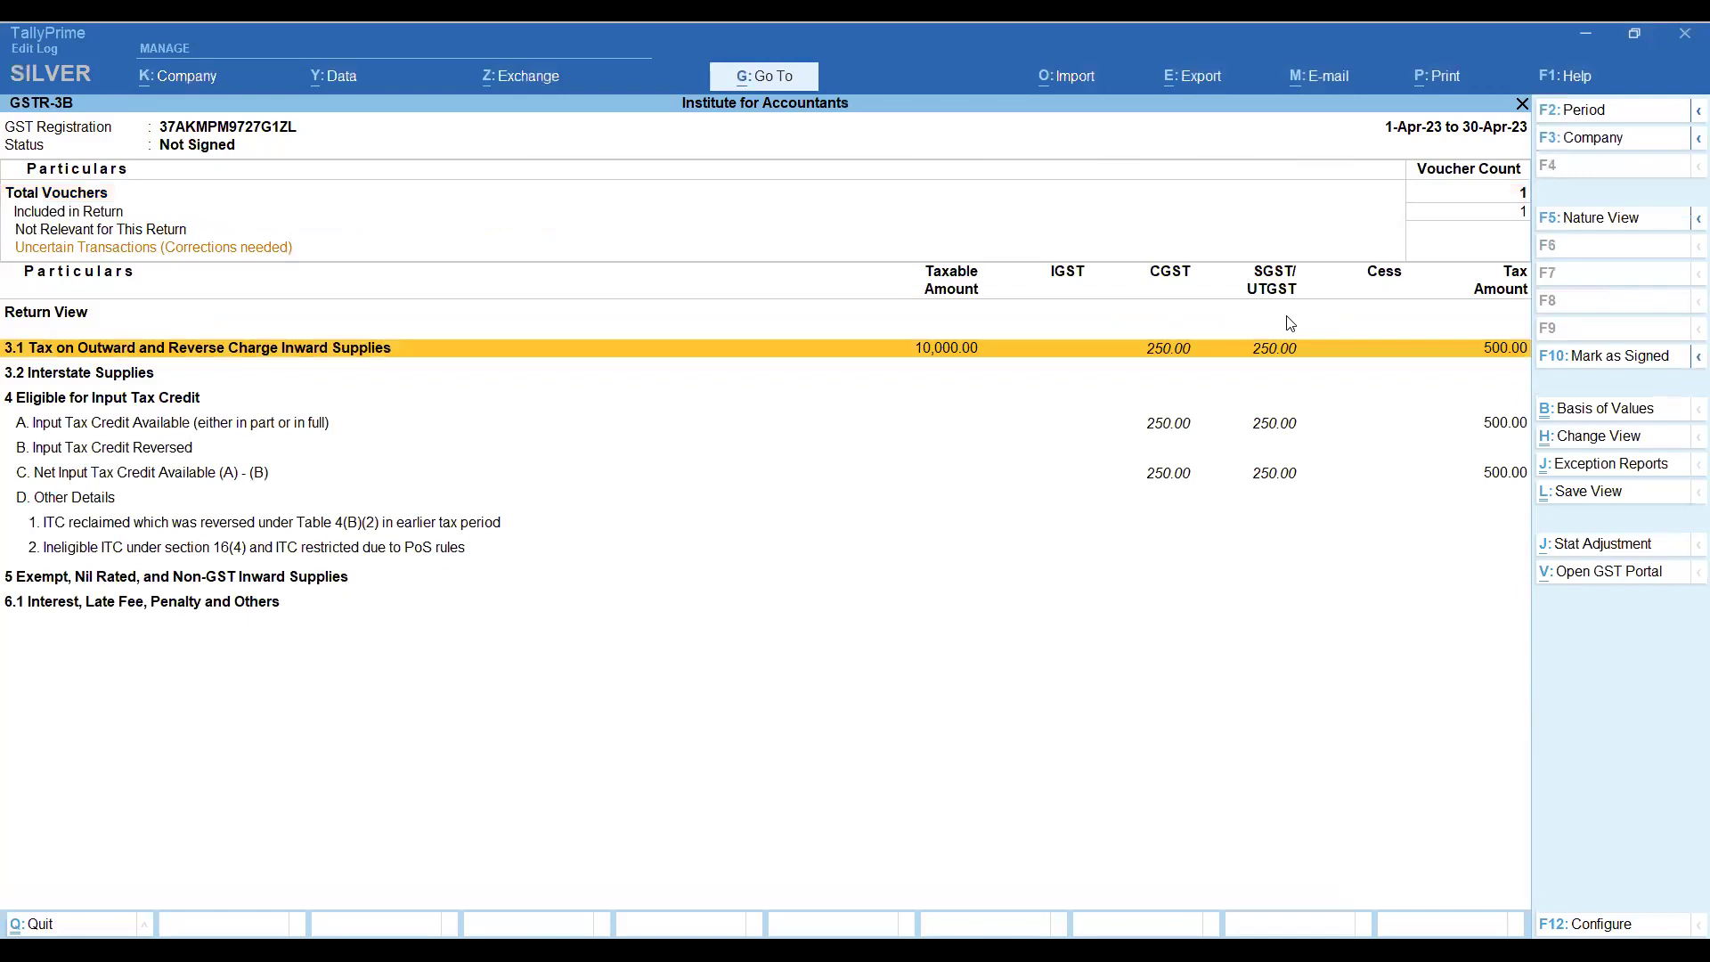
Open the breakdown of Input Tax Credit Available (either in part or in full) under section 4 of GSTR-3B.
key("Down")
key("Down")
key("Down")
key("Down")
key("Up")
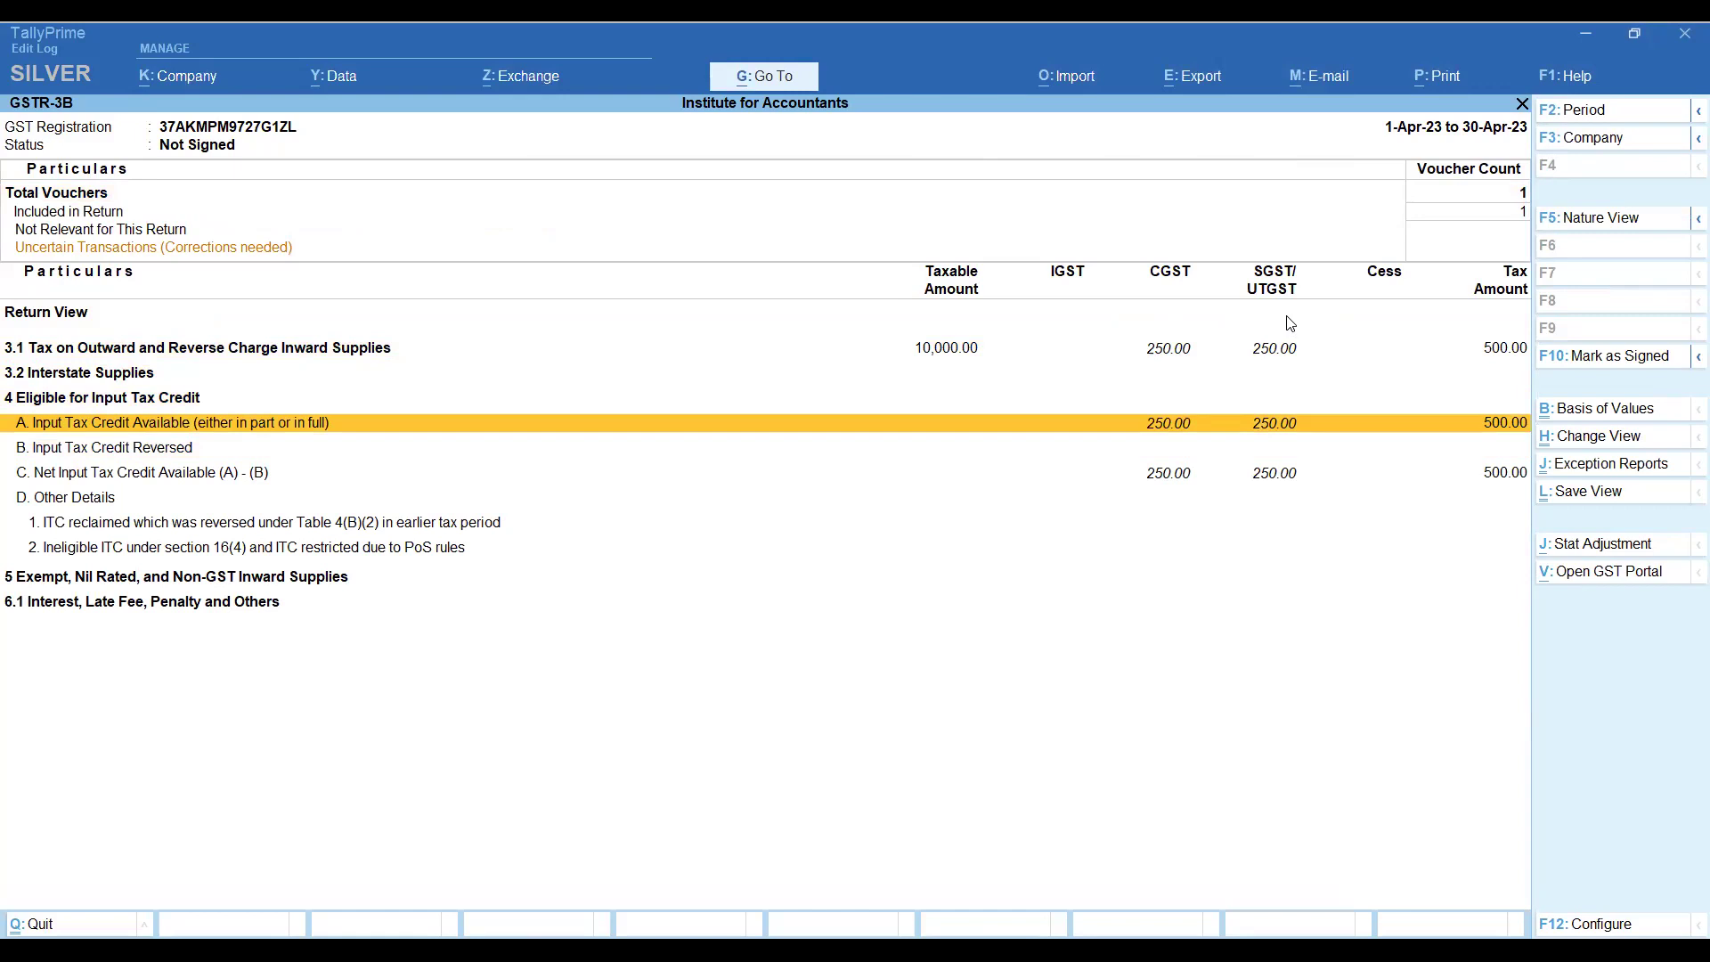
key("Up")
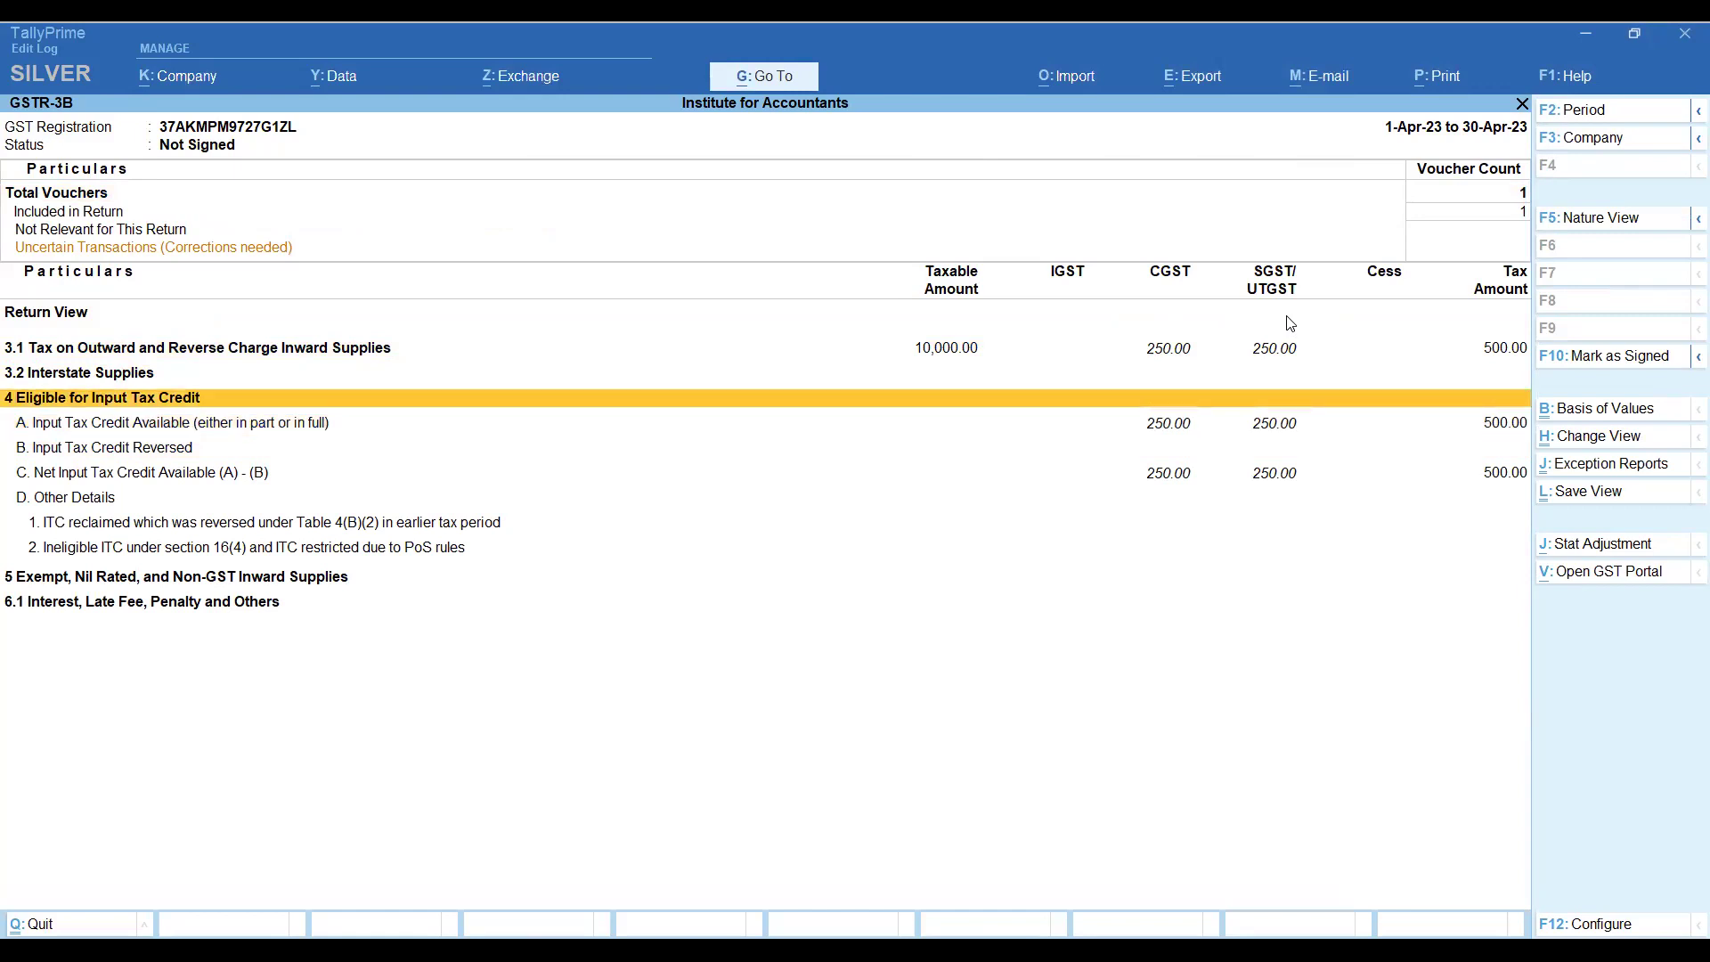
key("Down")
key("Return")
Review the credit for inward supplies applicable for reverse charge, and close GSTR-3B.
key("Down")
key("Down")
key("Down")
key("Up")
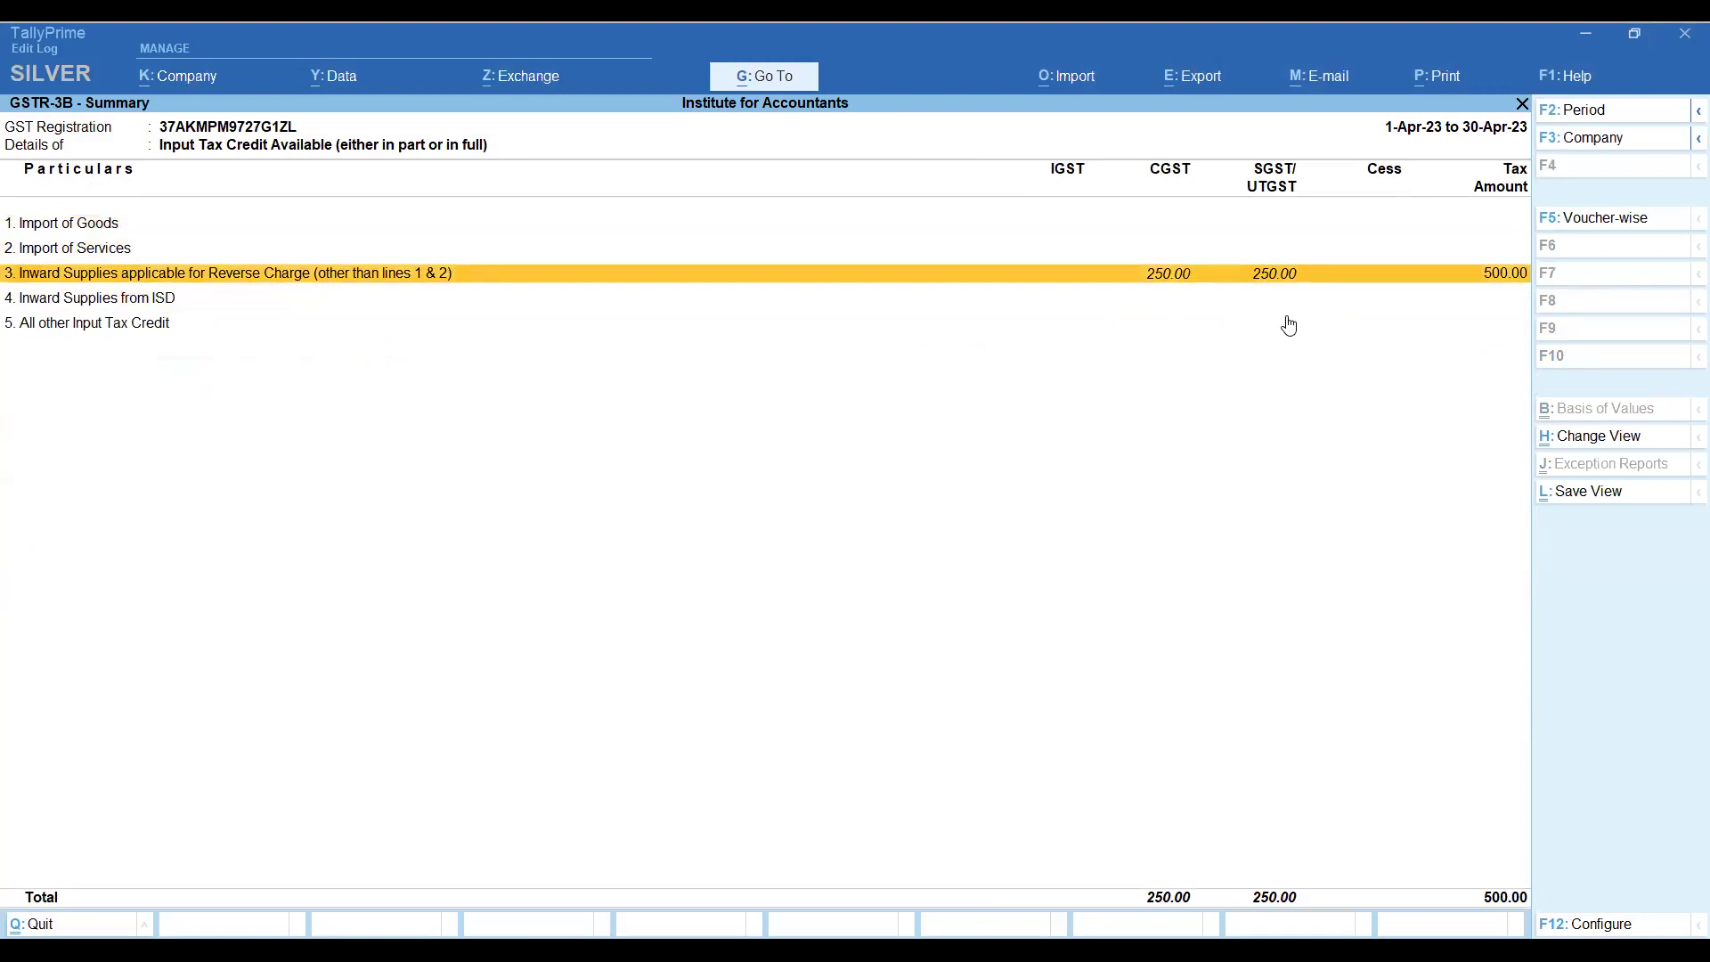
key("Up")
key("Down")
key("Escape")
key("Escape")
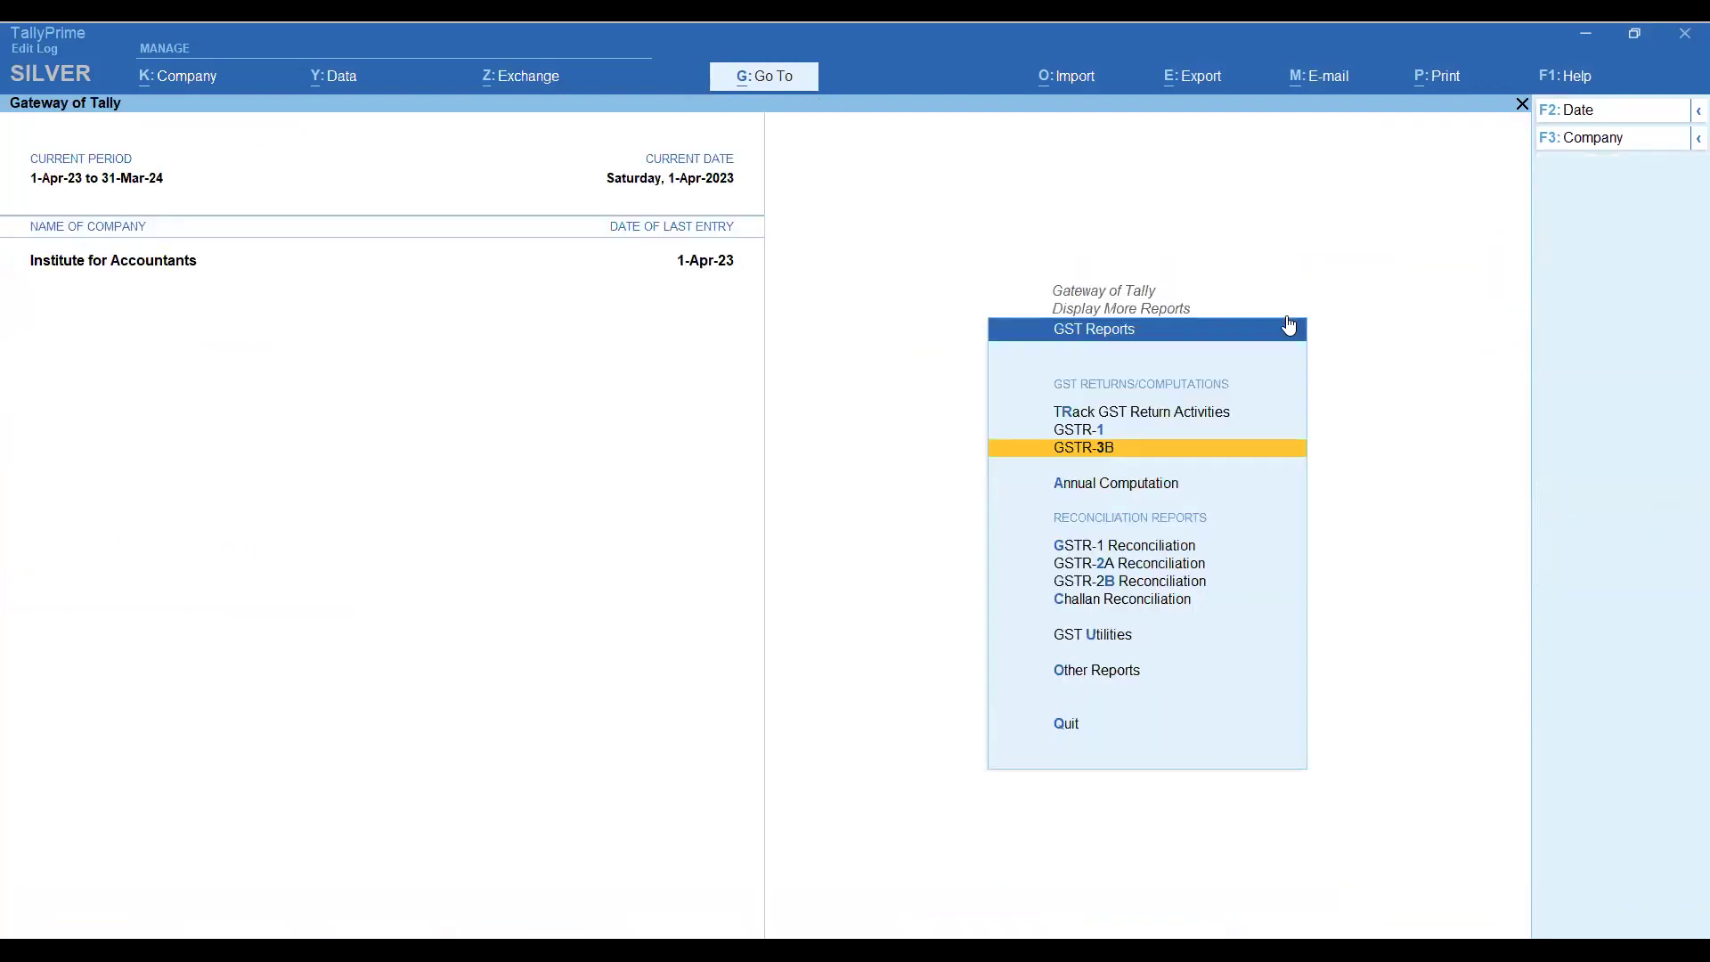
Examine the reconciled and unreconciled entries in the GSTR-2B Reconciliation report, and close it.
key("Down")
key("Down")
key("Down")
key("Down")
key("Down")
key("Down")
key("Down")
key("Down")
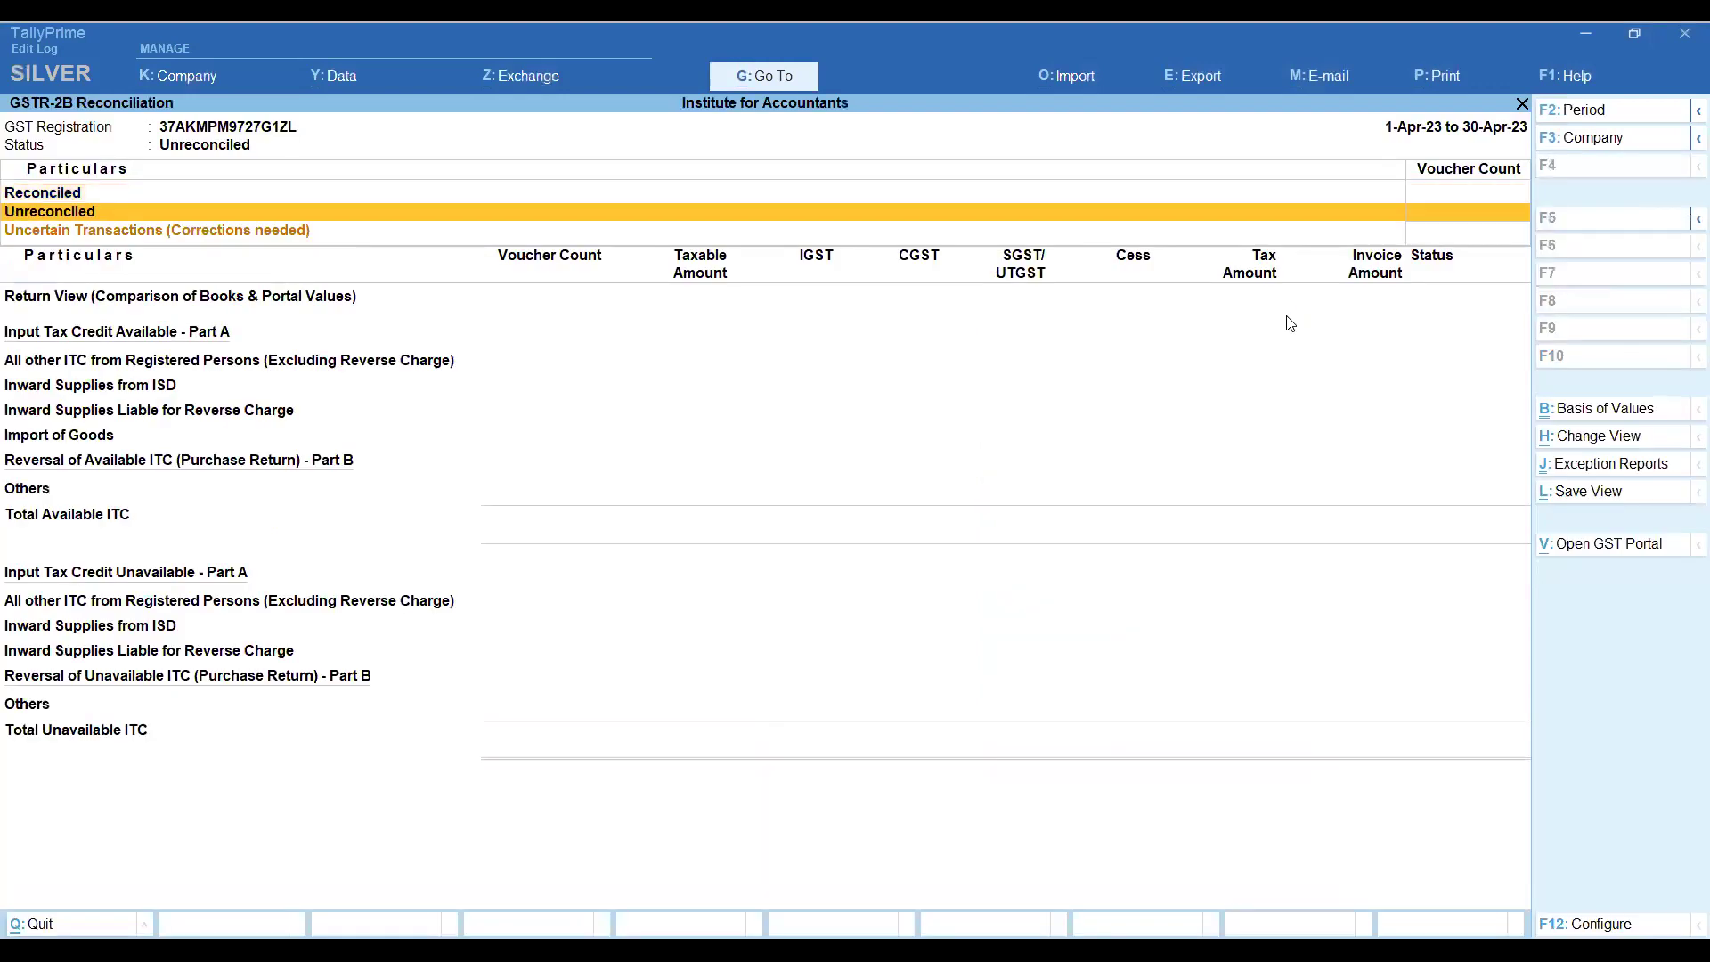
key("Up")
key("Up")
key("Up")
key("Up")
key("Down")
key("Down")
key("Down")
key("Down")
key("Up")
key("Up")
key("Escape")
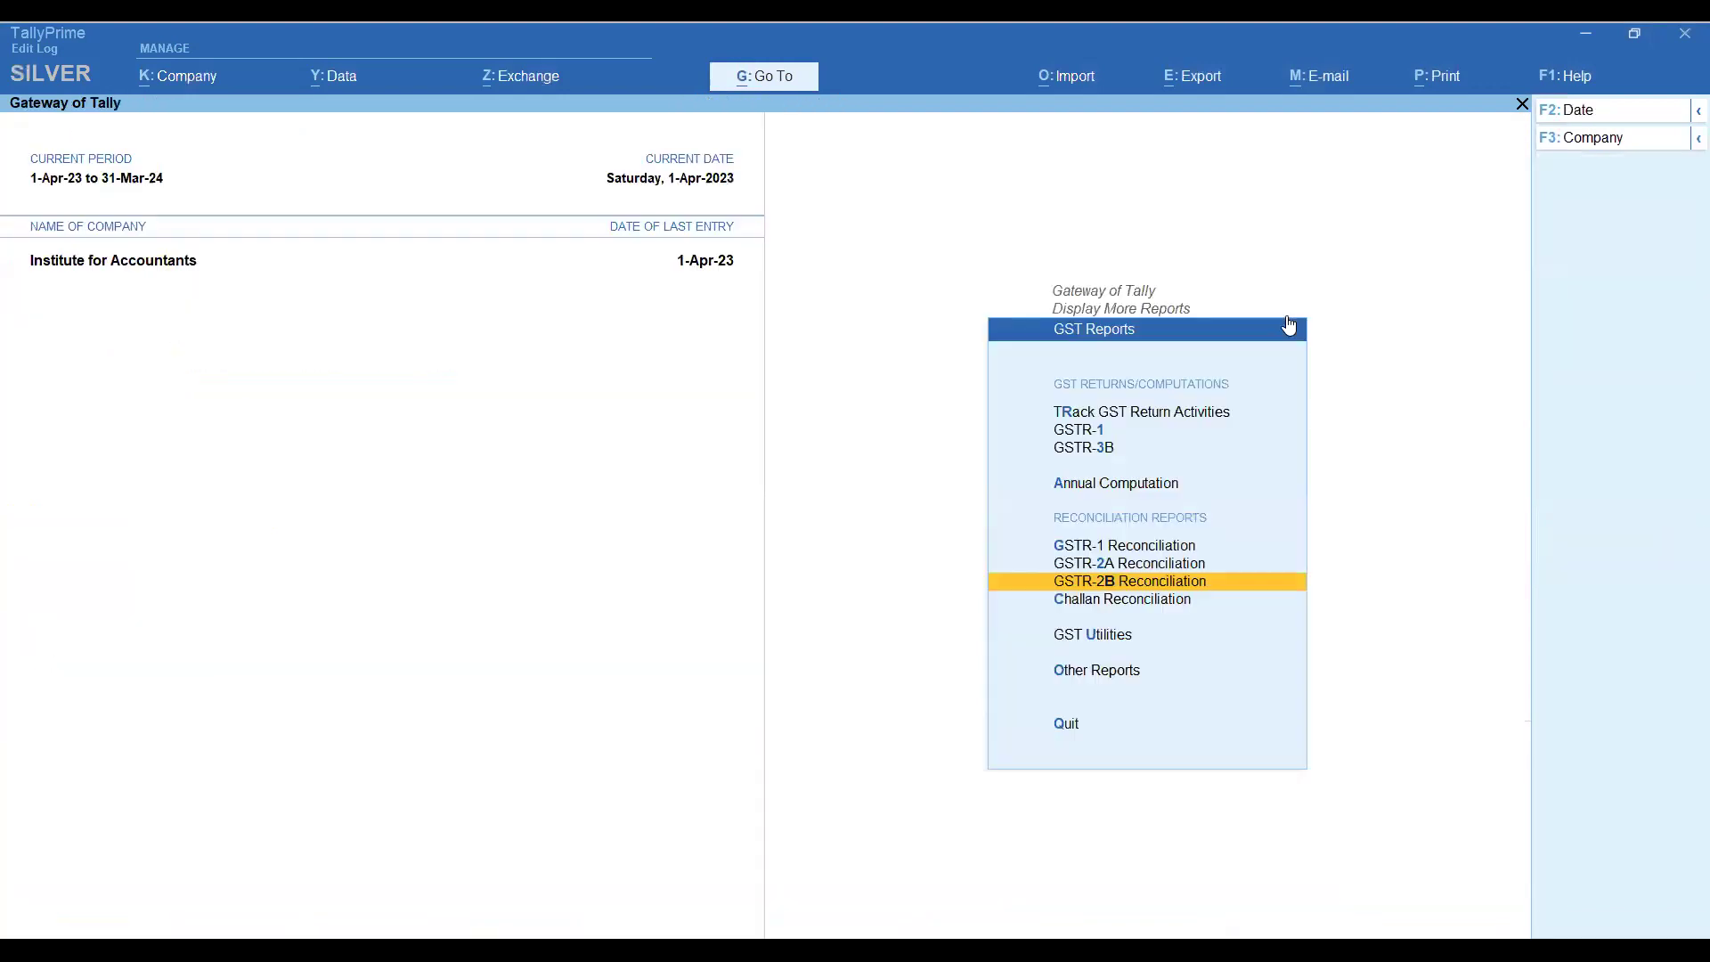
Reopen GSTR-3B and recheck the section 3.1 tax on reverse charge inward supplies.
key("Up")
key("Up")
key("Up")
key("Up")
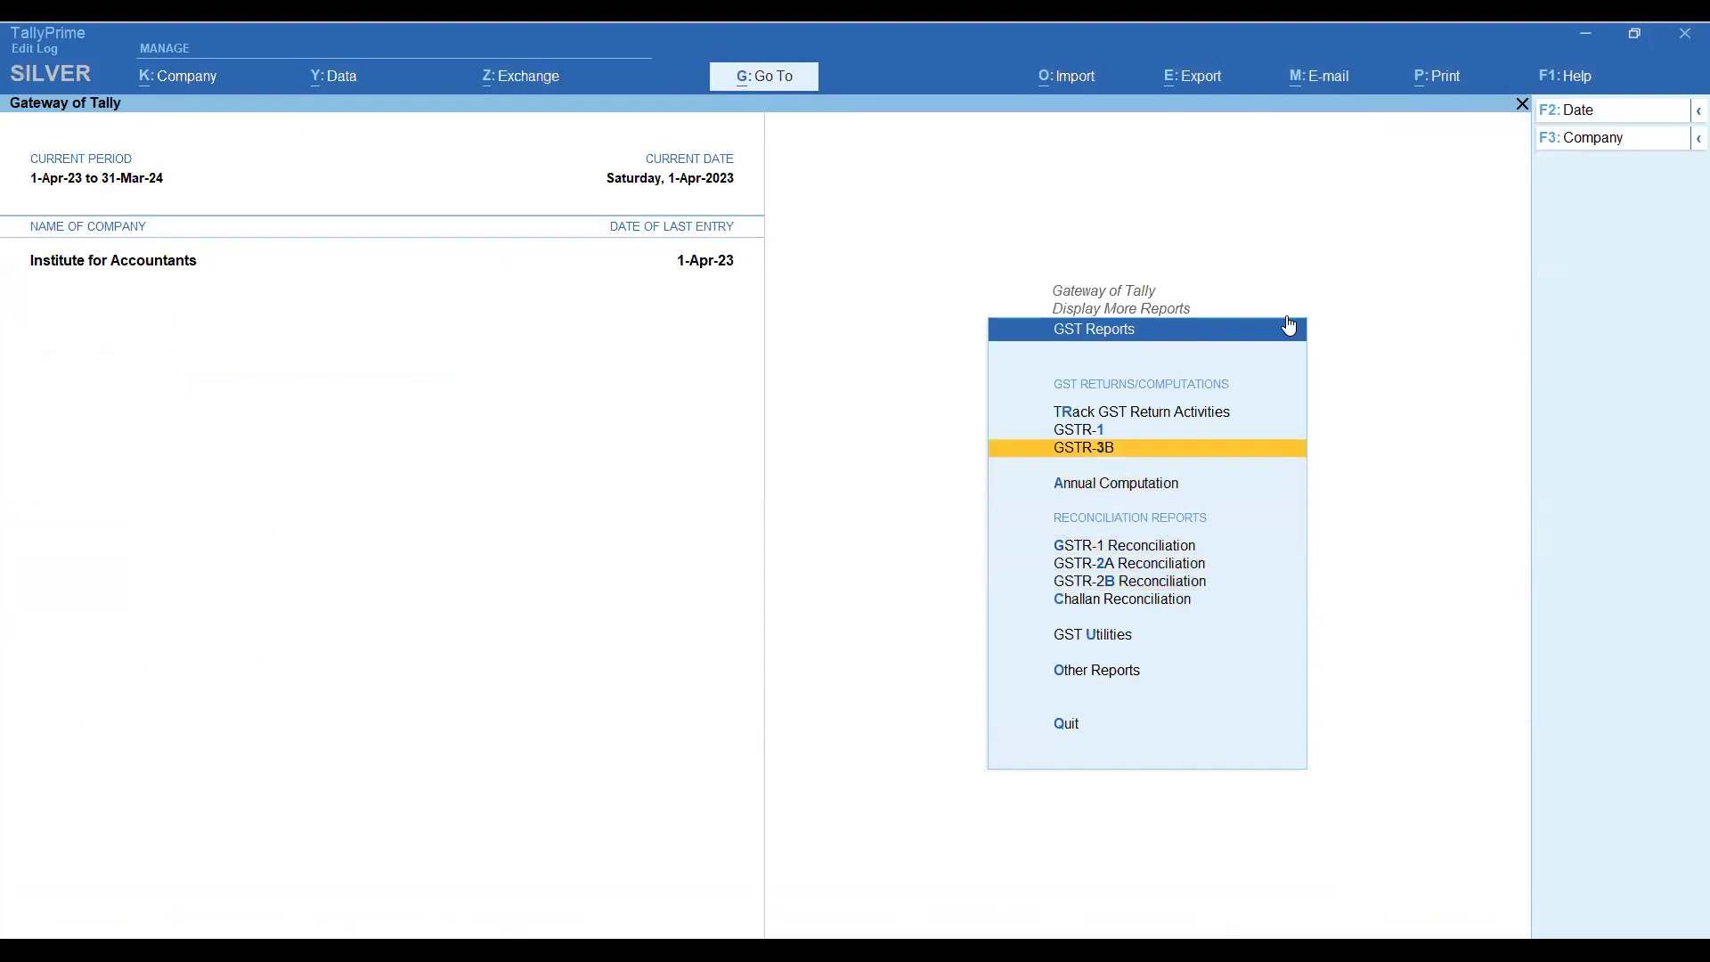
key("Return")
key("Down")
key("Down")
key("Down")
key("Down")
key("Up")
key("Up")
key("Down")
key("Down")
key("Down")
key("Up")
key("Up")
key("Up")
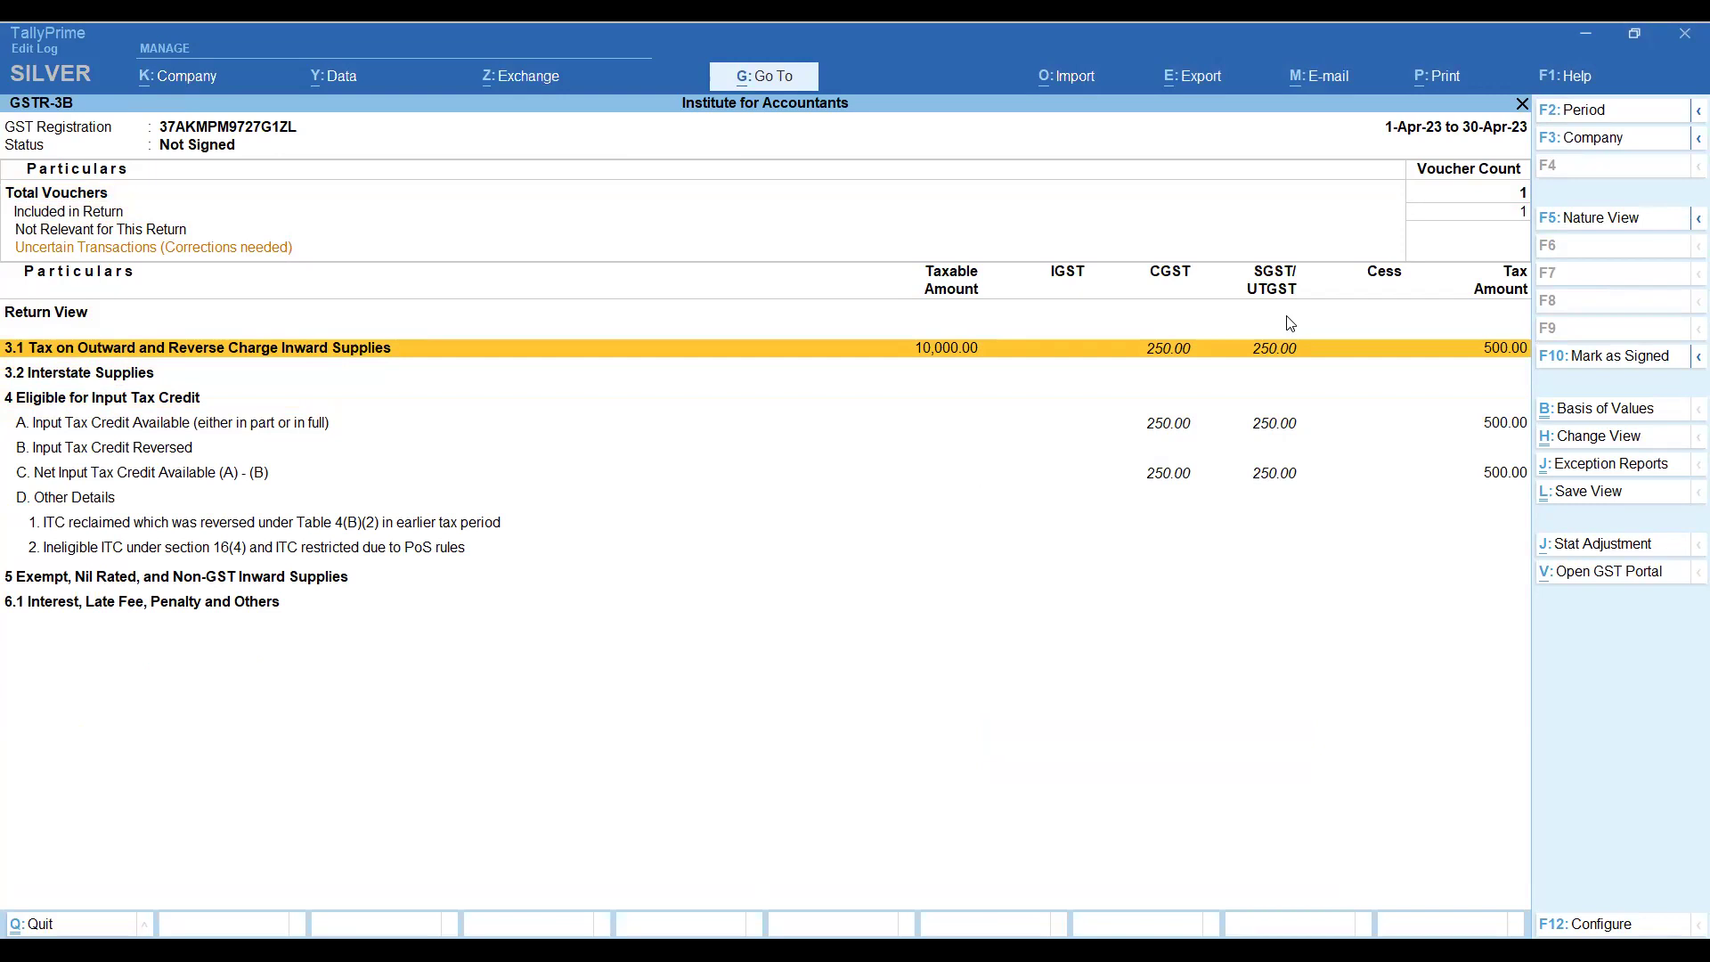
Close GSTR-3B and the report lists, returning to the Gateway of Tally.
key("Escape")
key("Escape")
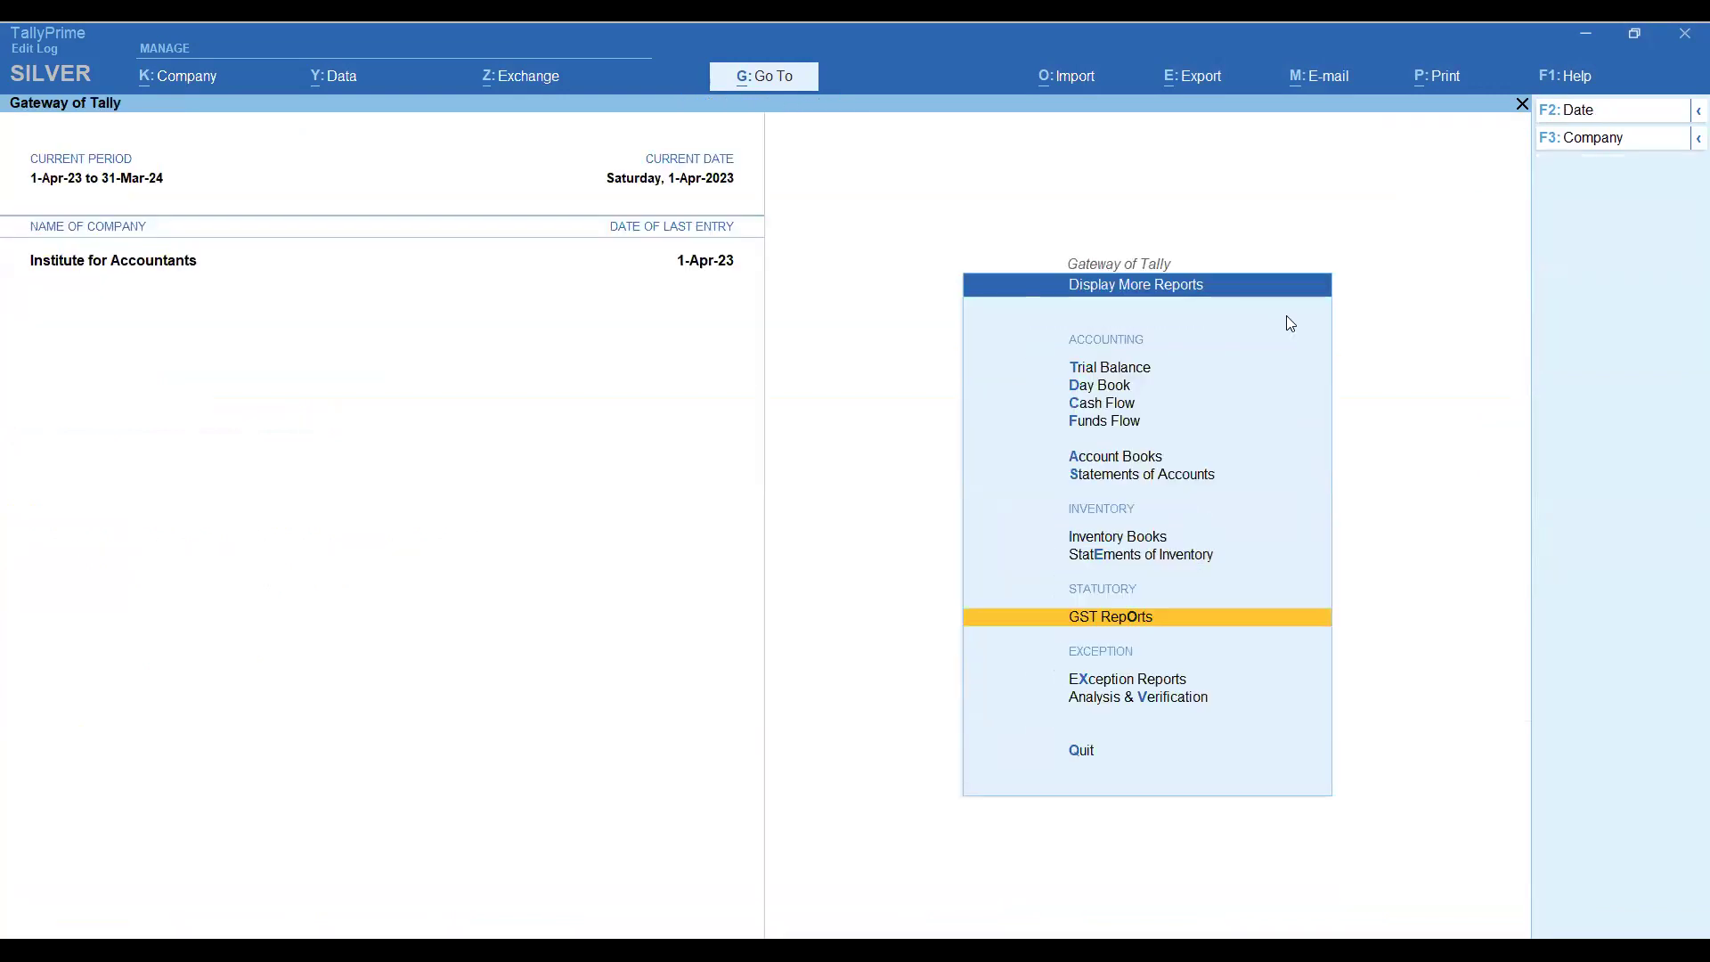
key("Escape")
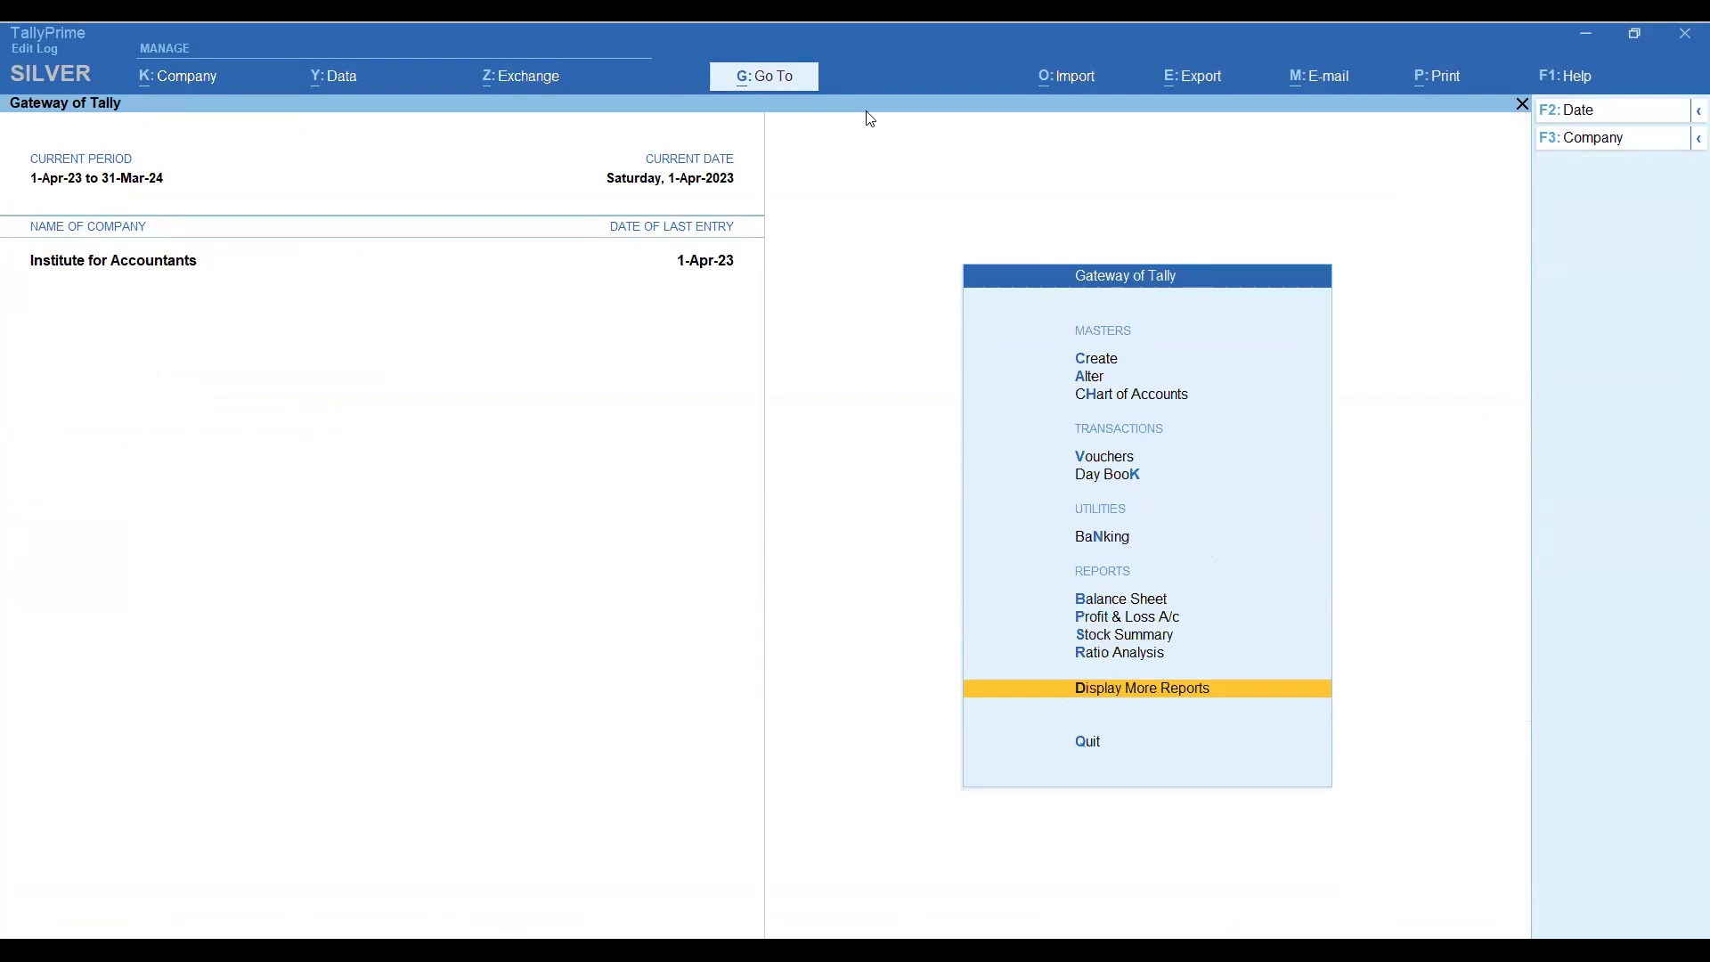
key("Escape")
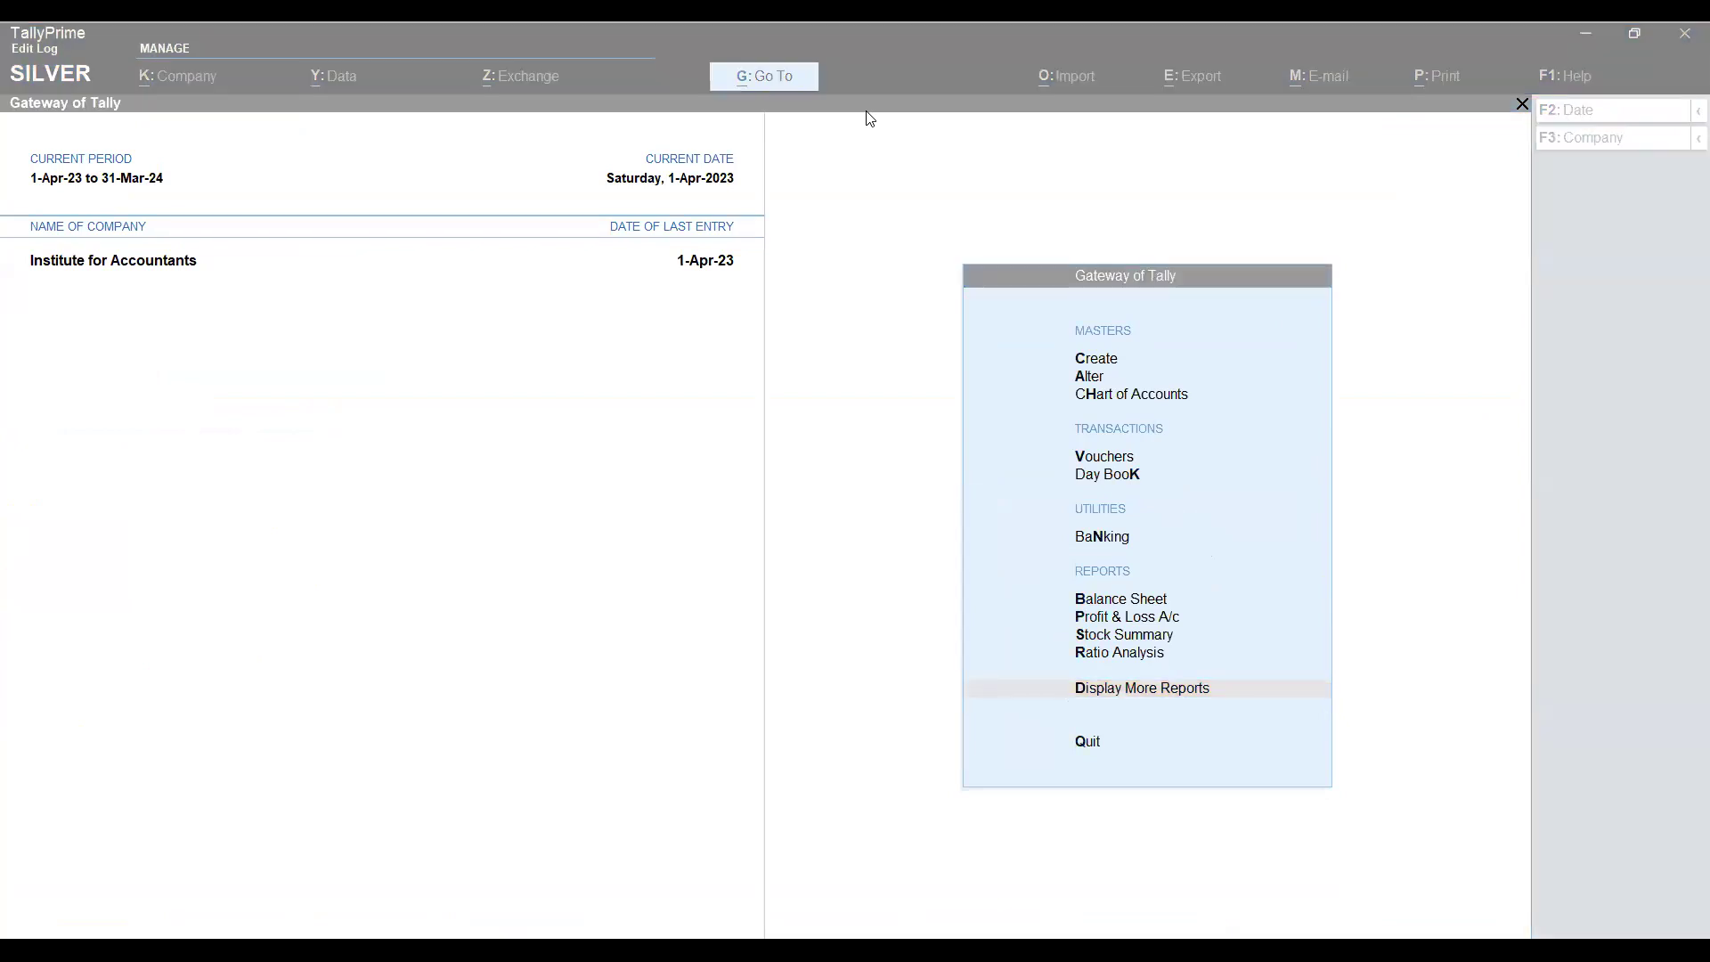
Switch to GST RCM Bills.pdf in the browser and read the intra-state registered dealer invoice for Transport Services.
key("alt+Tab")
scroll(842, 482, "down", 10)
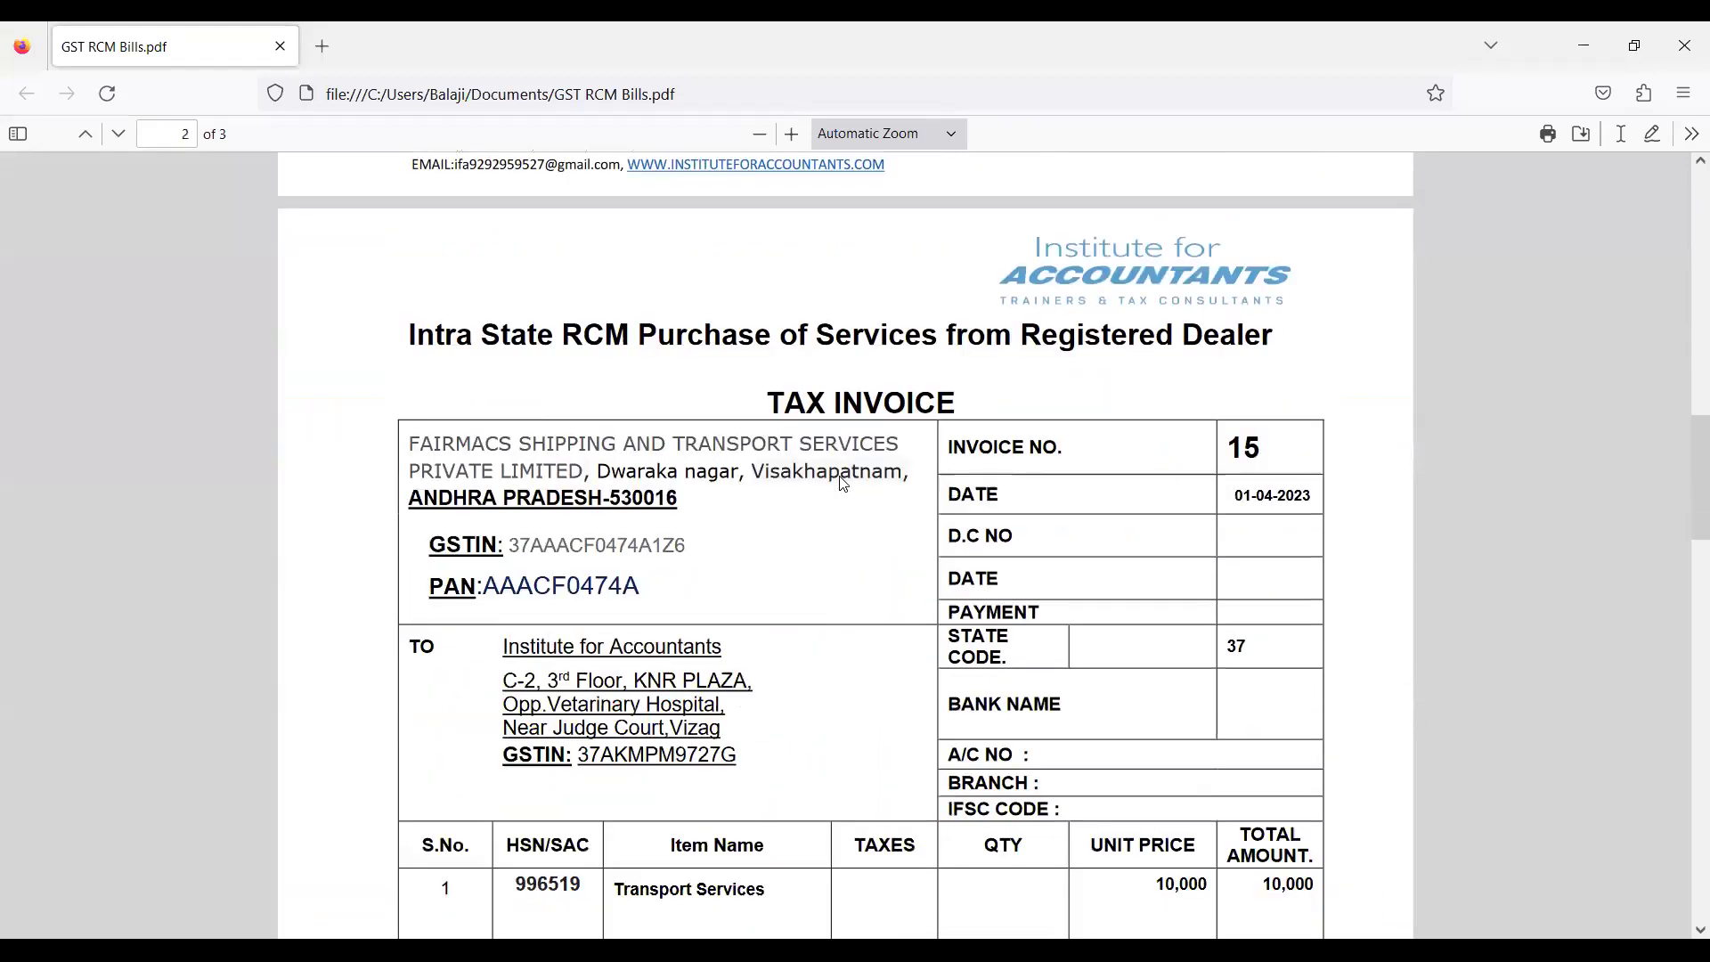
scroll(843, 483, "down", 1)
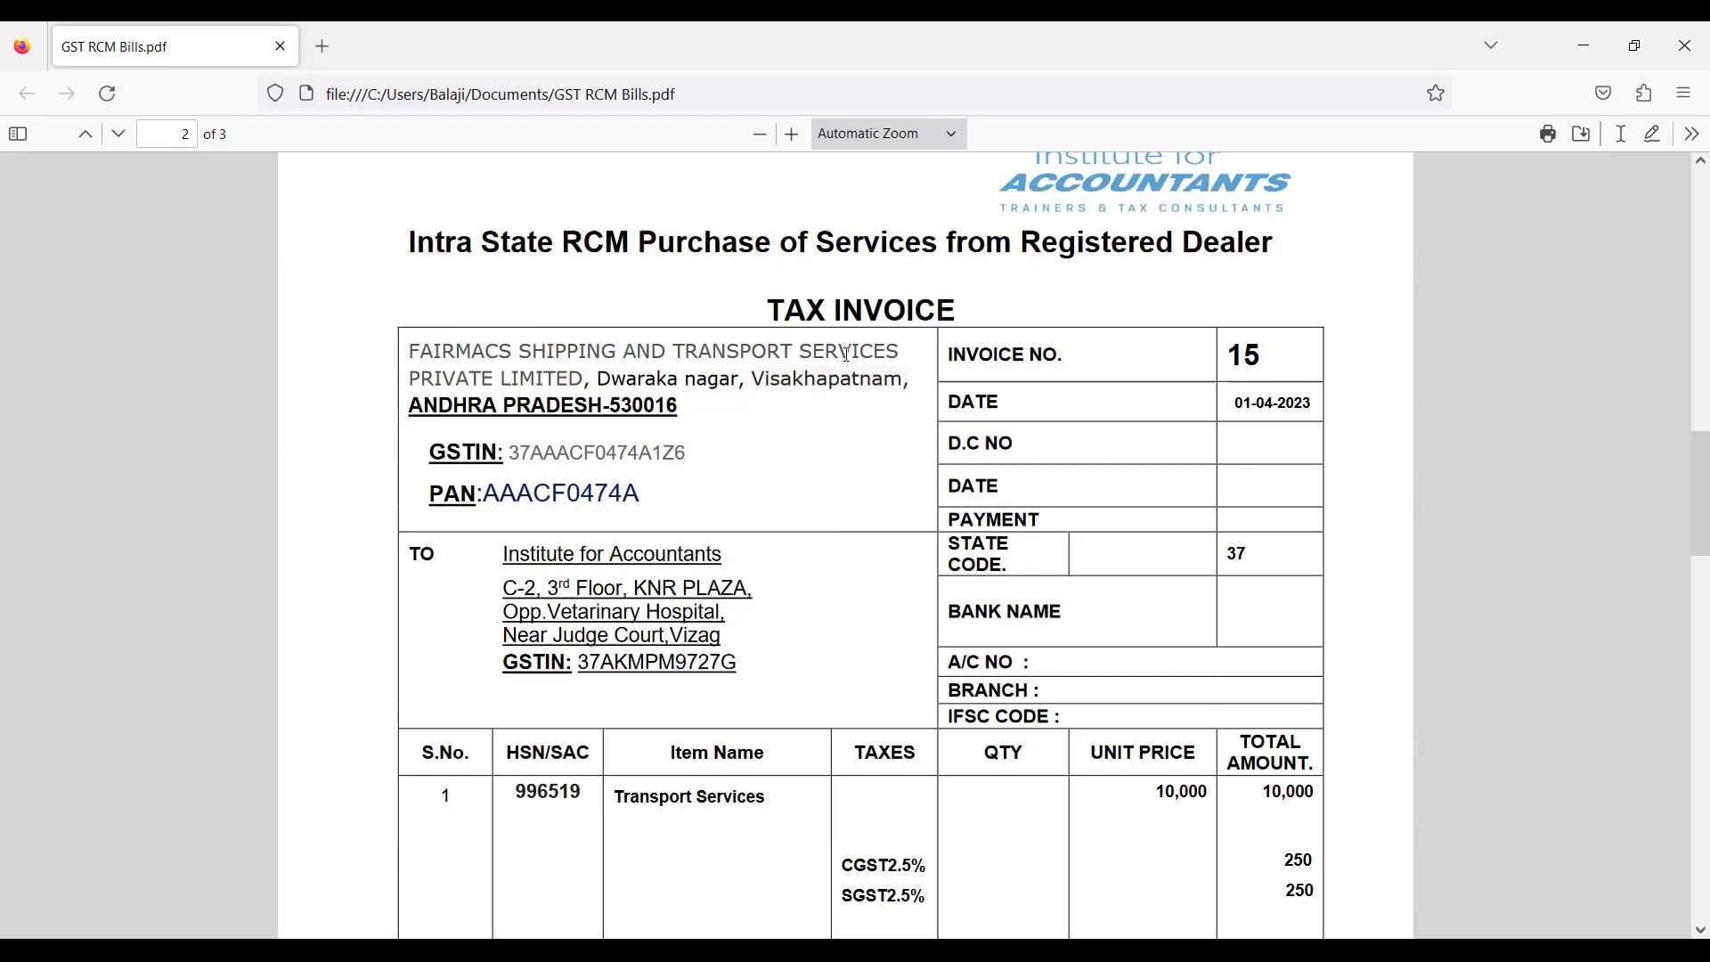
scroll(847, 353, "down", 1)
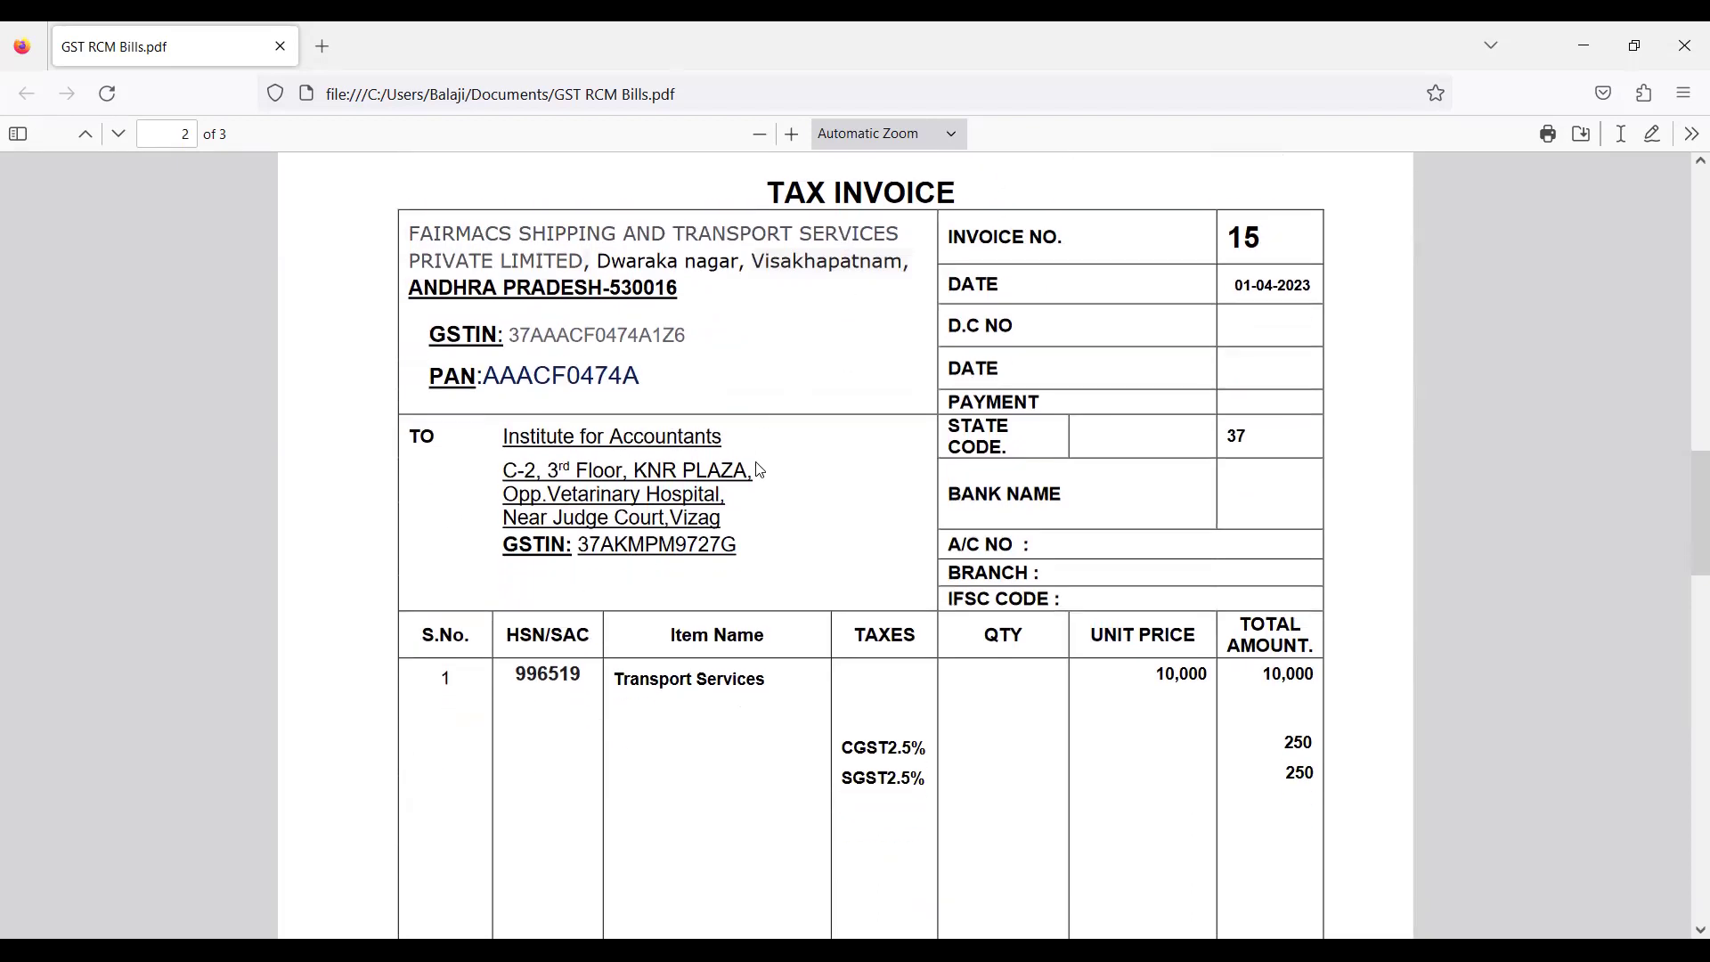
scroll(691, 341, "down", 1)
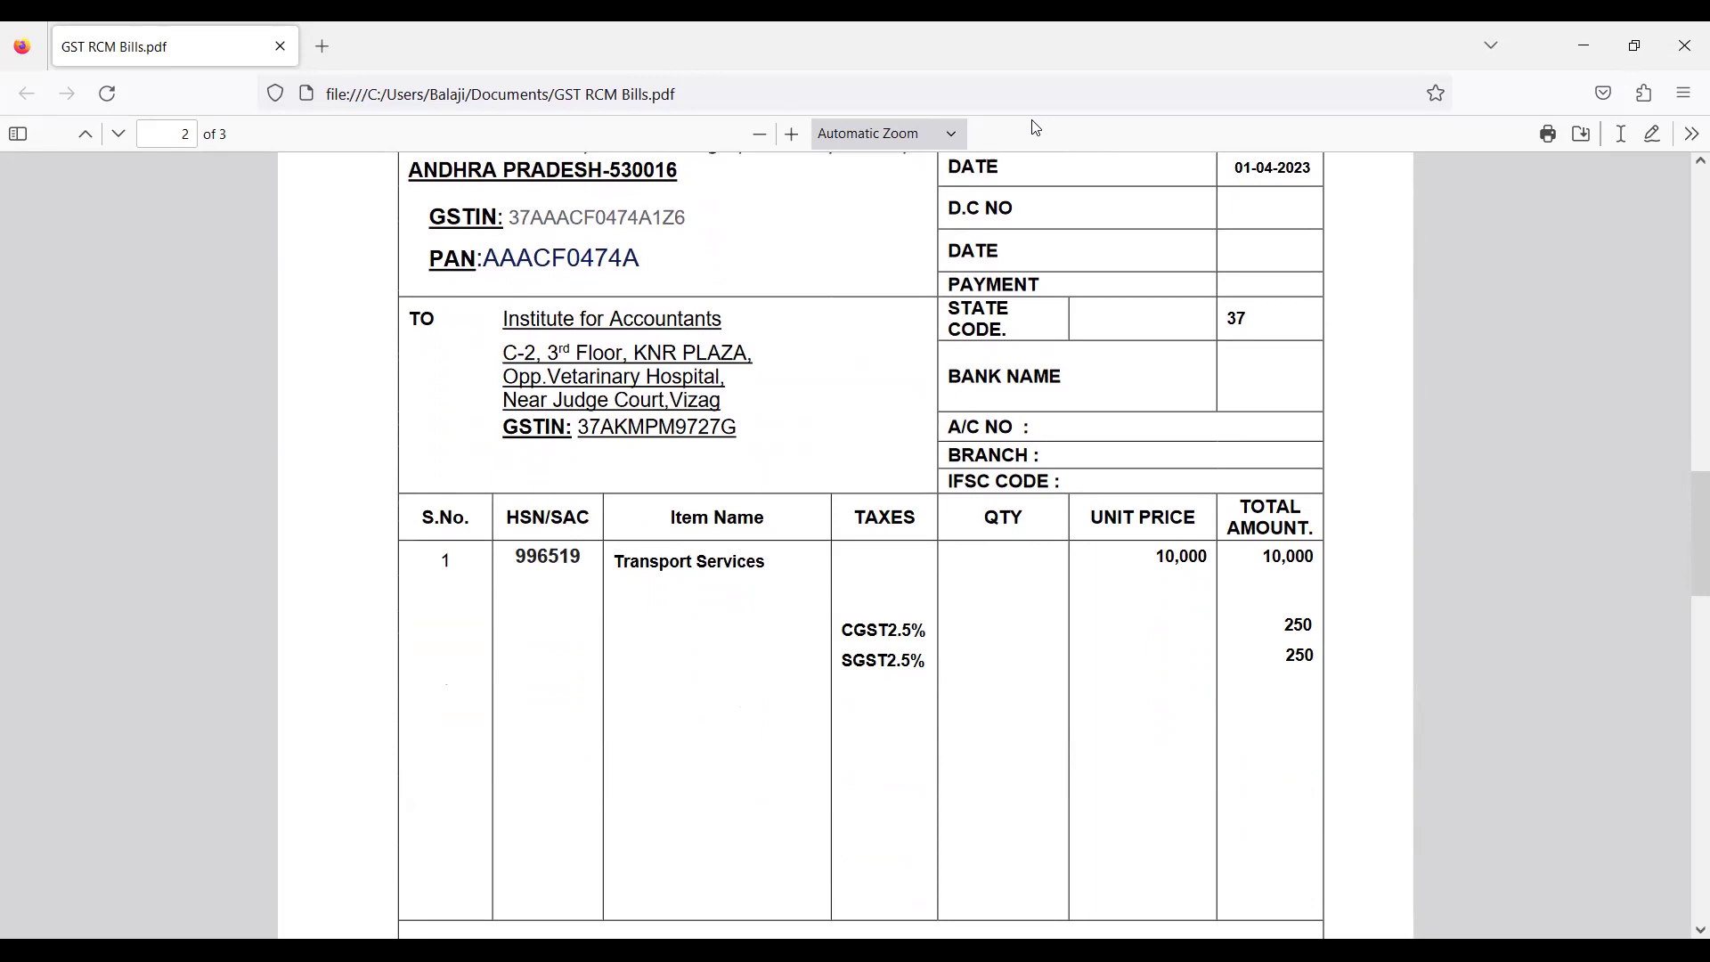
scroll(1024, 153, "up", 1)
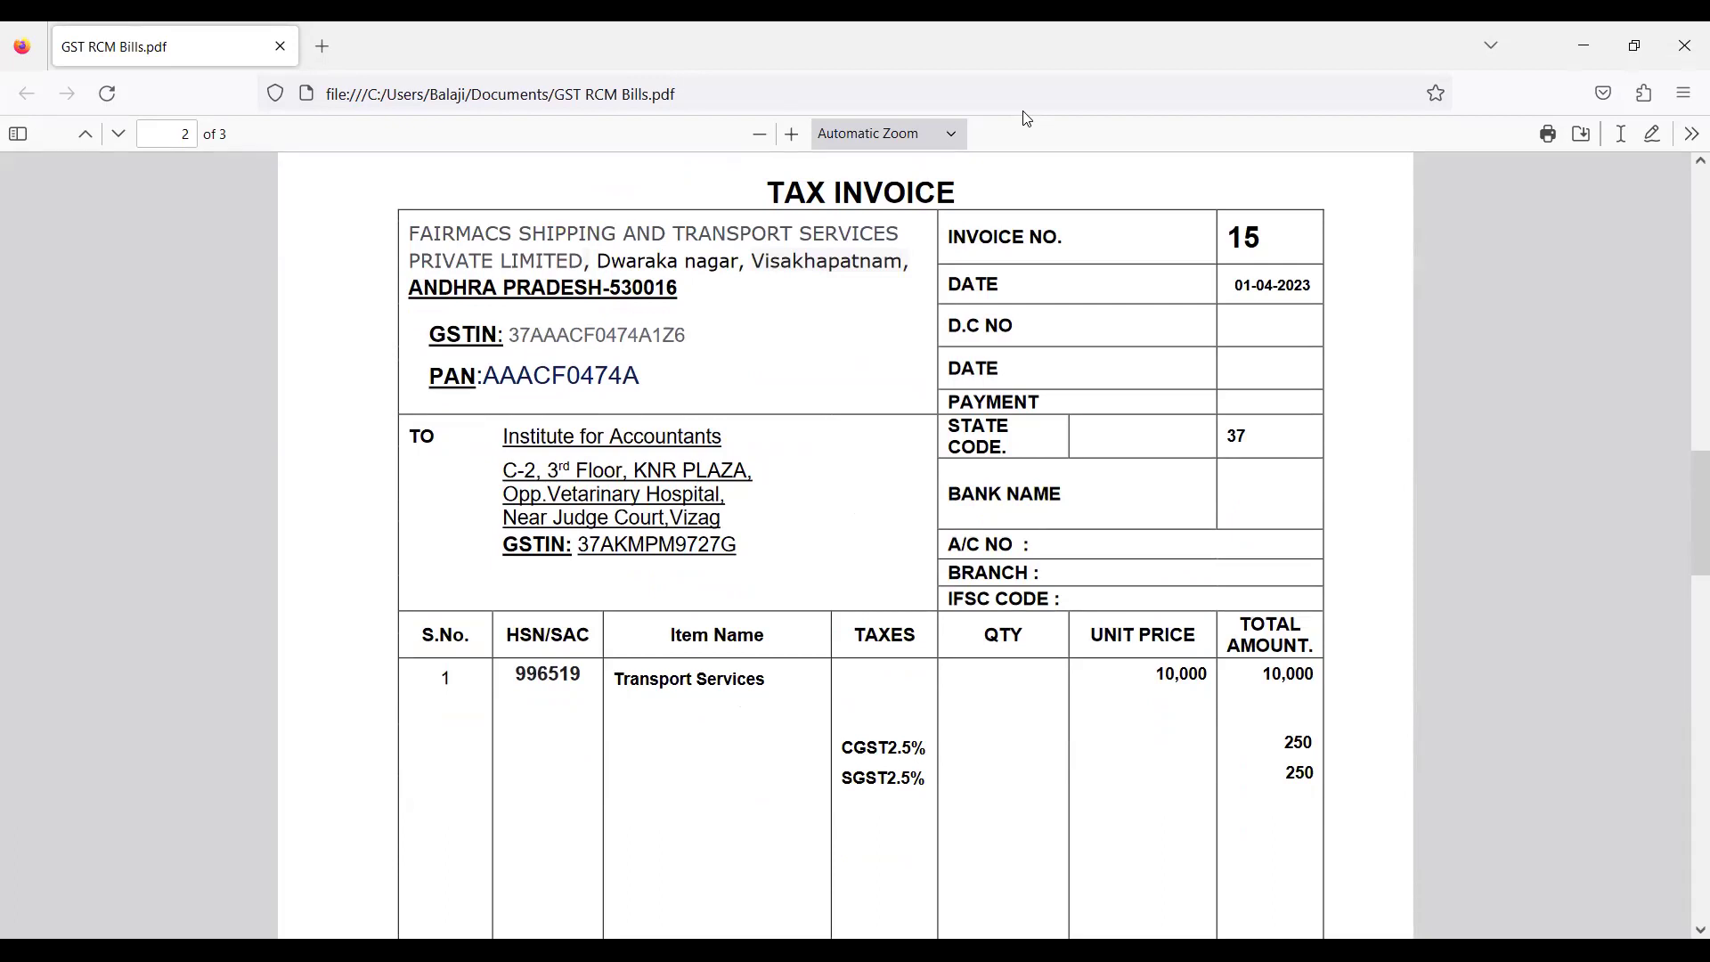
Switch back to TallyPrime and start a new purchase voucher.
key("alt+Tab")
key("Up")
key("Up")
key("Up")
key("Up")
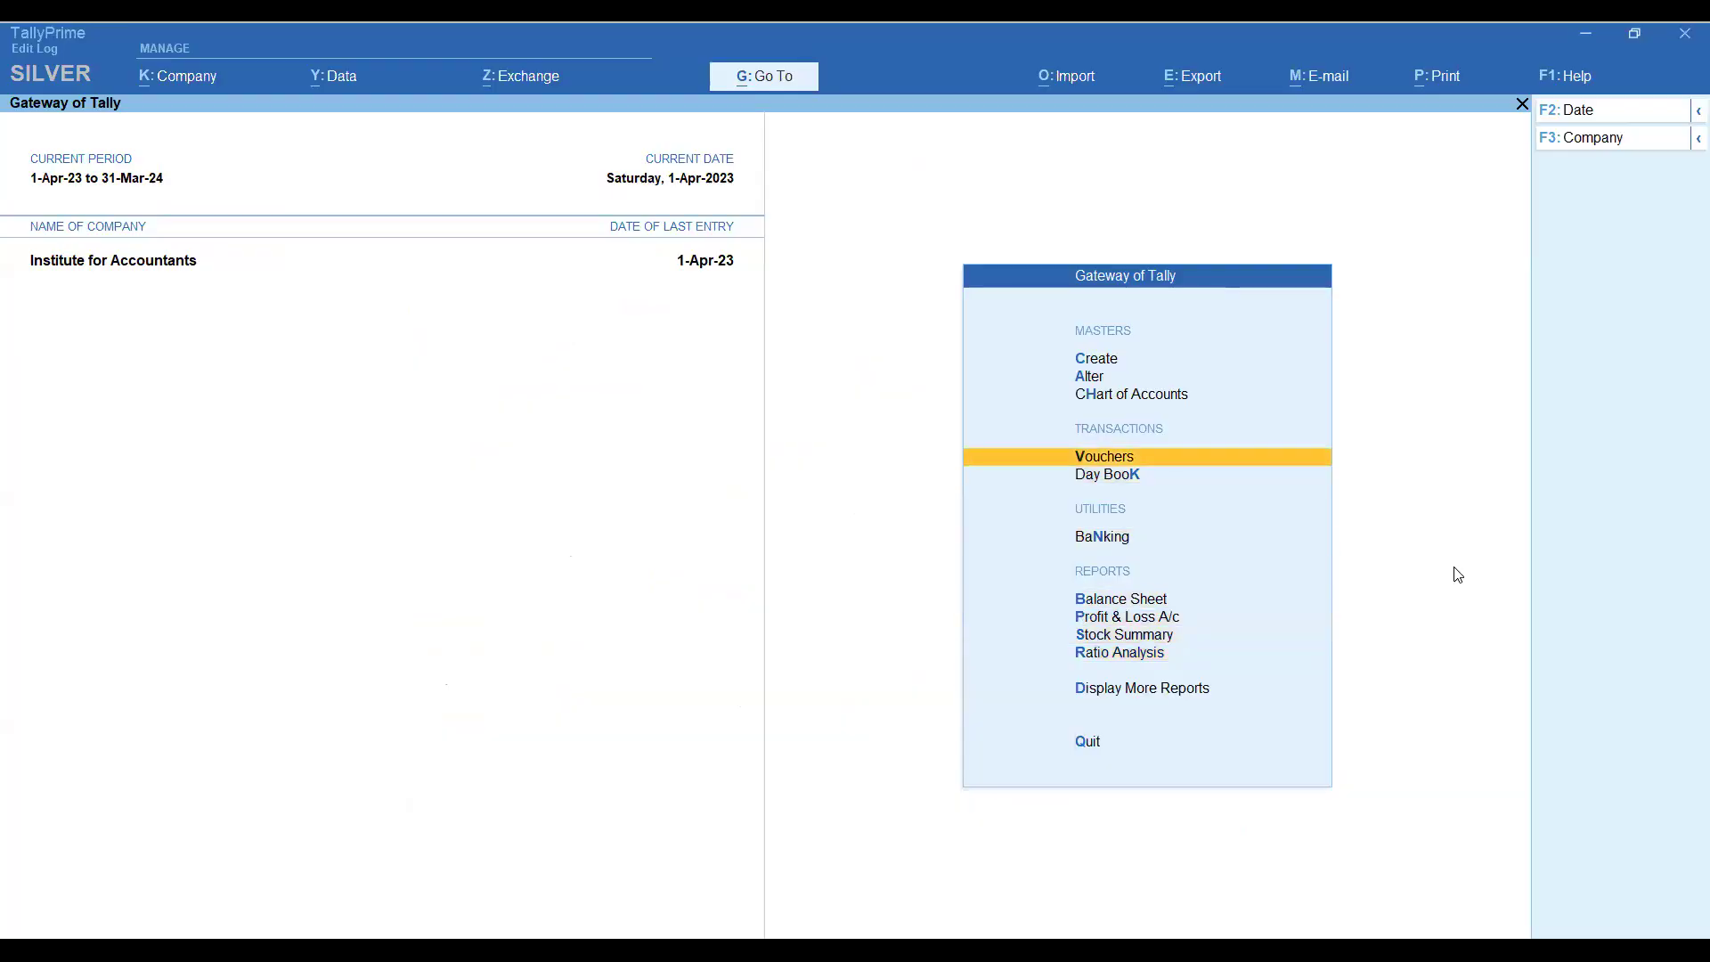
key("Return")
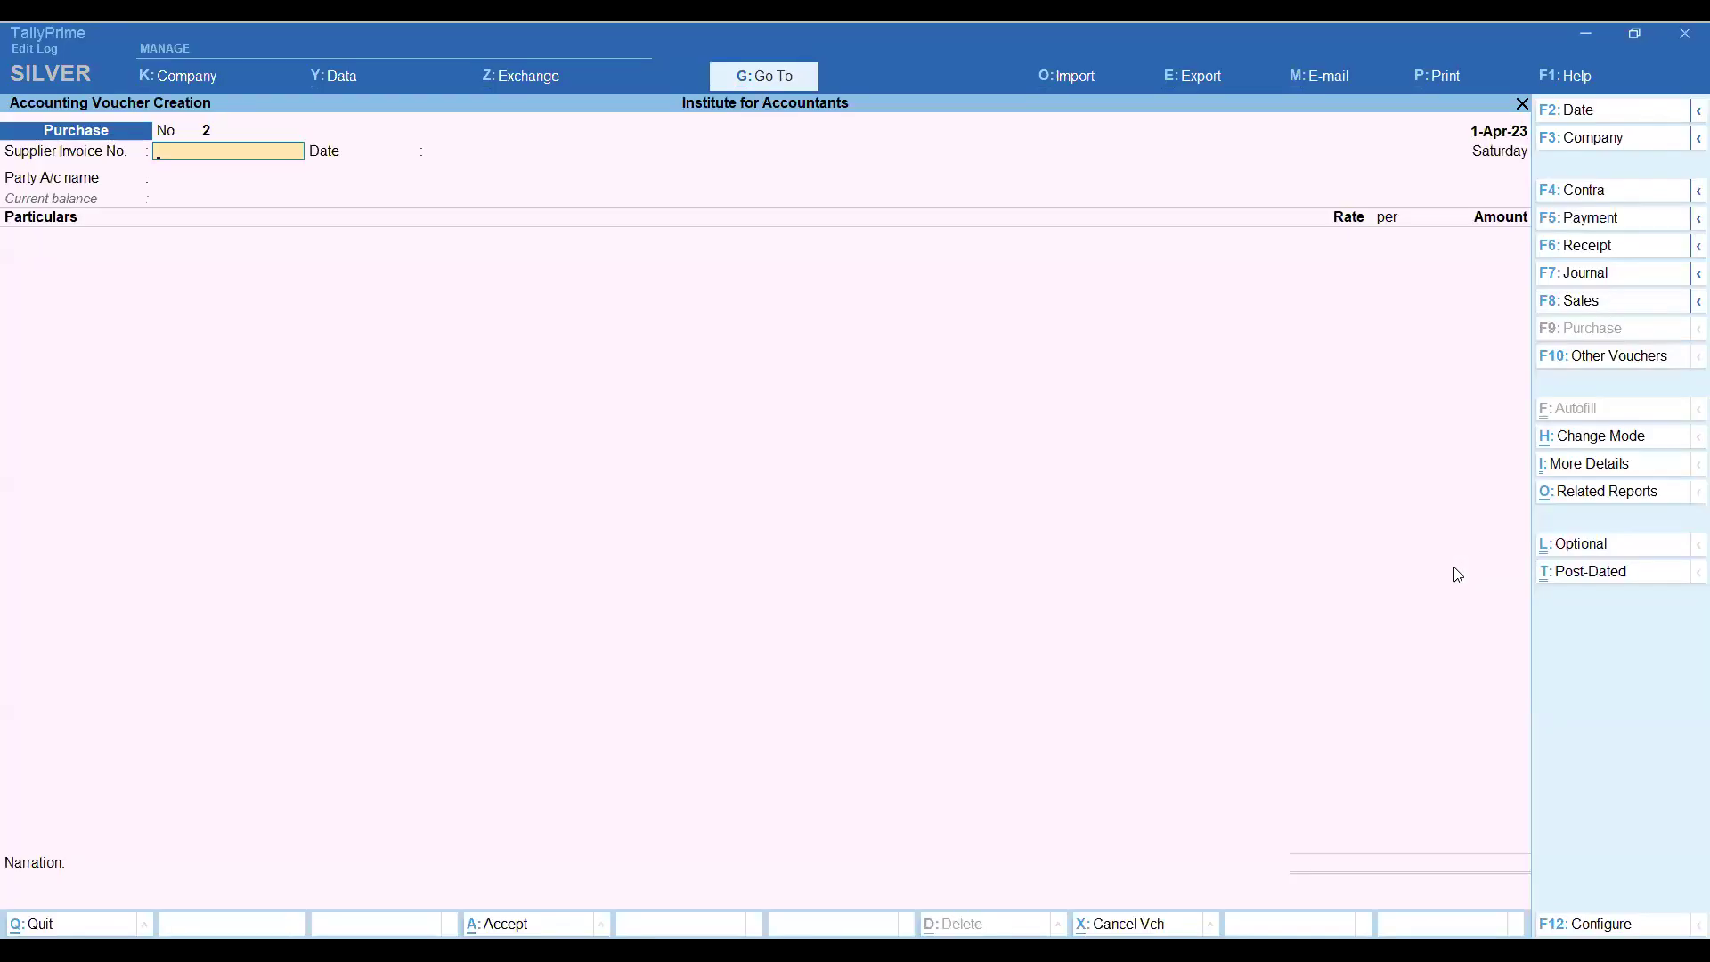
key("ctrl+q")
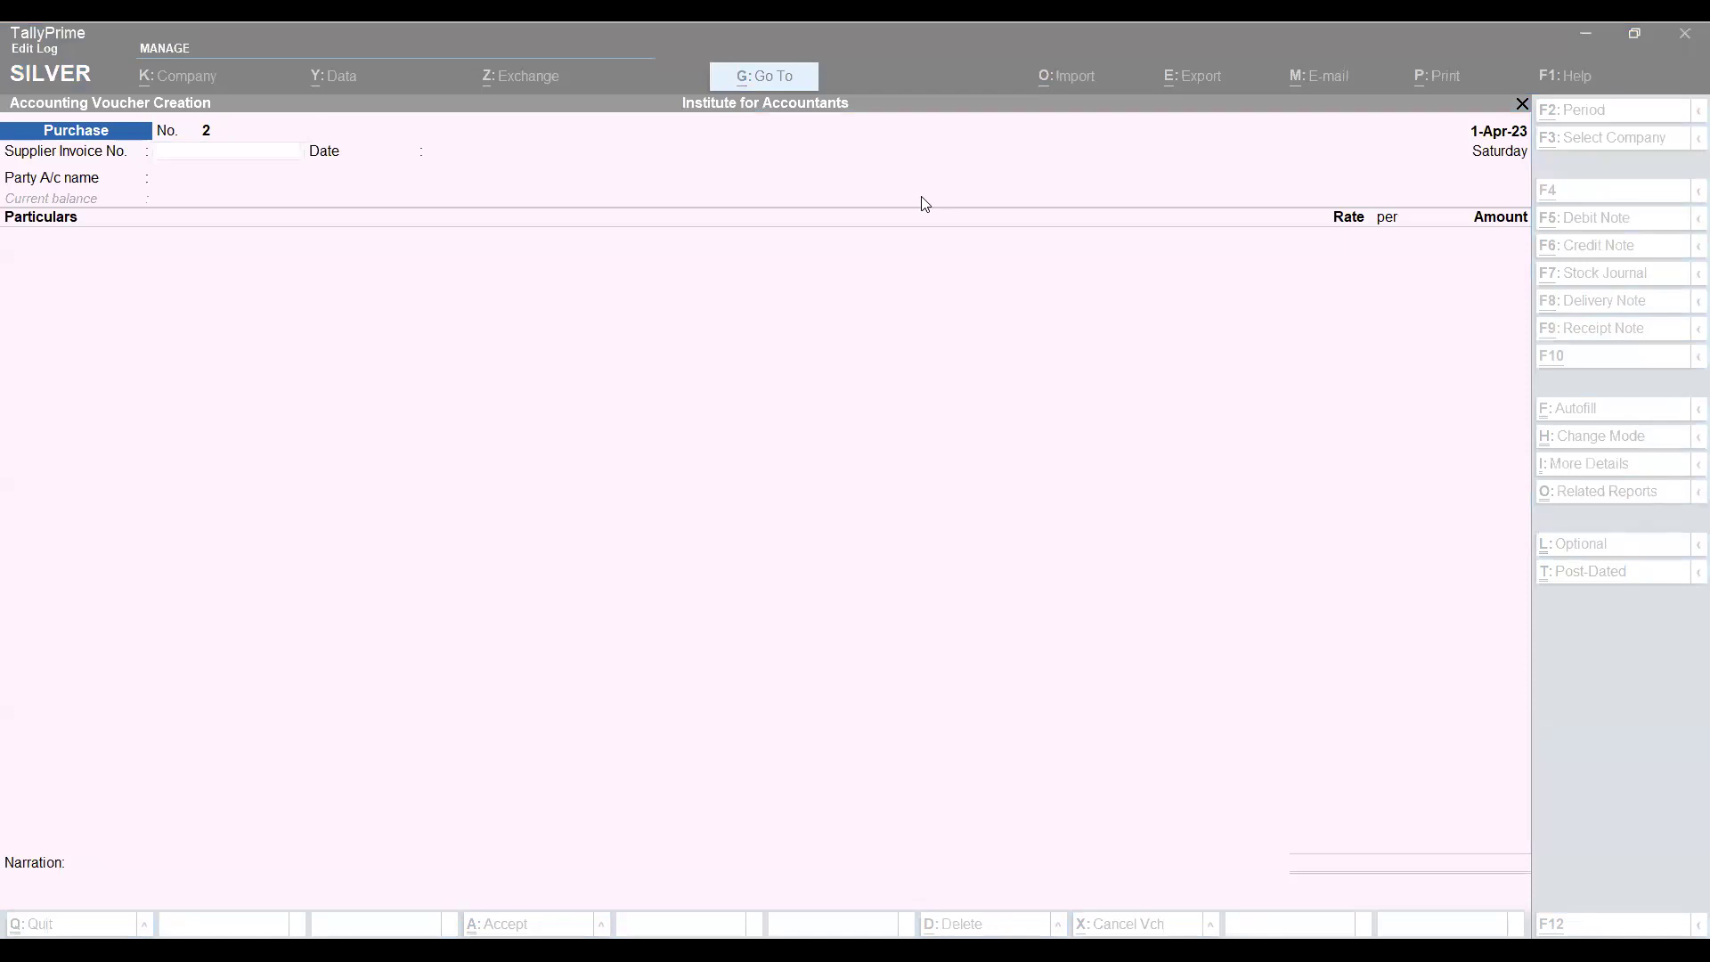
Check the invoice number and date in GST RCM Bills.pdf, return to TallyPrime, and enter supplier invoice number 15 dated 1-Apr-23.
key("alt+Tab")
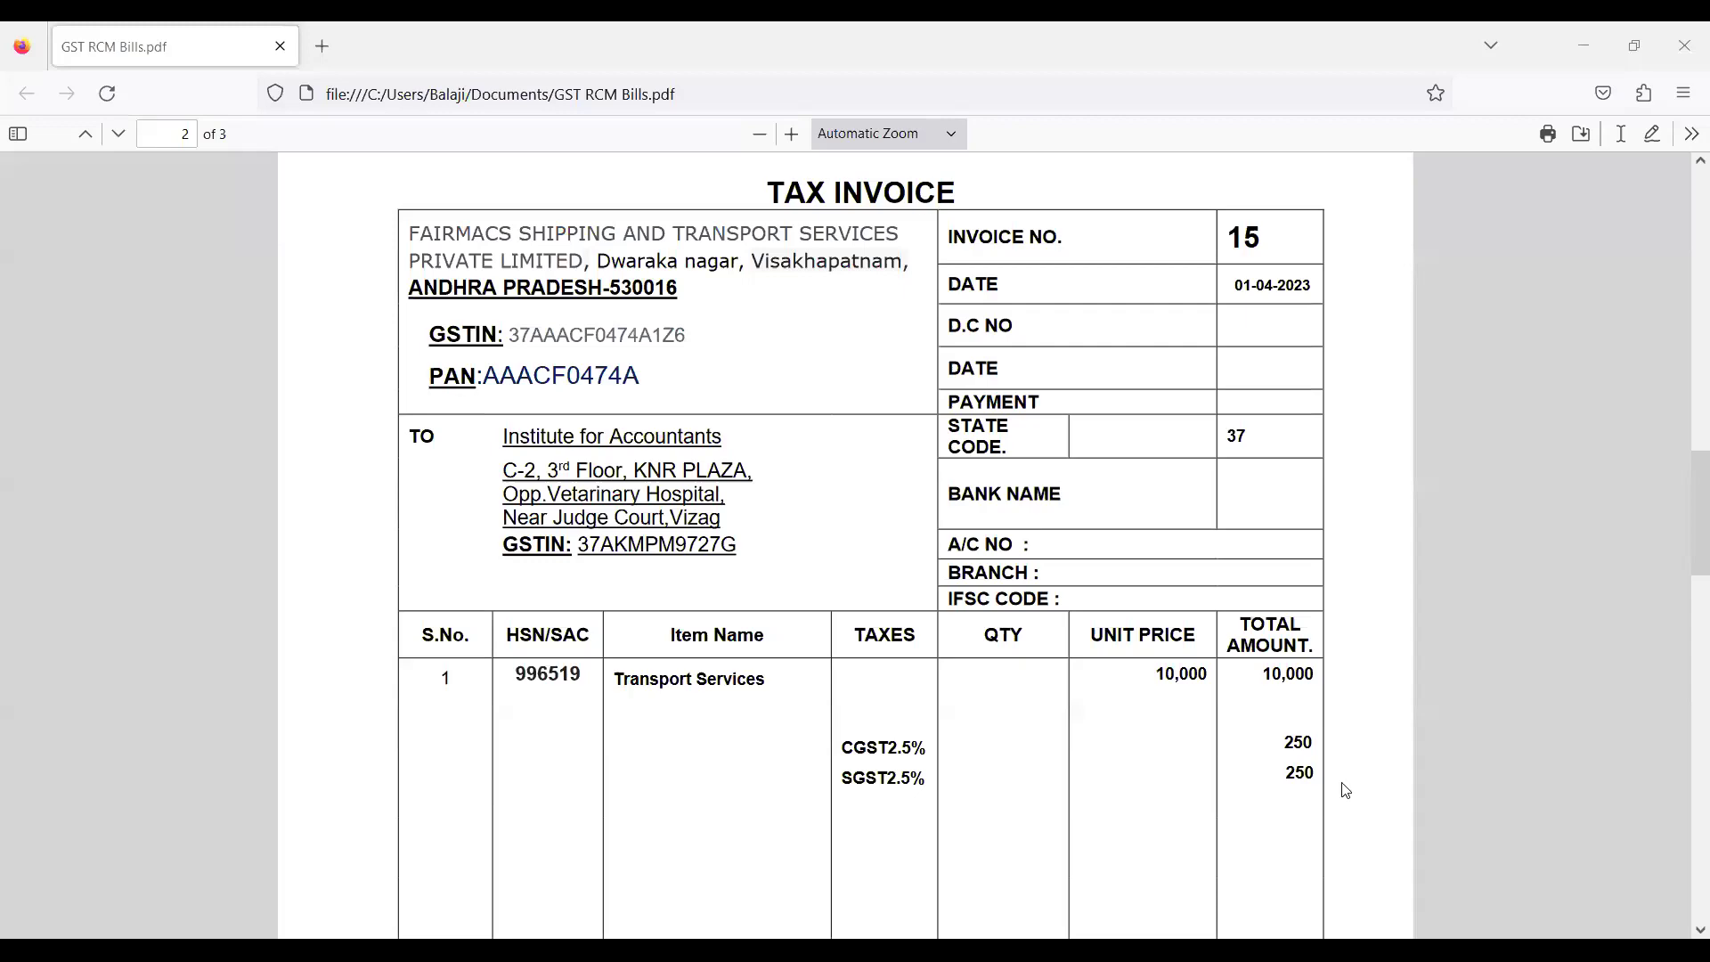
key("alt+Tab")
key("Return")
key("Return")
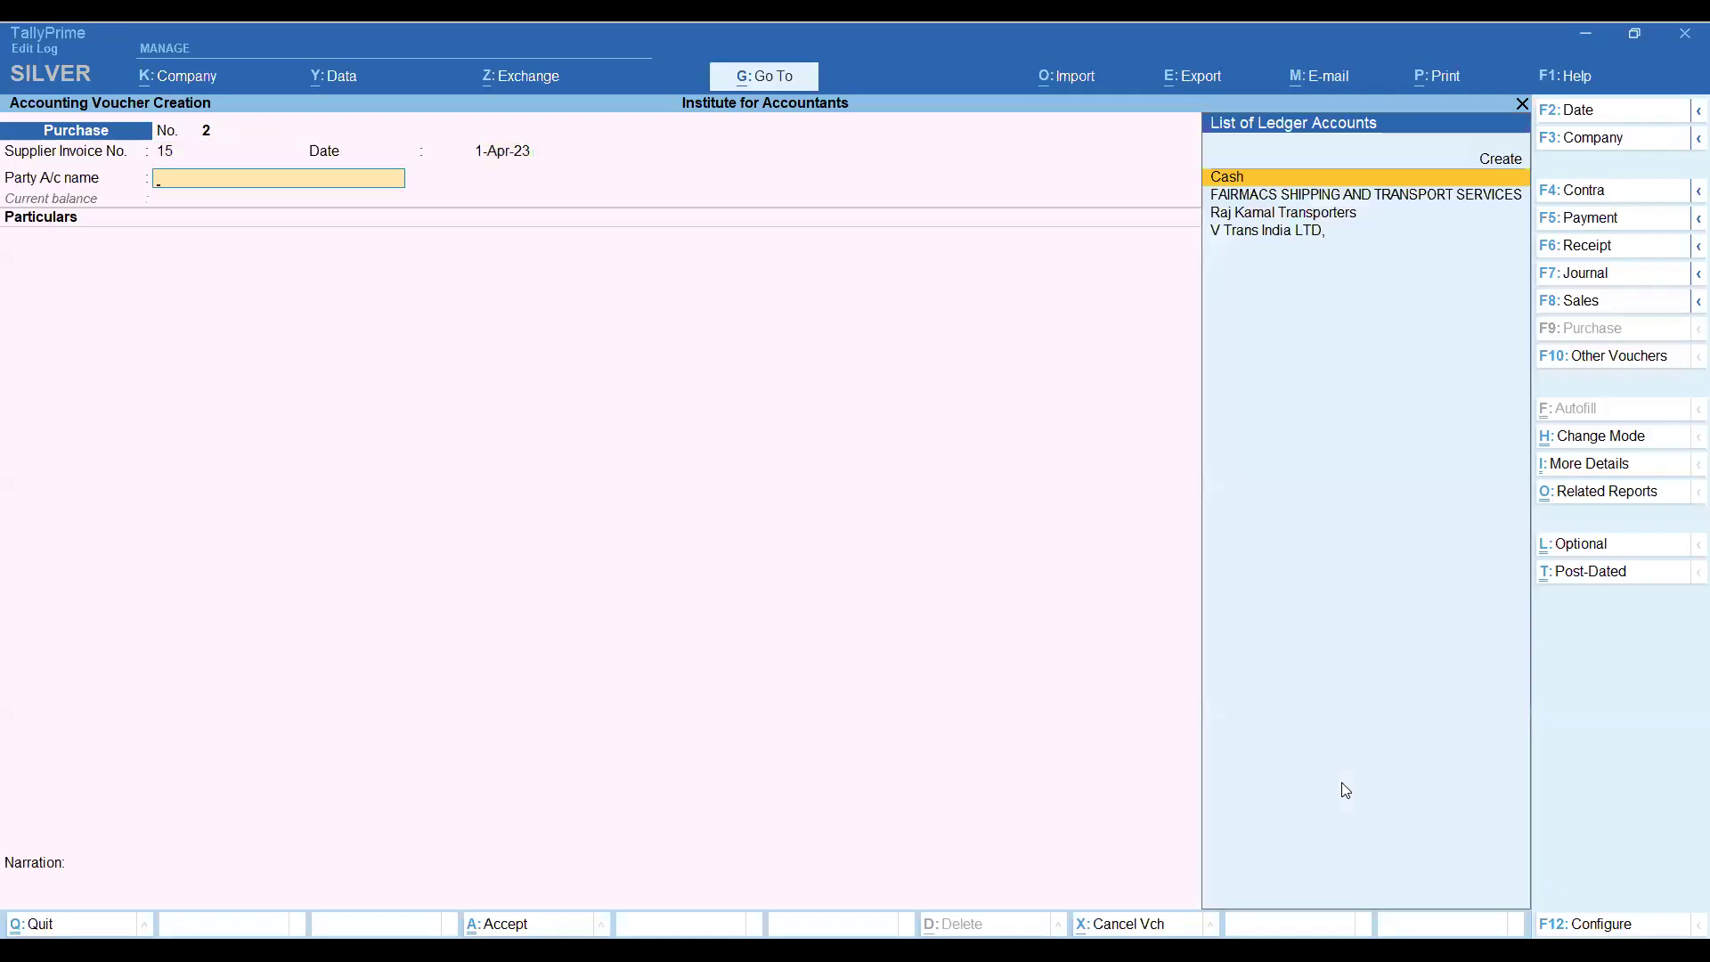
Choose FAIRMACS SHIPPING AND TRANSPORT SERVICES as the party account and accept its receipt and party details.
key("Down")
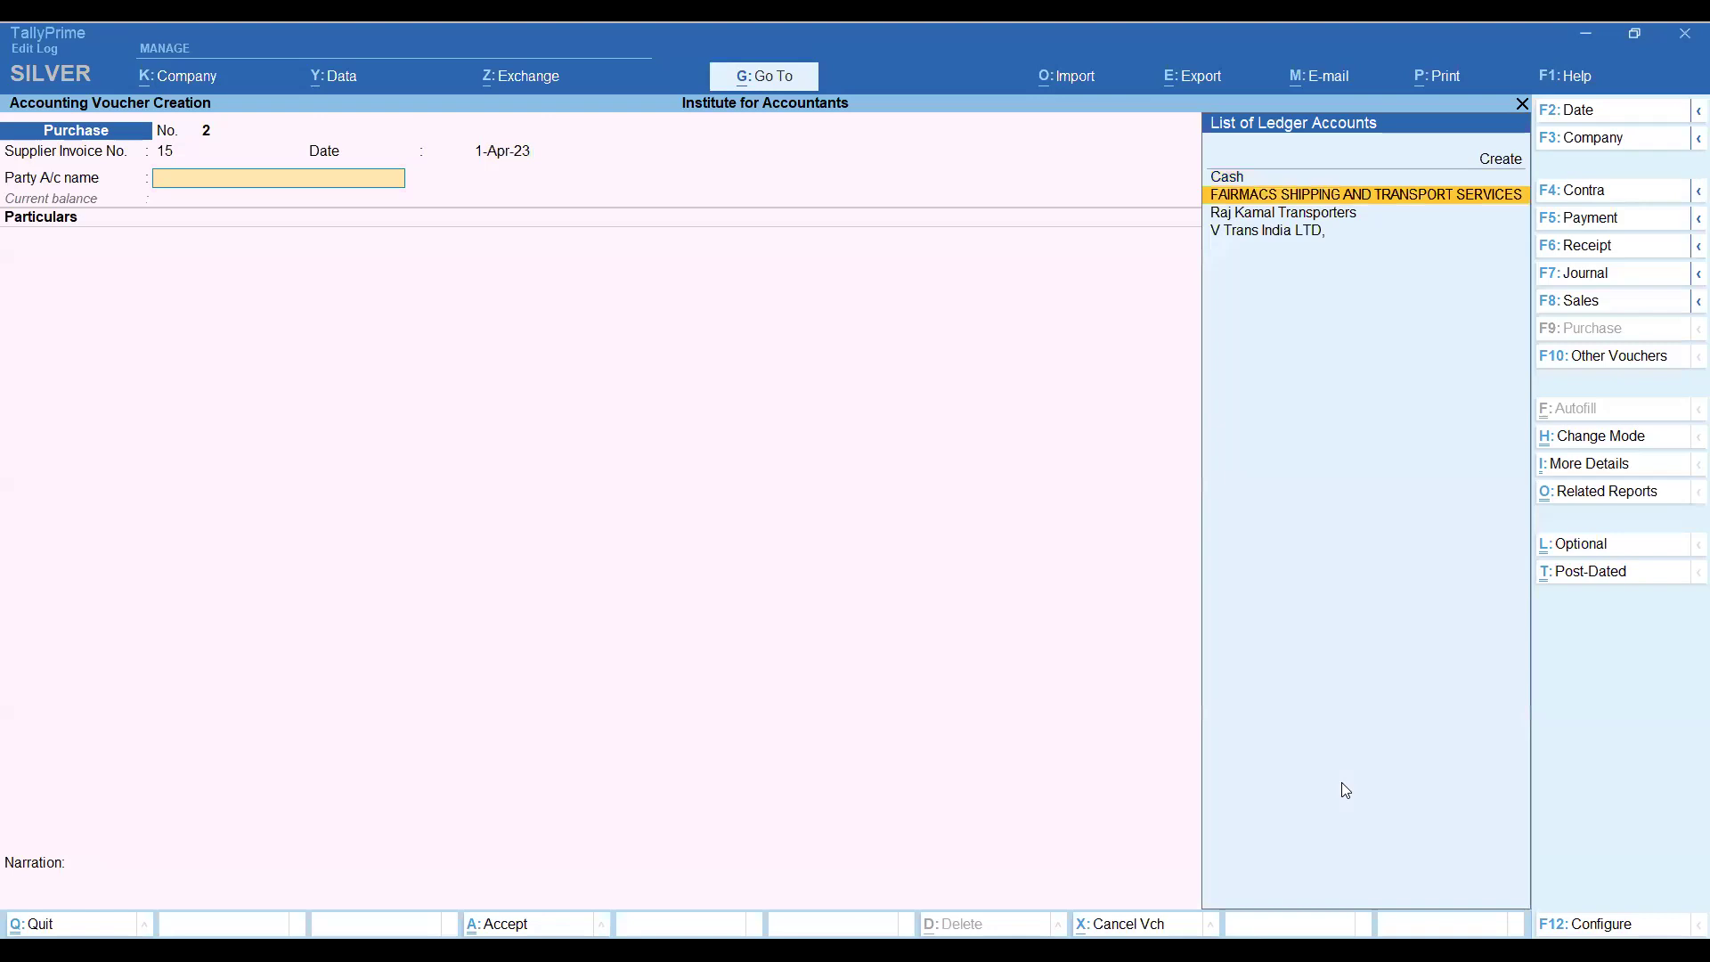
key("Return")
key("Return")
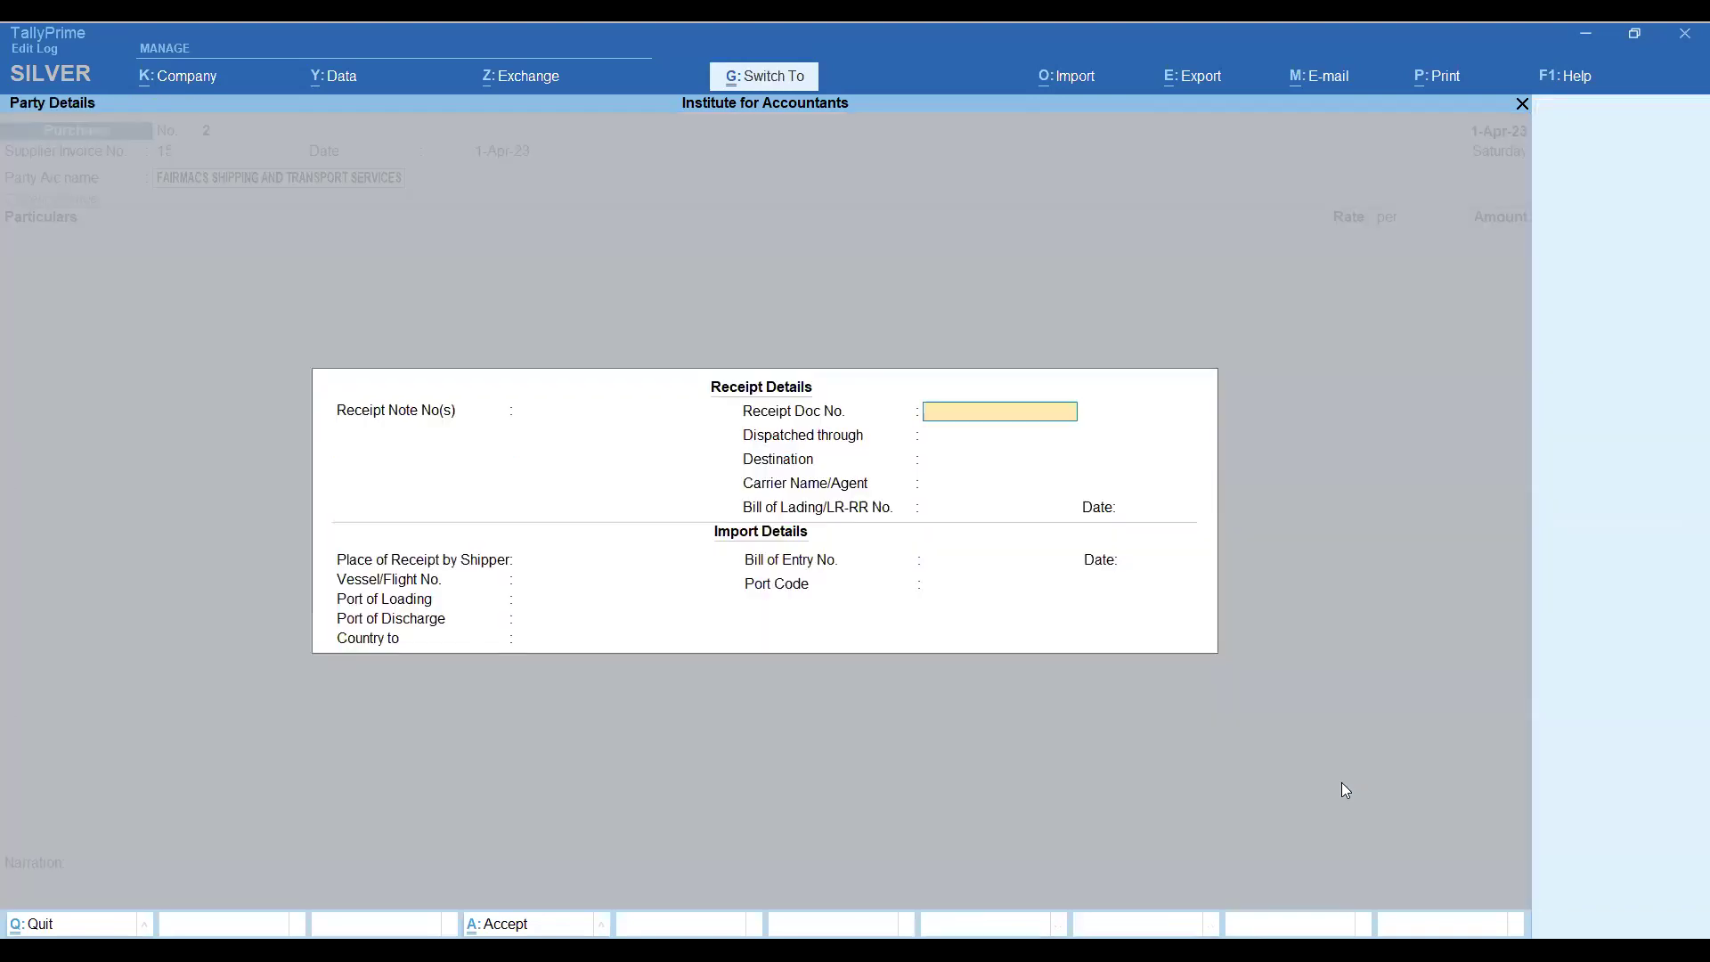
key("ctrl+a")
key("Return")
key("ctrl+a")
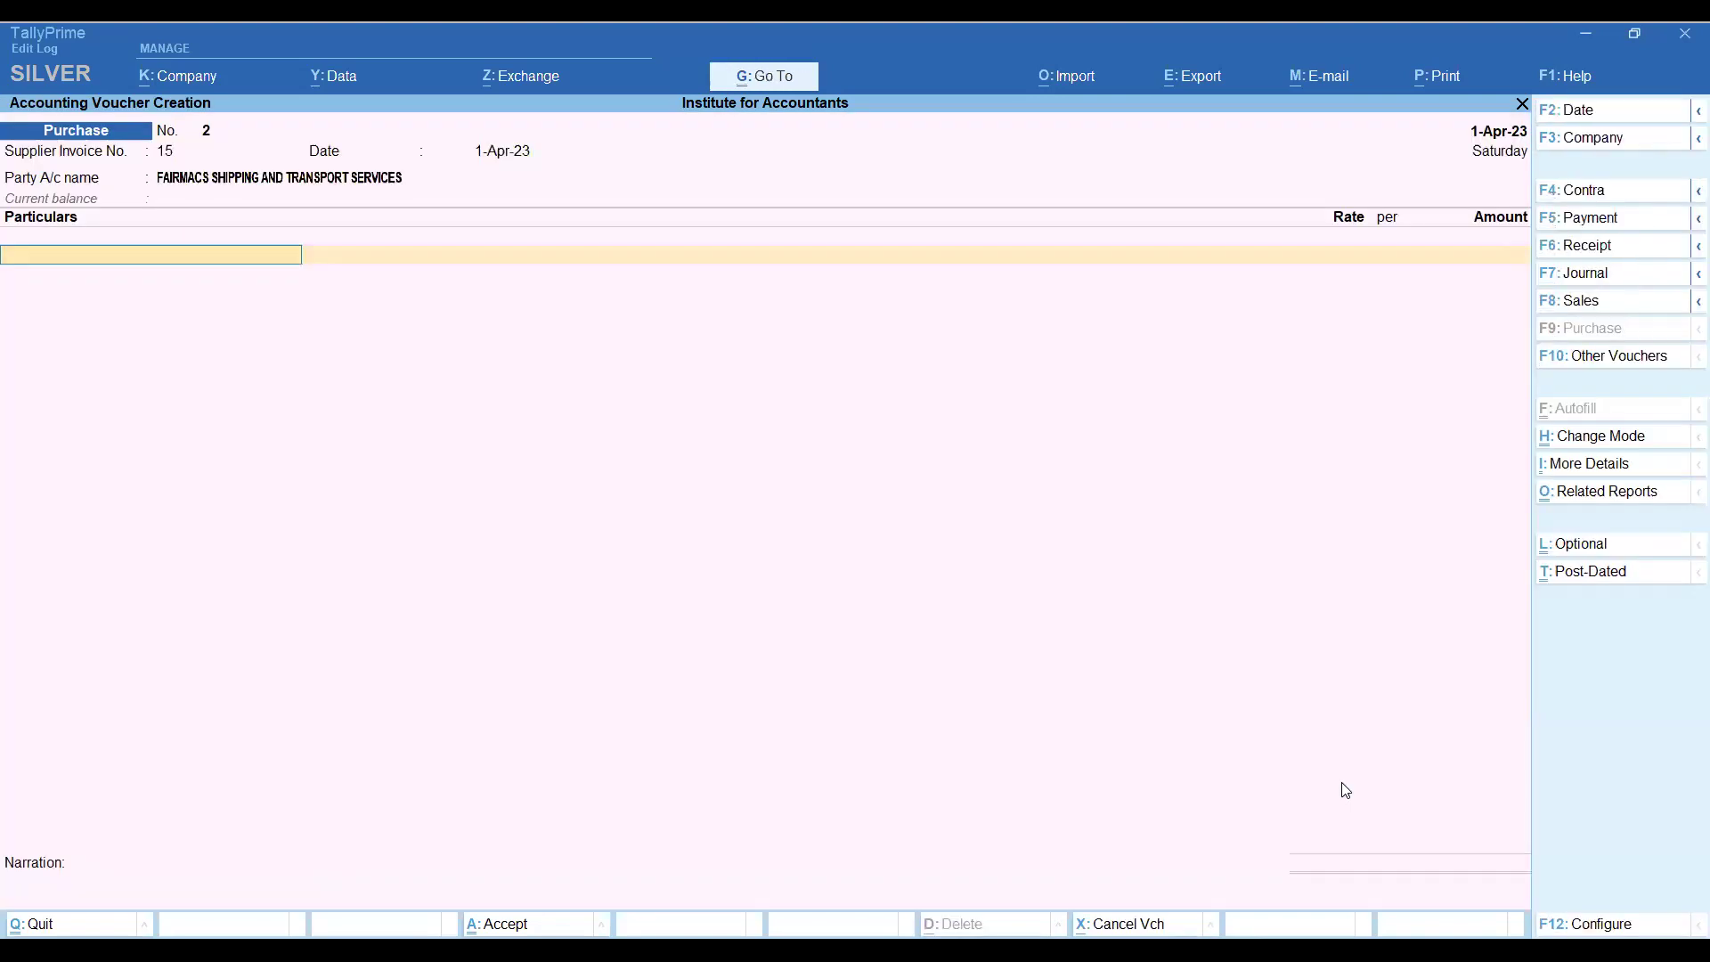
Add the GTA Services ledger for 10,000 and accept its GST rate, HSN/SAC and supply type details as per masters.
key("Down")
key("Down")
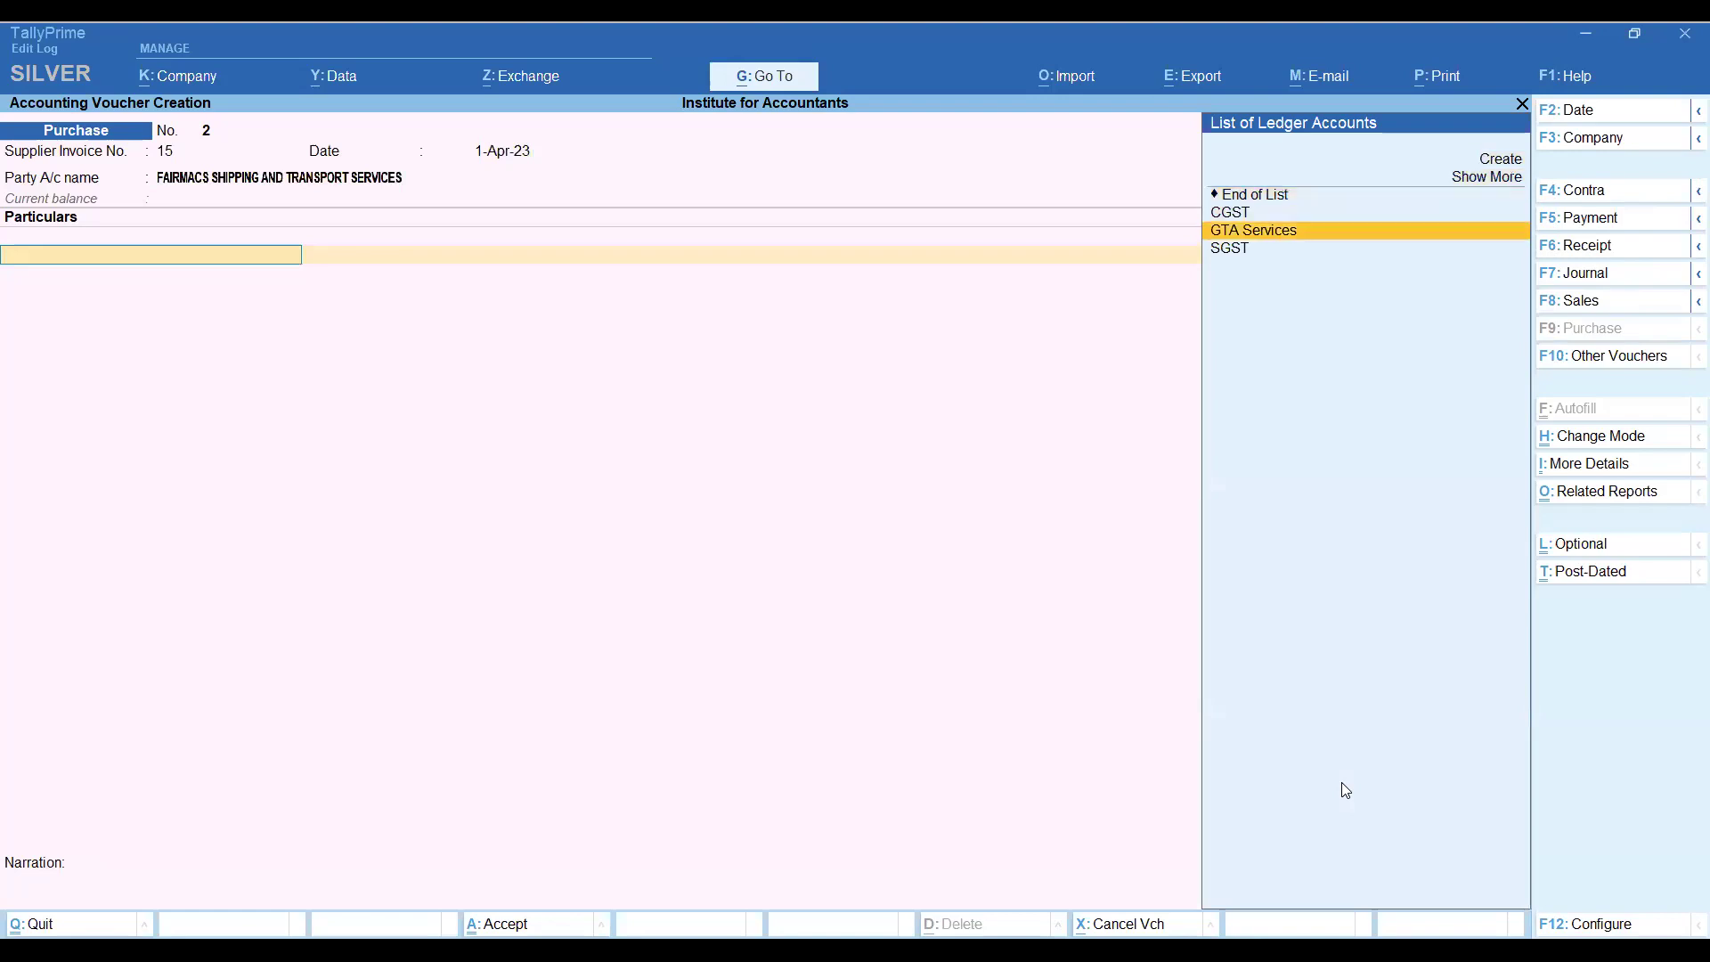
key("Return")
key("Return")
key("Return")
type("10000")
key("Return")
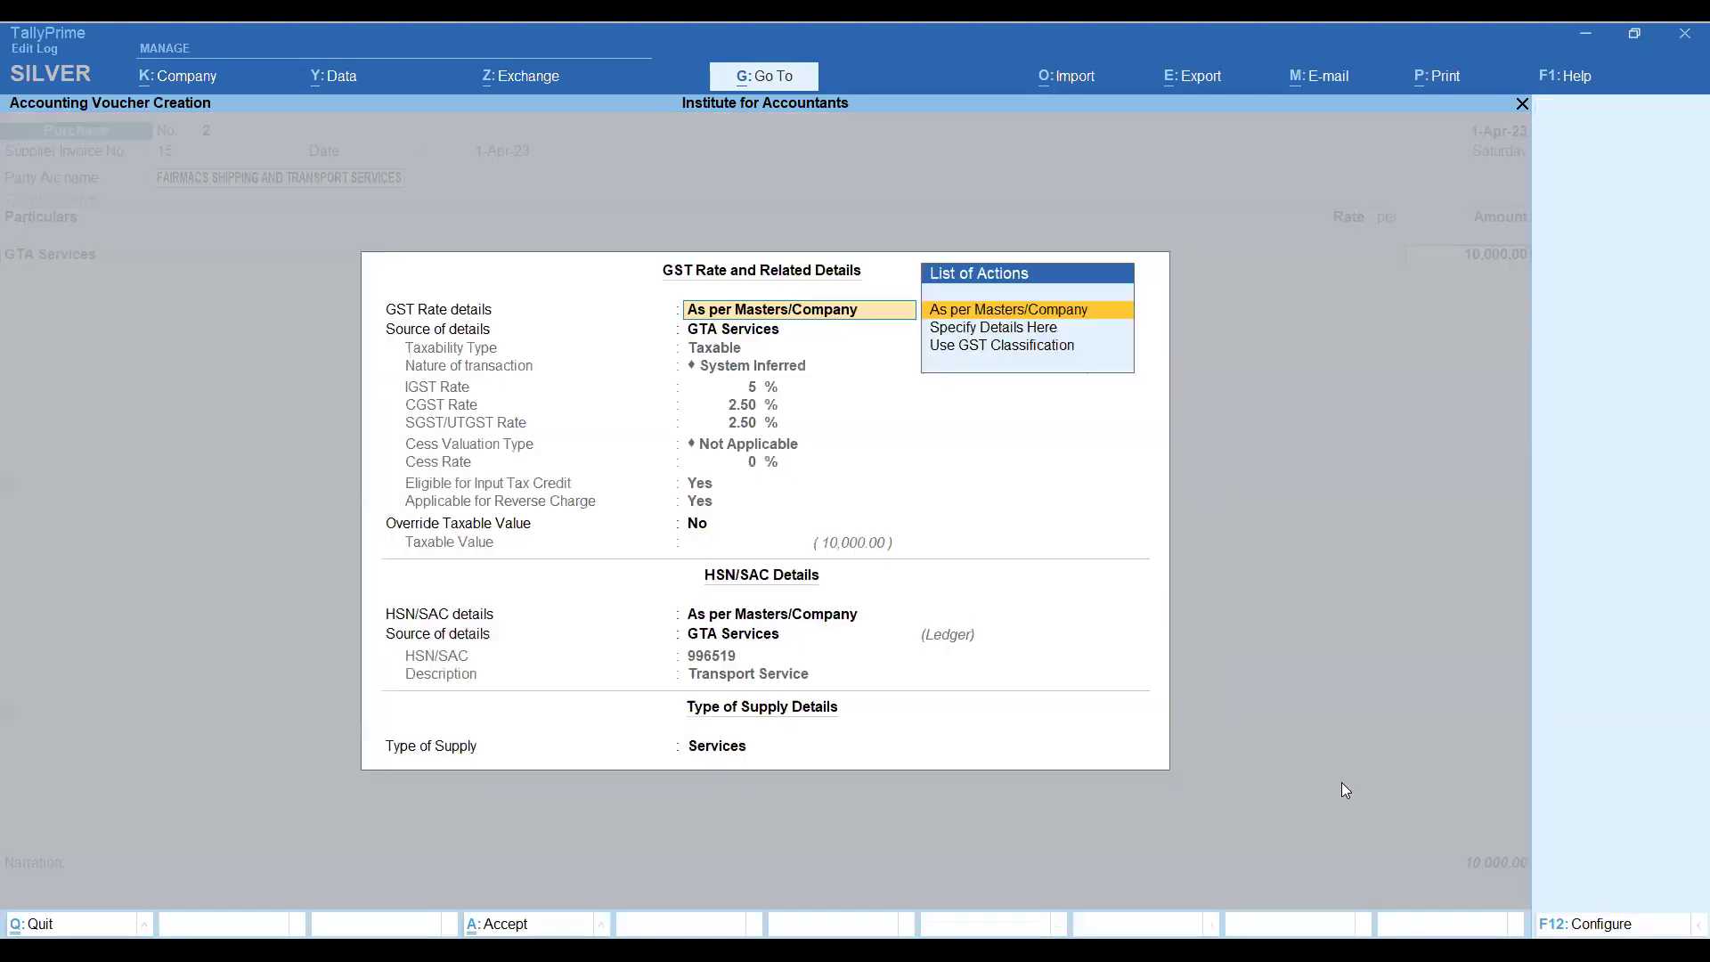
key("Return")
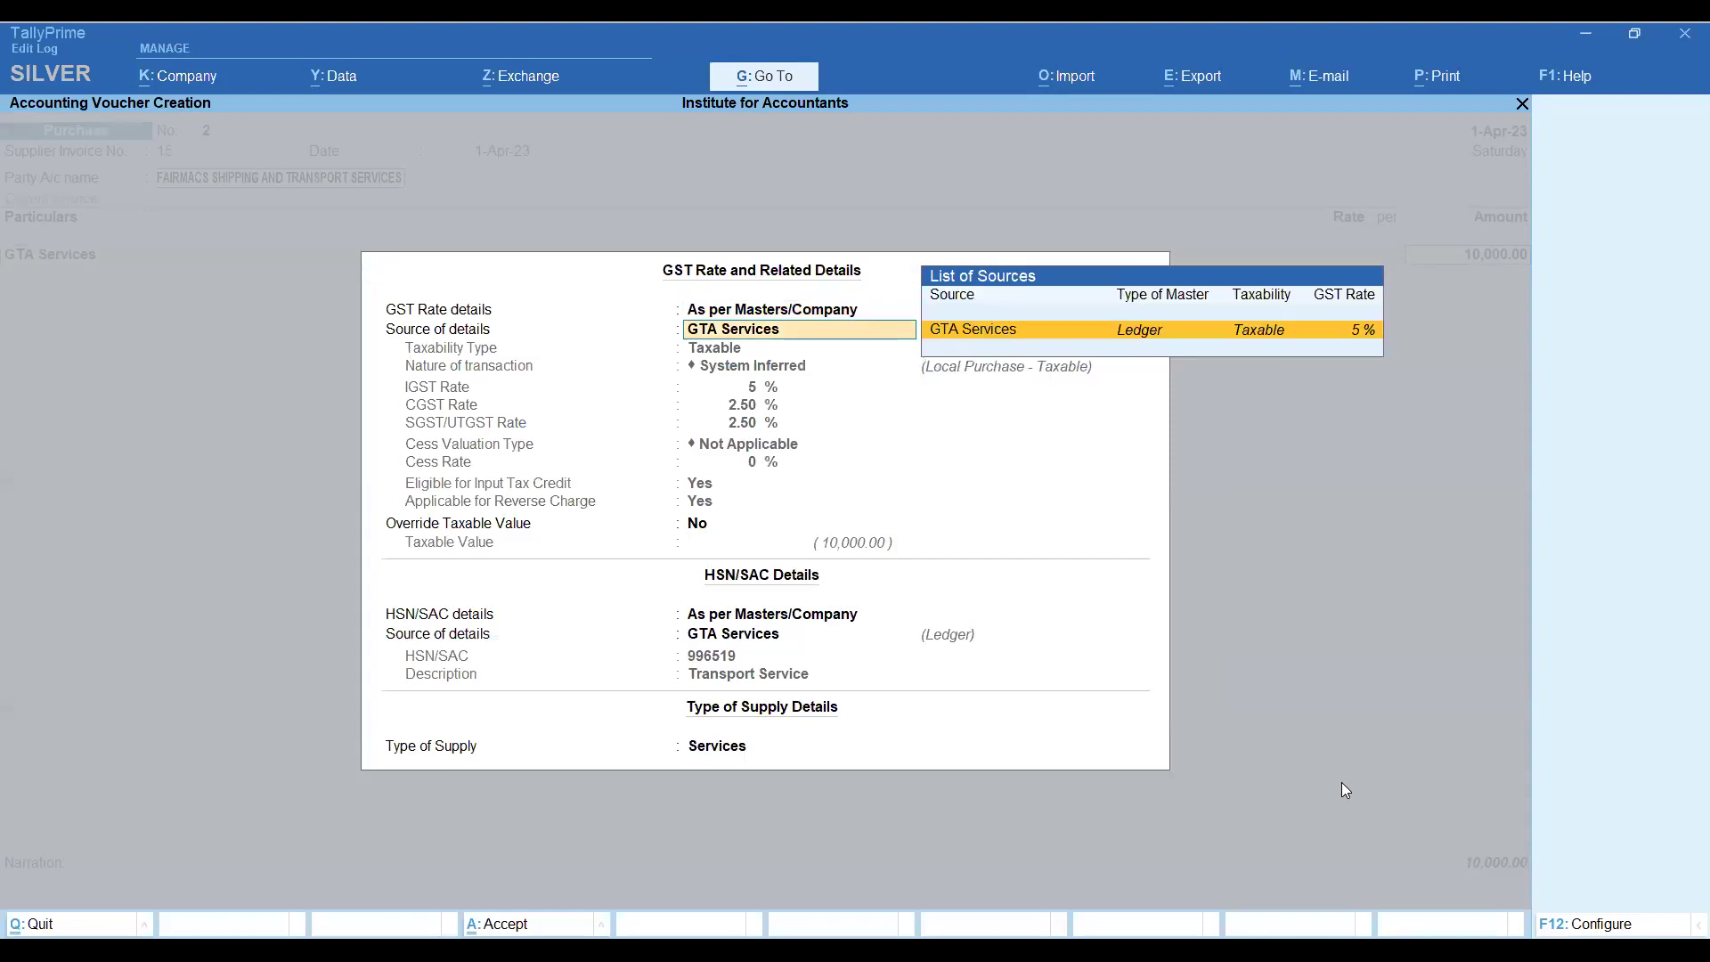
key("Return")
key("Return")
key("Return")
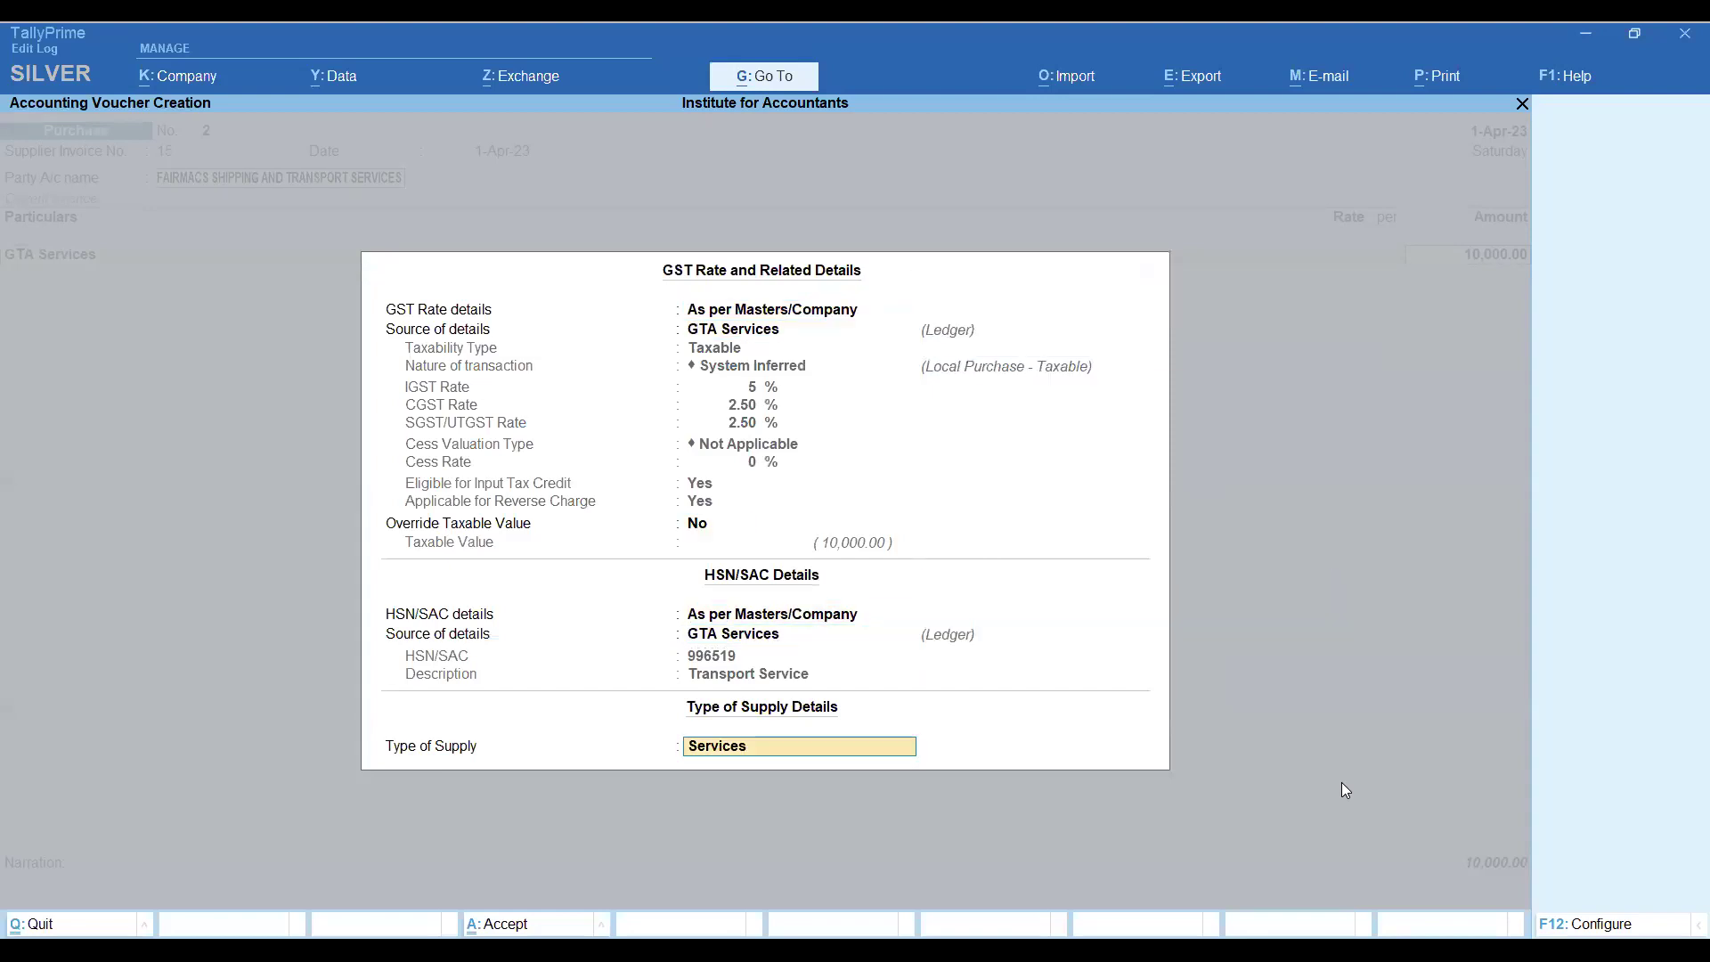
key("Return")
Try to add the CGST ledger below the GTA Services line.
type("C")
key("Return")
key("Return")
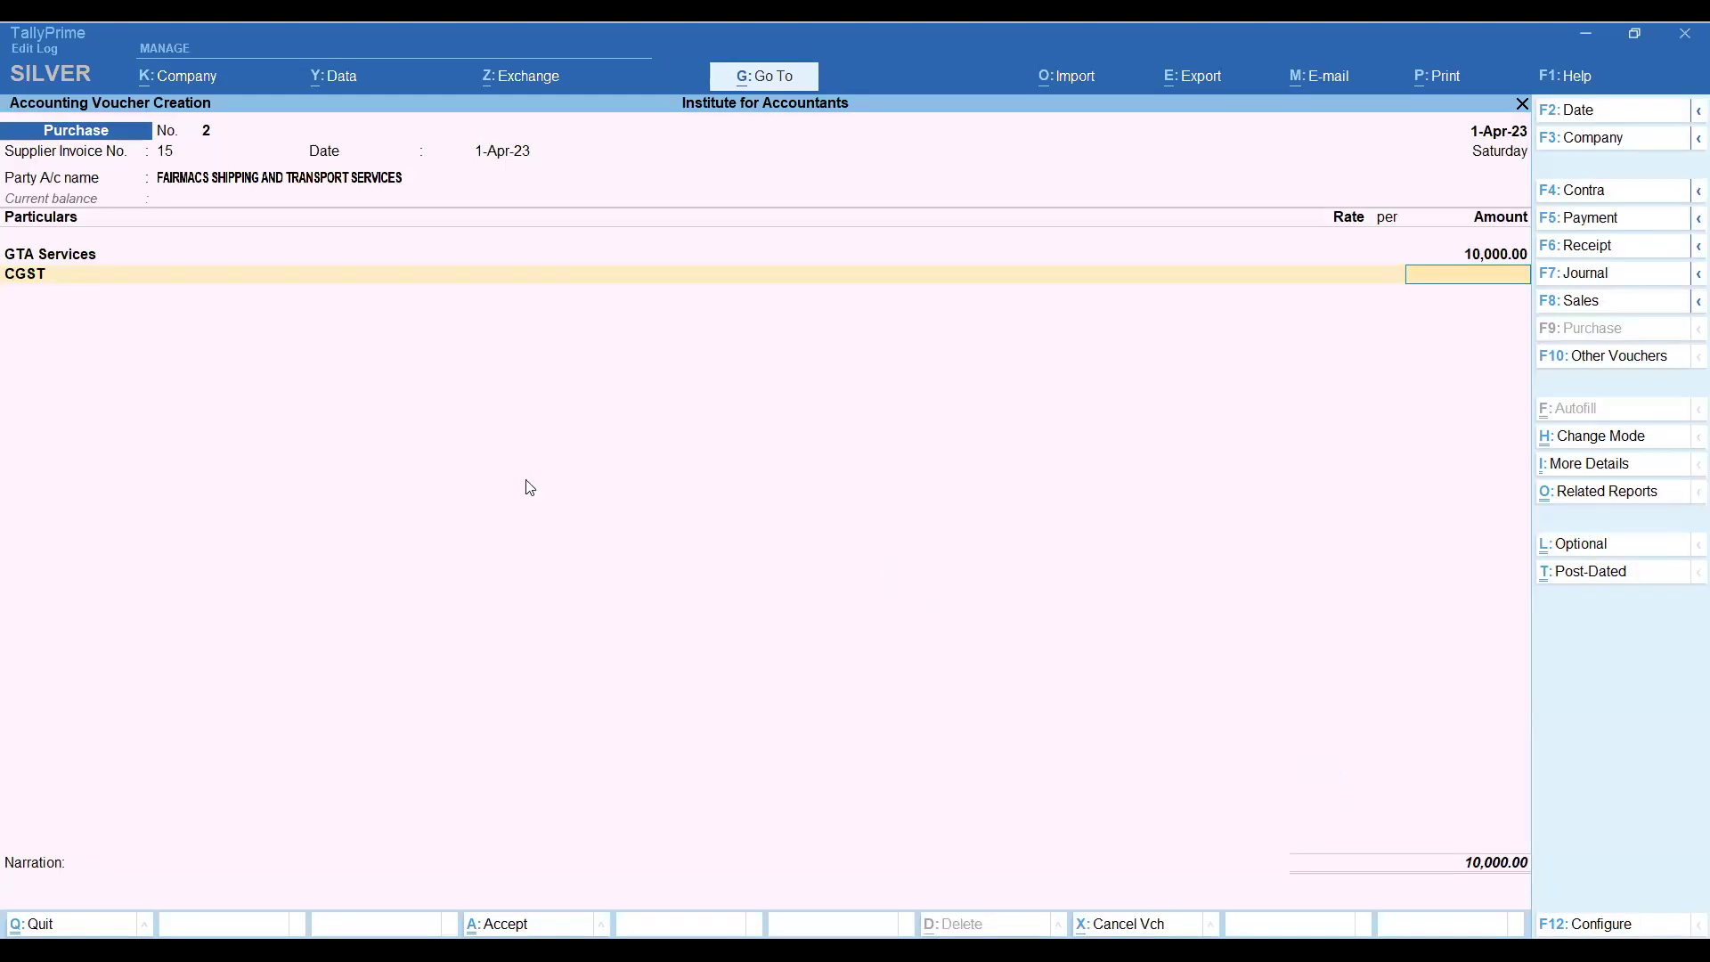
Go back to the GTA Services line, open its ledger for alteration, and go through its general fields to the HSN/SAC details.
key("BackSpace")
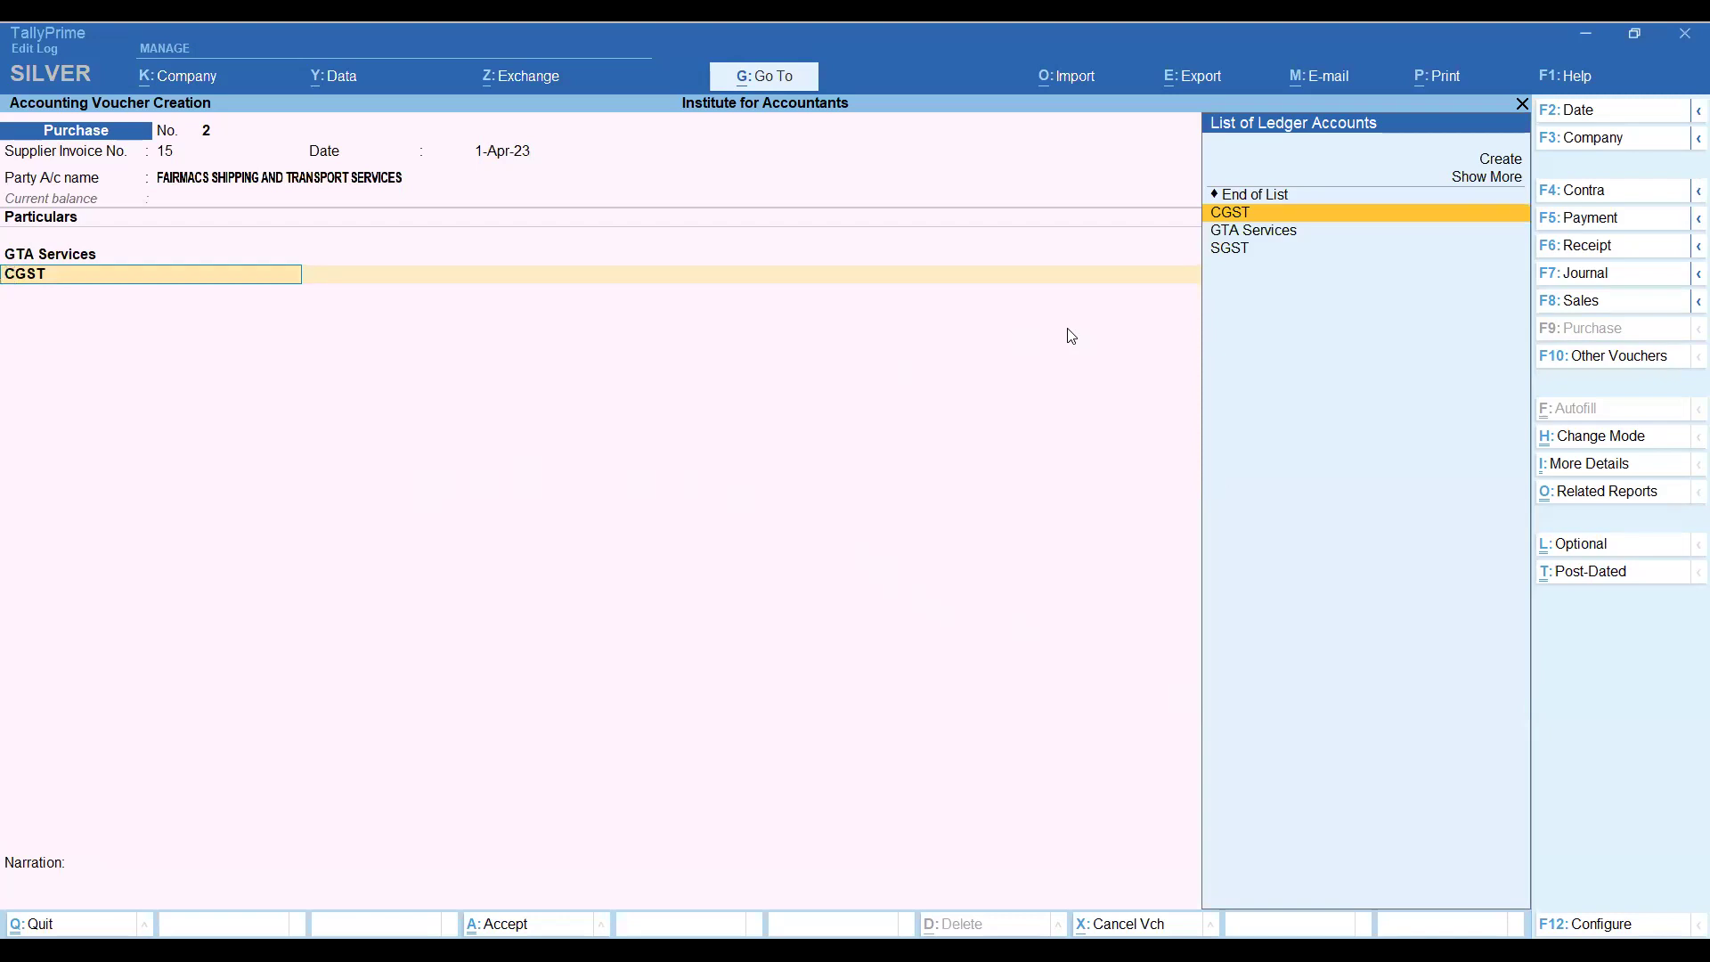
key("BackSpace")
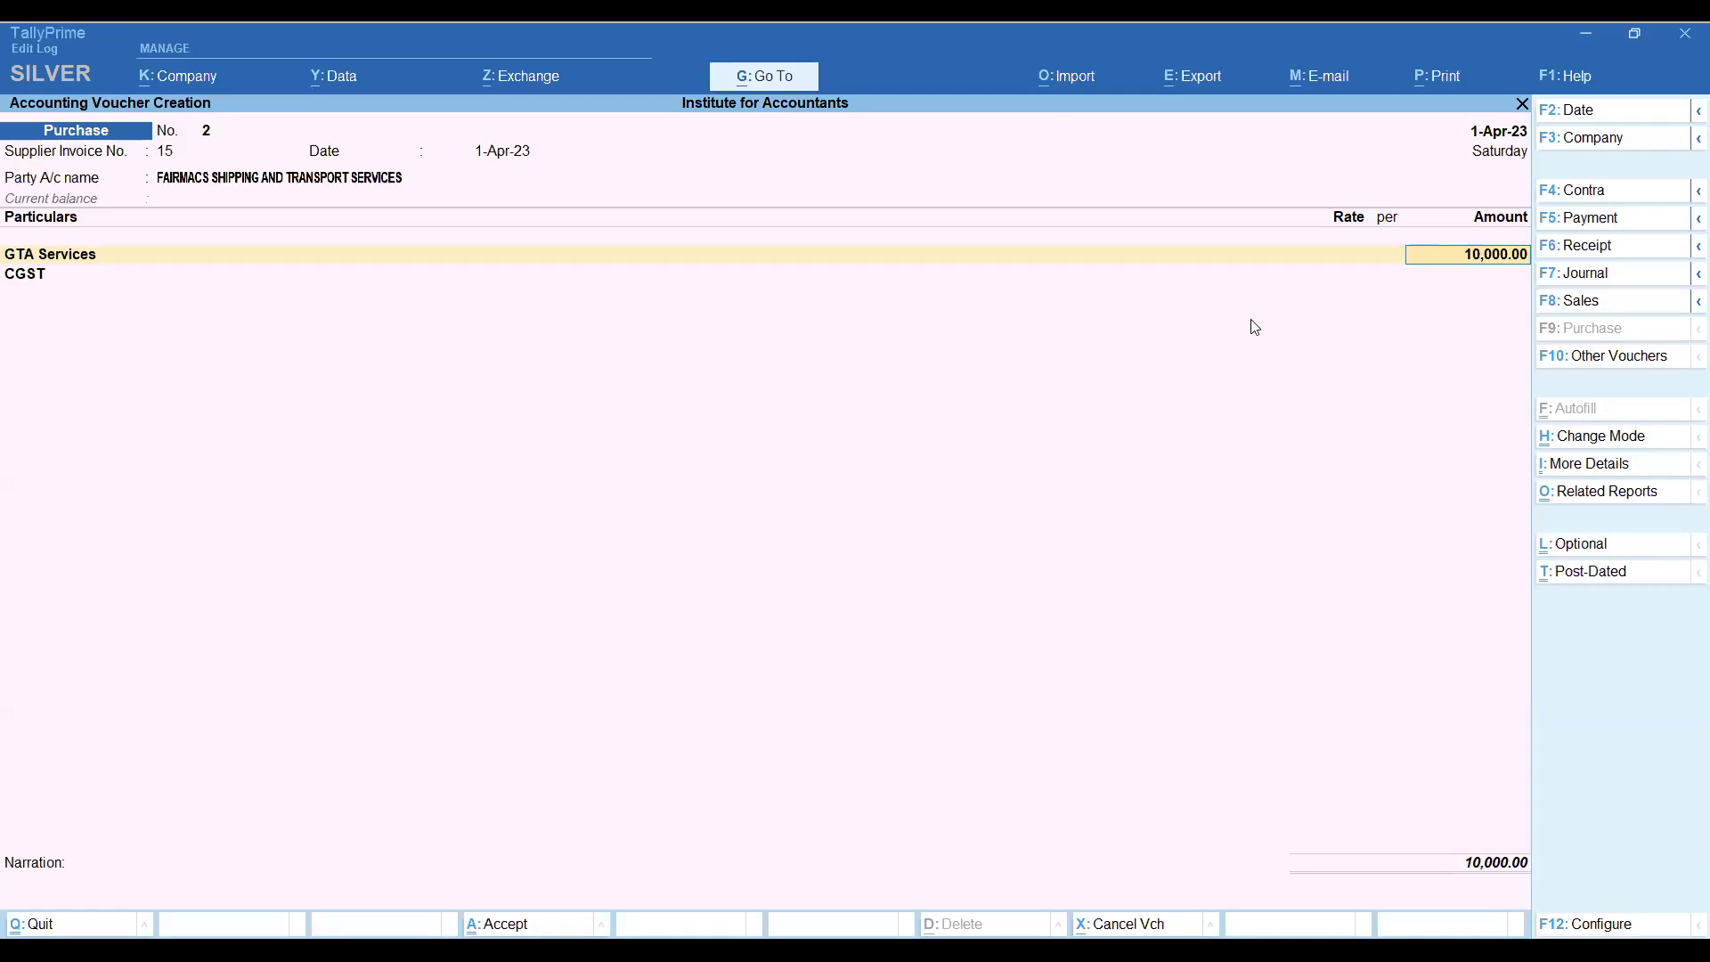
key("BackSpace")
key("ctrl+Return")
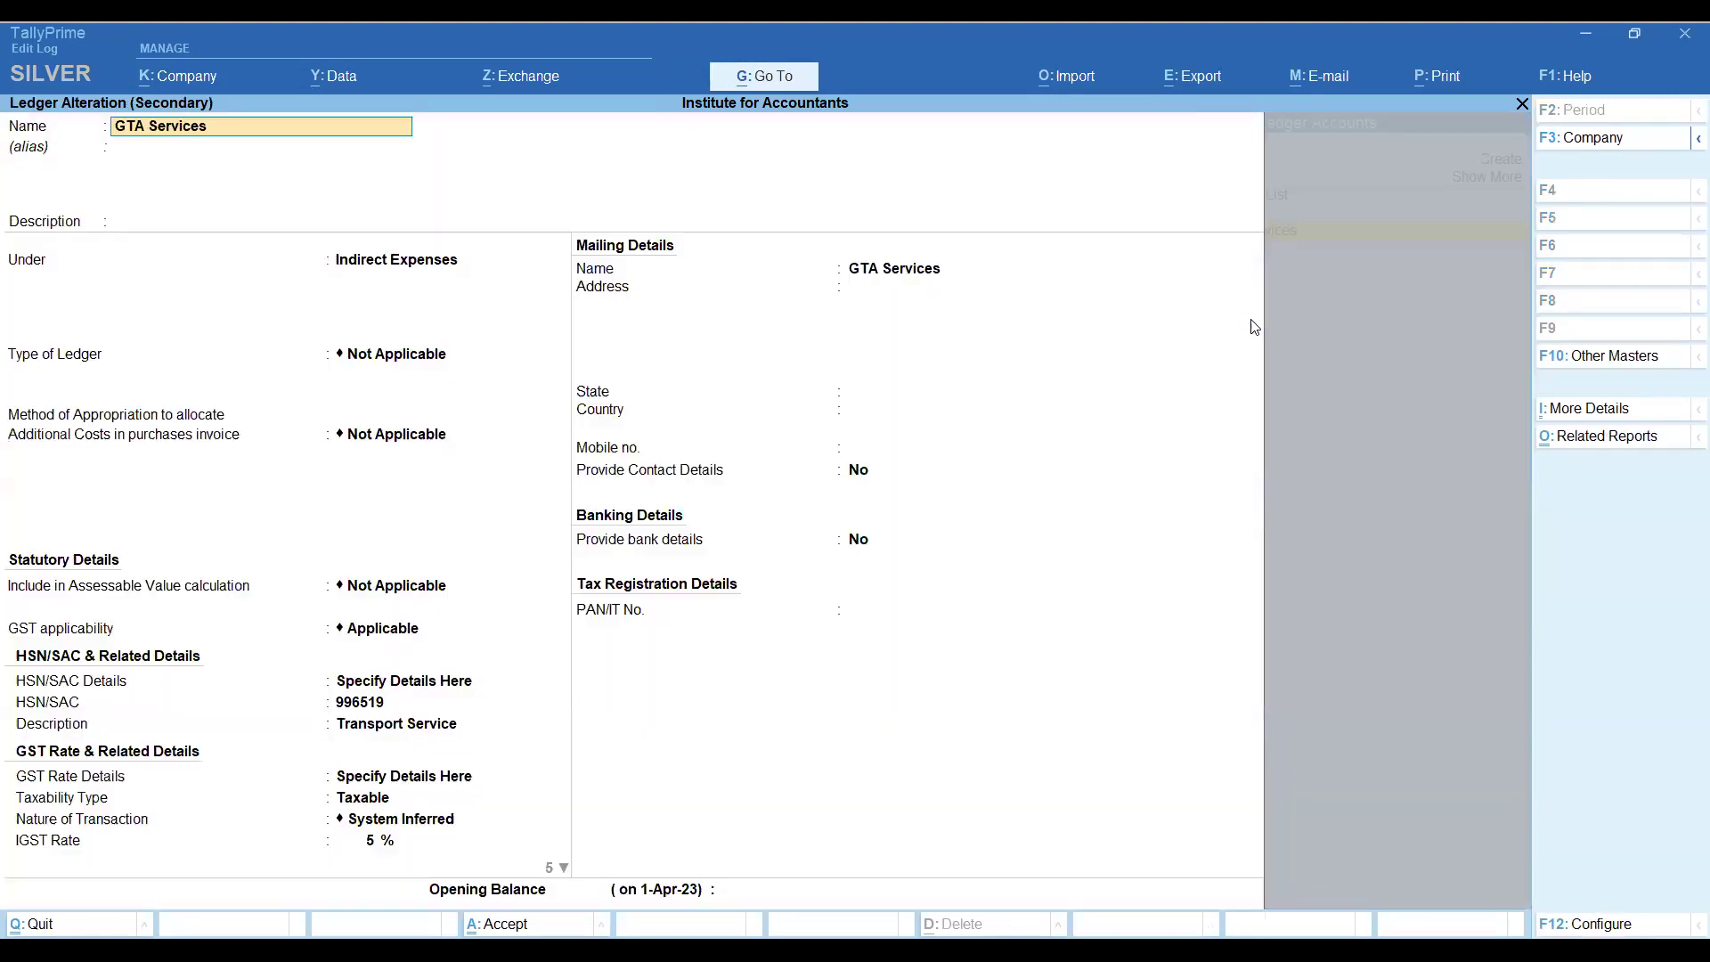
key("Return")
key("Return")
key("Return")
key("Return")
key("Return")
key("Return")
key("Return")
key("Return")
key("Return")
key("Return")
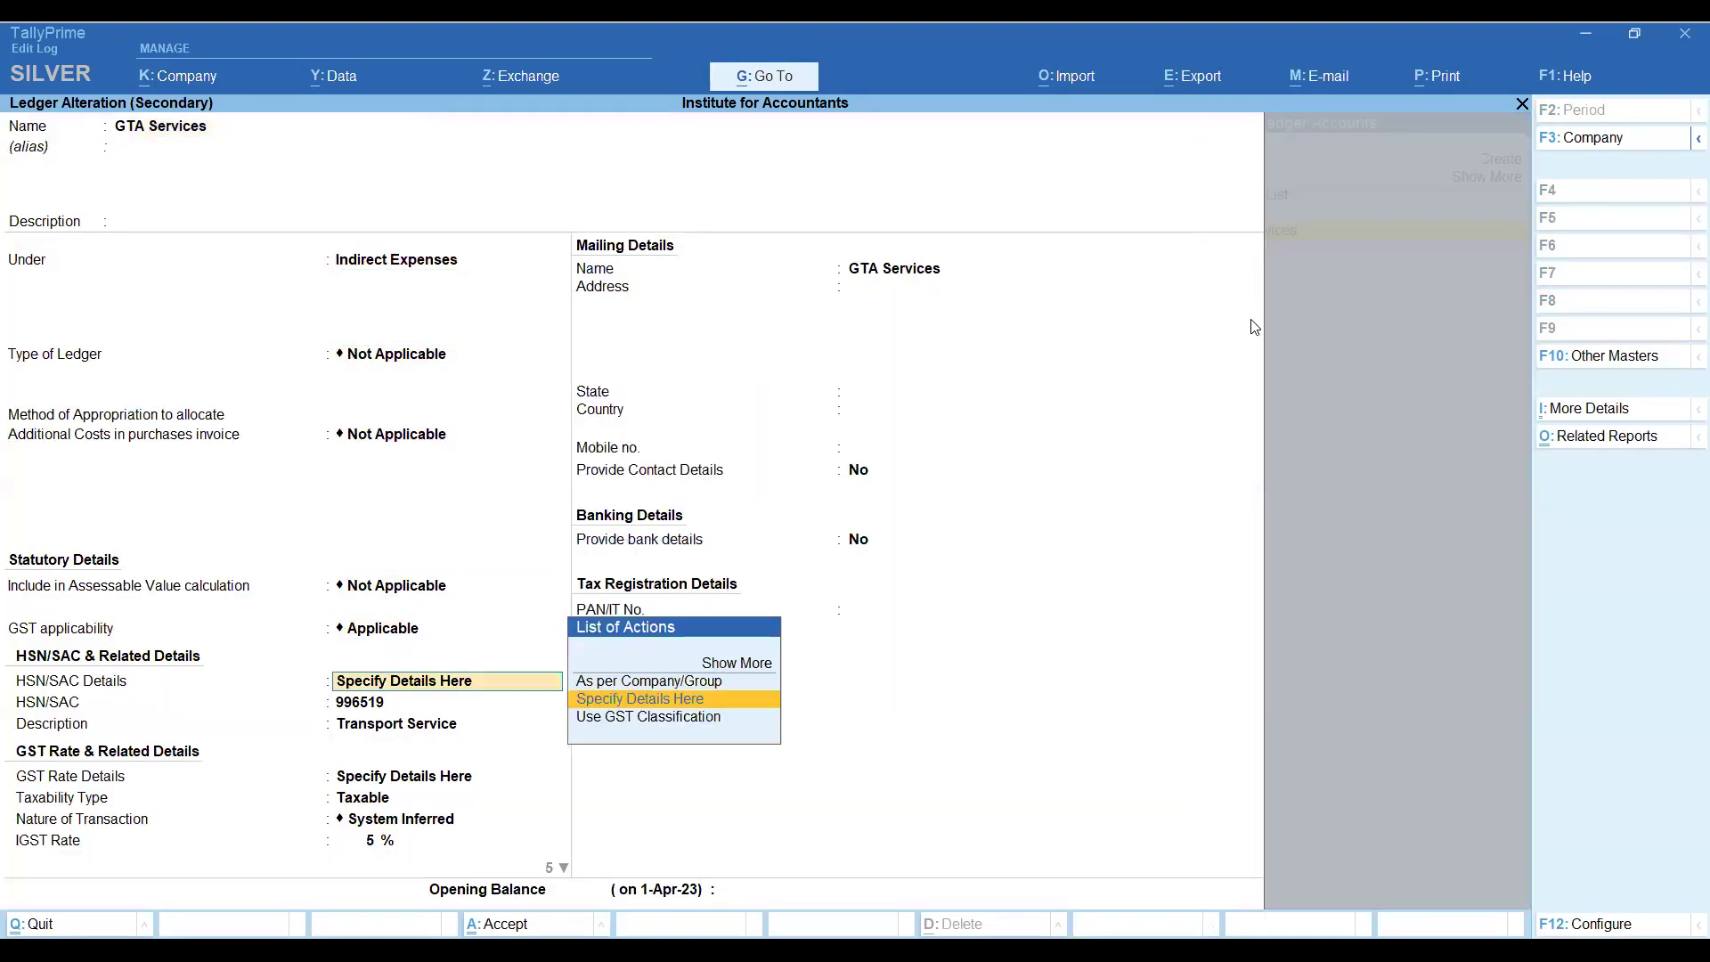
Examine the GTA Services ledger's GST rate, reverse charge and input tax credit settings, and accept the ledger.
key("Return")
key("Return")
key("Return")
key("Return")
key("Return")
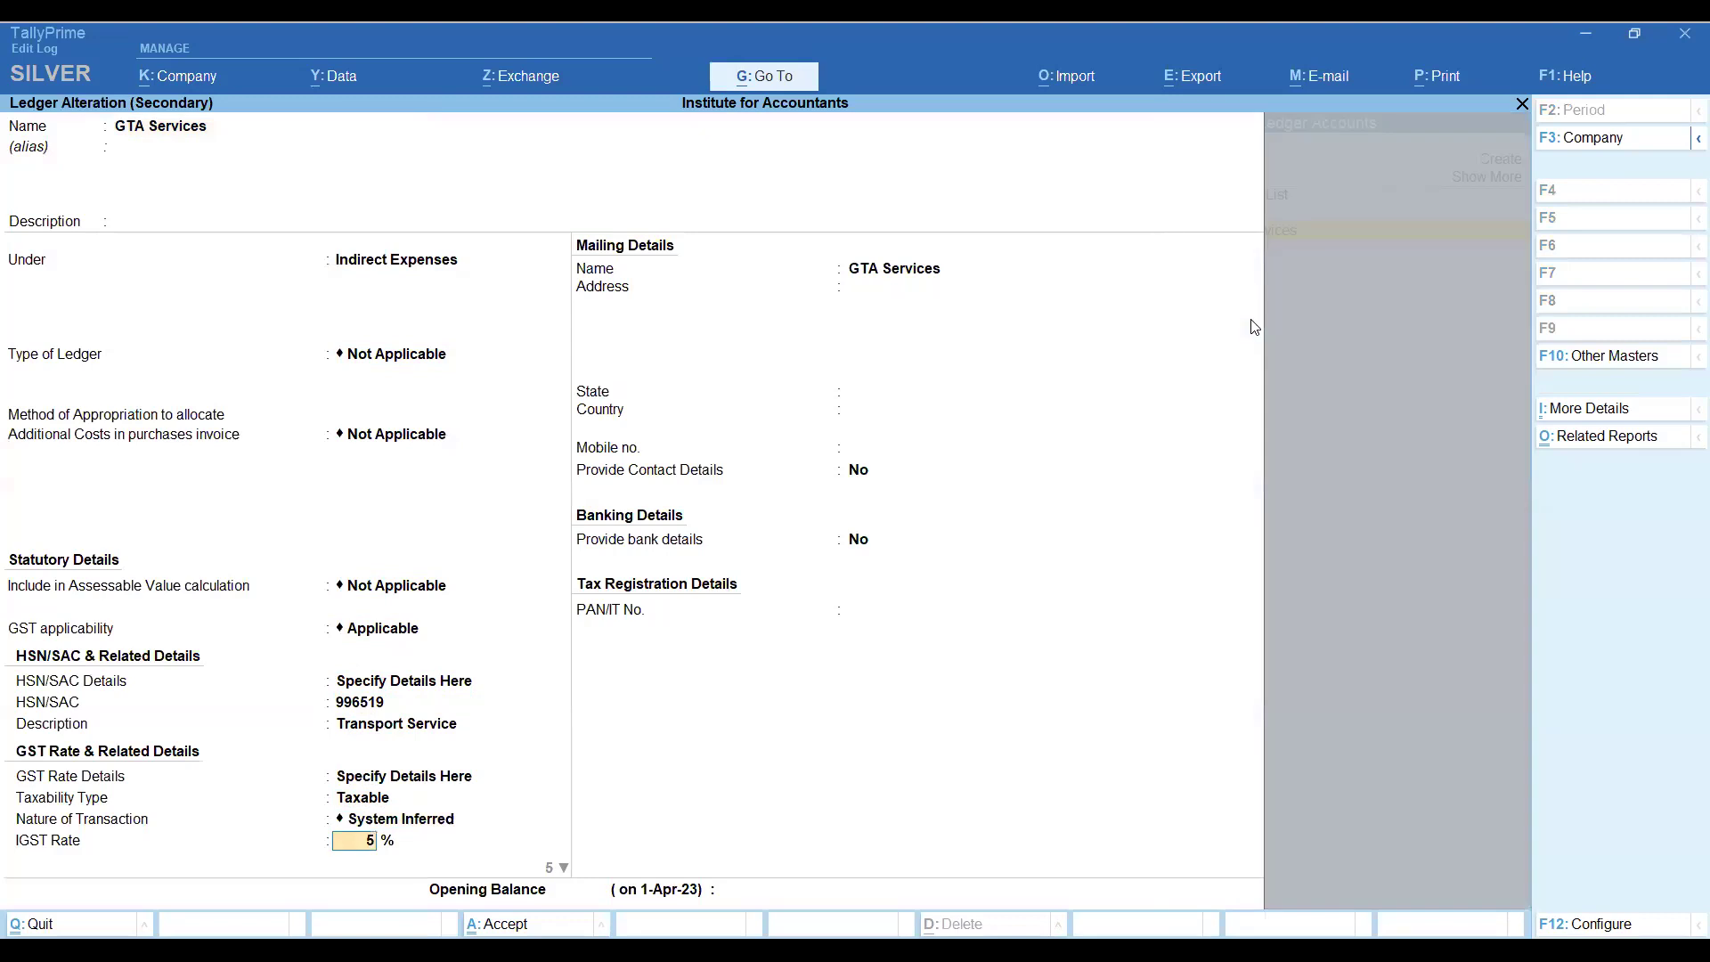
key("Return")
key("Return")
key("Return")
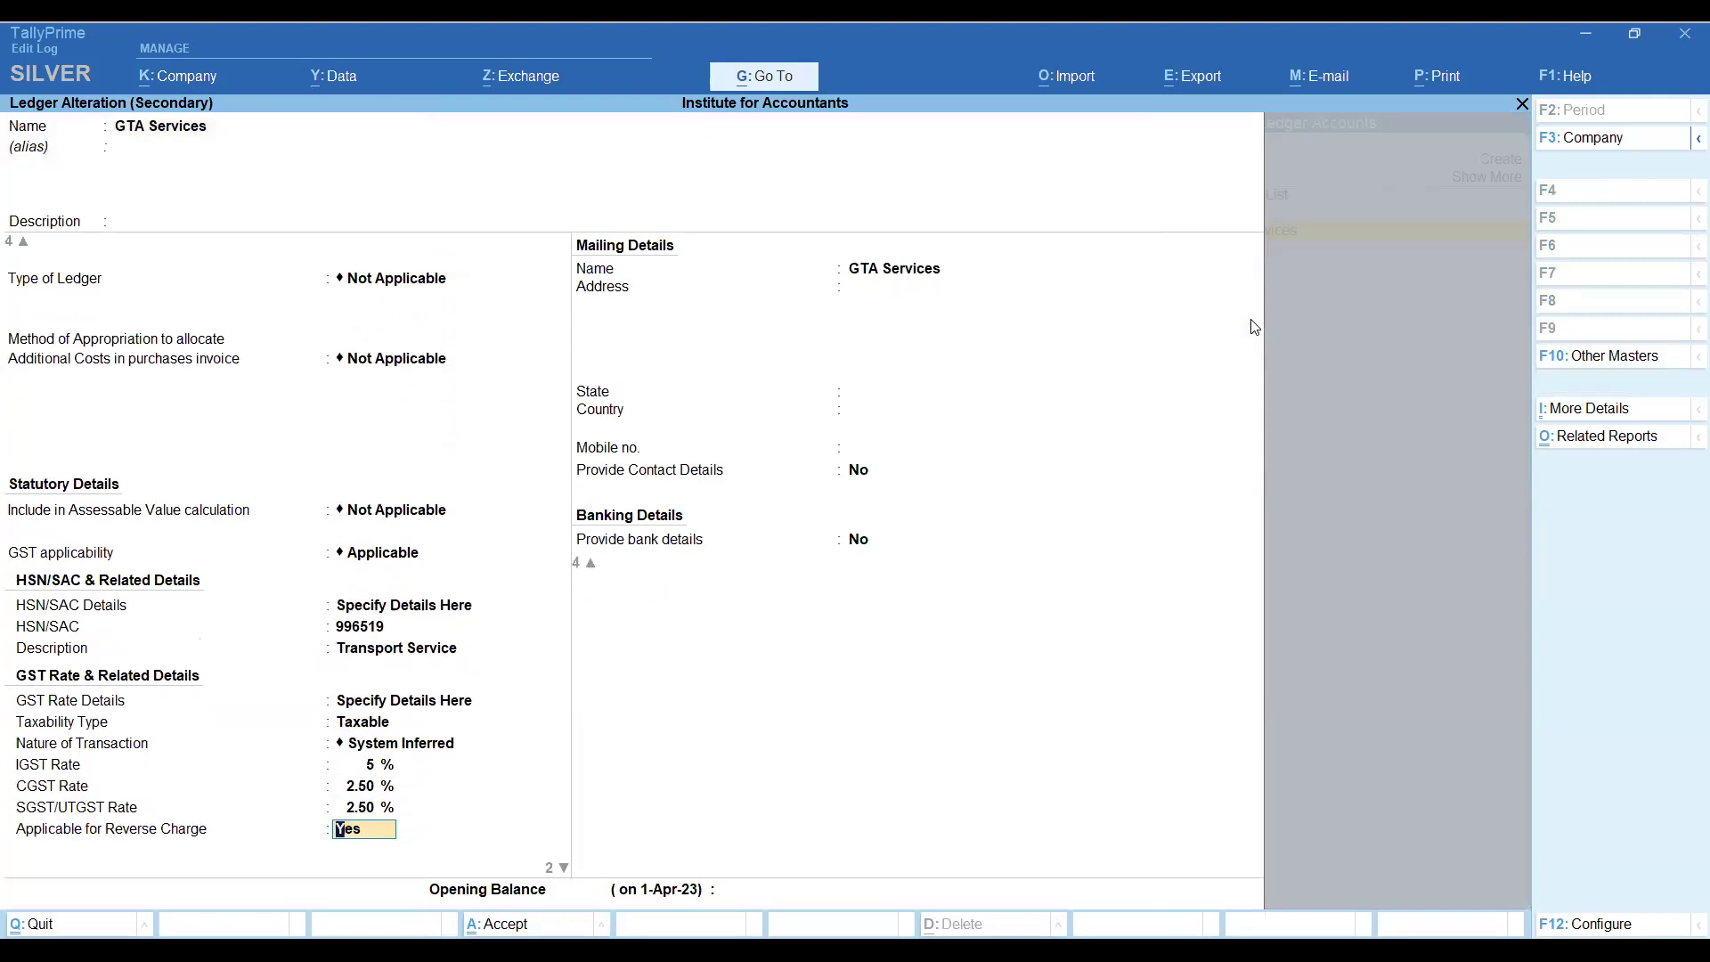
key("Up")
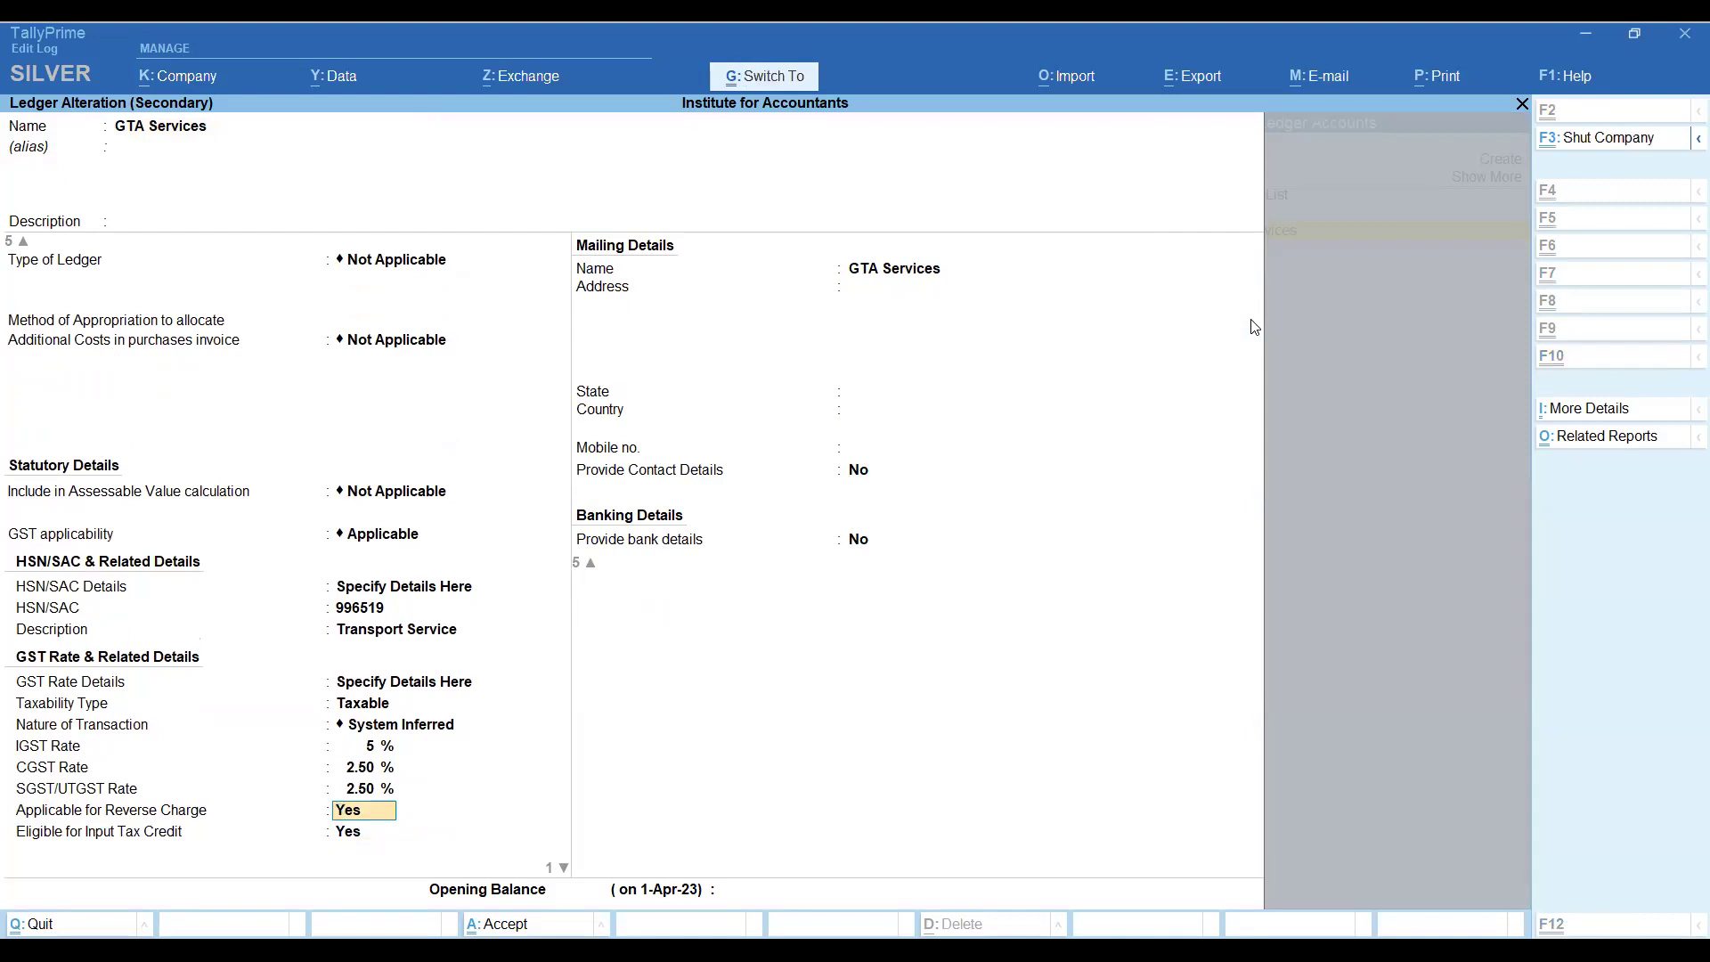
key("ctrl+a")
key("ctrl+a")
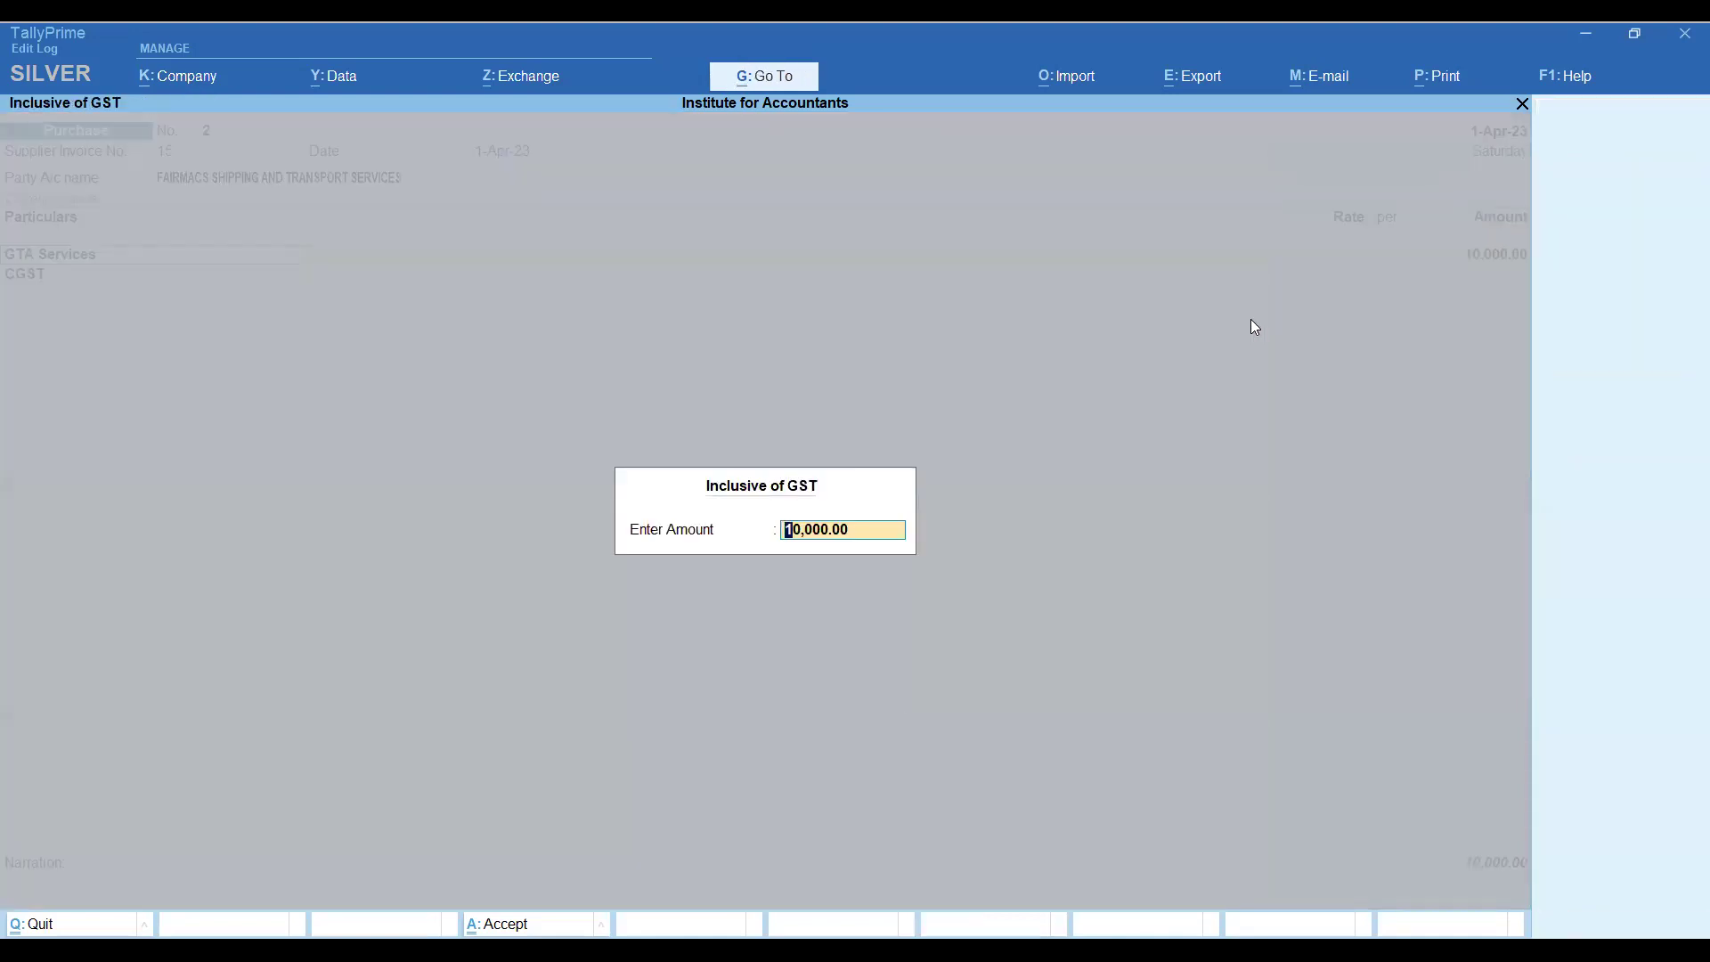
Reaccept the 10,000 GTA Services amount and its GST details, and retry the CGST tax line.
key("ctrl+a")
key("Return")
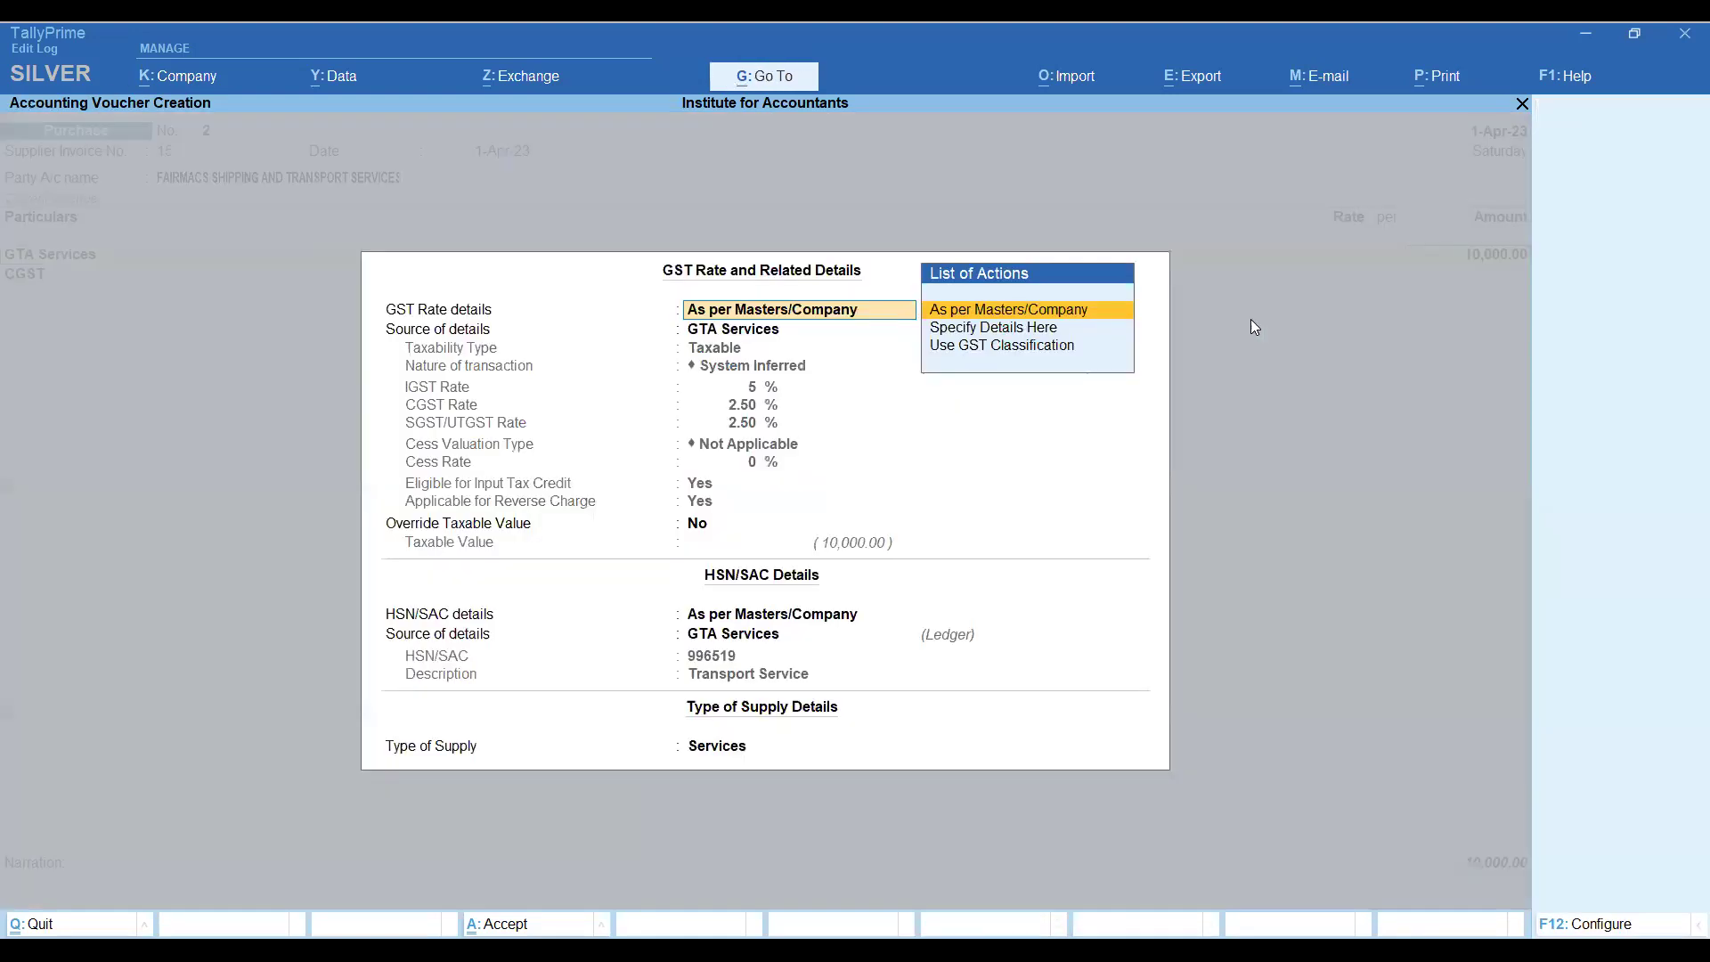
key("Return")
key("Return")
key("Return")
key("Return")
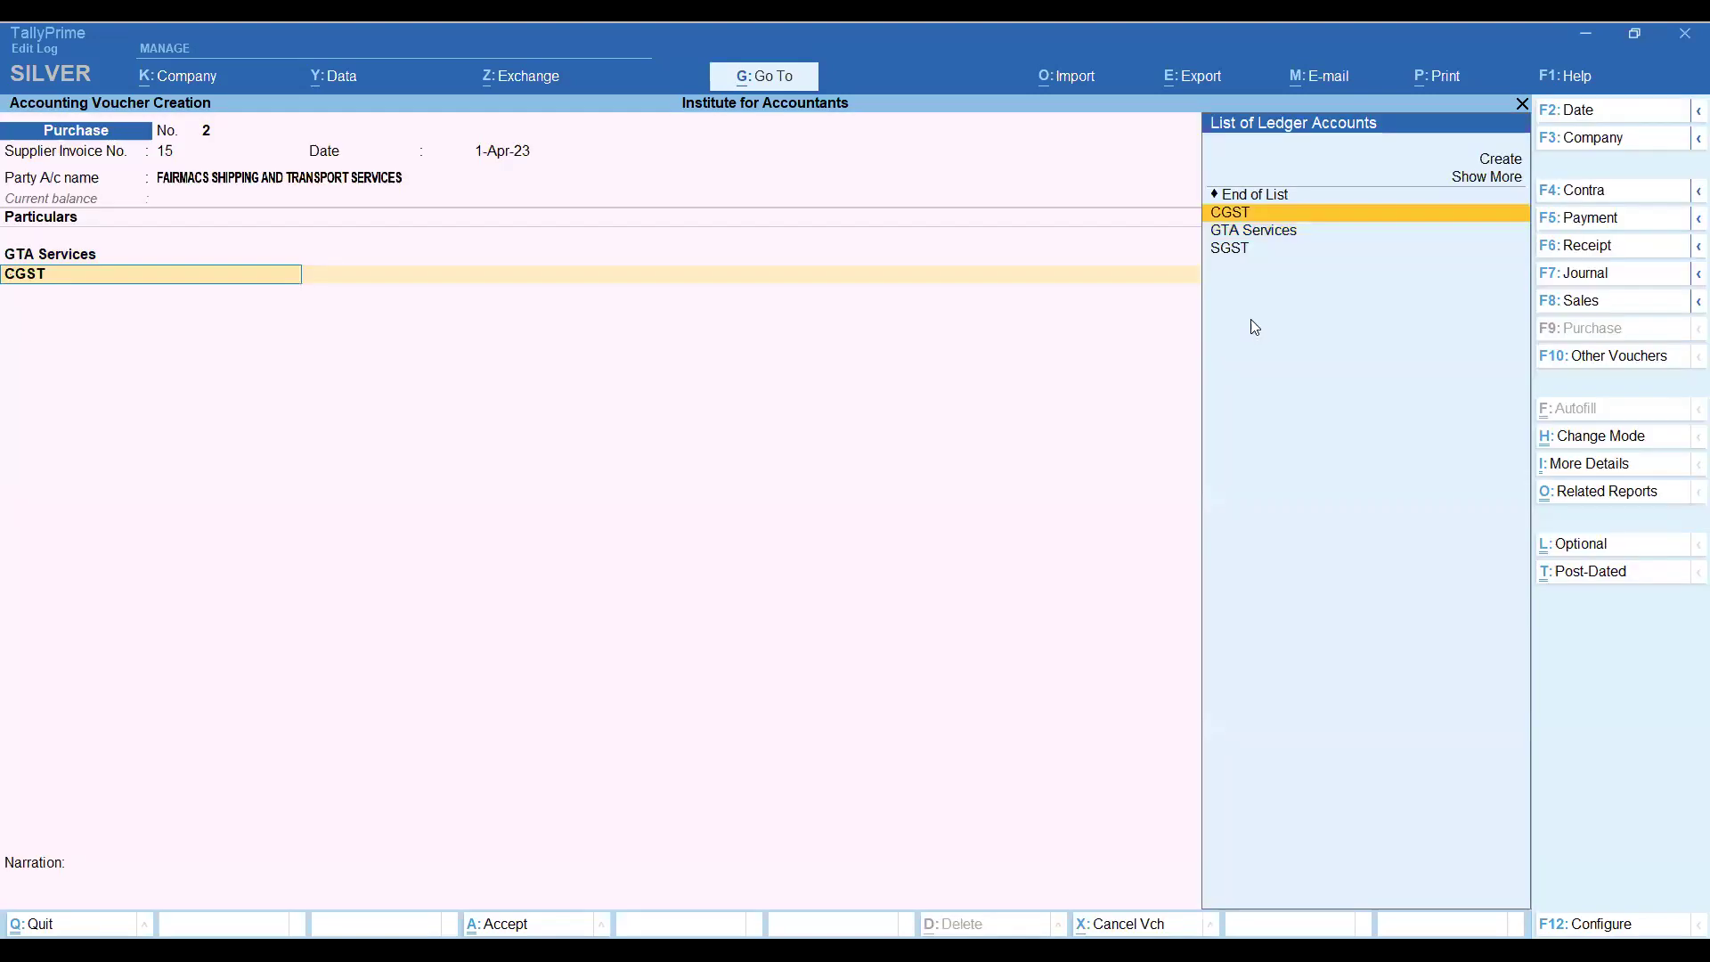
key("Return")
key("Return")
key("Return")
key("Return")
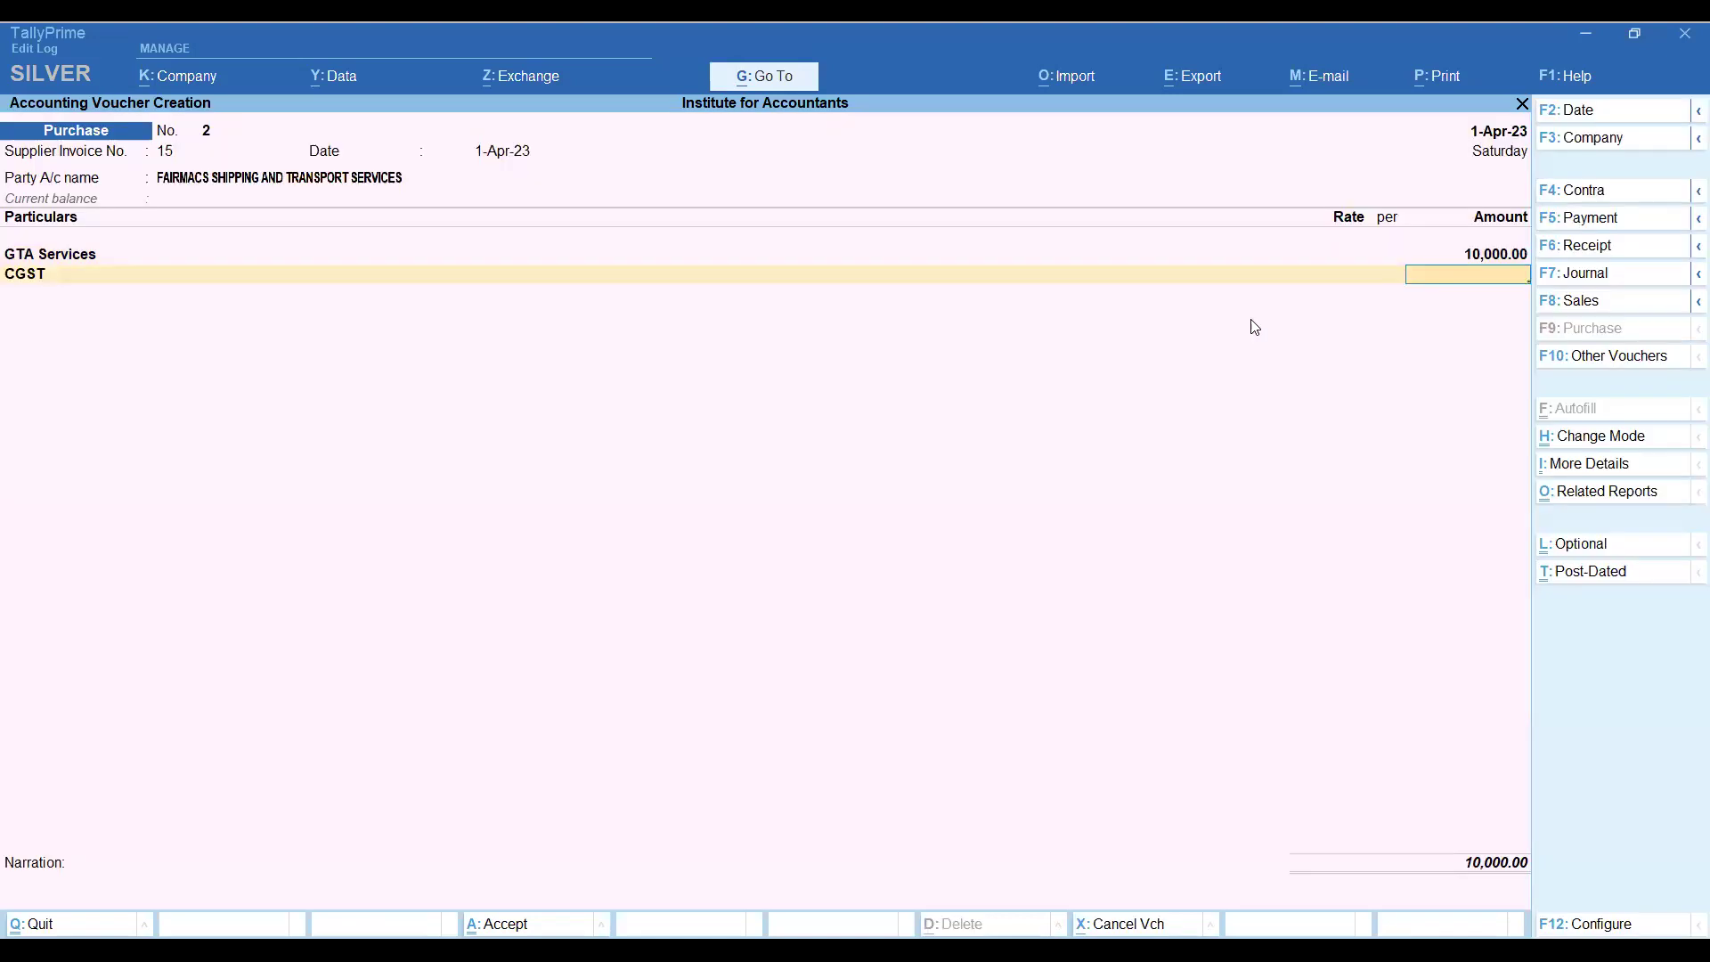
Reopen the GTA Services line's GST details and go back through the voucher to the party account name.
key("BackSpace")
key("BackSpace")
key("Return")
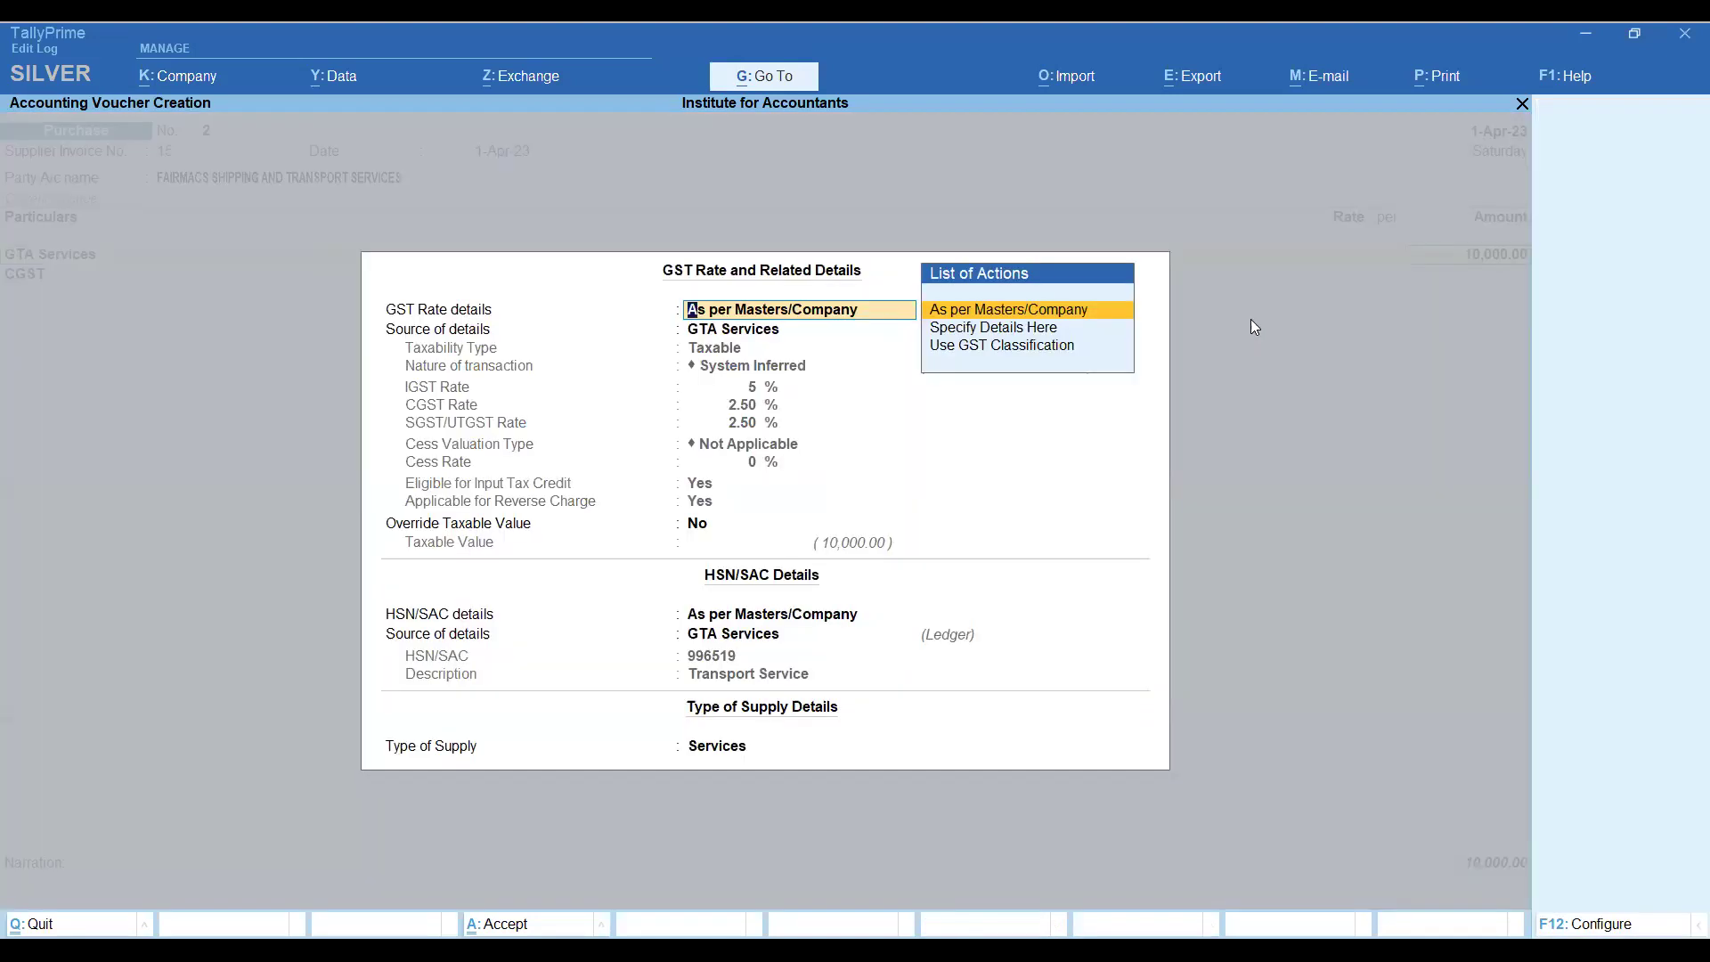
key("Return")
key("BackSpace")
key("BackSpace")
key("BackSpace")
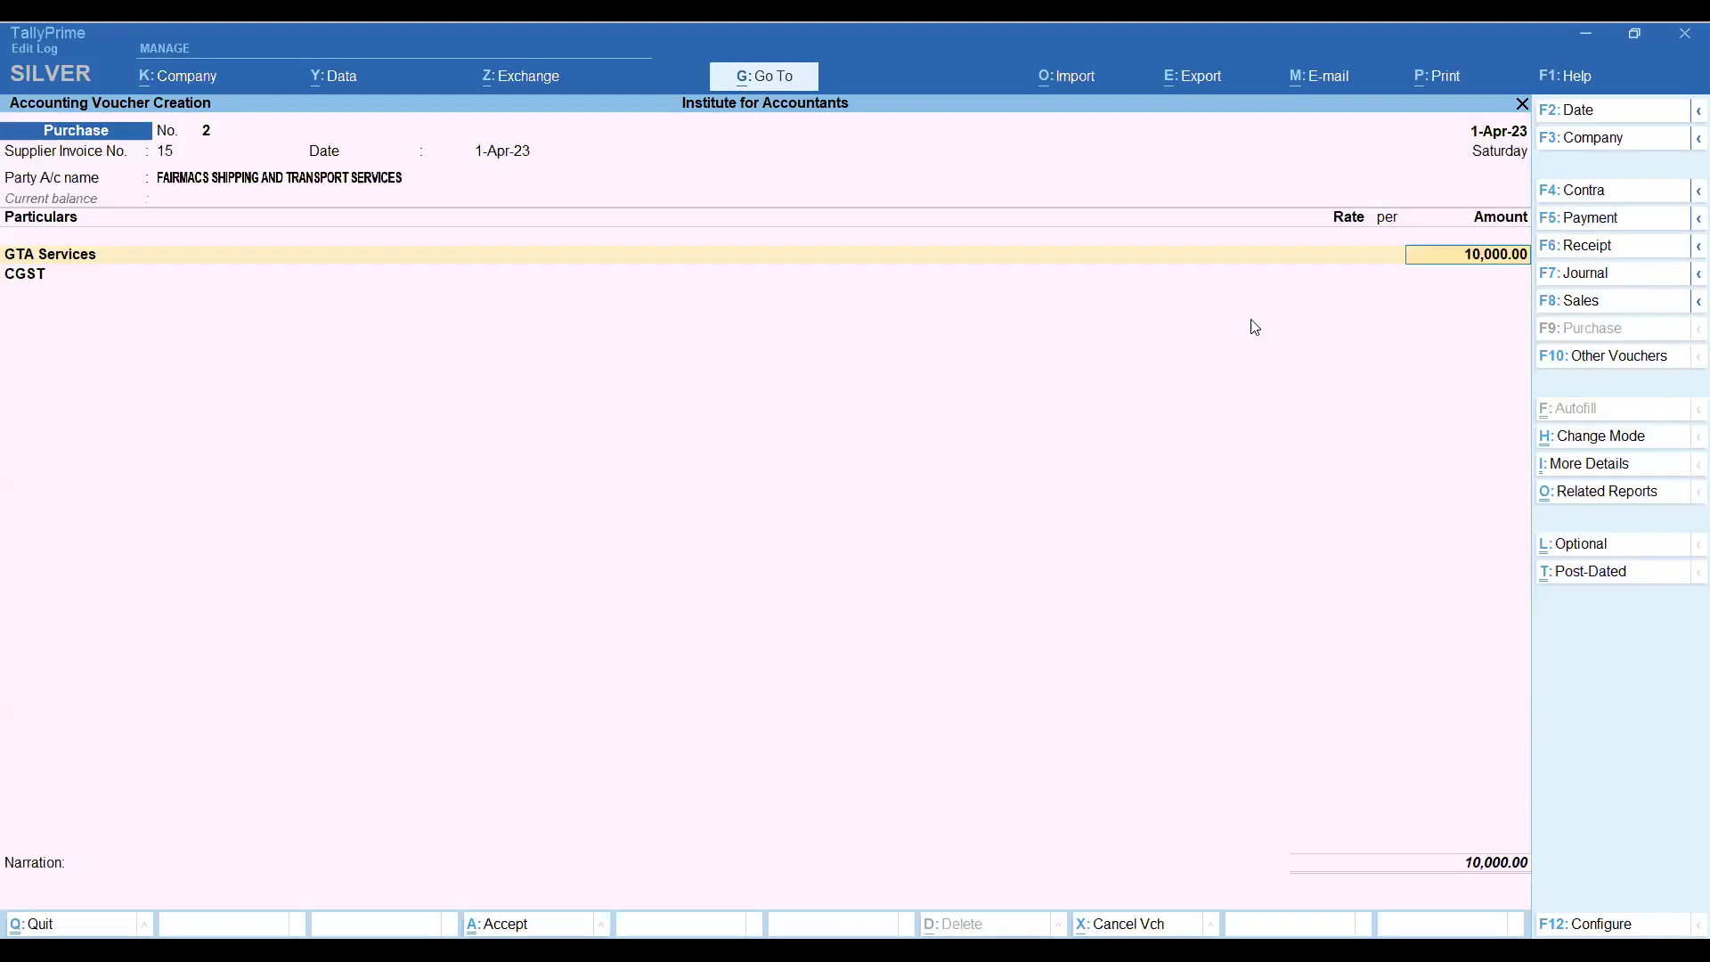
key("BackSpace")
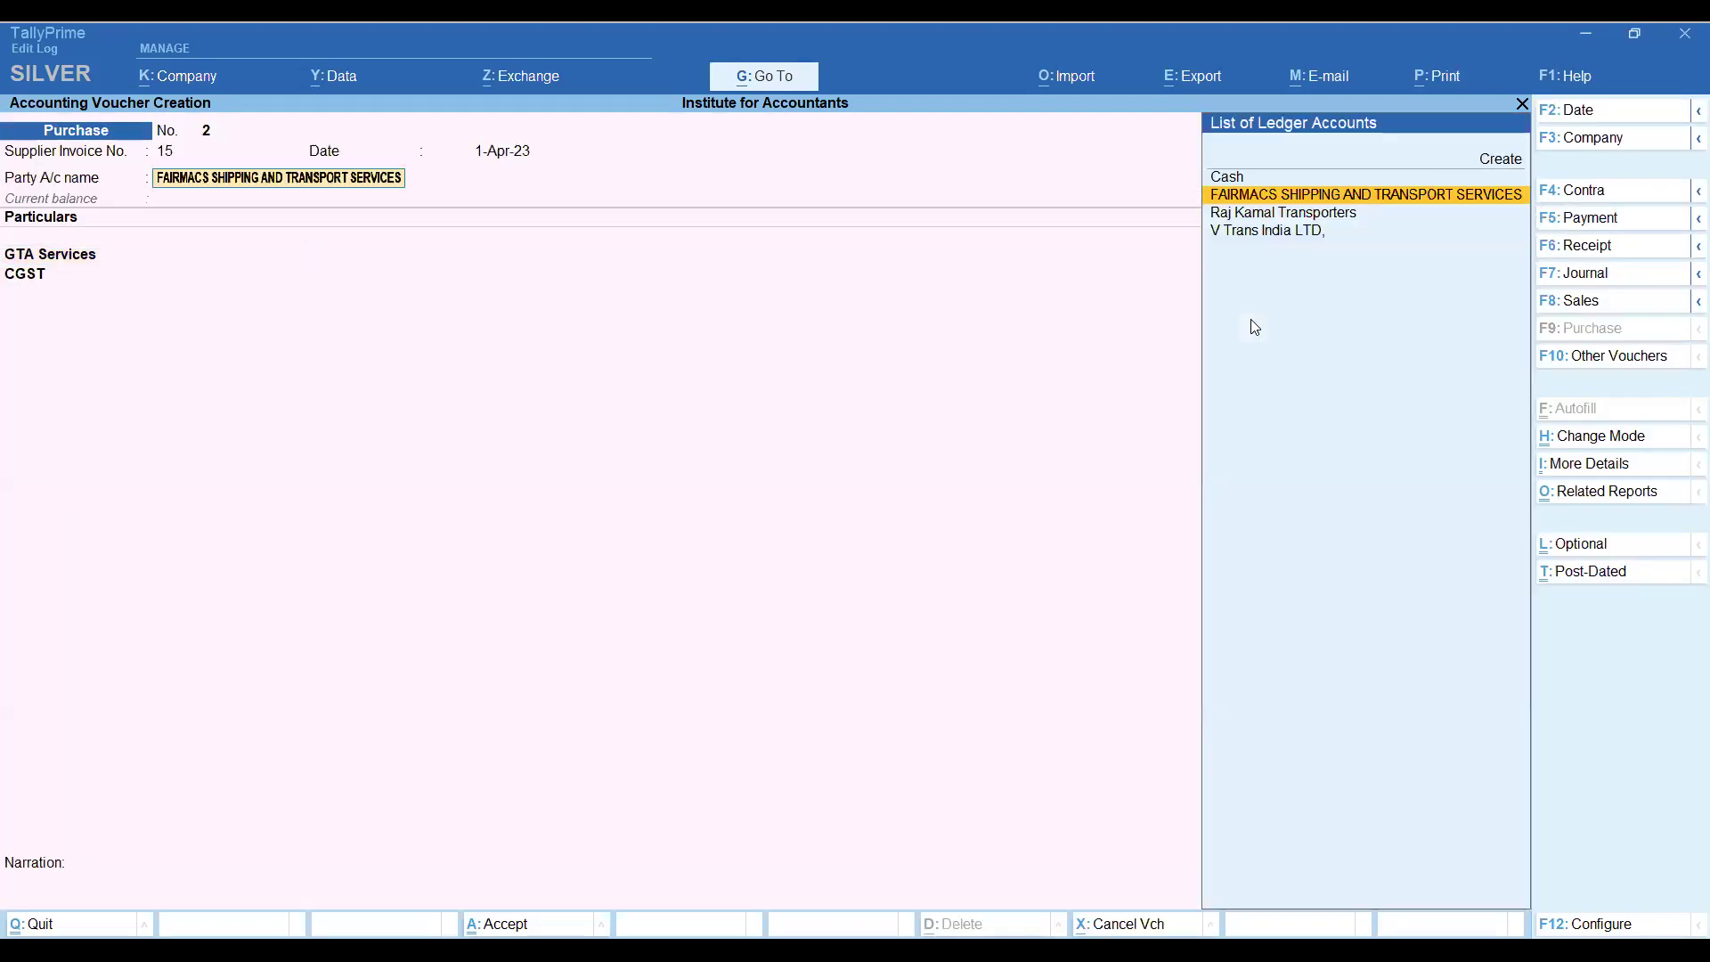
Keep FAIRMACS SHIPPING AND TRANSPORT SERVICES as the party and go through the voucher's receipt and import details.
key("Return")
key("Return")
key("Return")
key("Return")
key("Return")
key("Return")
key("Return")
key("Return")
key("Return")
key("Return")
key("Return")
key("Return")
key("Return")
key("Return")
key("Return")
key("Return")
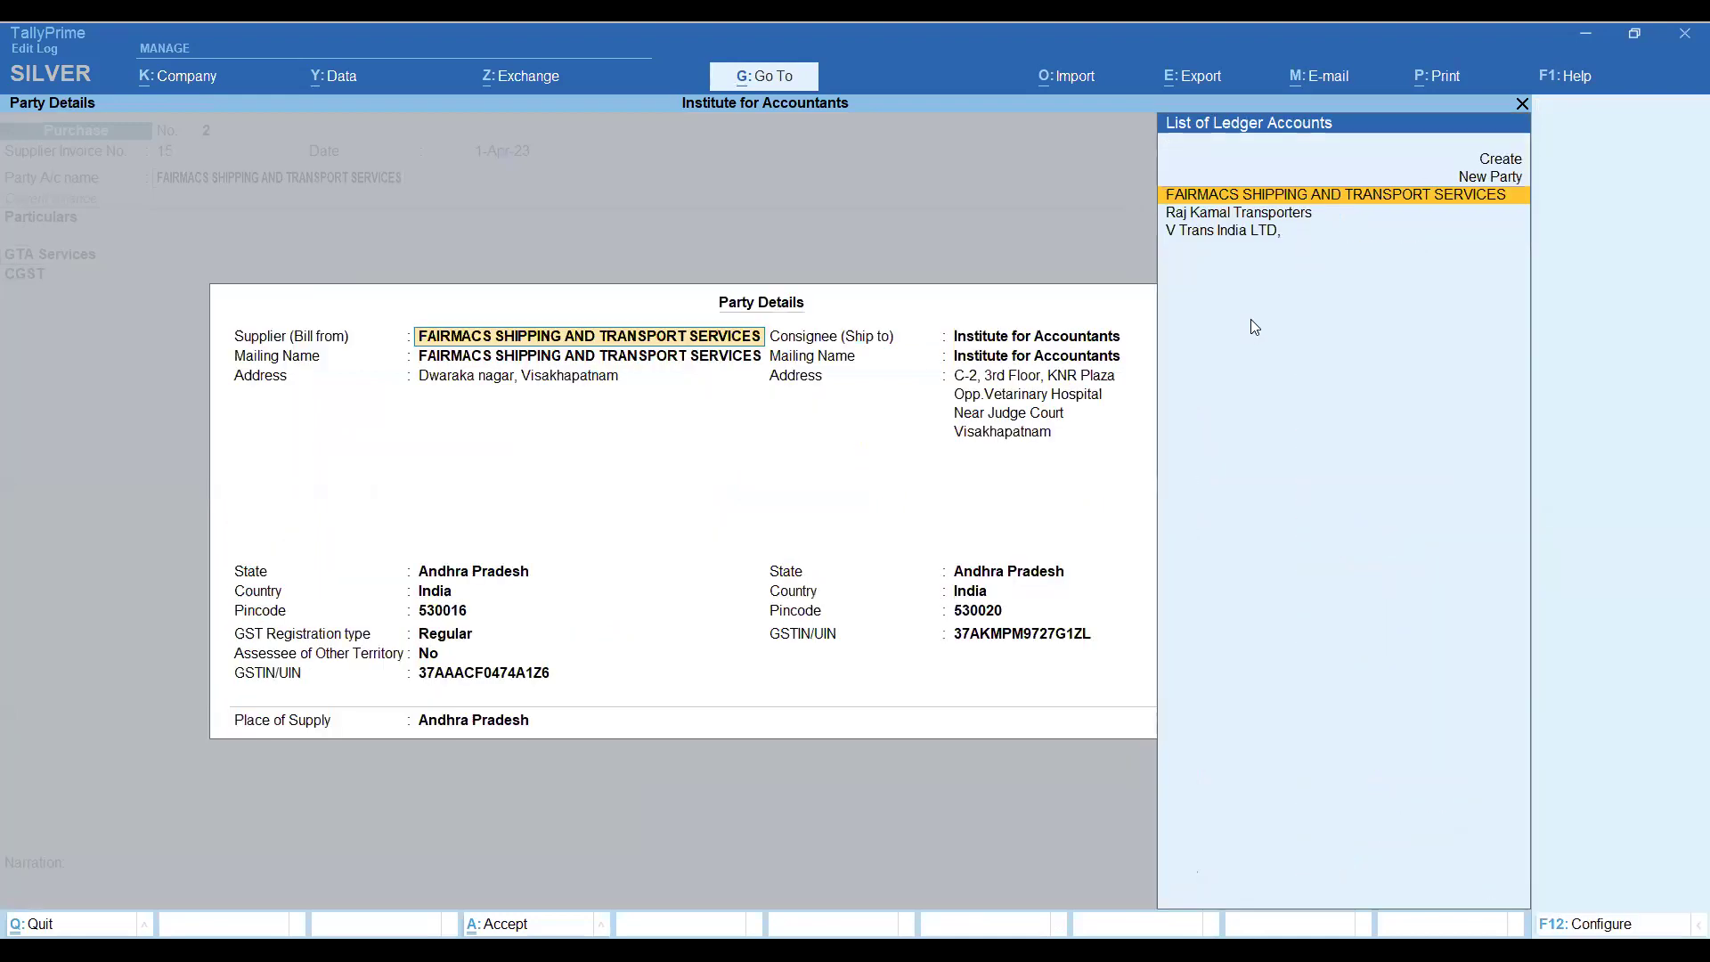
Check the supplier and consignee addresses, GST registration and place of supply in the party details, and return to the voucher lines.
key("Return")
key("Return")
key("Return")
key("Return")
key("Return")
key("Return")
key("Return")
key("Return")
key("Return")
key("Return")
key("Return")
key("Return")
key("Return")
key("Return")
key("Return")
key("Return")
key("Return")
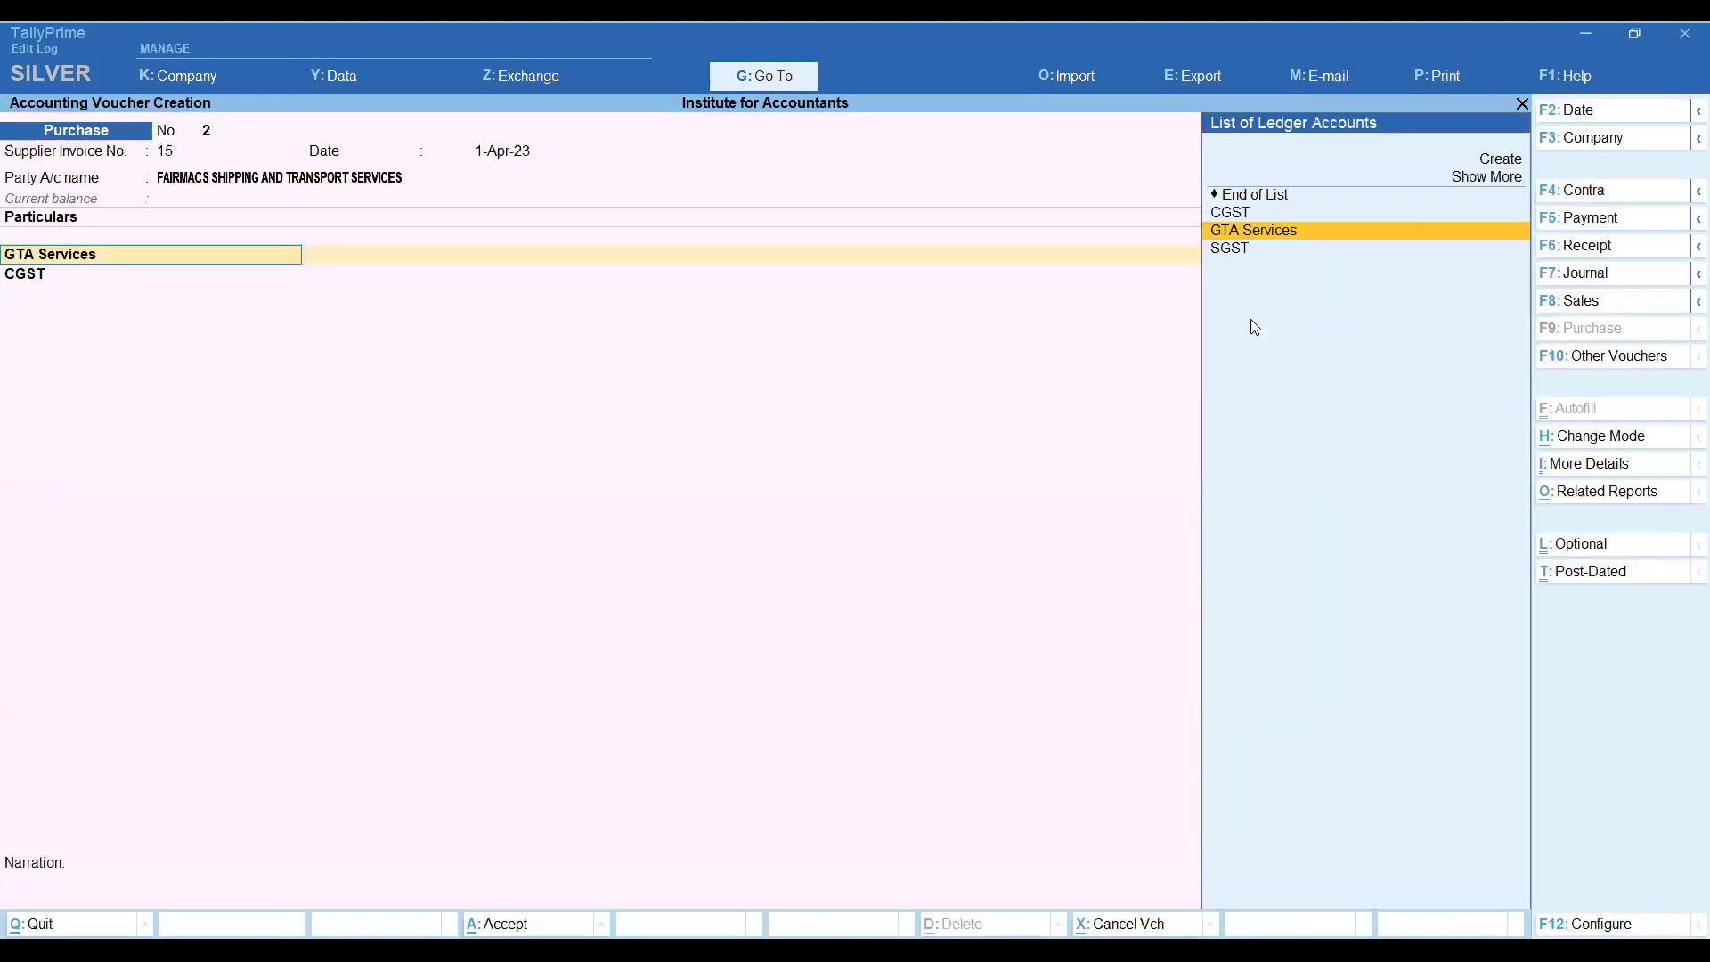
Recheck the nature of transaction and reverse charge applicability in the GST details of the GTA Services line.
key("Return")
key("Return")
key("Return")
key("Return")
key("Return")
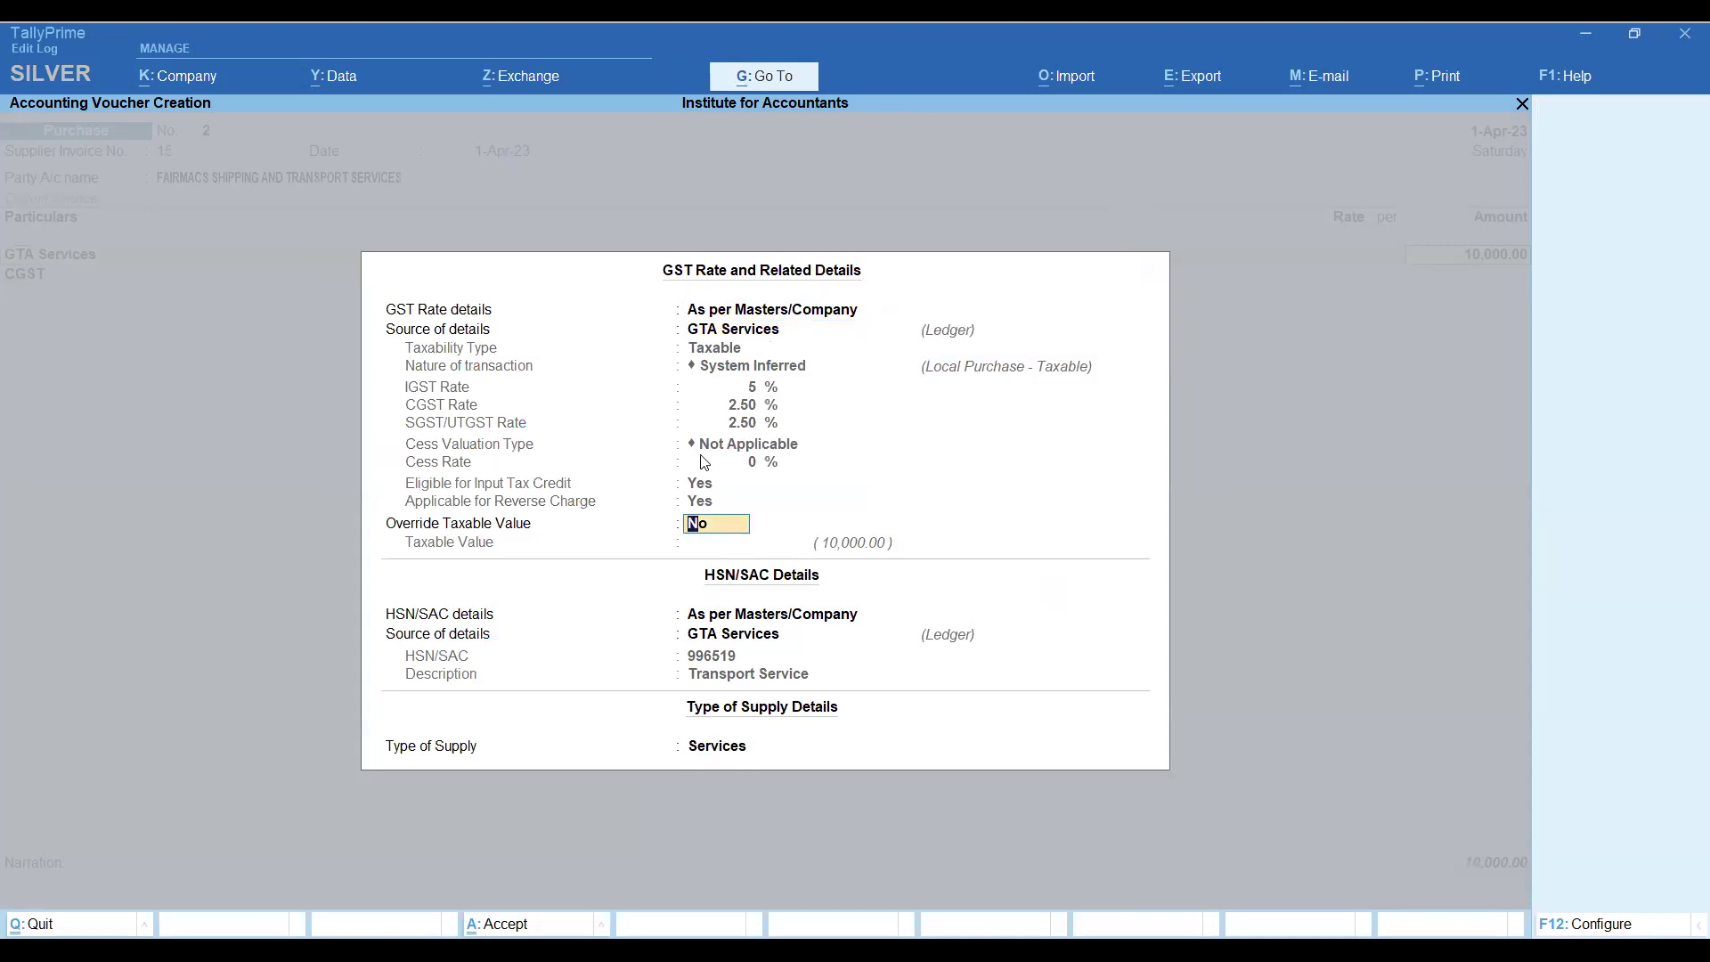
key("Return")
key("Return")
key("Return")
key("Return")
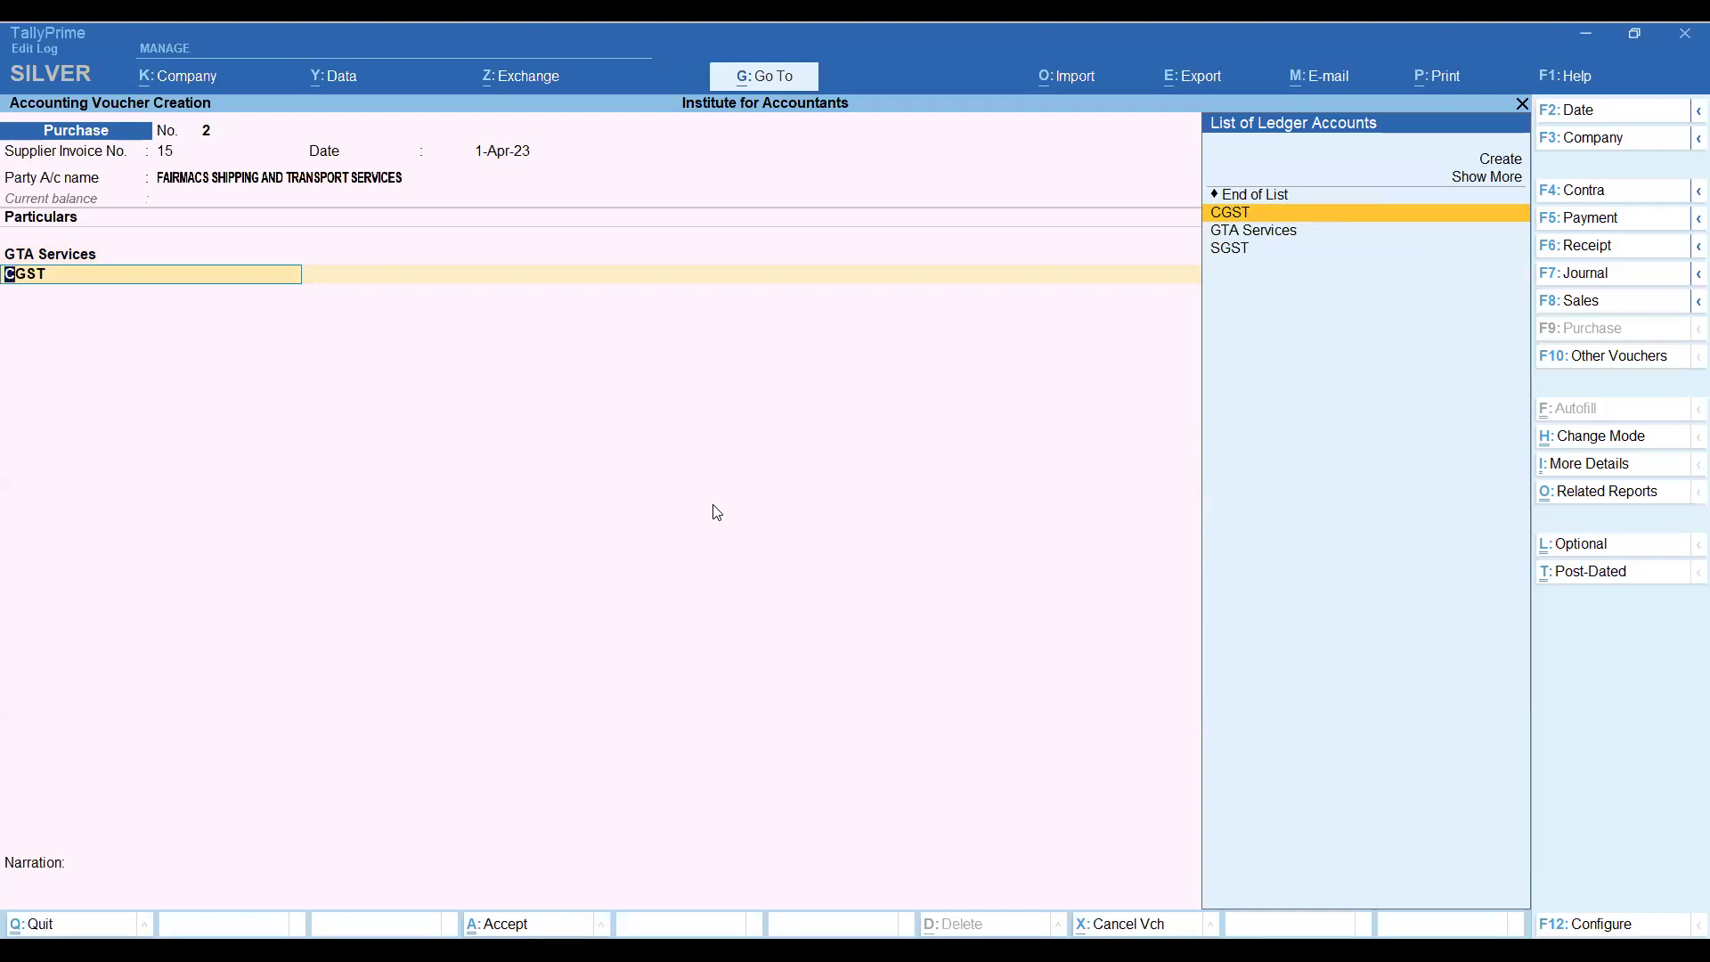
Replace the CGST line with End of List, save the purchase voucher, and close voucher entry.
key("Up")
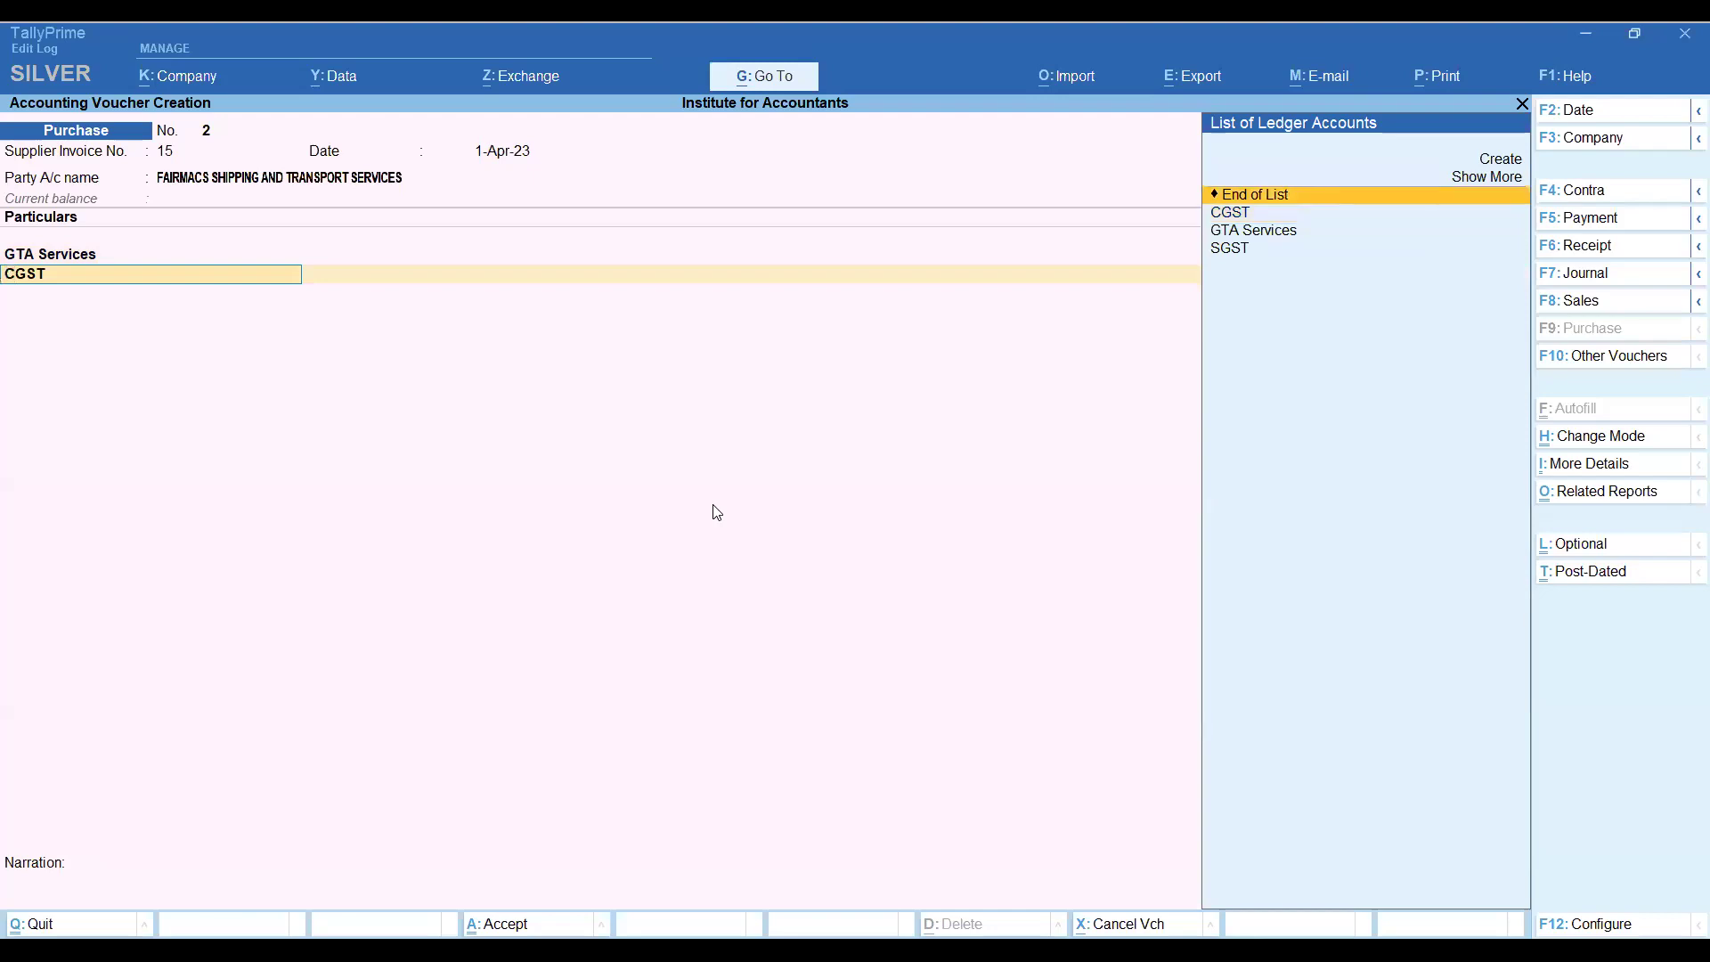
key("Return")
key("Return")
key("Return")
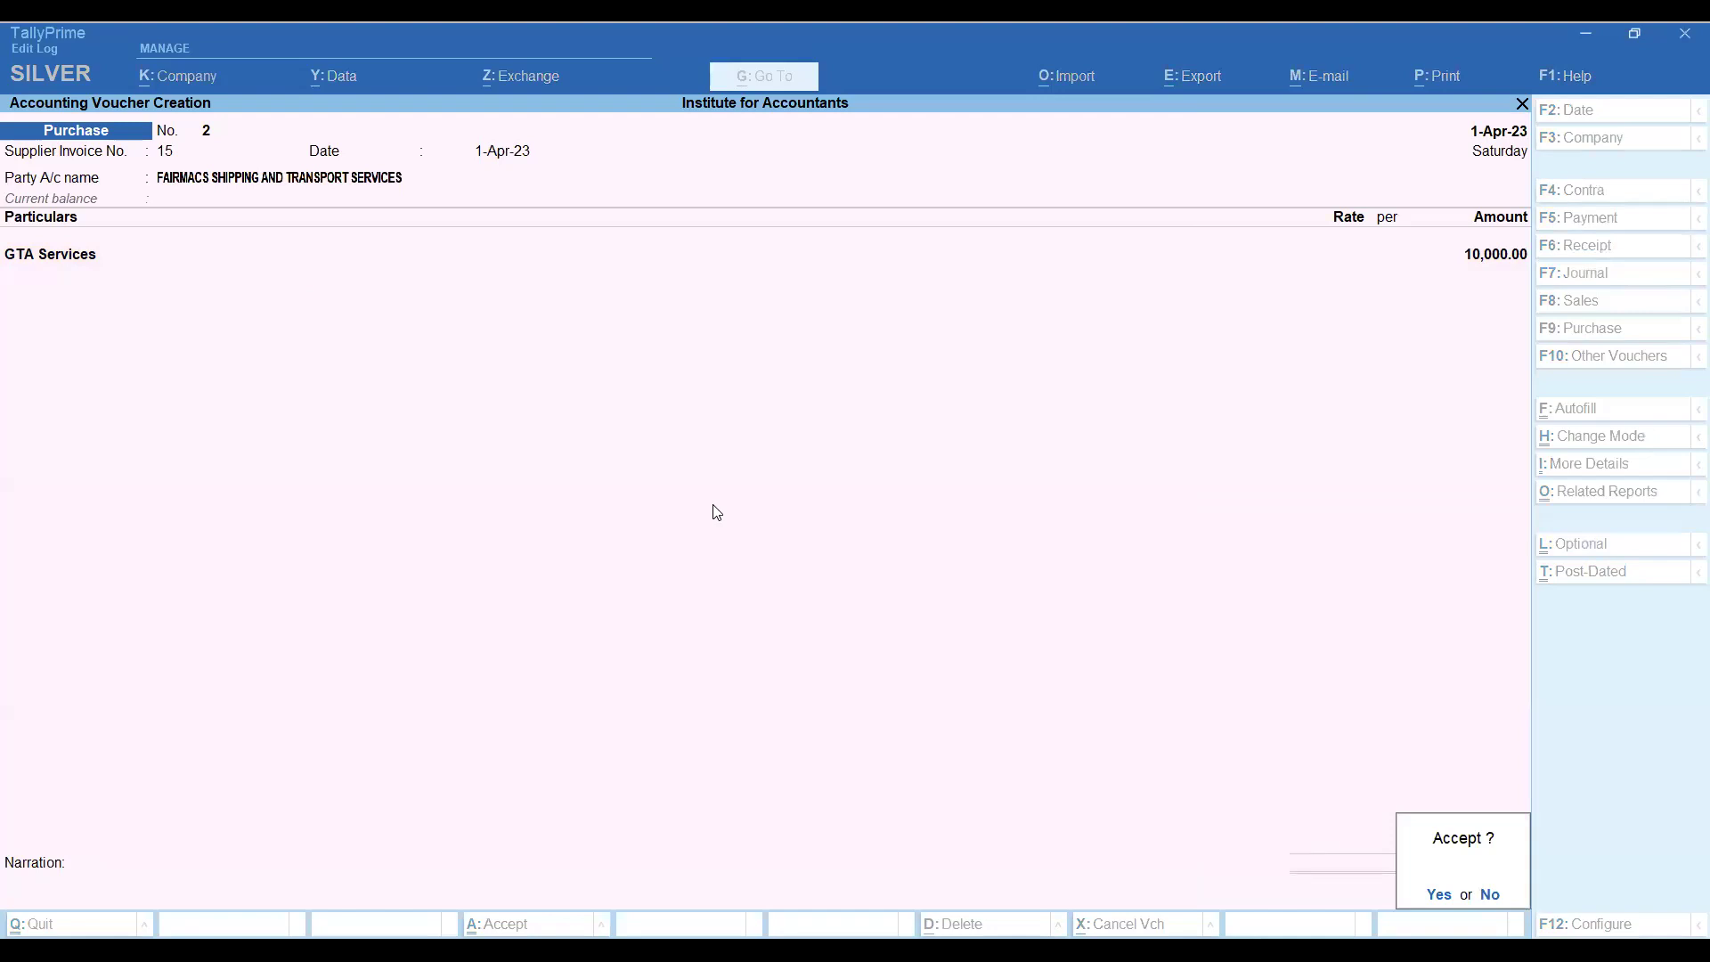
key("Return")
key("Escape")
Open the GSTR-2B Reconciliation report from the statutory GST reports.
key("Down")
key("Down")
key("Down")
key("Down")
key("Down")
key("Down")
key("Down")
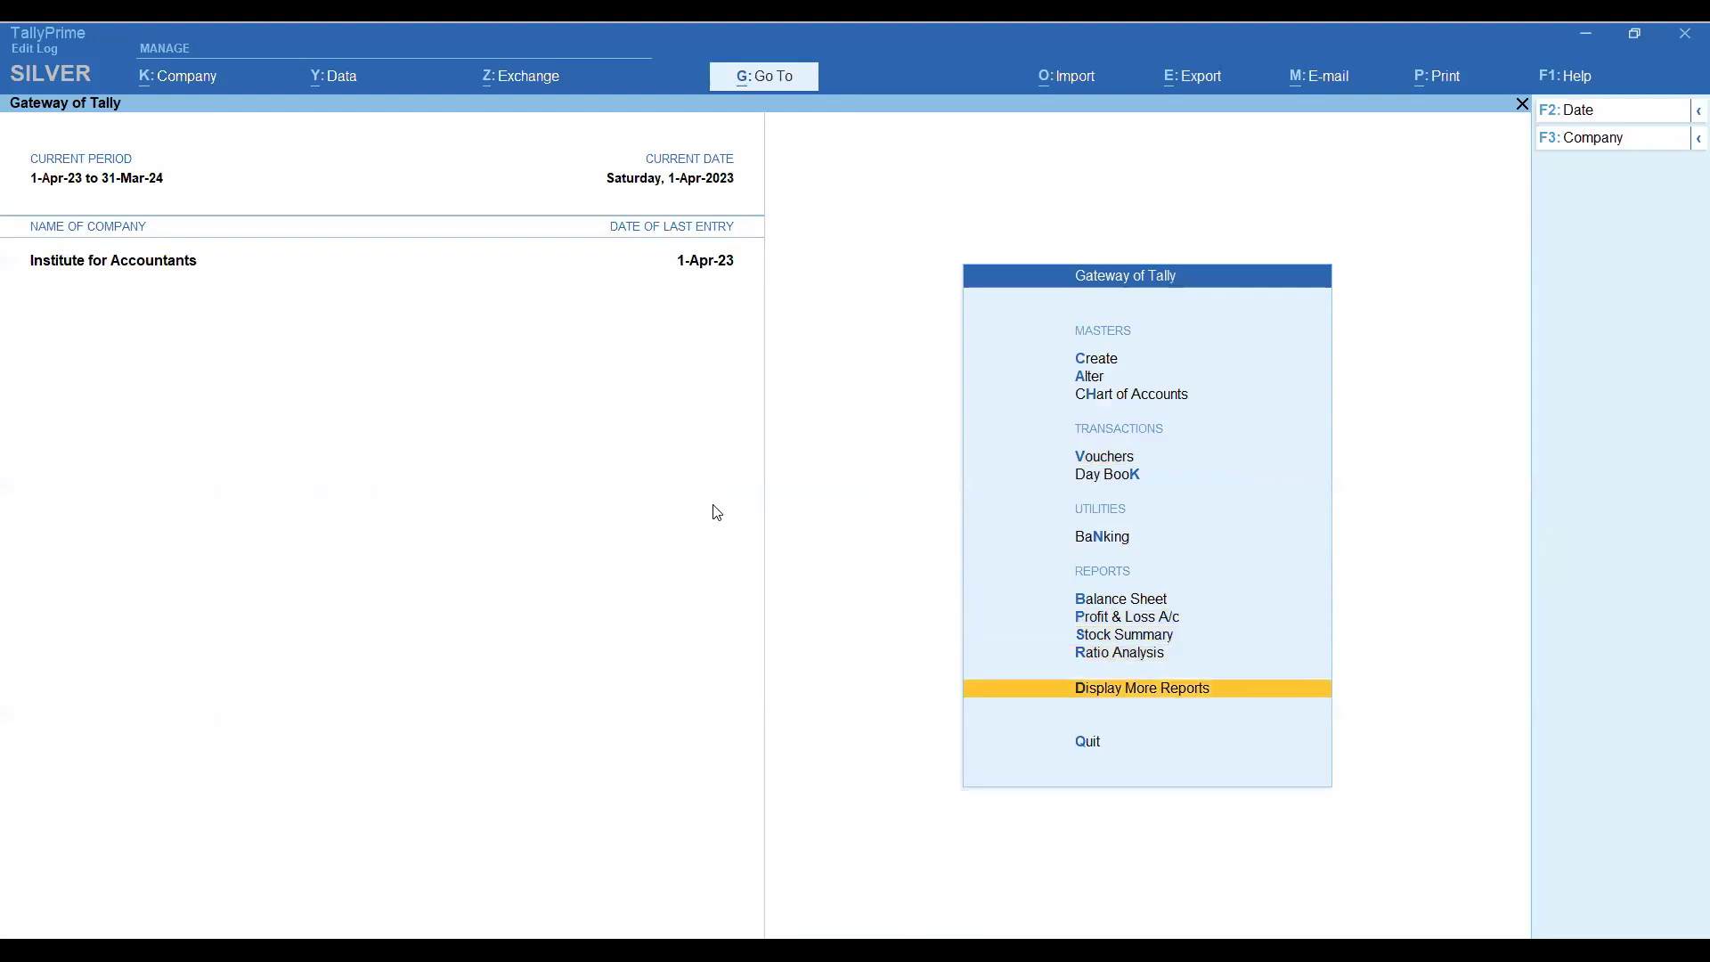
key("Return")
key("Down")
key("Down")
key("Down")
key("Down")
key("Down")
key("Down")
key("Down")
key("Down")
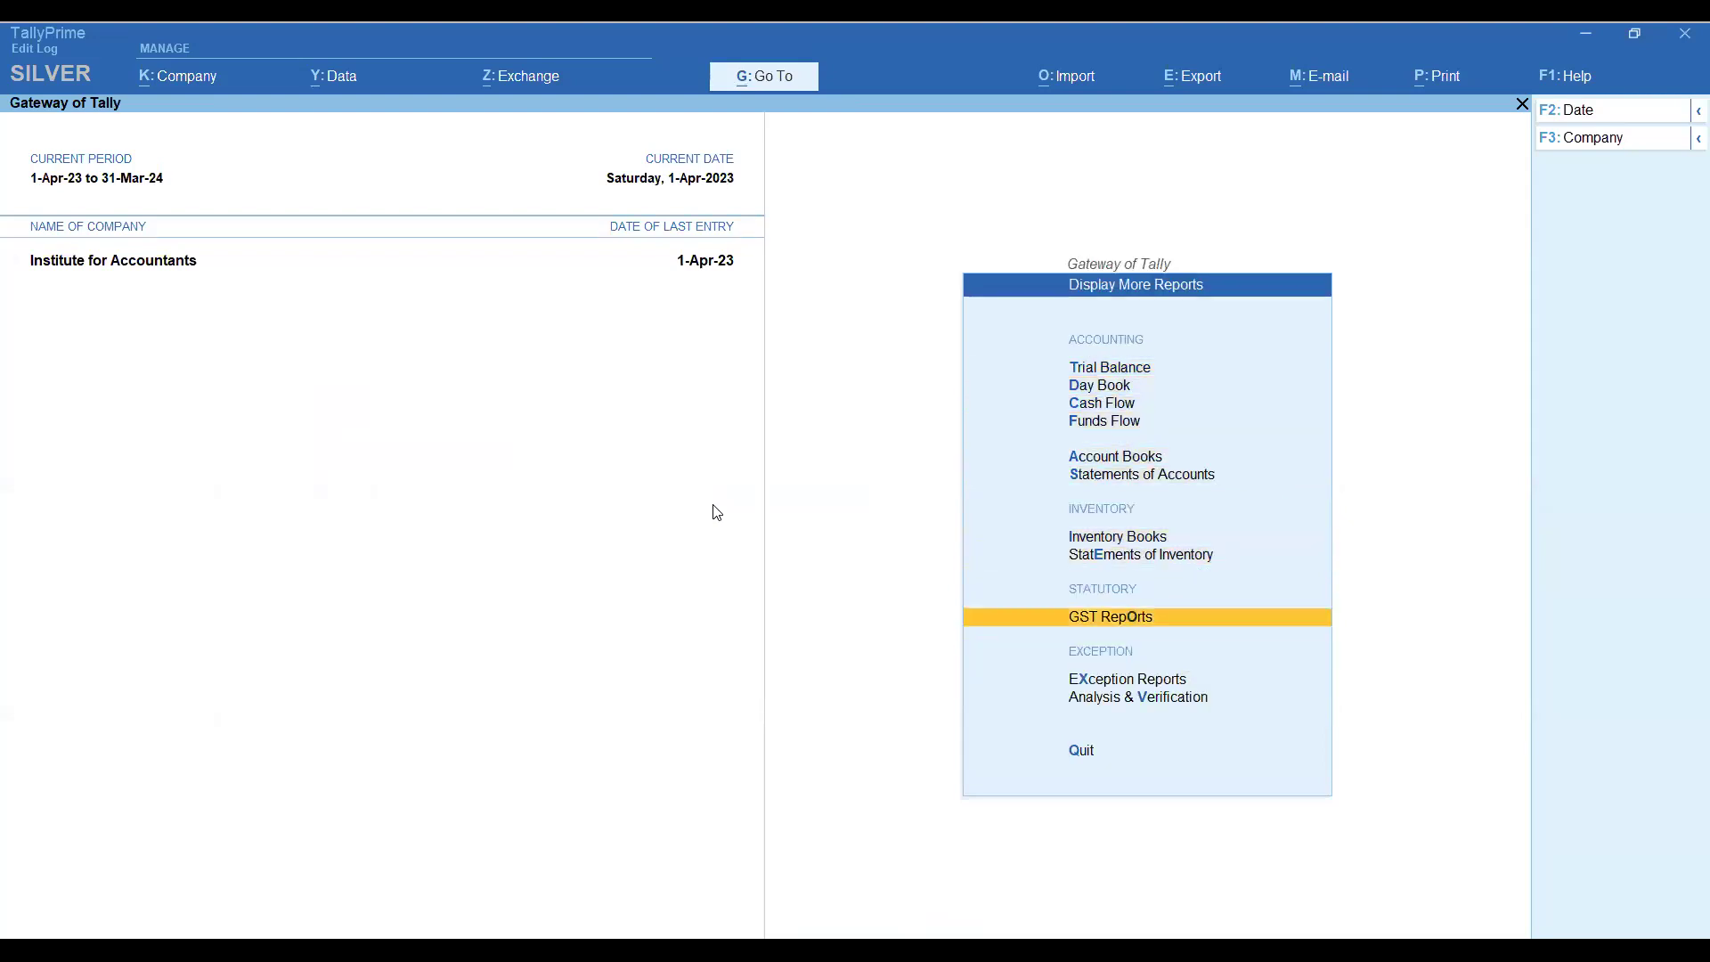
key("Return")
key("Down")
key("Down")
key("Down")
key("Down")
key("Down")
key("Down")
key("Return")
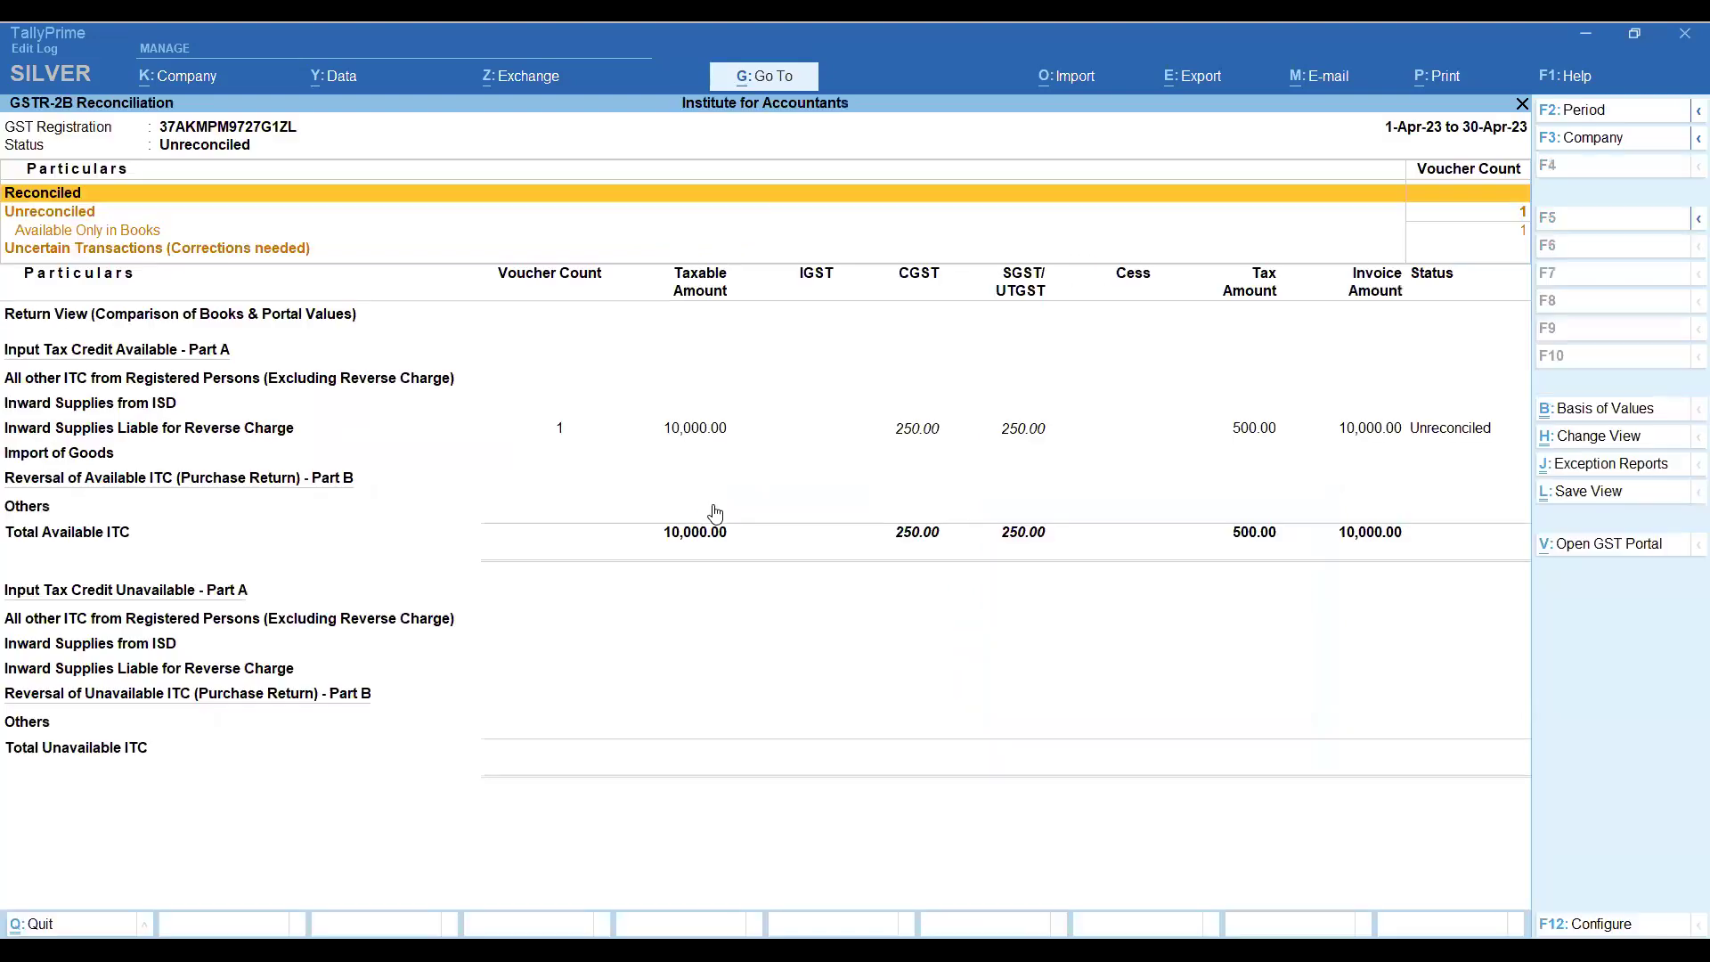
Select Inward Supplies Liable for Reverse Charge under Input Tax Credit Available - Part A to check its voucher and tax amounts.
key("Down")
key("Down")
key("Down")
key("Down")
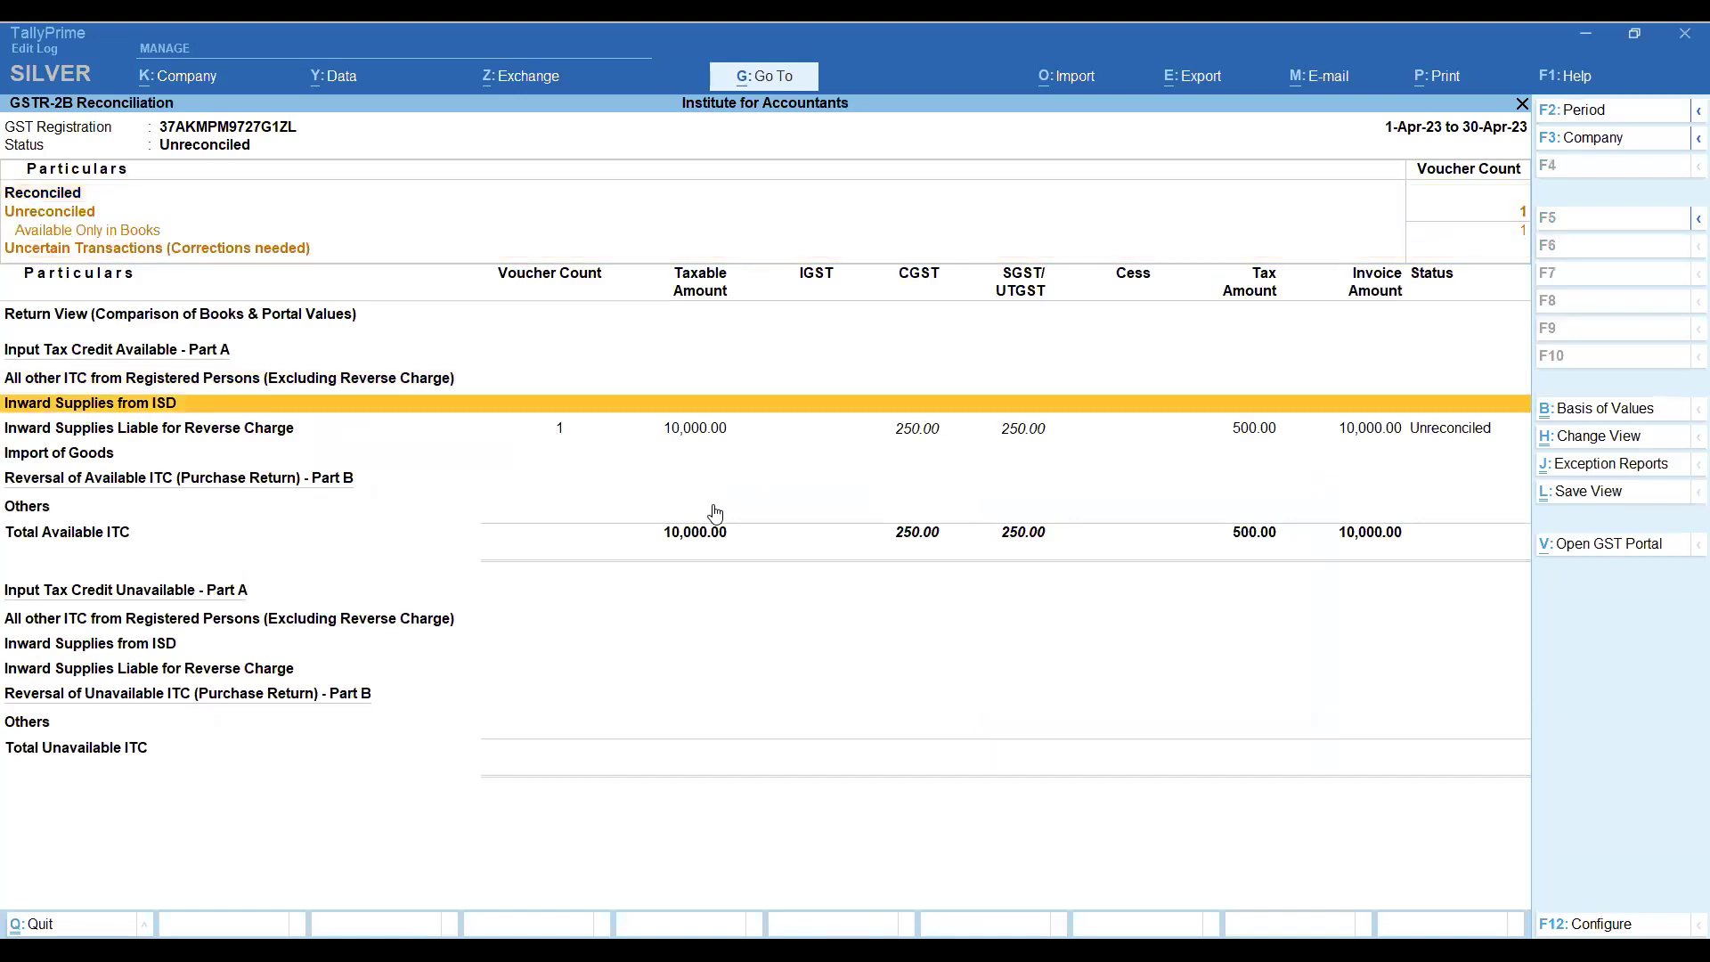
key("Down")
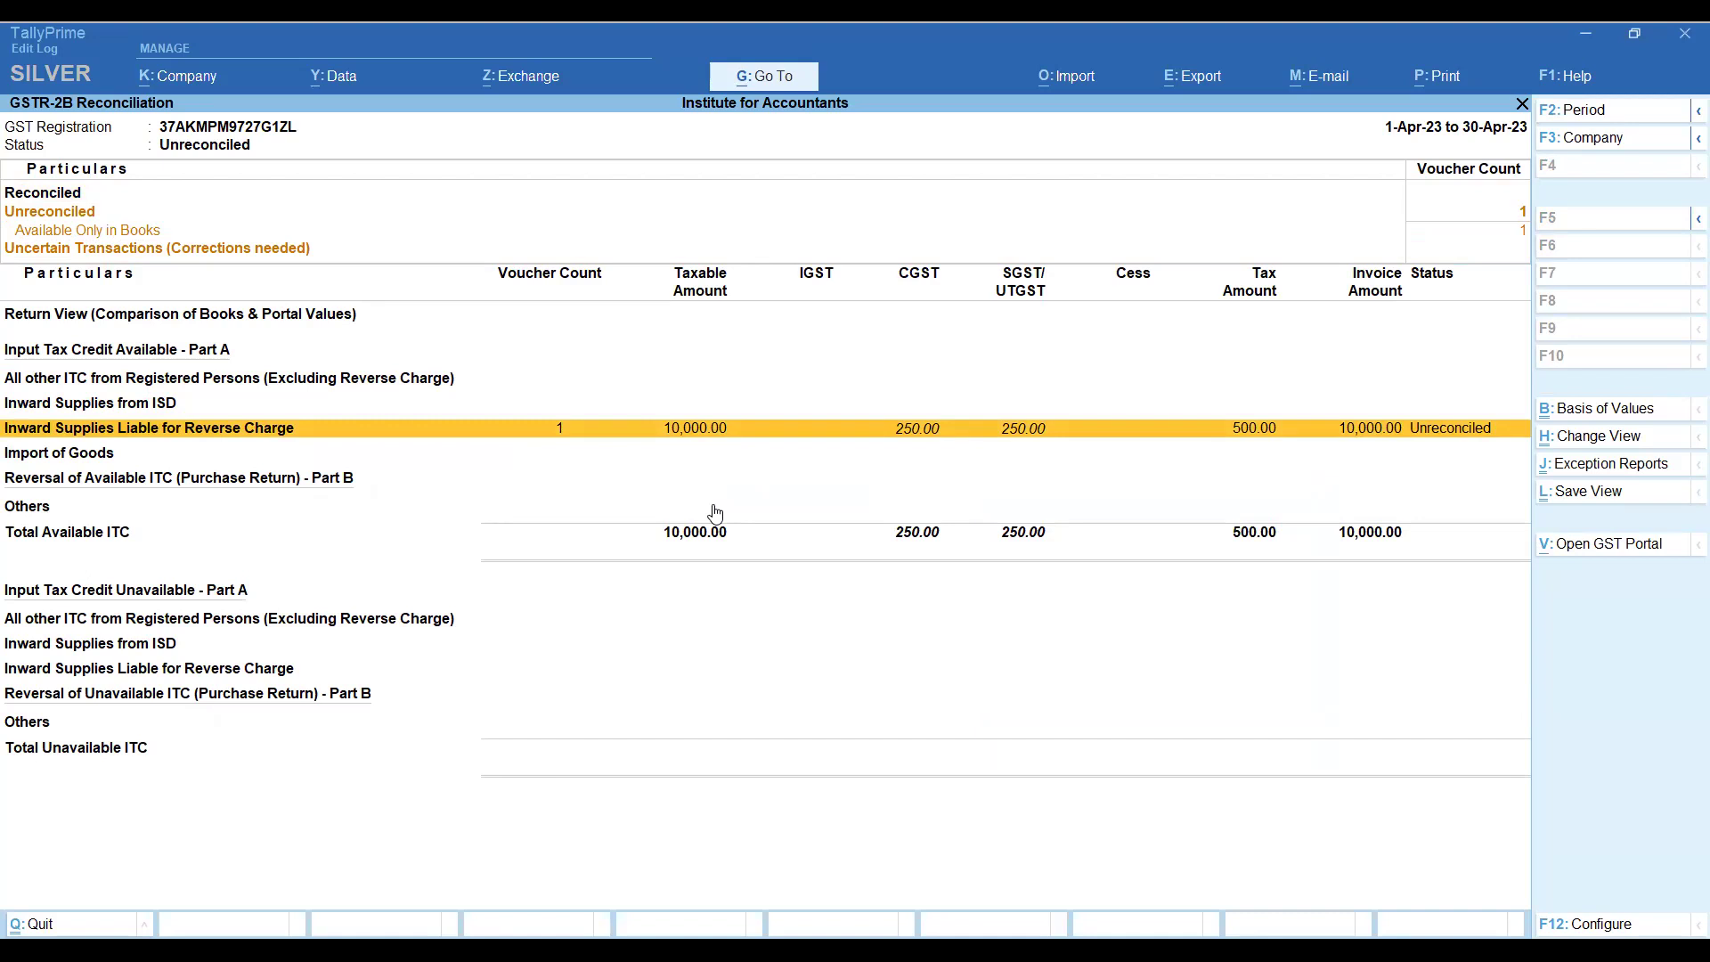
Close the GSTR-2B Reconciliation report and open the GSTR-3B report.
key("Escape")
key("Up")
key("Up")
key("Up")
key("Up")
key("Up")
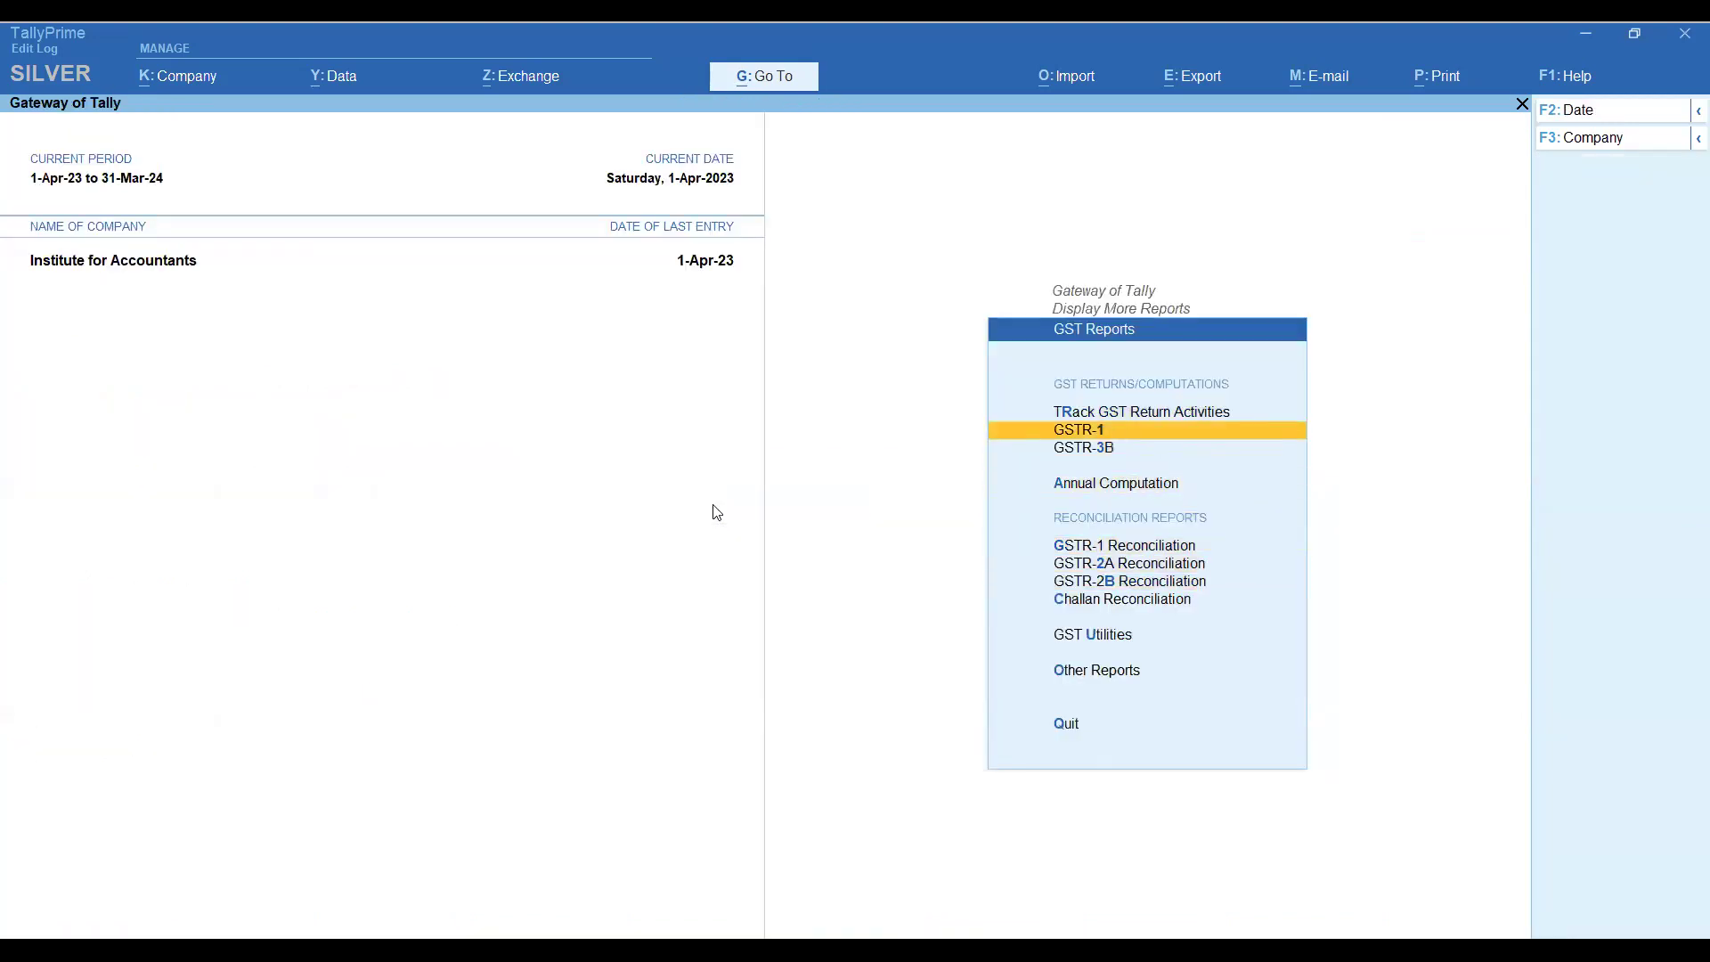
key("Down")
key("Return")
Open section 3.1 Tax on Outward and Reverse Charge Inward Supplies in the GSTR-3B return view.
key("Down")
key("Down")
key("Down")
key("Down")
key("Down")
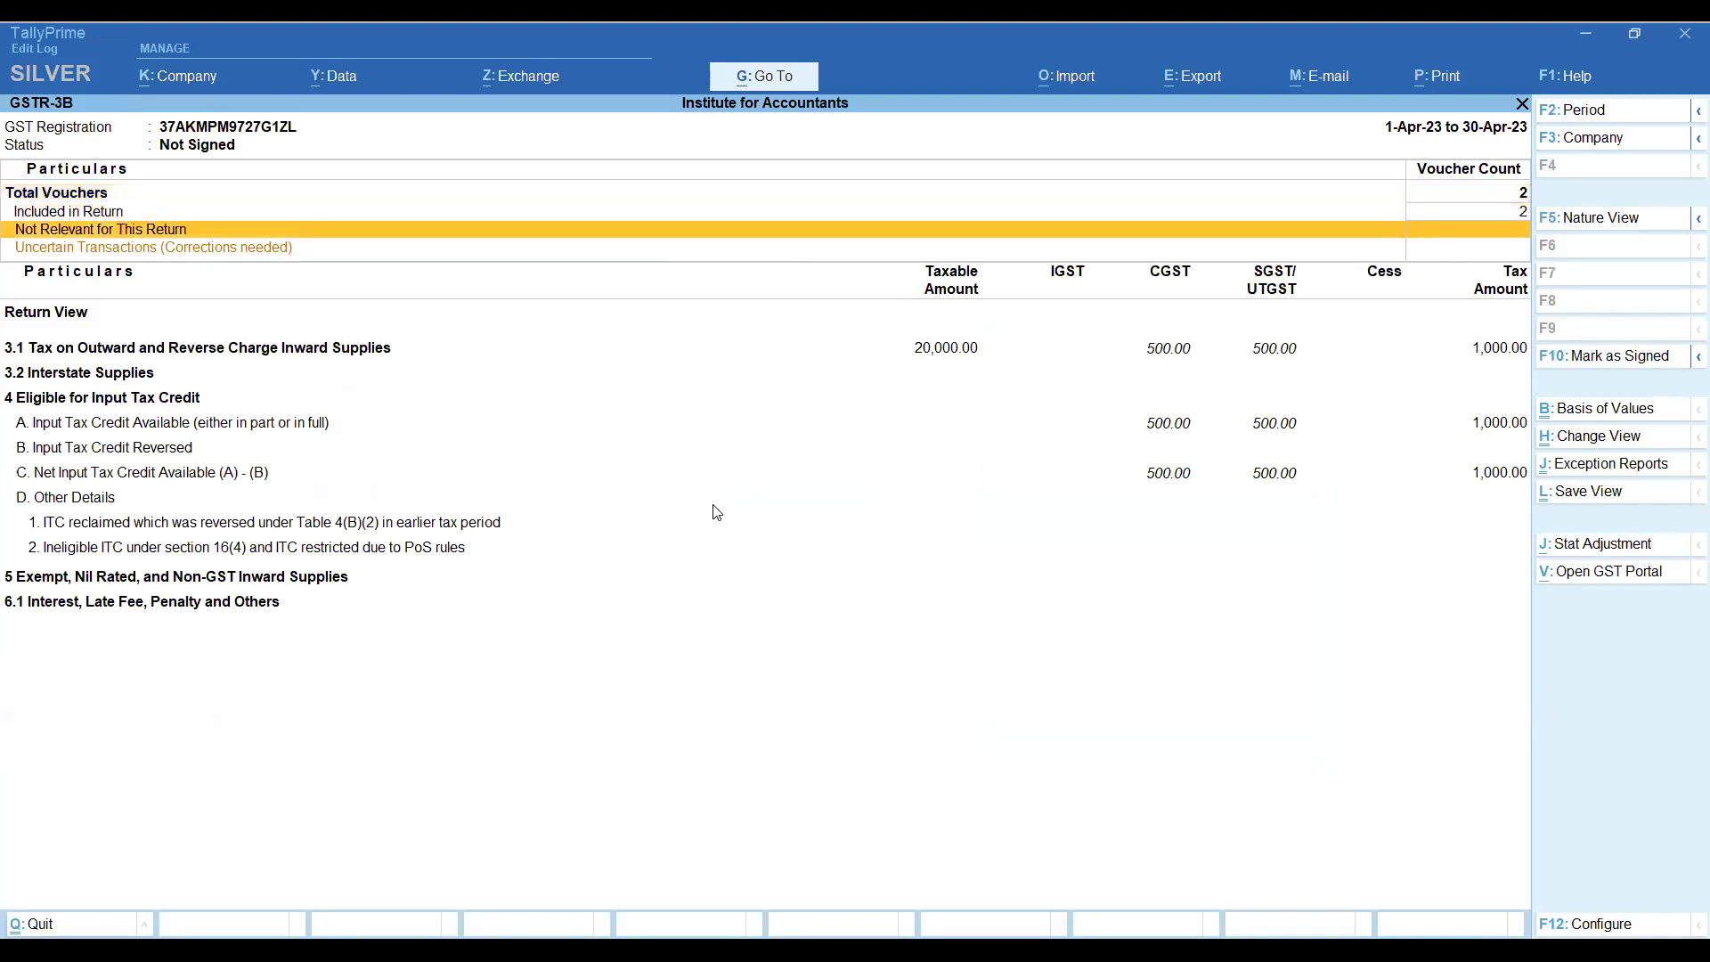
key("Up")
key("Return")
Open 3.1d Inward Supplies (applicable for Reverse Charge) and check the purchase vouchers in its register.
key("Down")
key("Down")
key("Down")
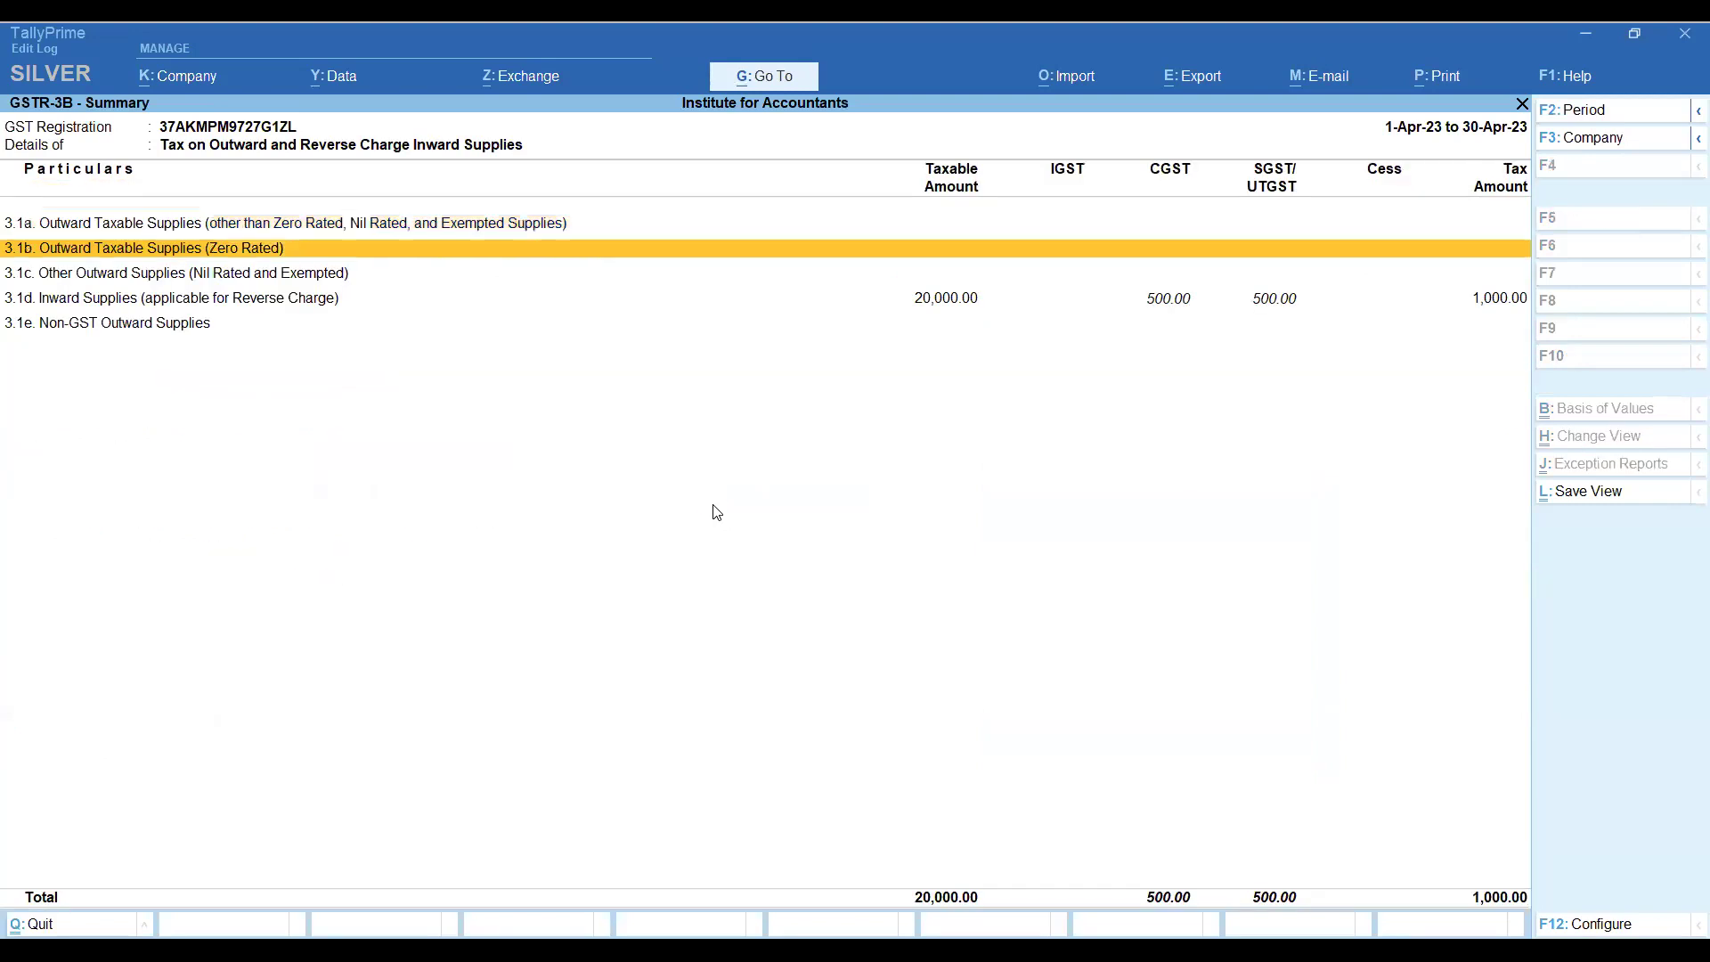
key("Return")
key("Down")
key("Up")
key("Down")
key("Up")
key("Down")
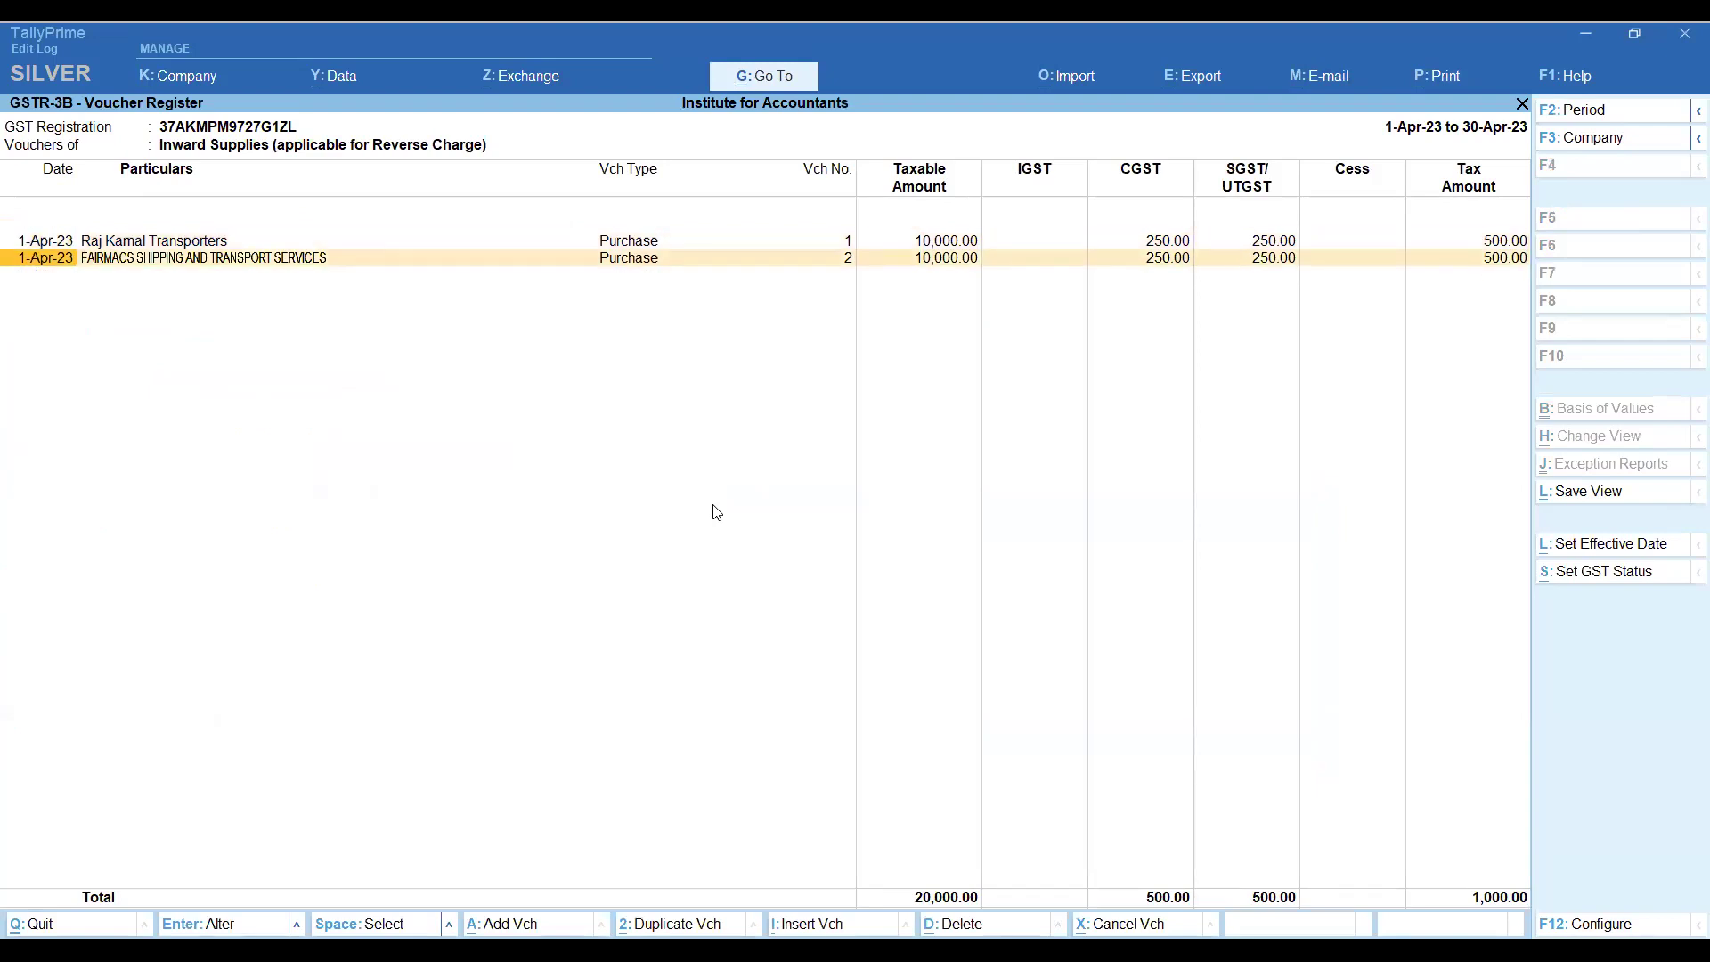
key("Up")
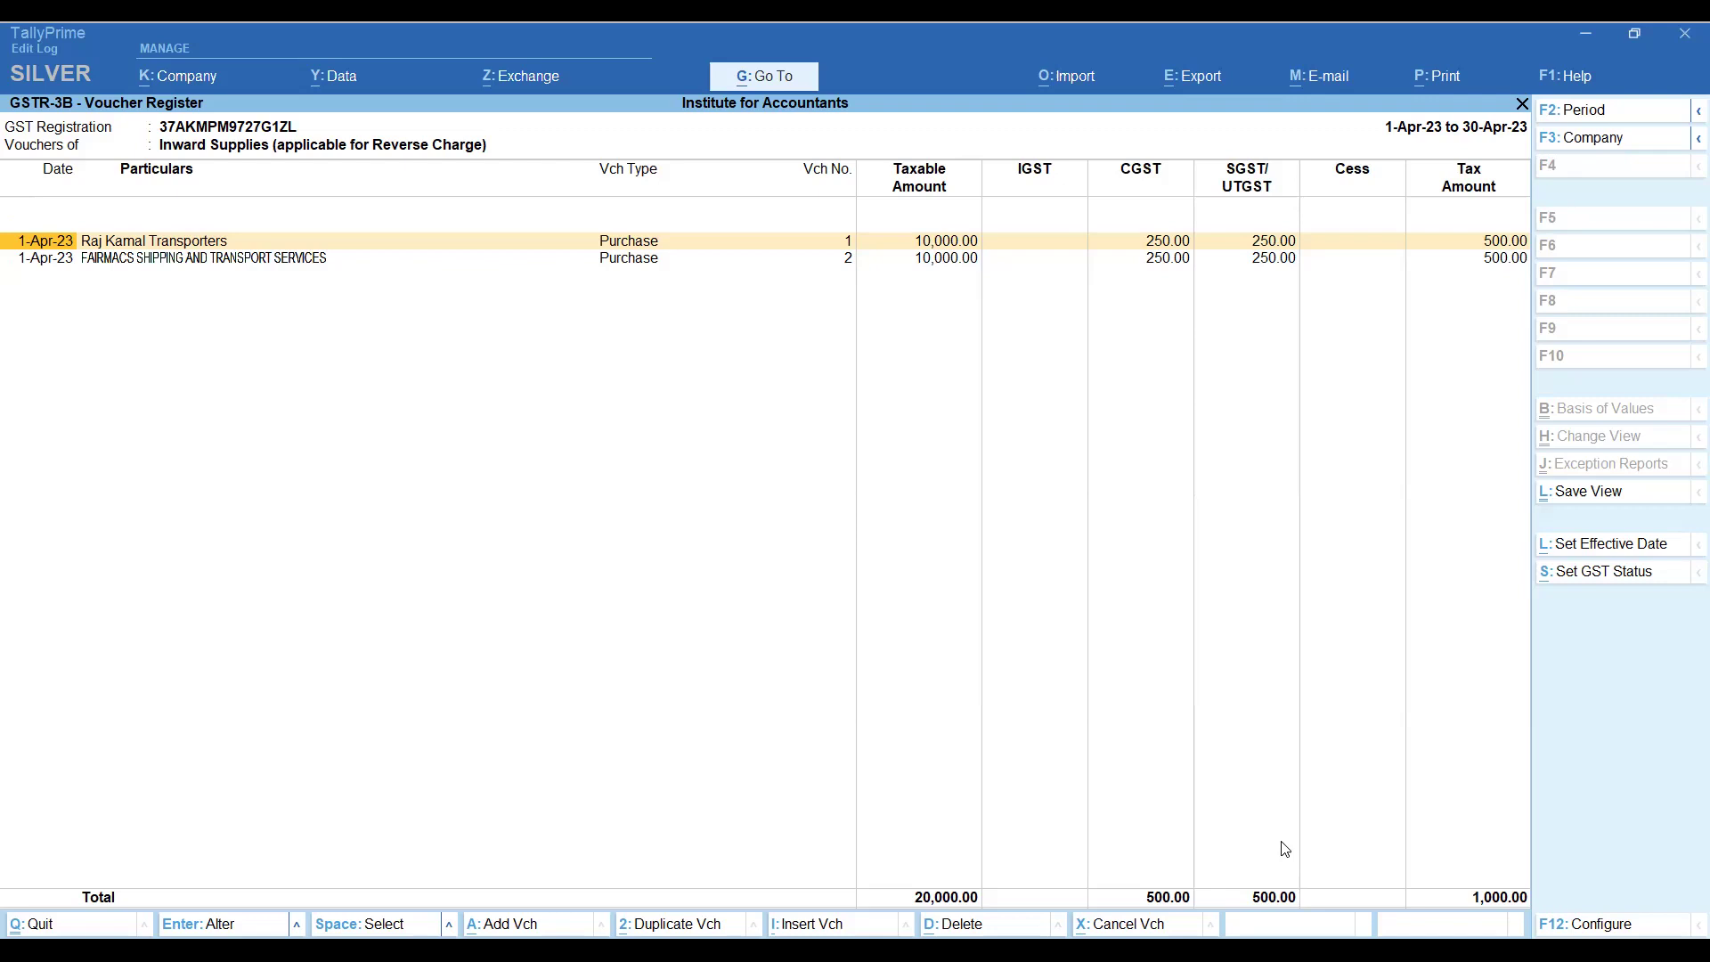
Return to the GSTR-3B return view and open the reverse charge inward supplies vouchers under Input Tax Credit Available in section 4.
key("Escape")
key("Escape")
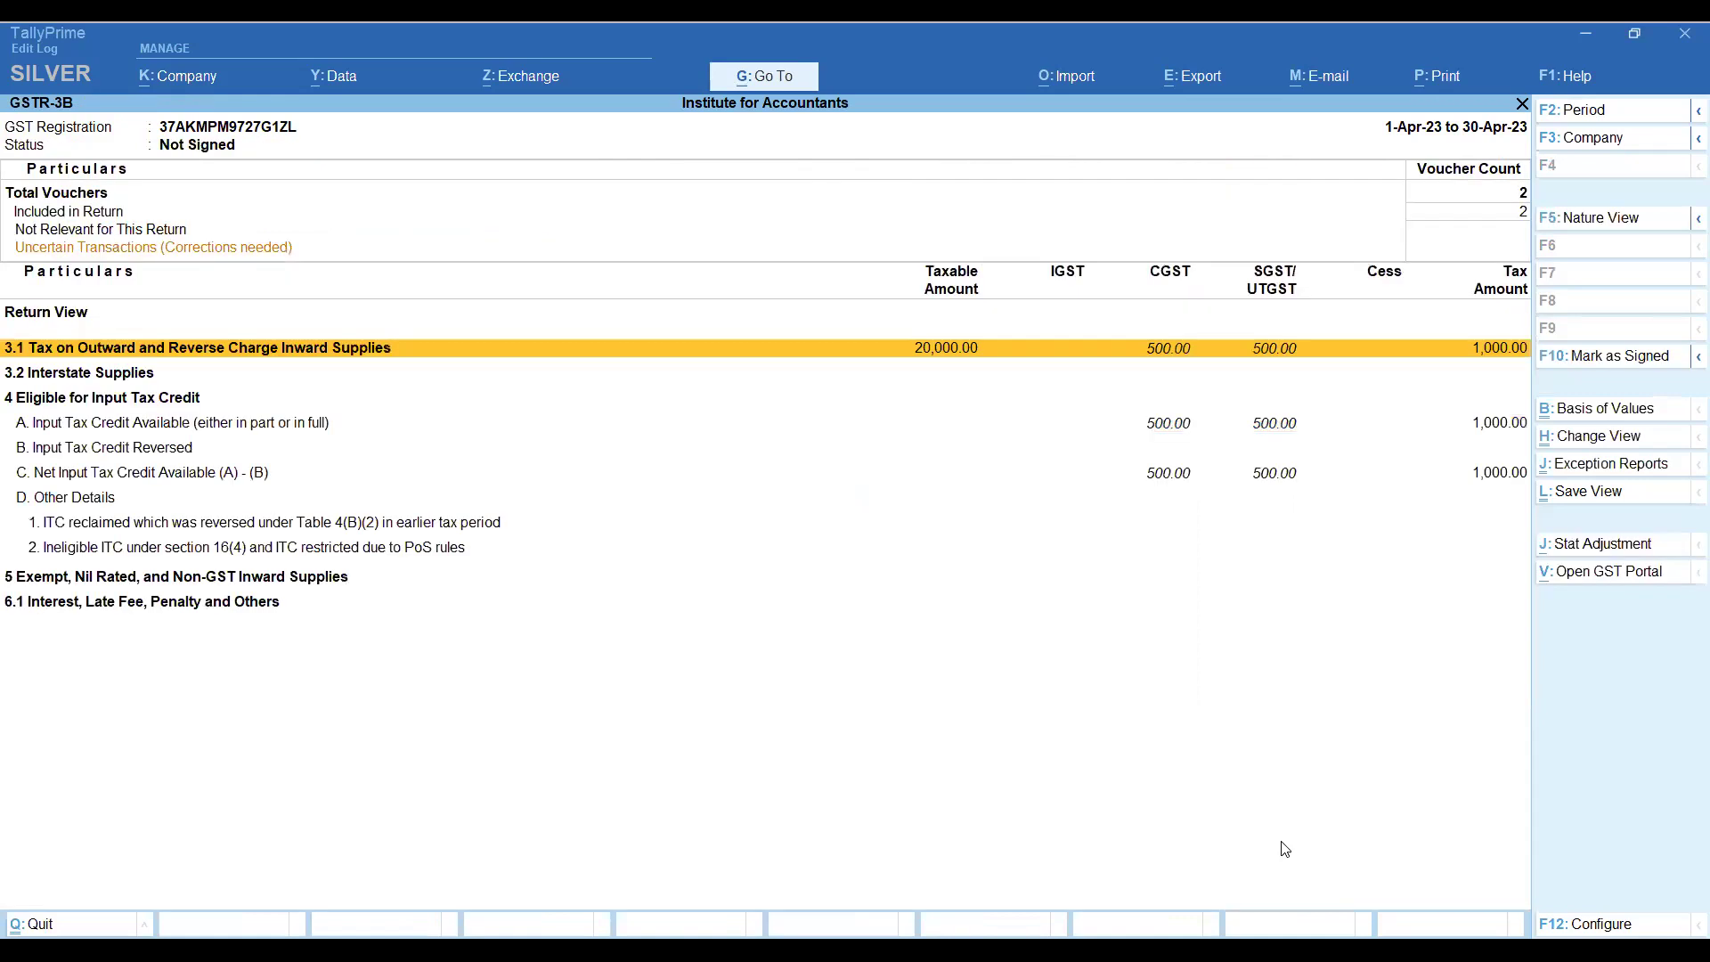
key("Down")
key("Down")
key("Return")
key("Down")
key("Down")
key("Return")
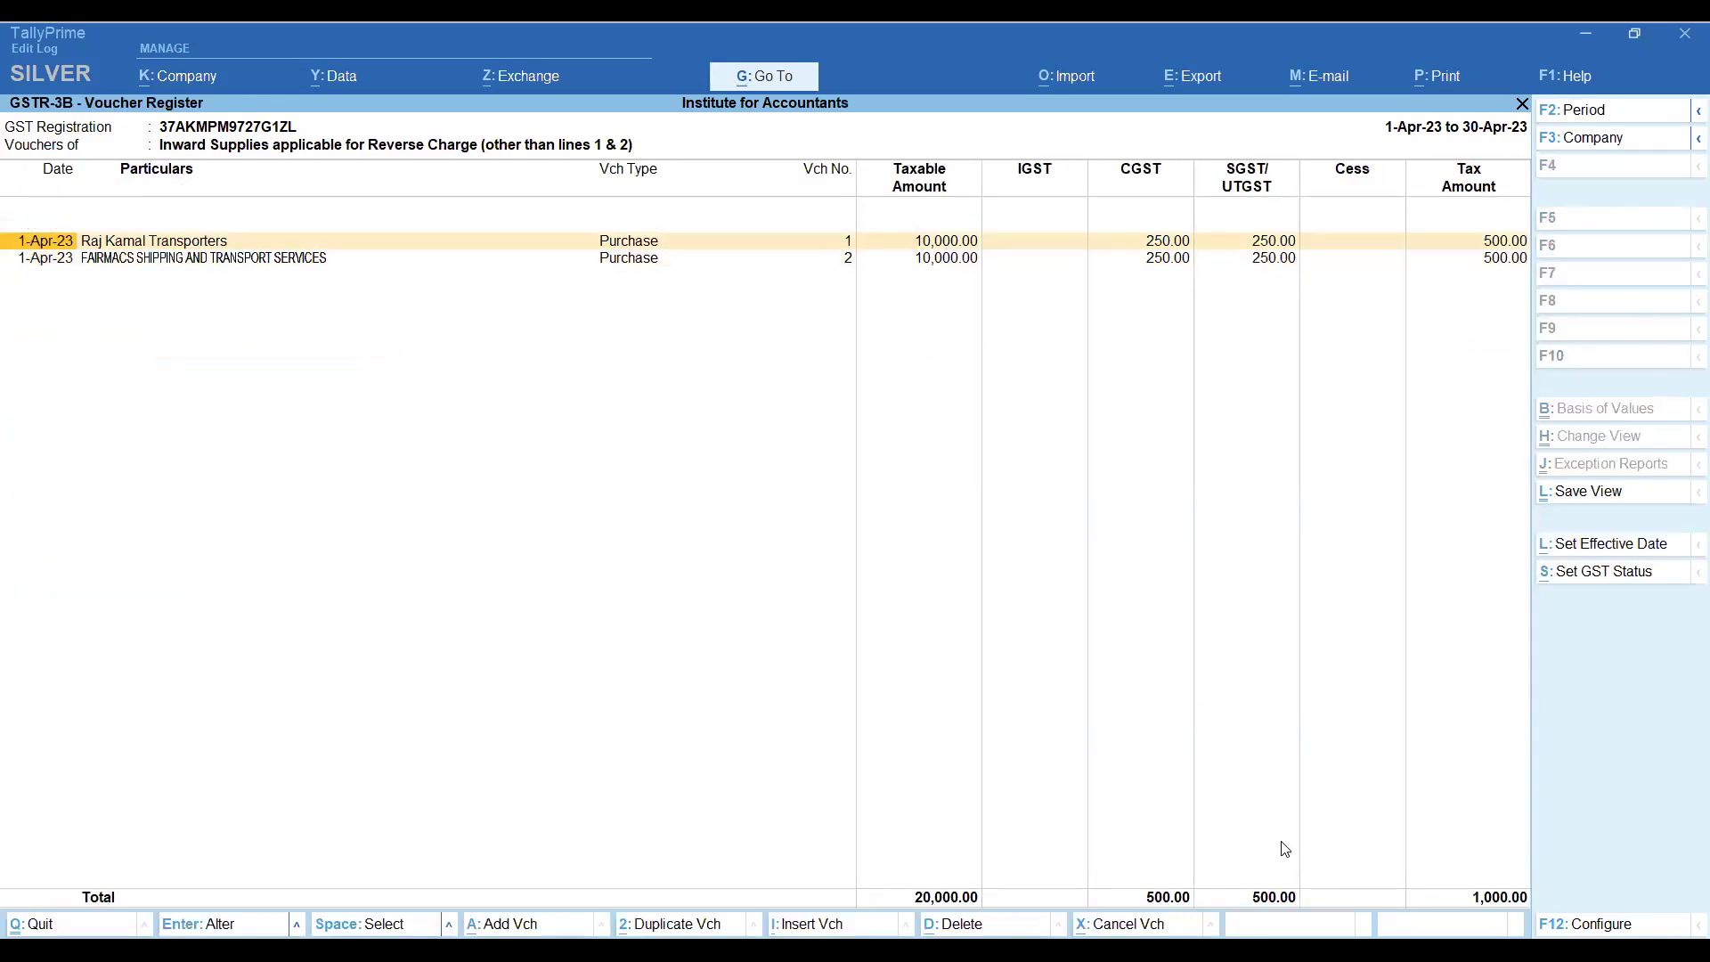
Check the input tax credit vouchers of both transporters, then close the register and the GSTR-3B report.
key("Down")
key("Up")
key("Down")
key("Up")
key("Down")
key("Up")
key("Escape")
key("Escape")
key("Escape")
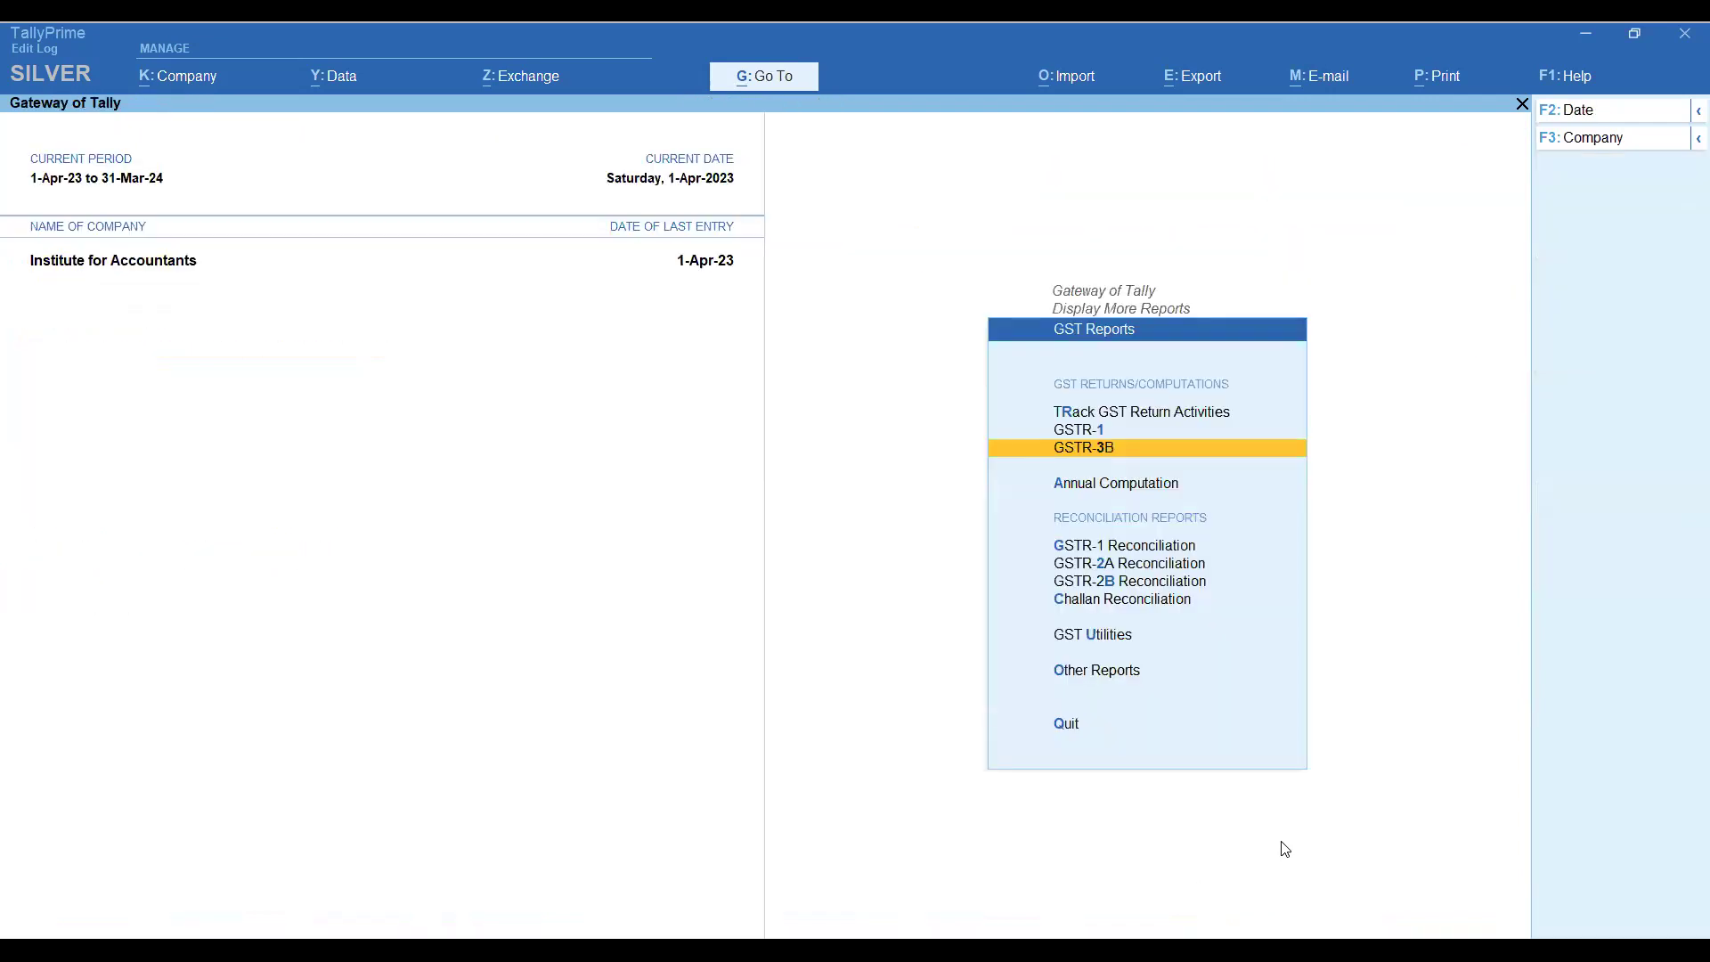
key("Escape")
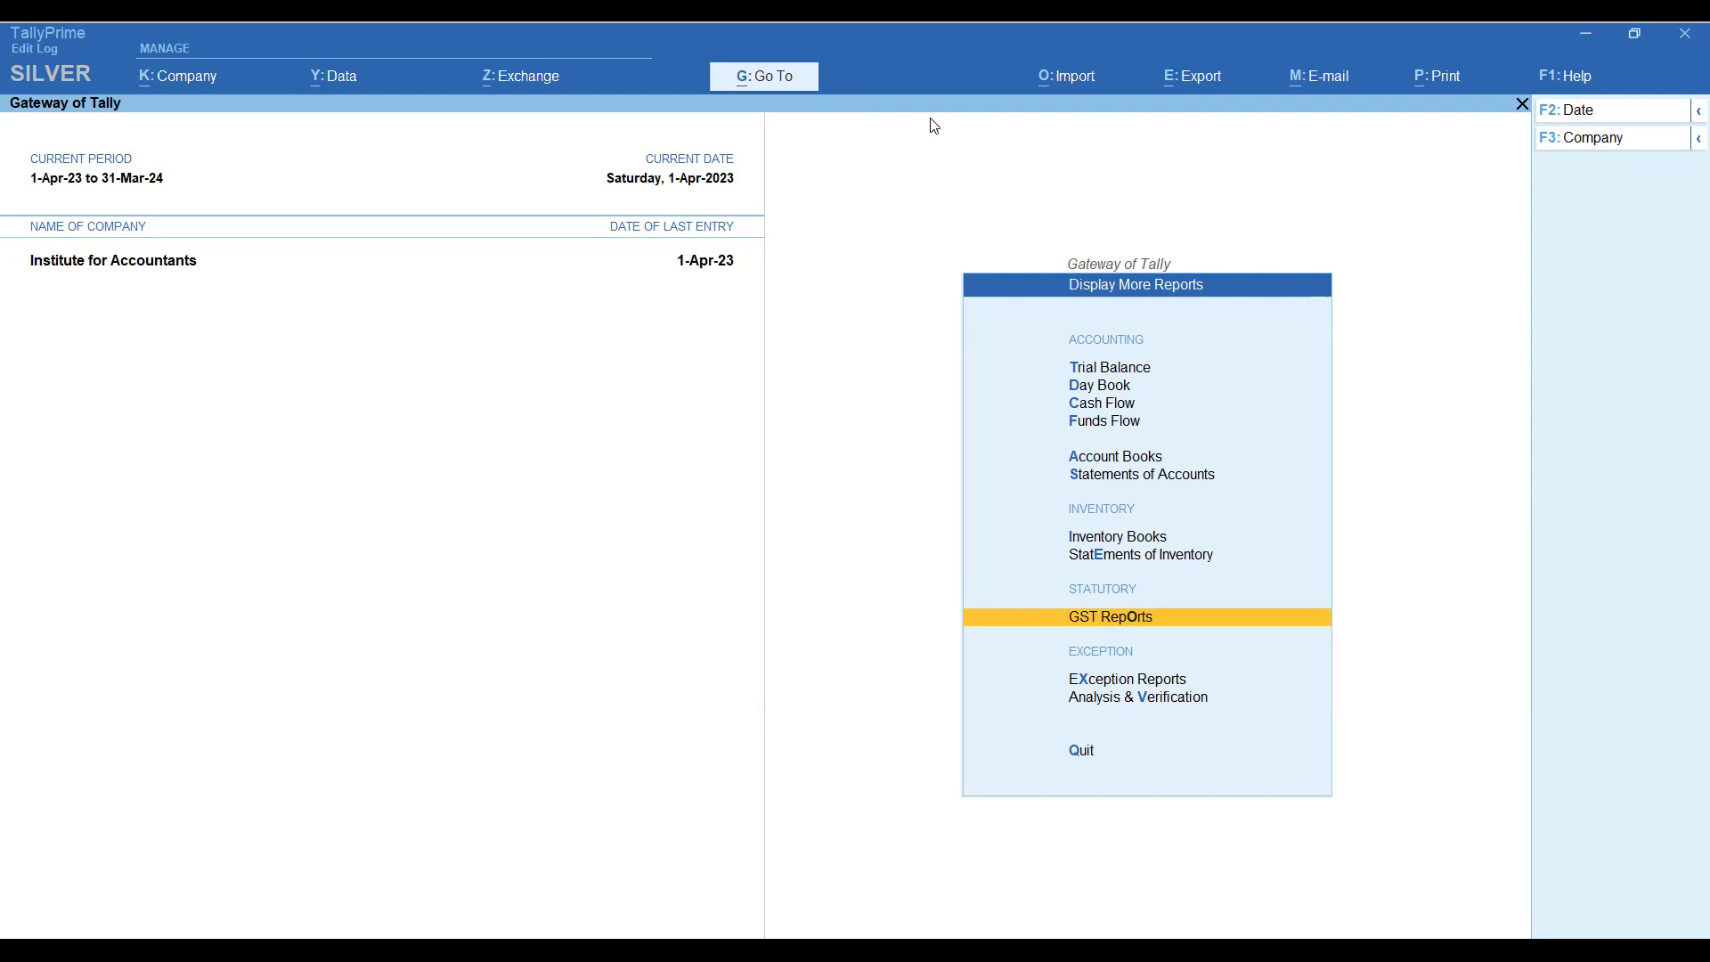
key("Return")
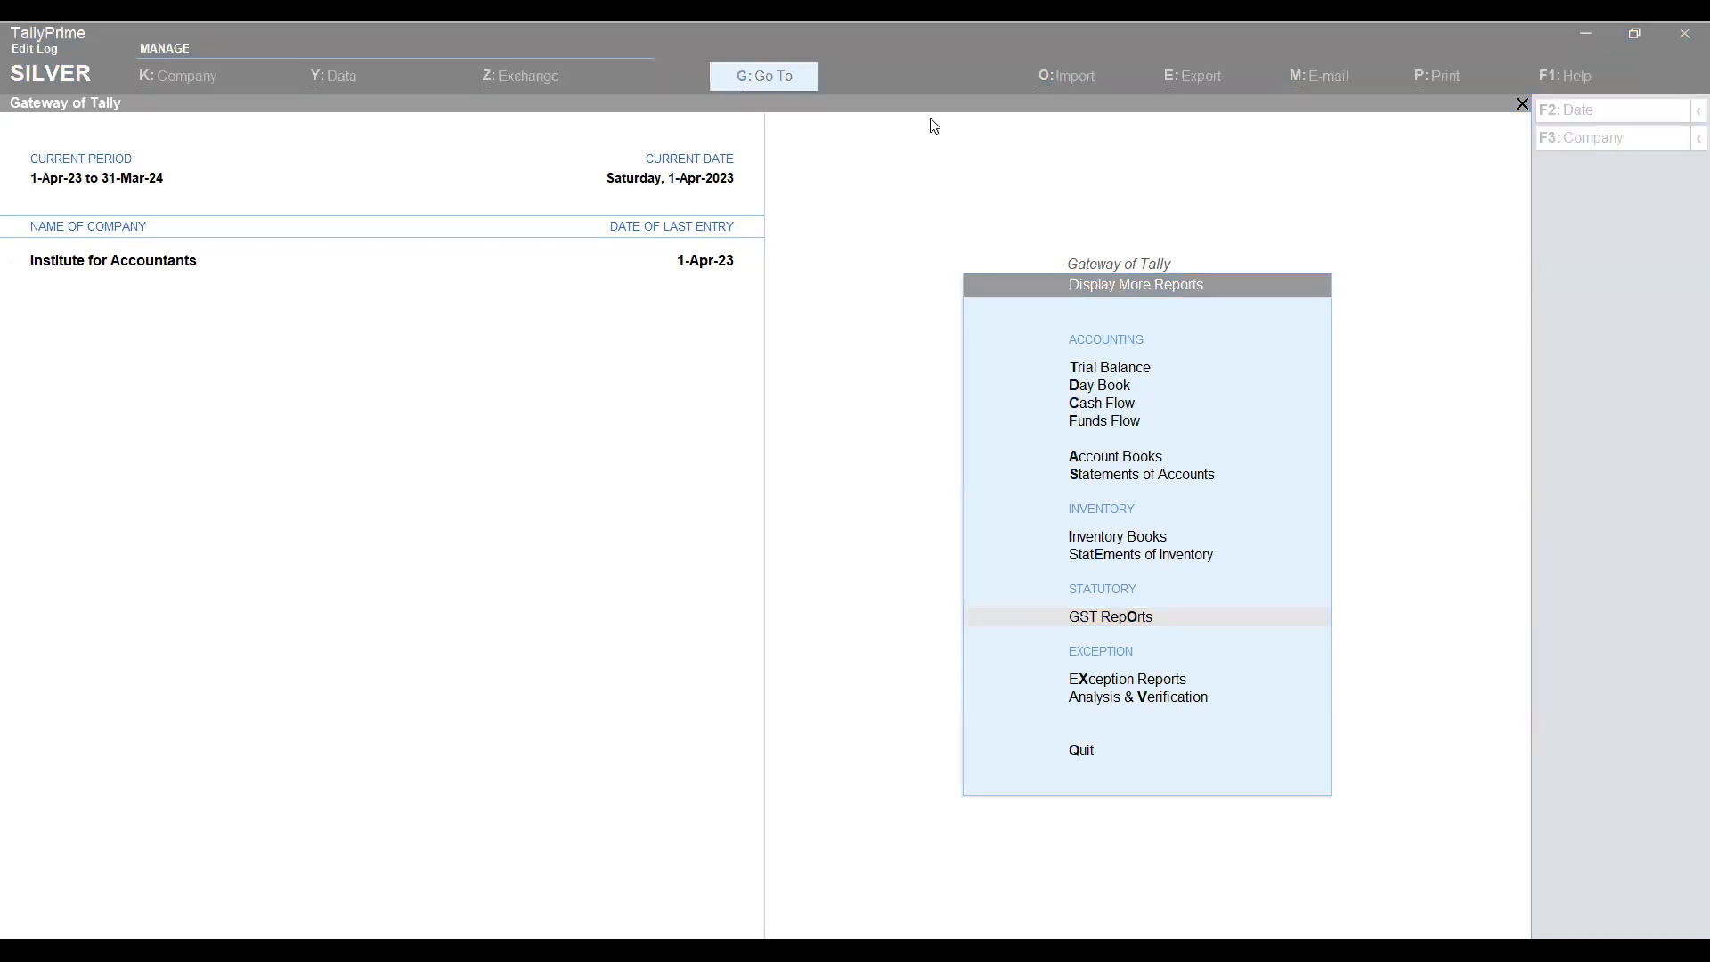
Switch to GST RCM Bills.pdf in Firefox and review the tax amounts and RCM note on the page 2 bill.
key("alt+Tab")
scroll(786, 493, "down", 10)
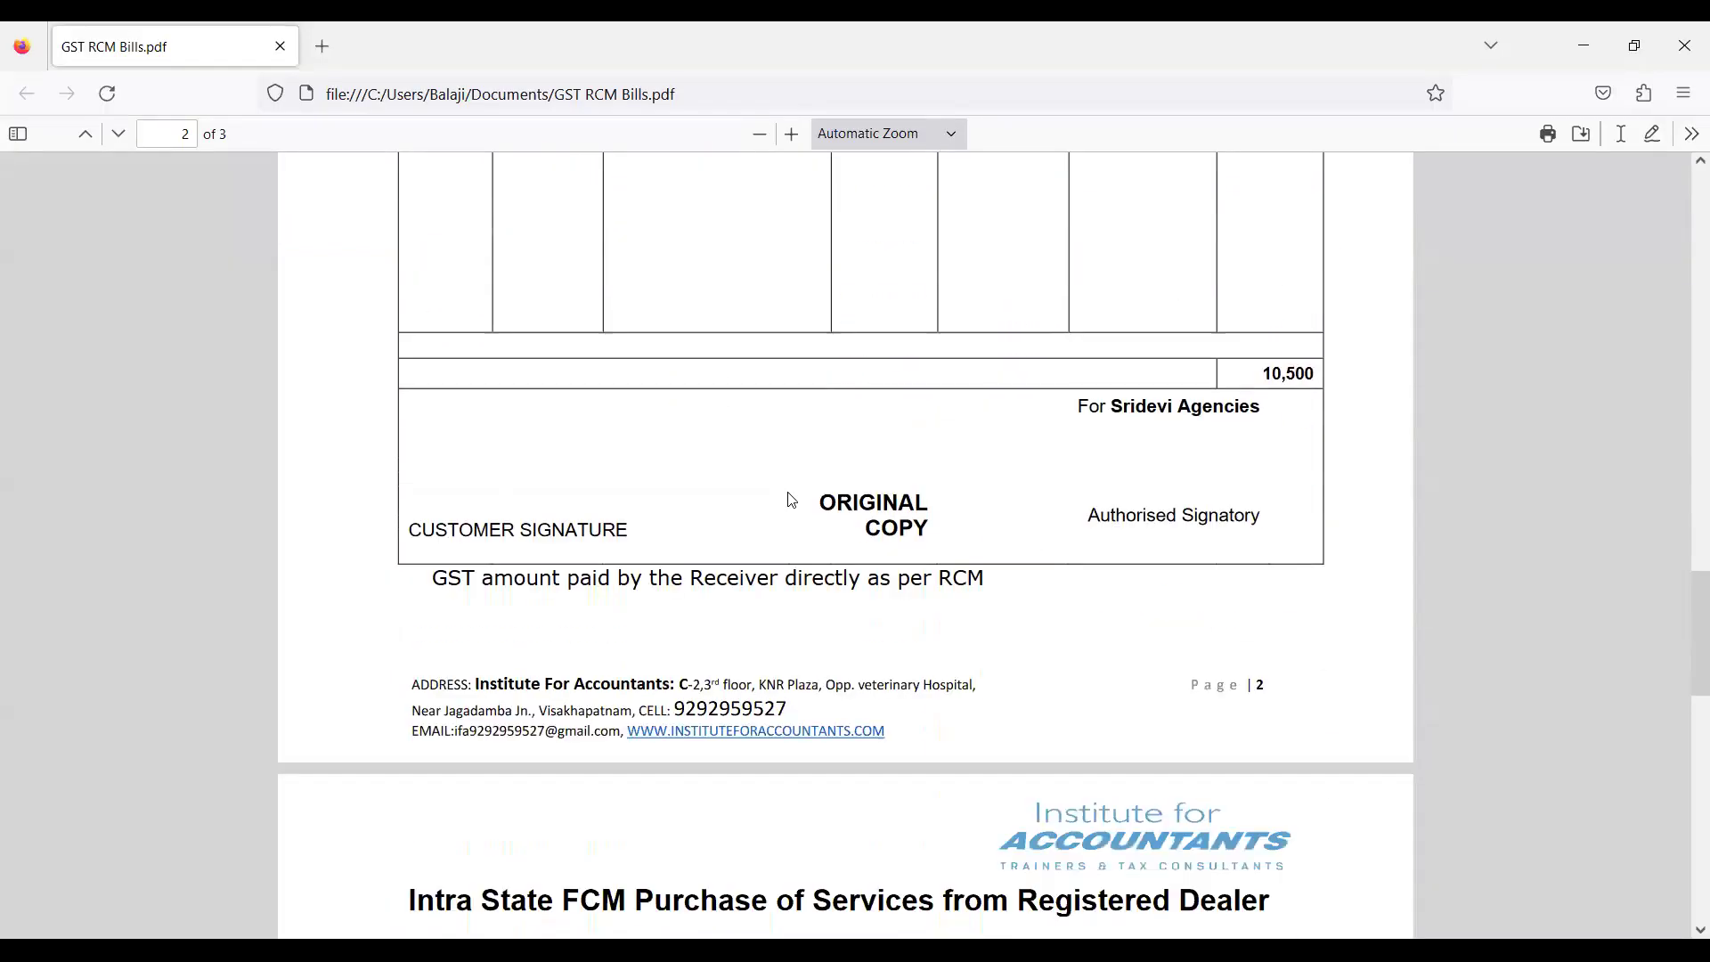
scroll(891, 442, "up", 3)
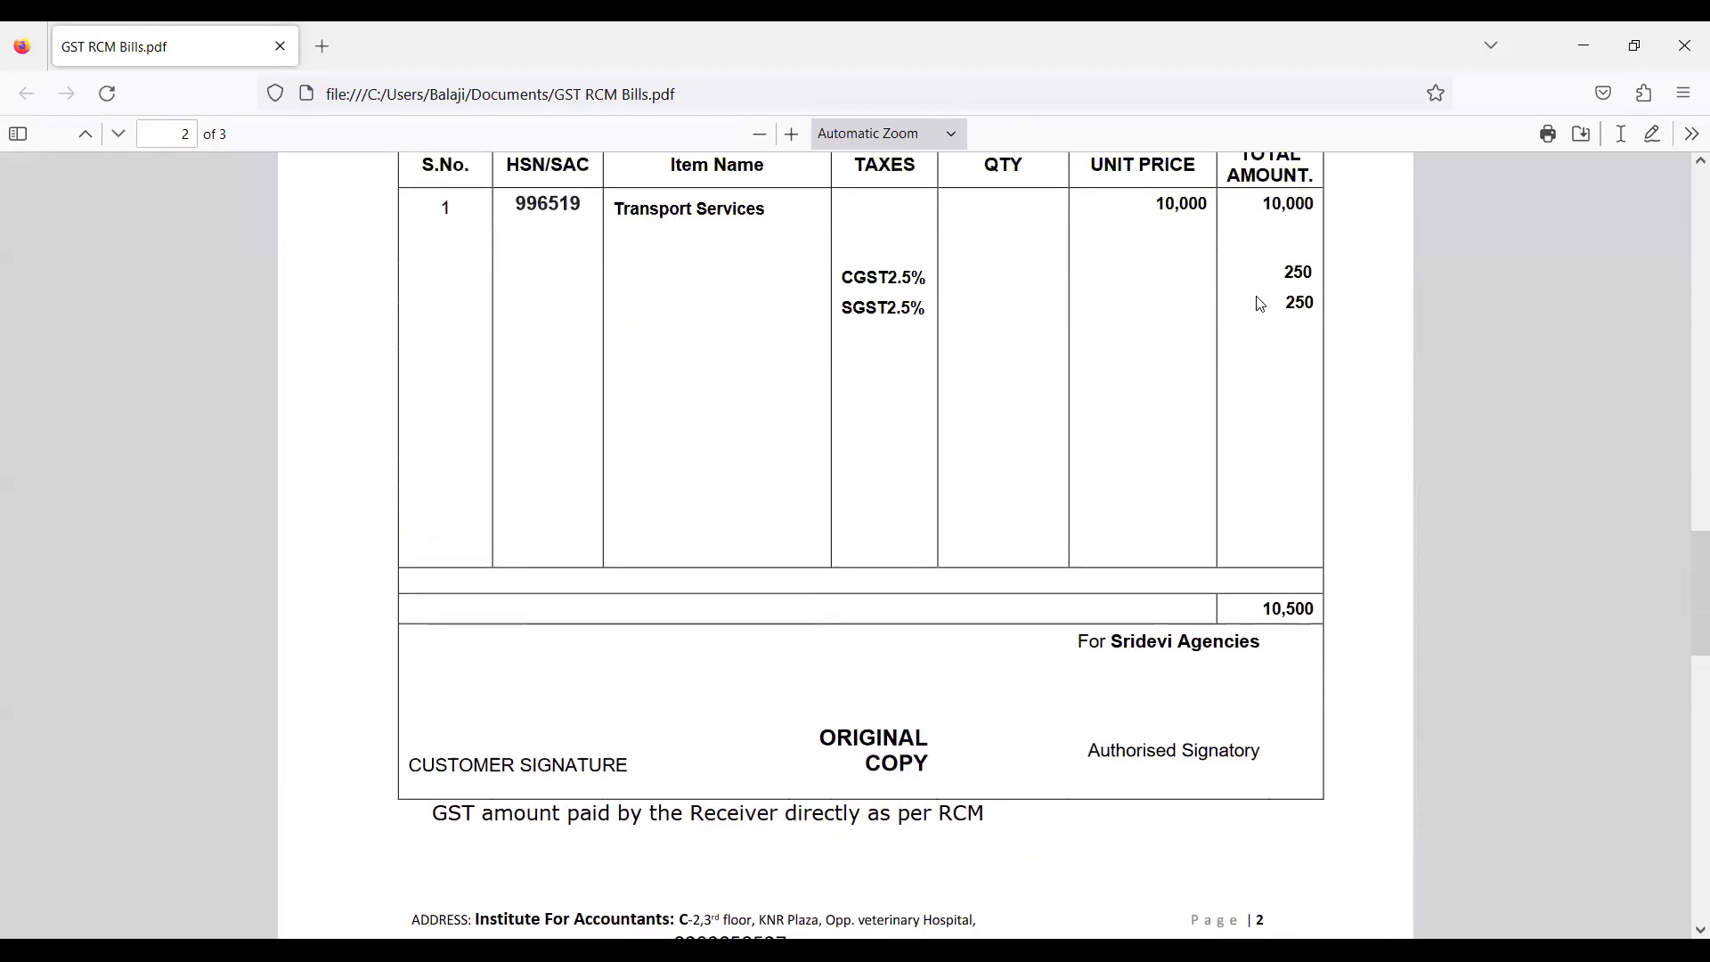
scroll(1103, 404, "down", 2)
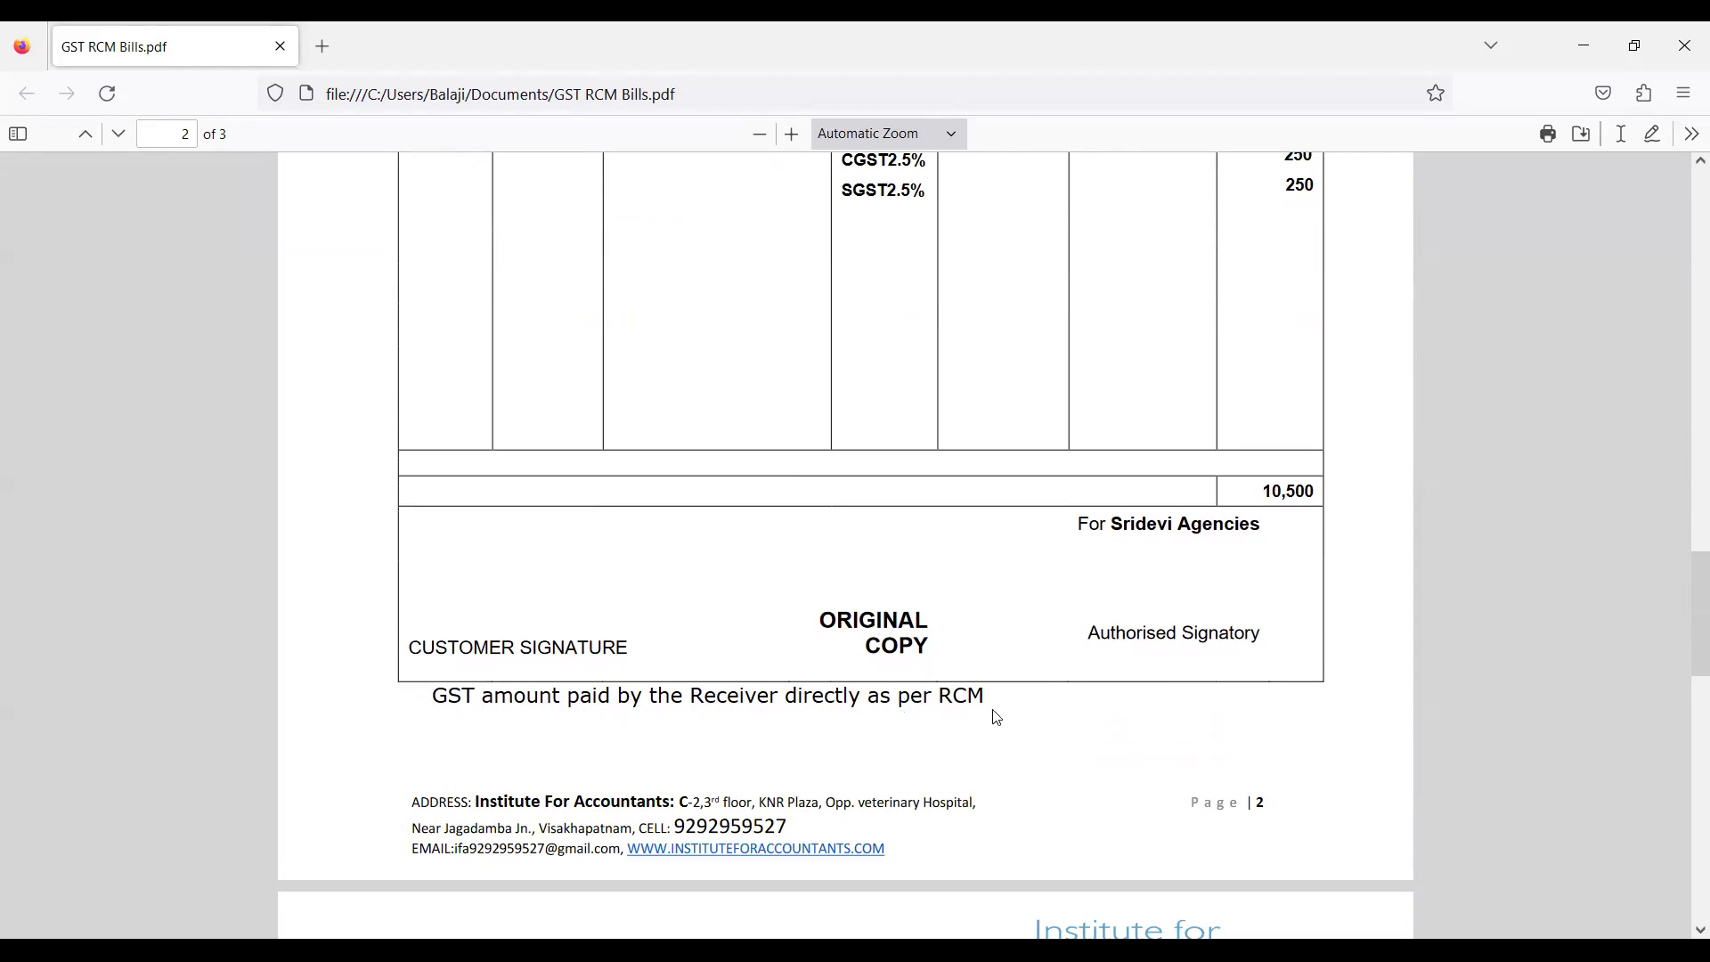
scroll(995, 713, "up", 5)
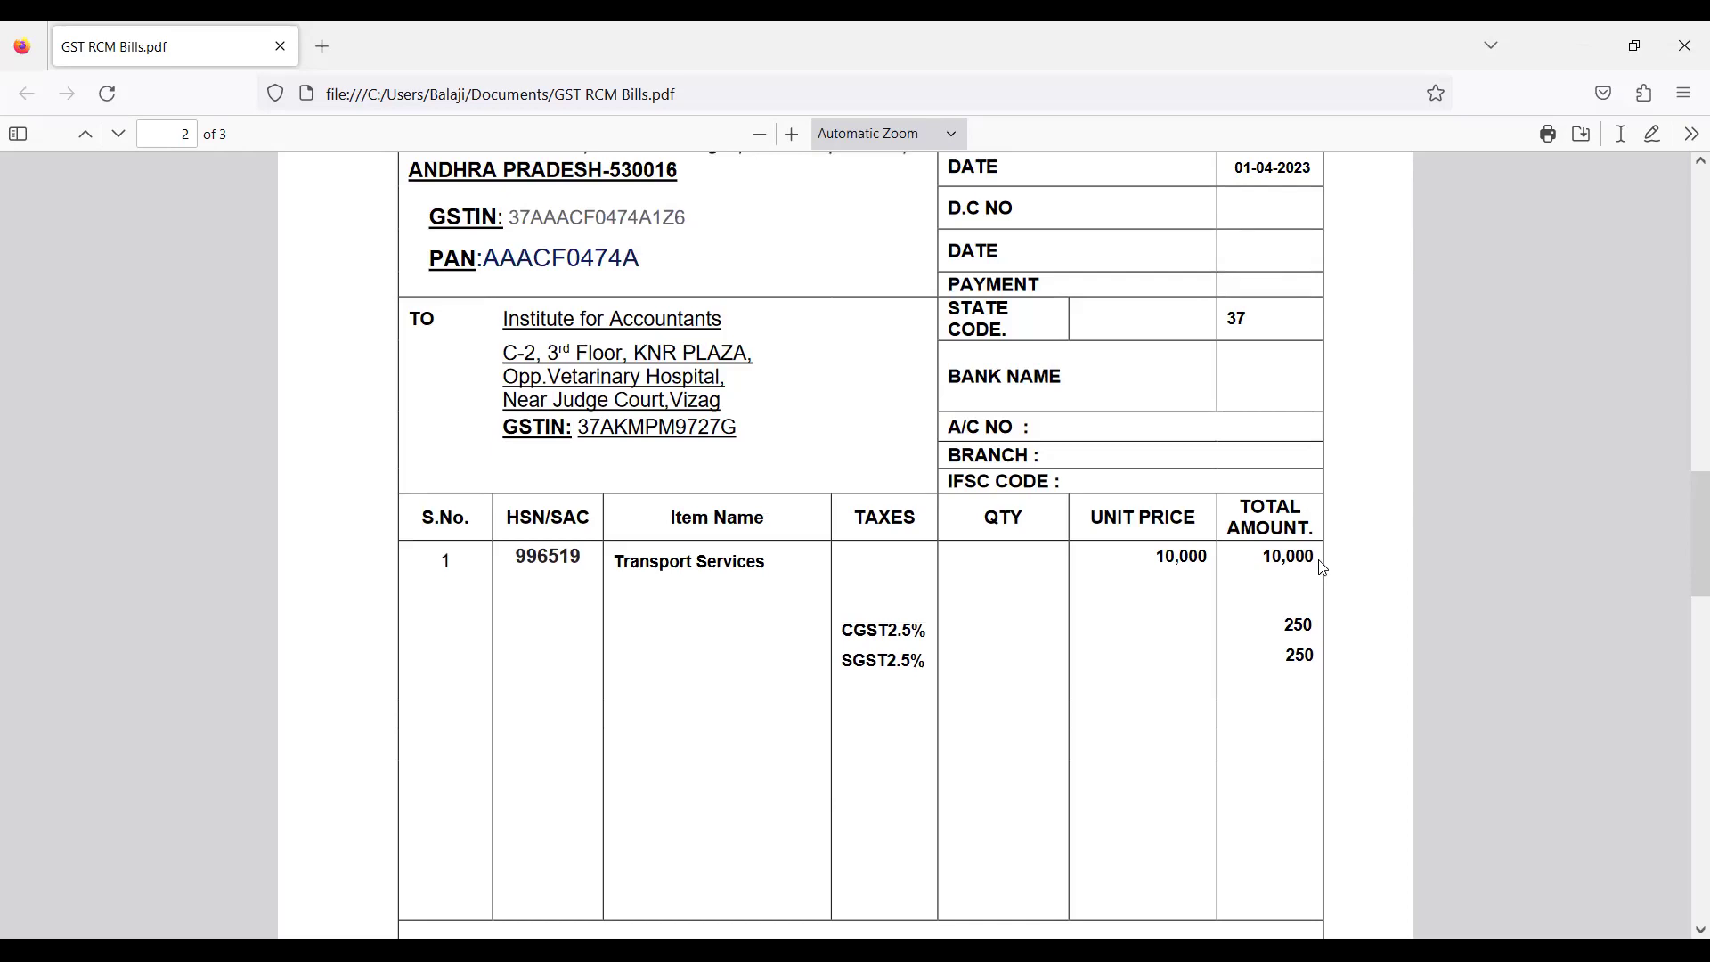
Review the V Trans India LTD forward charge invoice on page 3, including its GST amounts and FCM note.
scroll(1459, 436, "down", 9)
scroll(1457, 436, "down", 3)
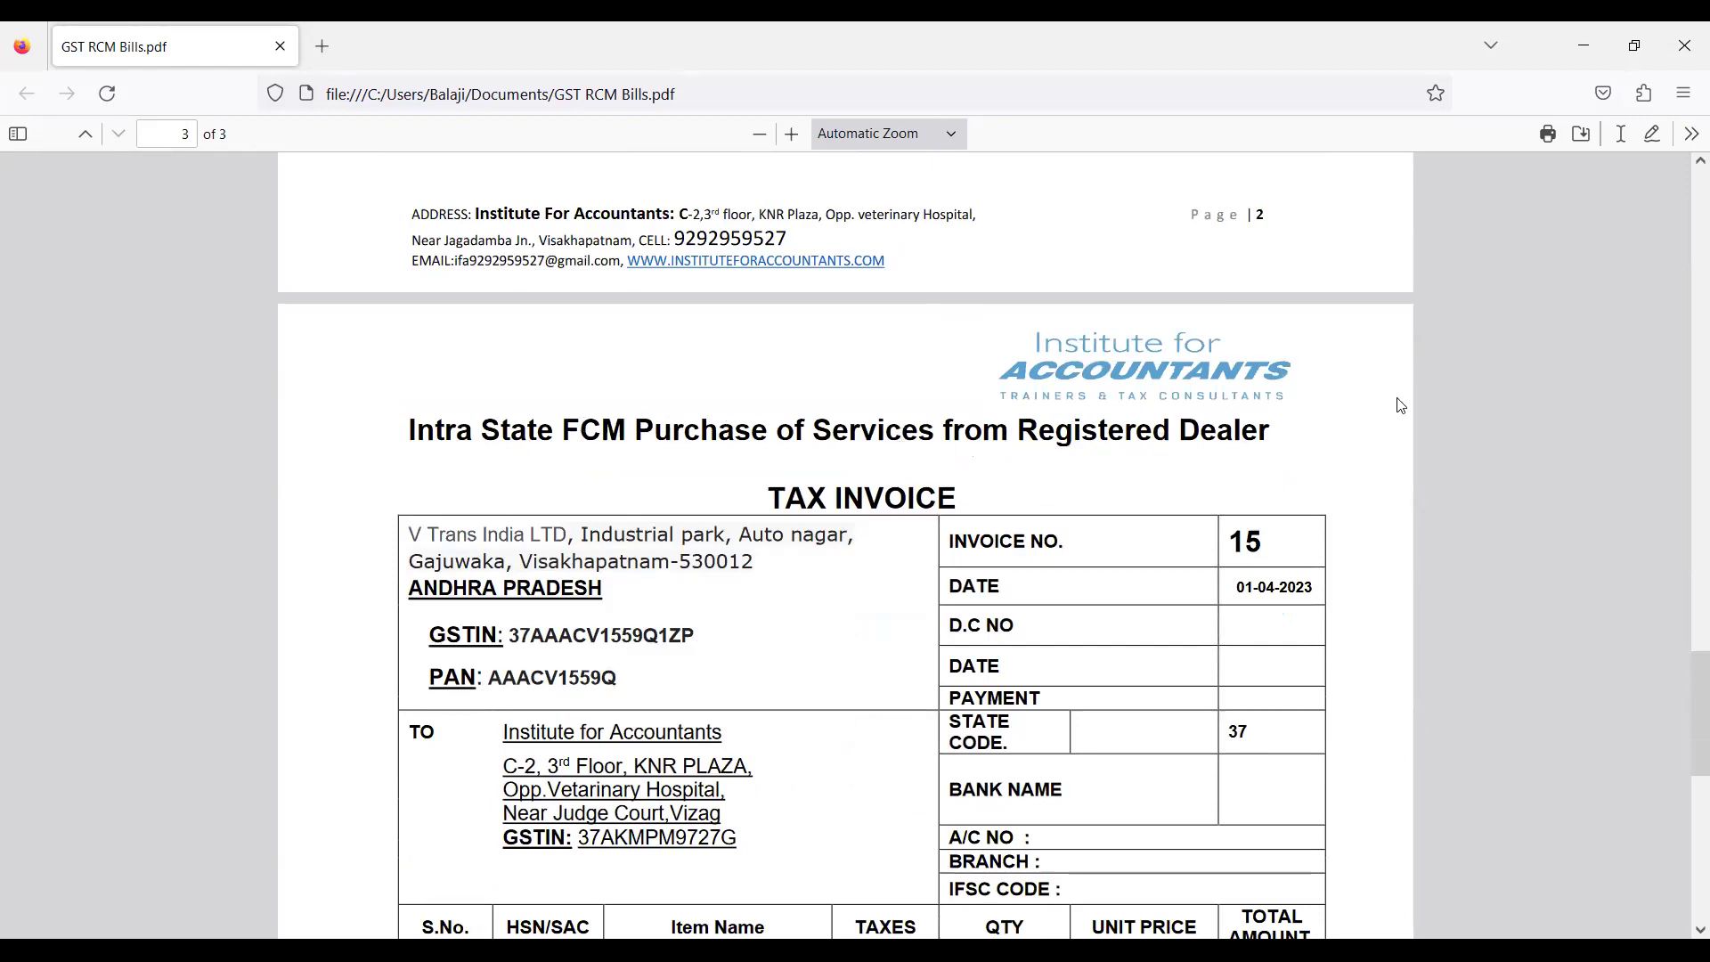
scroll(1395, 401, "down", 3)
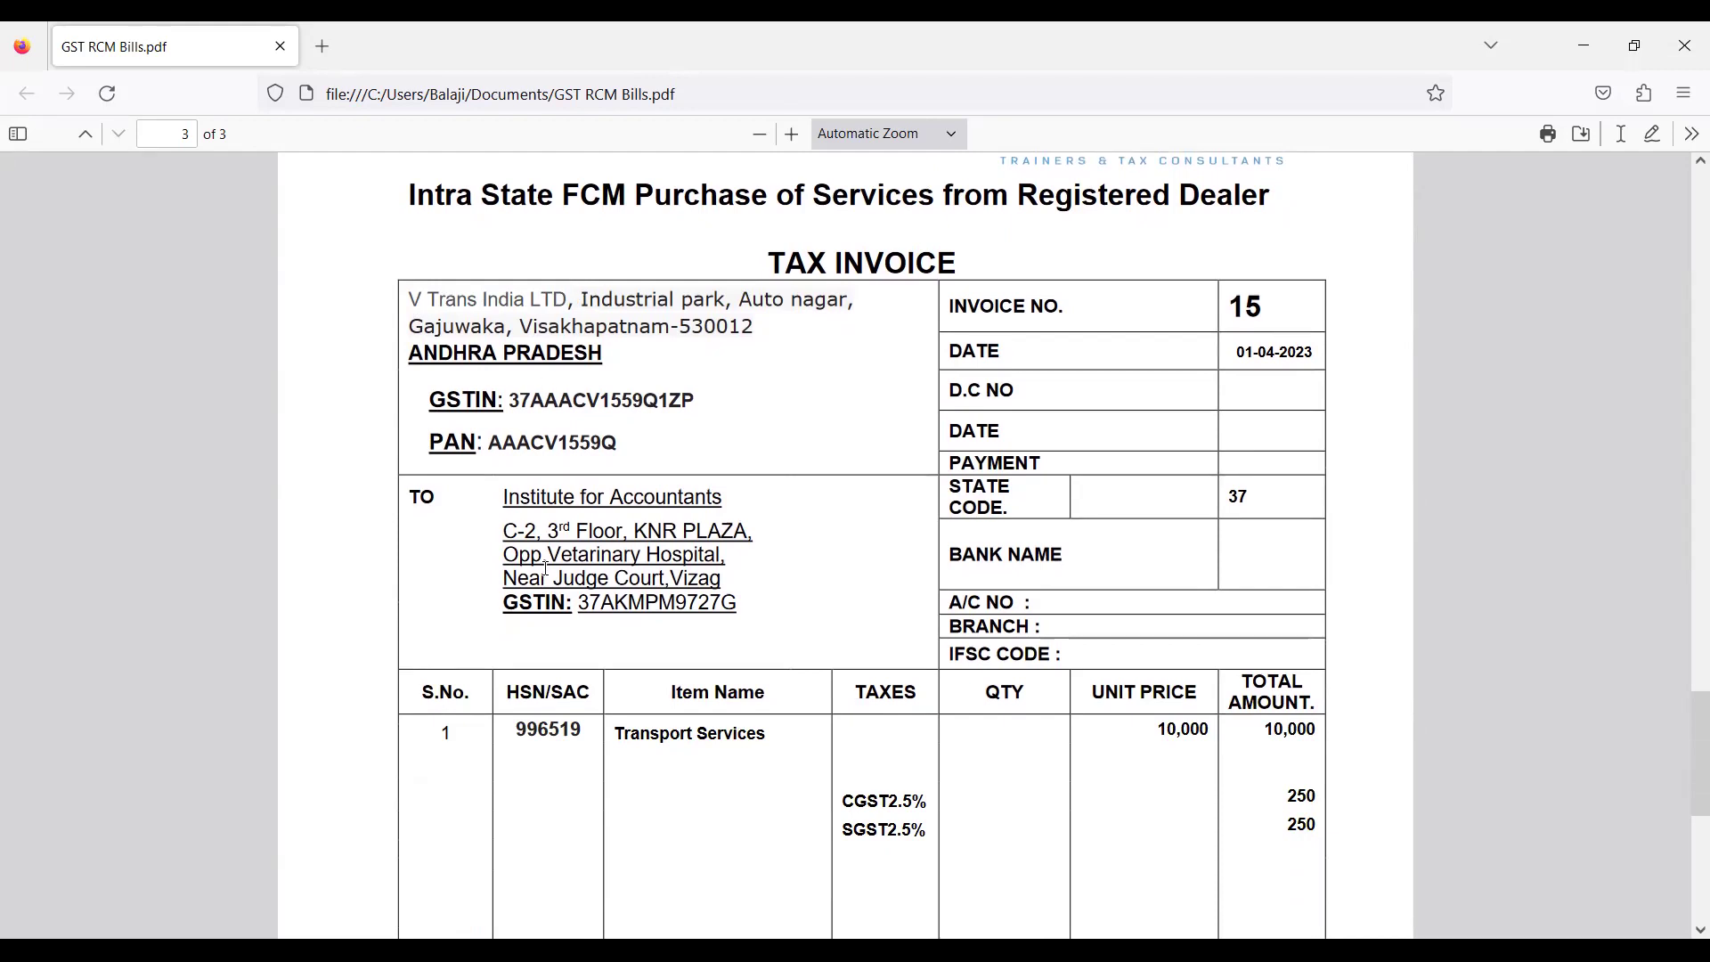
scroll(546, 570, "down", 6)
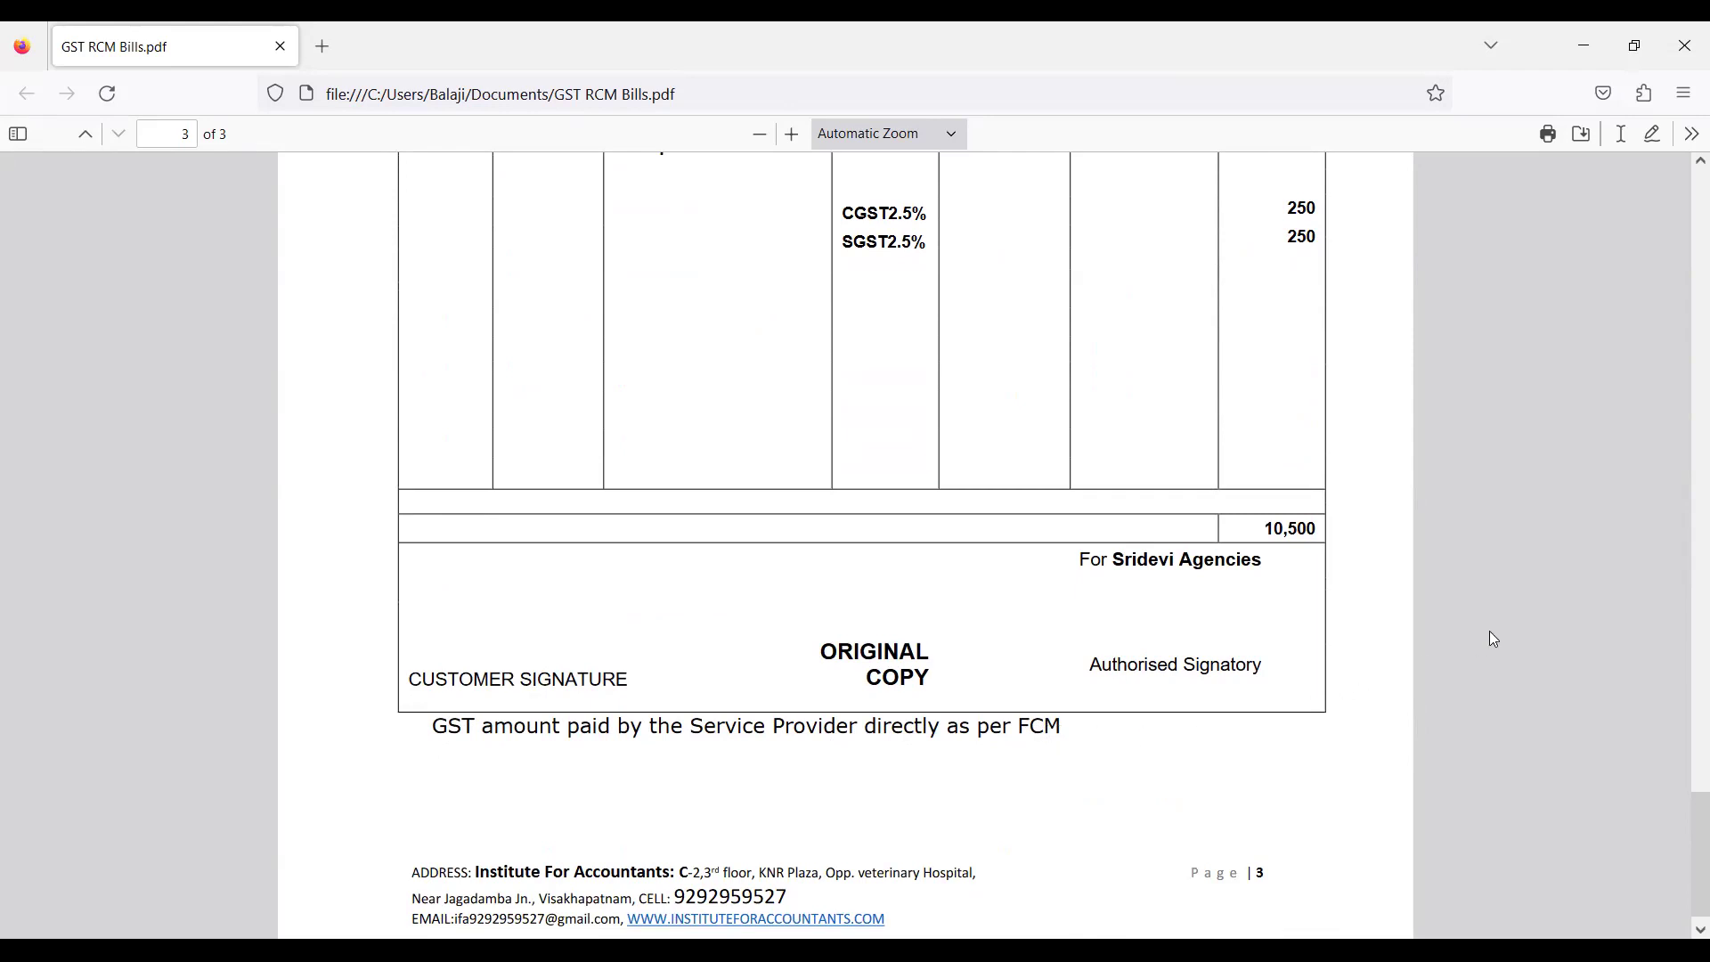
scroll(1490, 638, "up", 6)
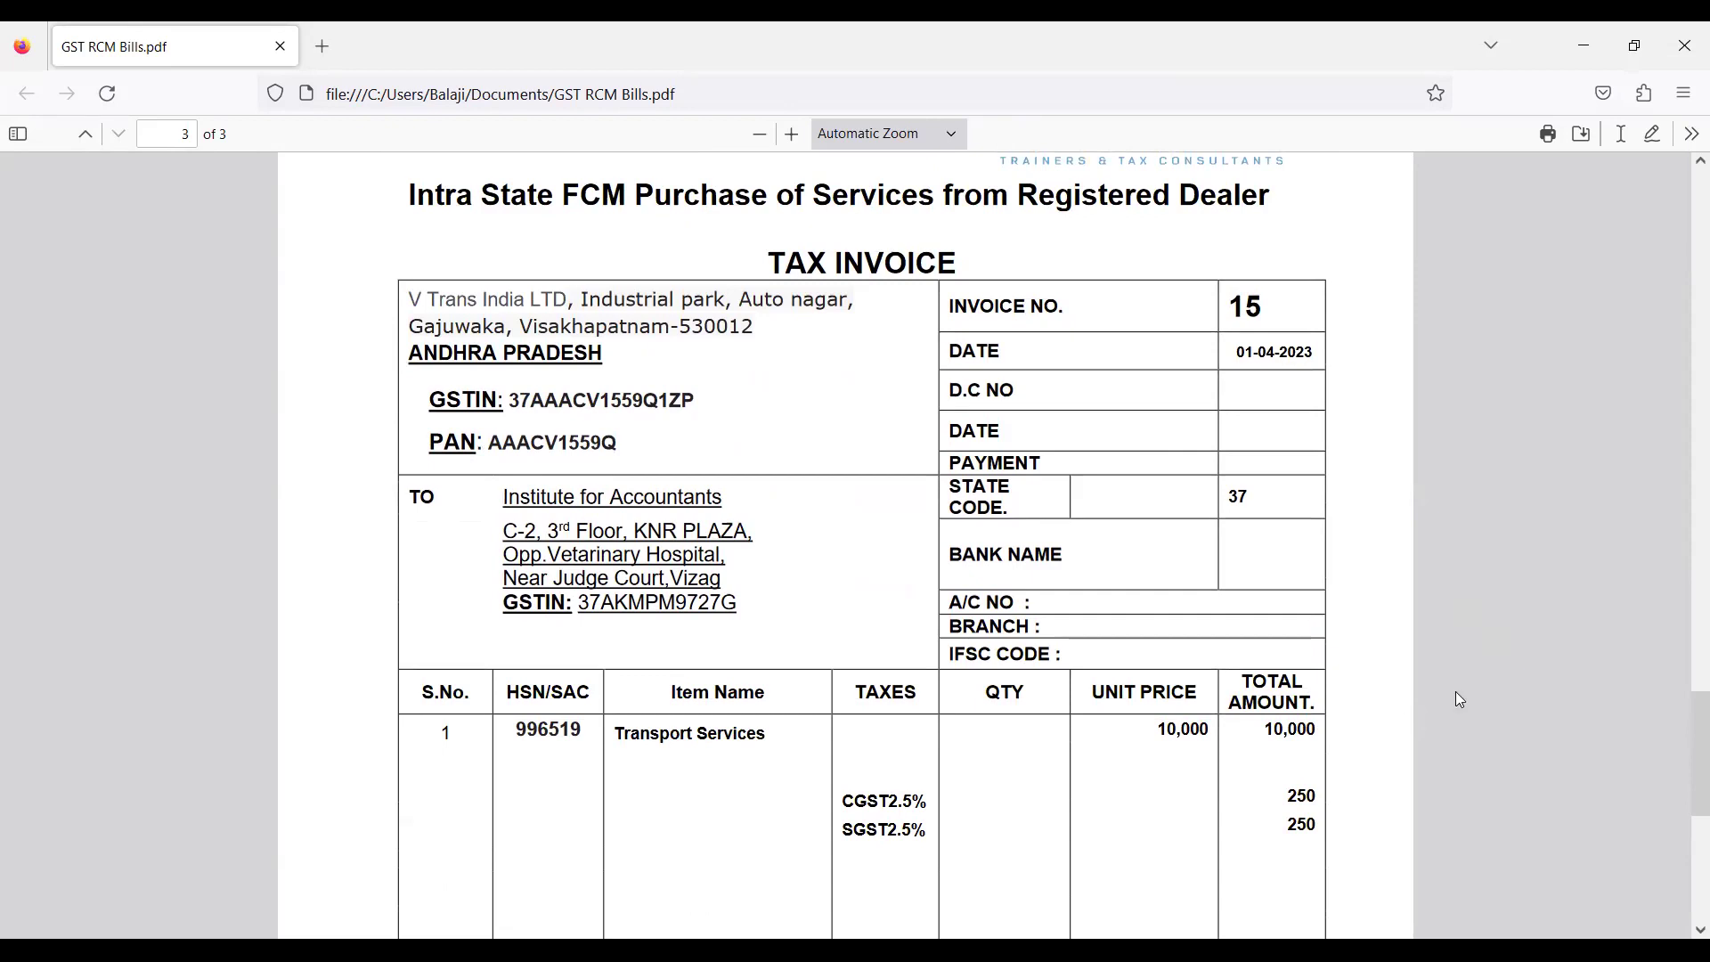
scroll(1454, 689, "down", 5)
scroll(1448, 684, "up", 5)
Switch back to TallyPrime and open a new purchase voucher from the Gateway of Tally.
key("alt+Tab")
key("Up")
key("Up")
key("Up")
key("Up")
key("Up")
key("Up")
key("Up")
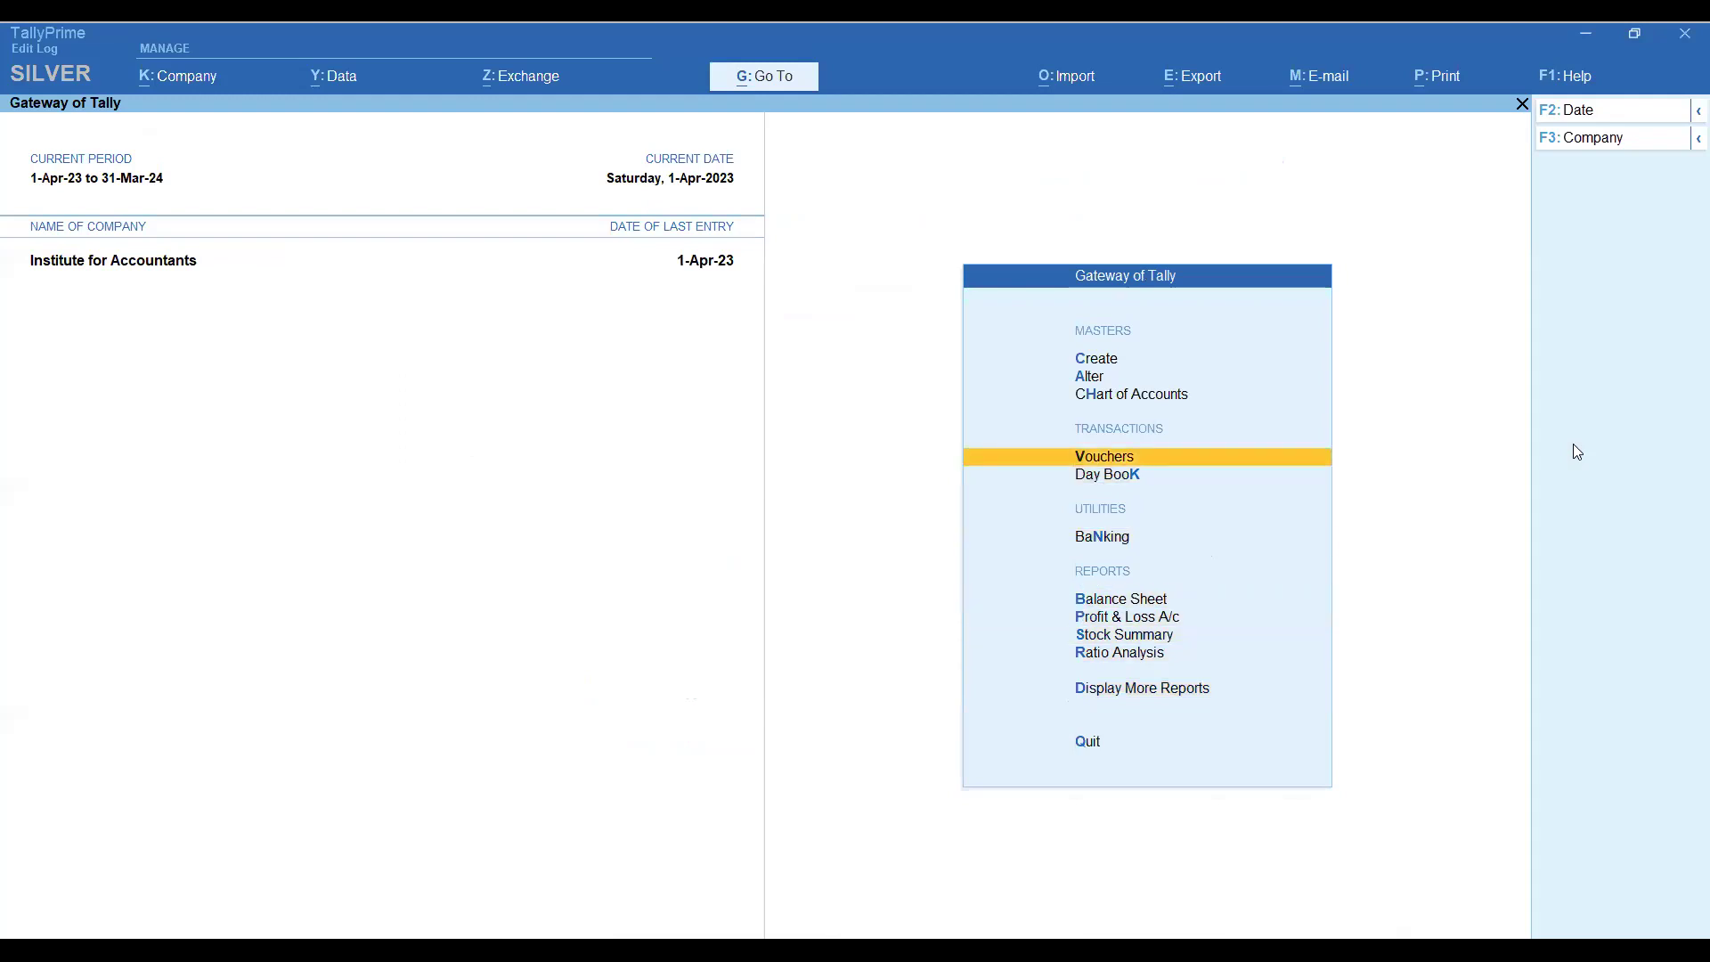
key("Return")
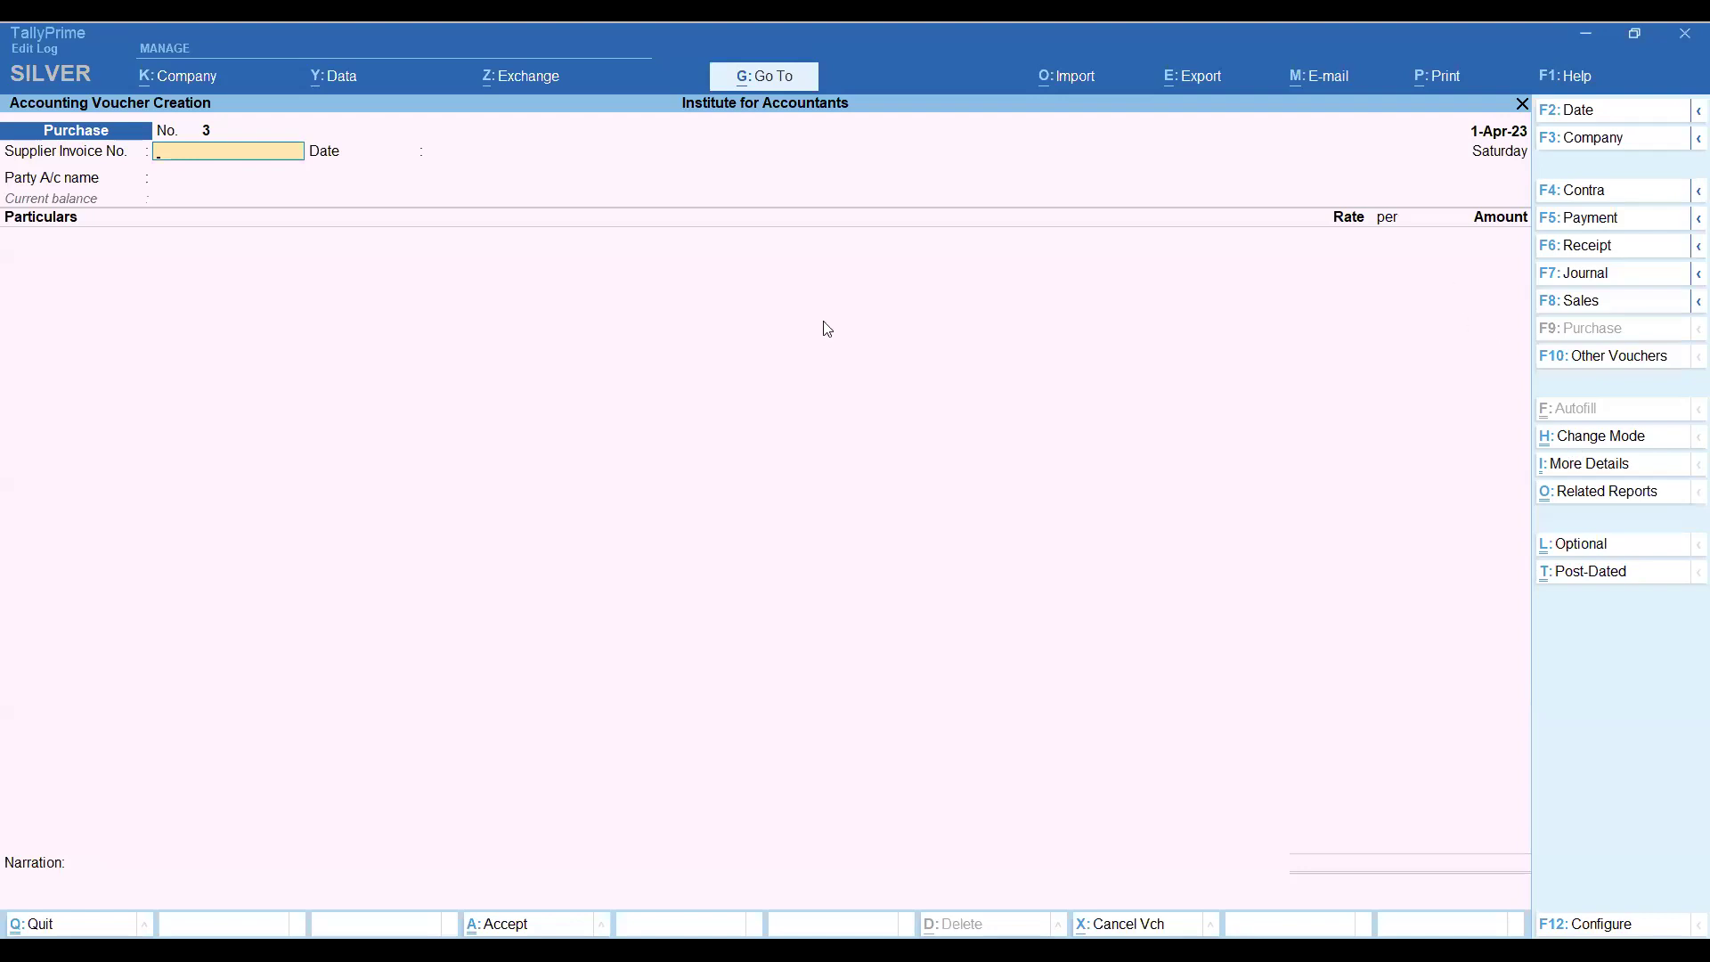
Check the forward charge invoice in the PDF and enter supplier invoice number 15 dated 1-Apr-23 in the purchase voucher.
key("alt+g")
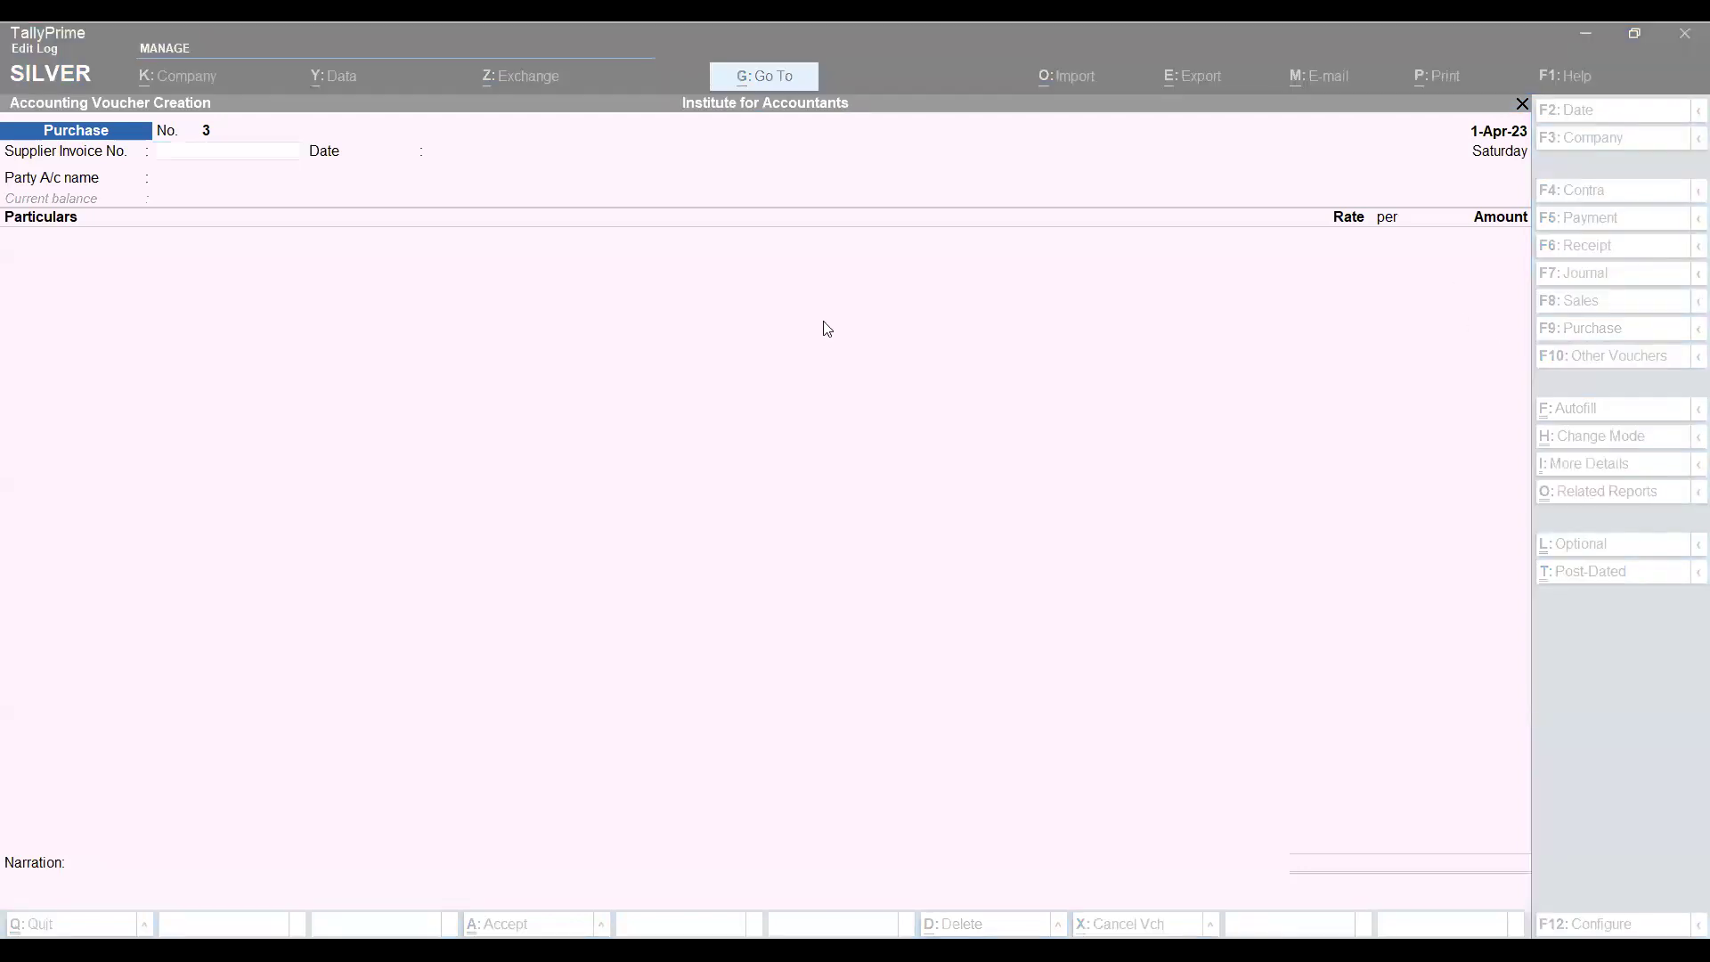
key("alt+Tab")
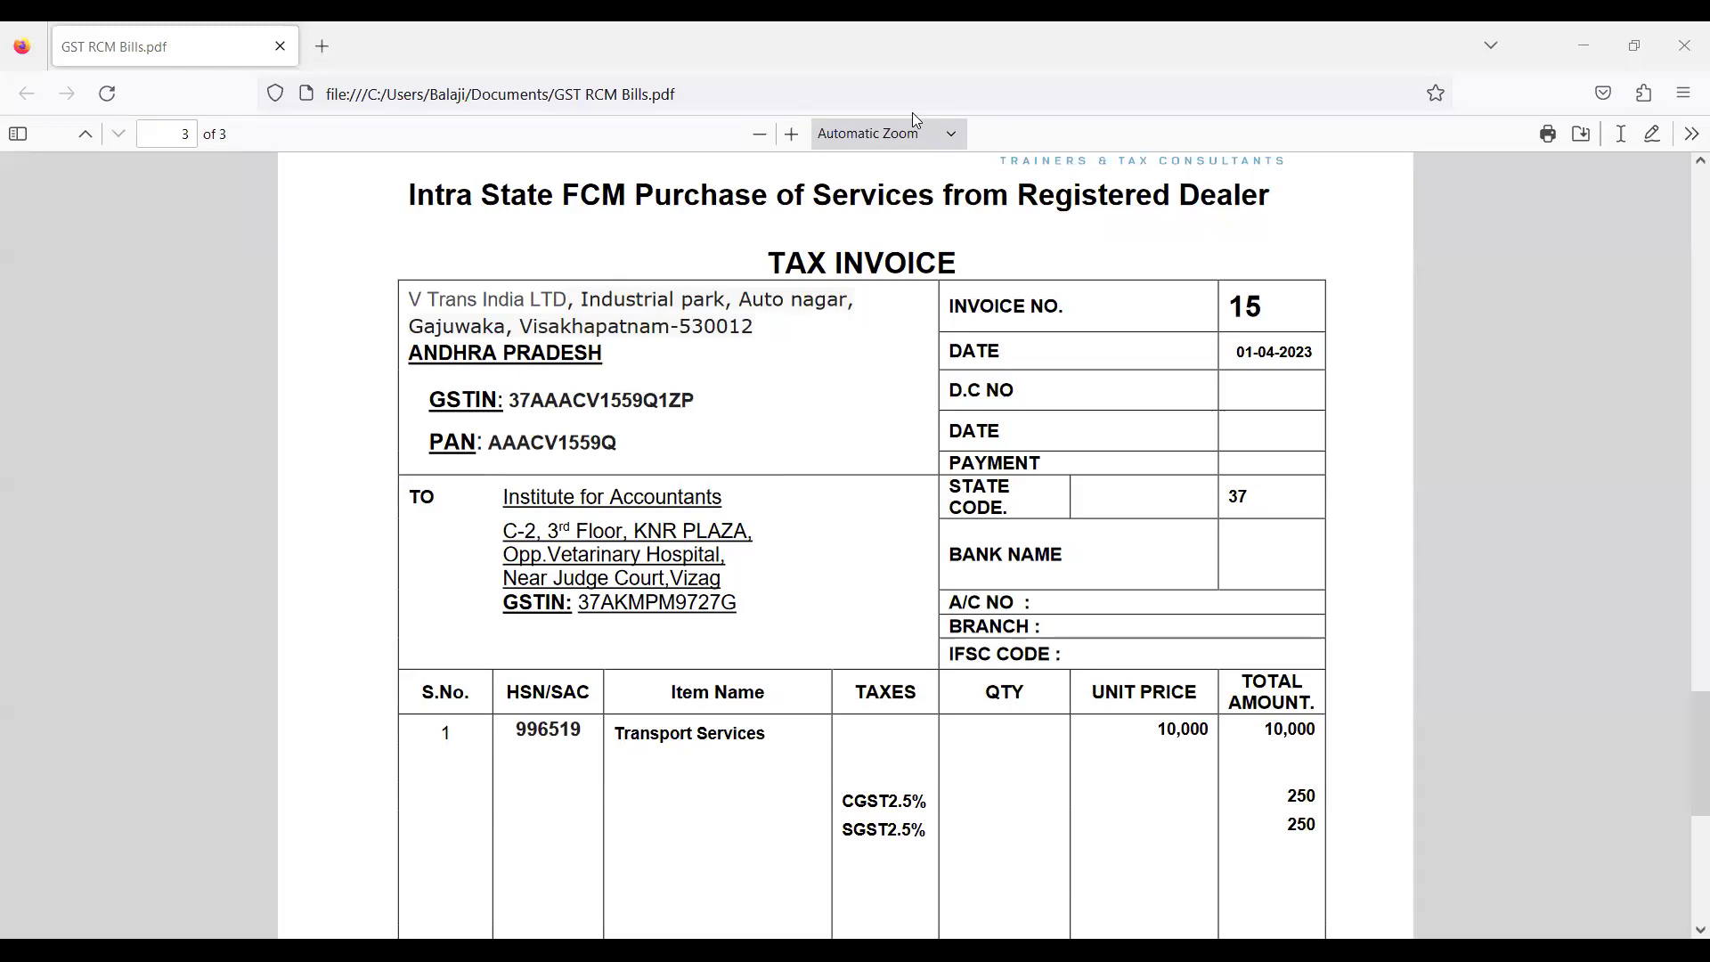
key("alt+Tab")
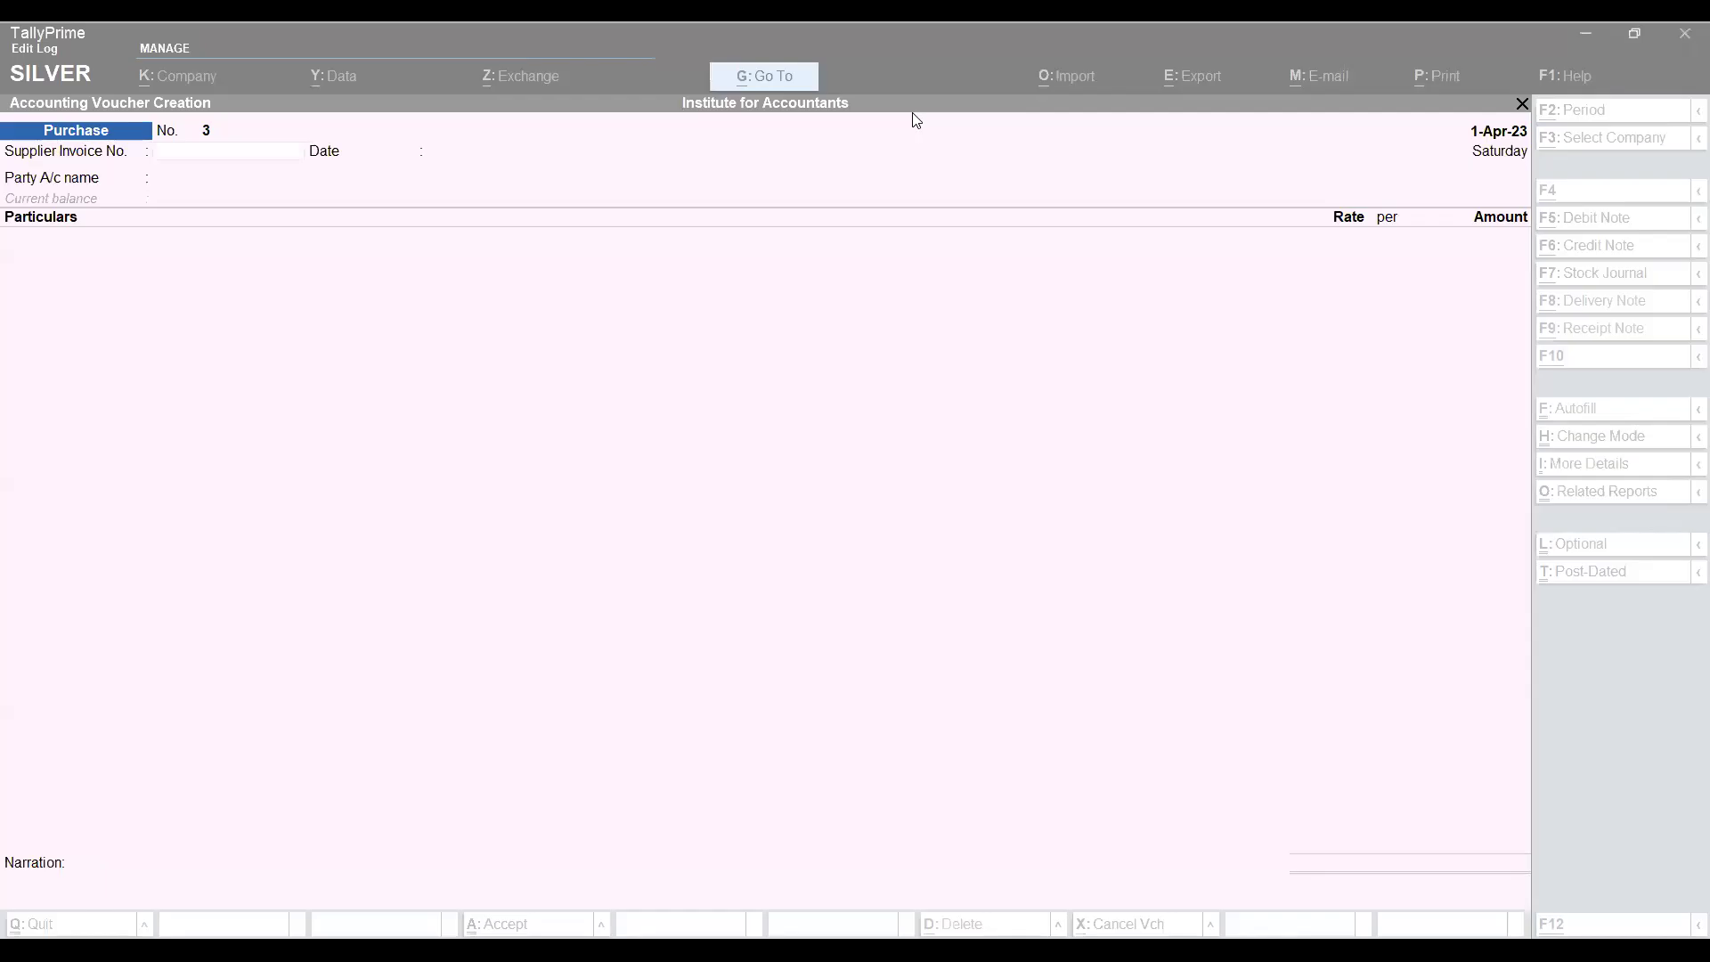
key("alt+Tab")
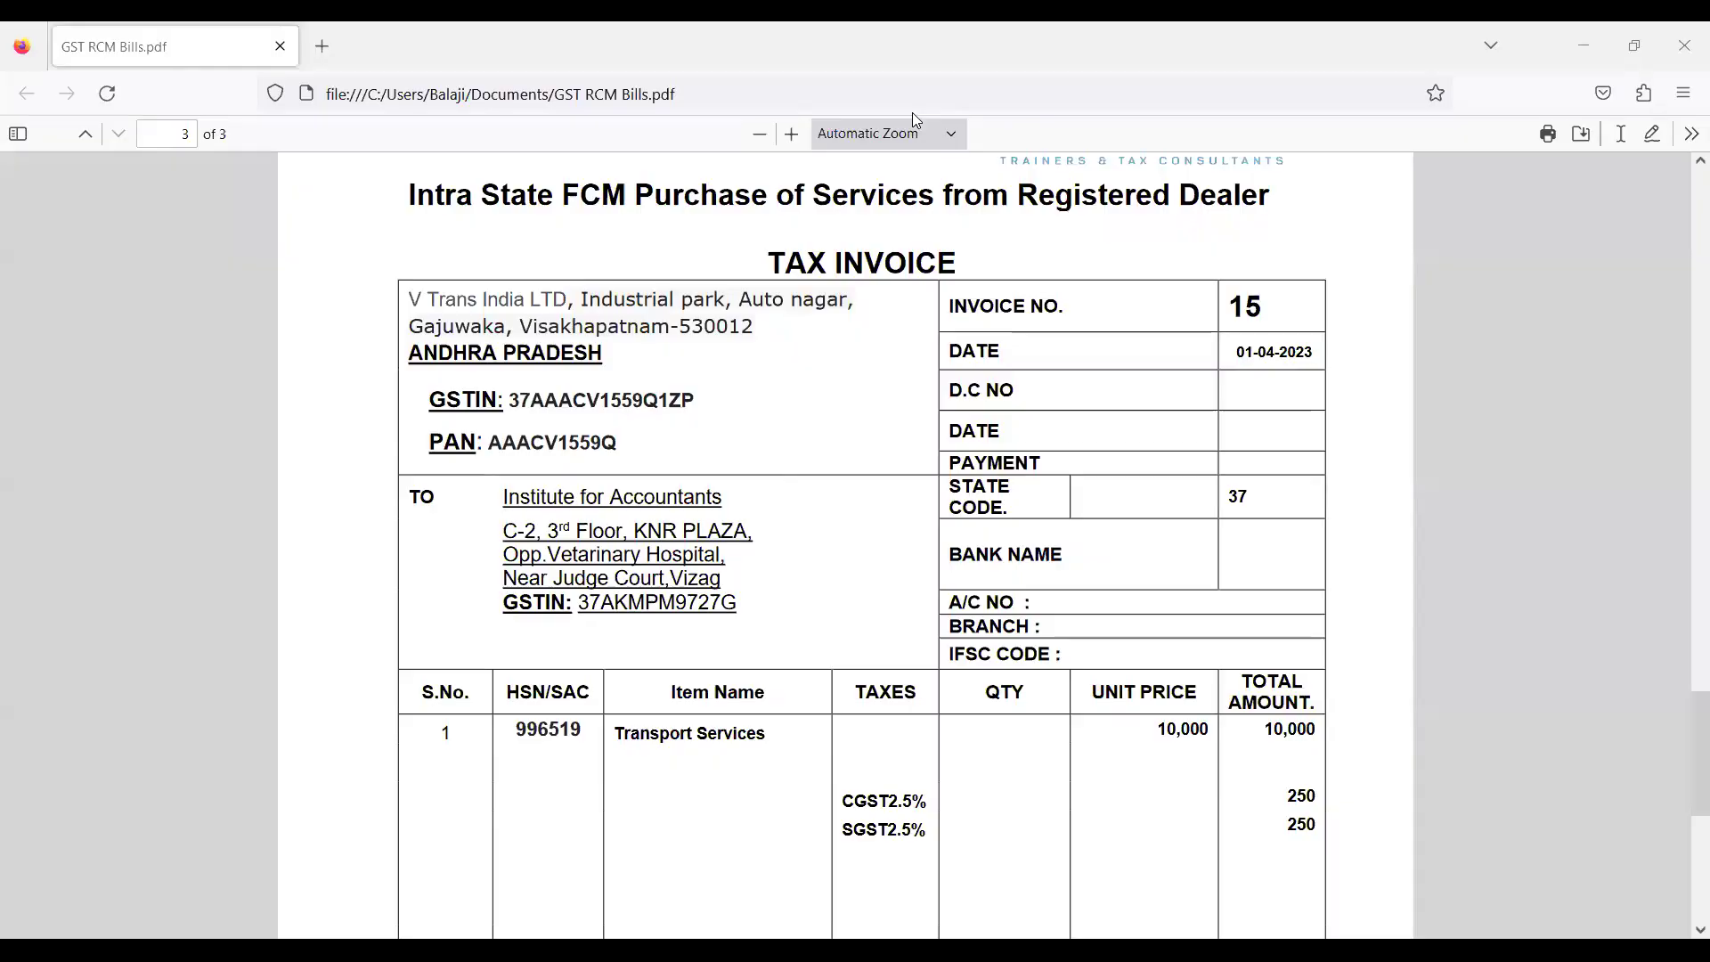
key("alt+Tab")
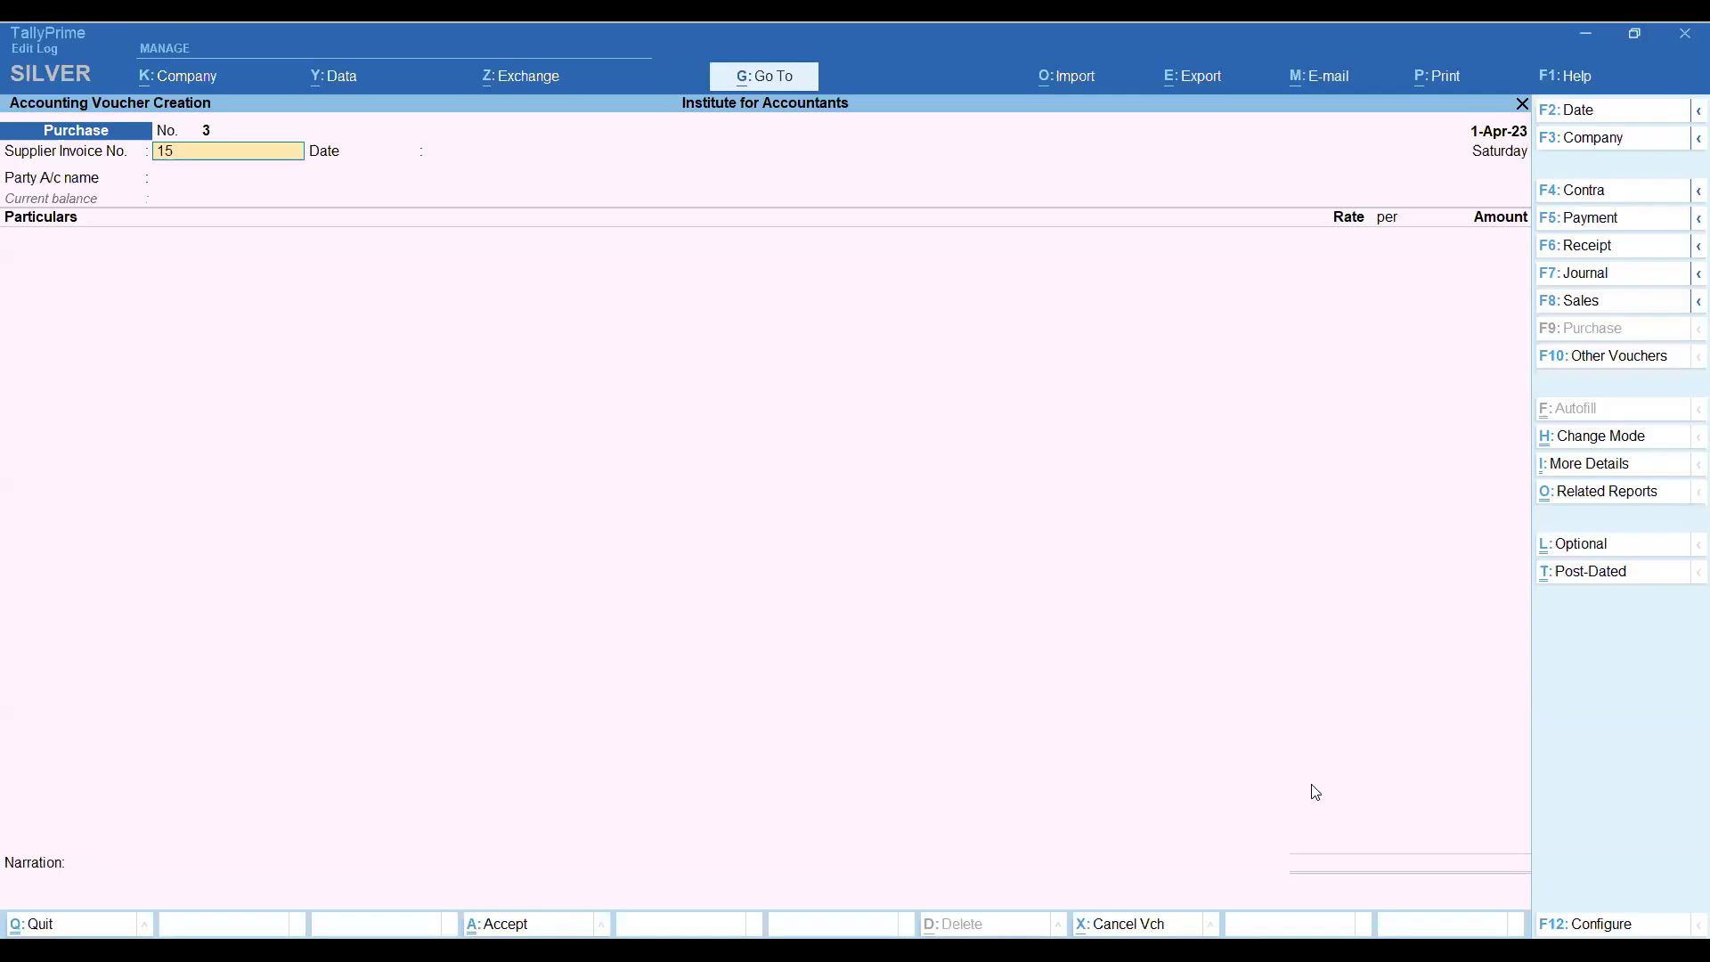
key("Return")
key("Return")
Select V Trans India LTD as the party account and accept its receipt, import and party details without additions.
key("Down")
key("Down")
key("Down")
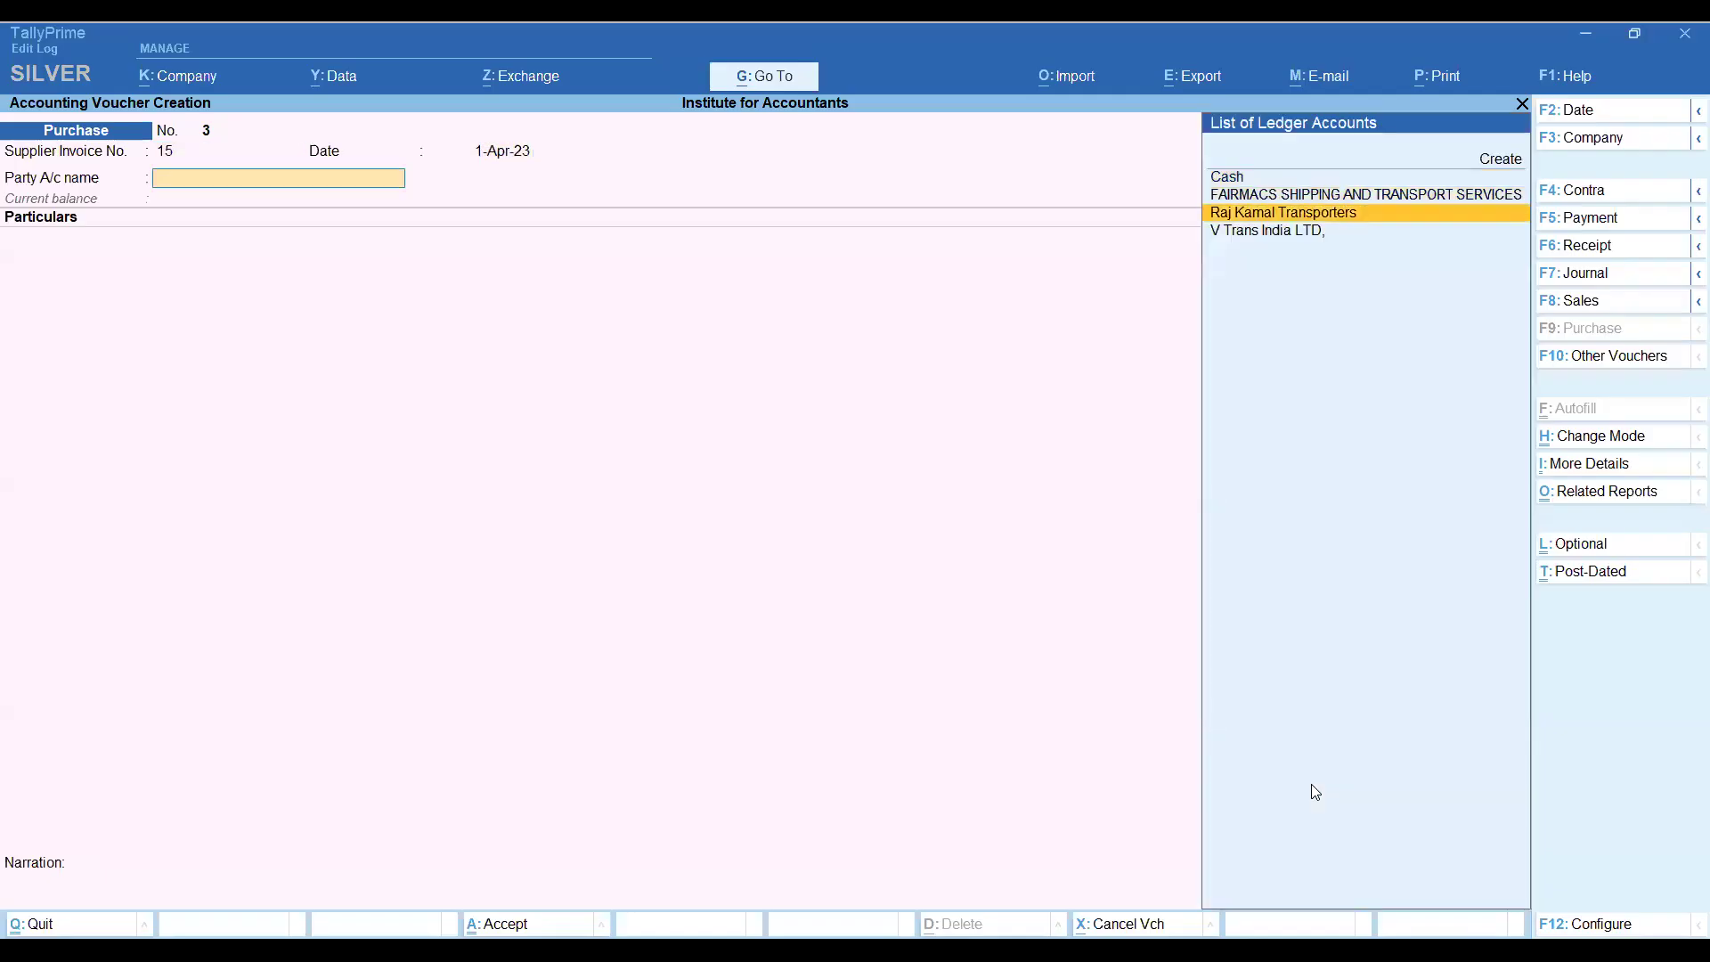
key("Return")
key("Return")
key("Return")
key("Return")
key("Return")
key("Return")
key("Return")
key("Return")
key("Return")
key("Return")
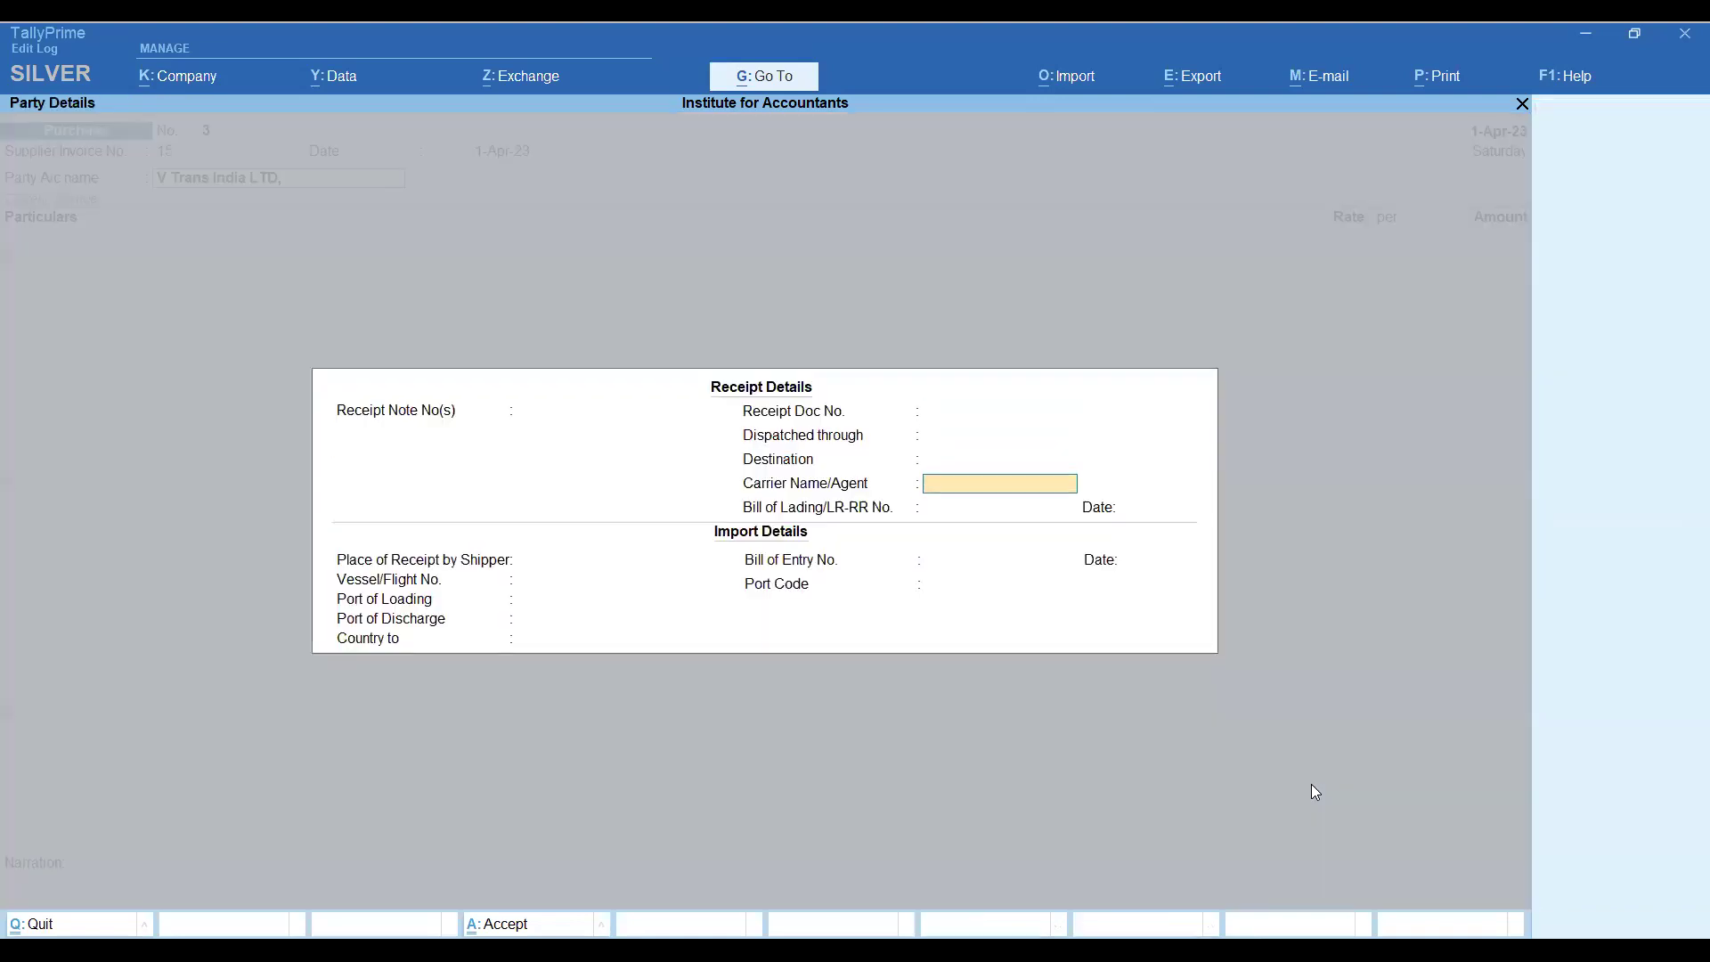
key("Return")
key("Return")
key("Return")
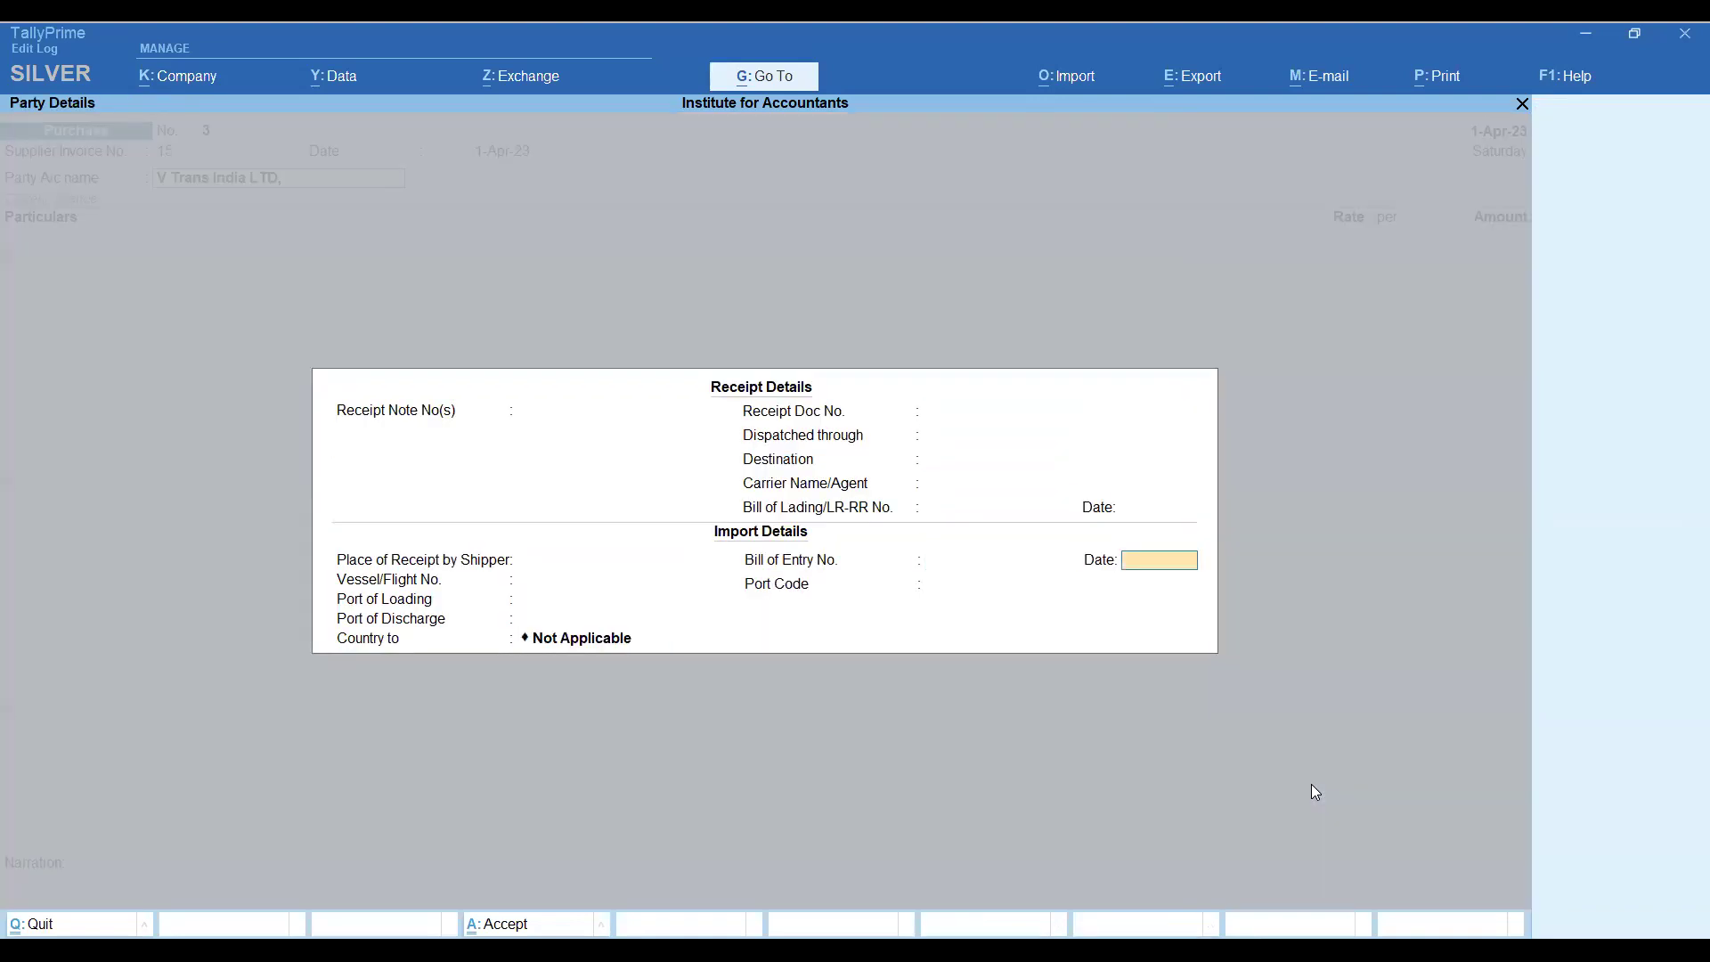
key("ctrl+a")
key("ctrl+a")
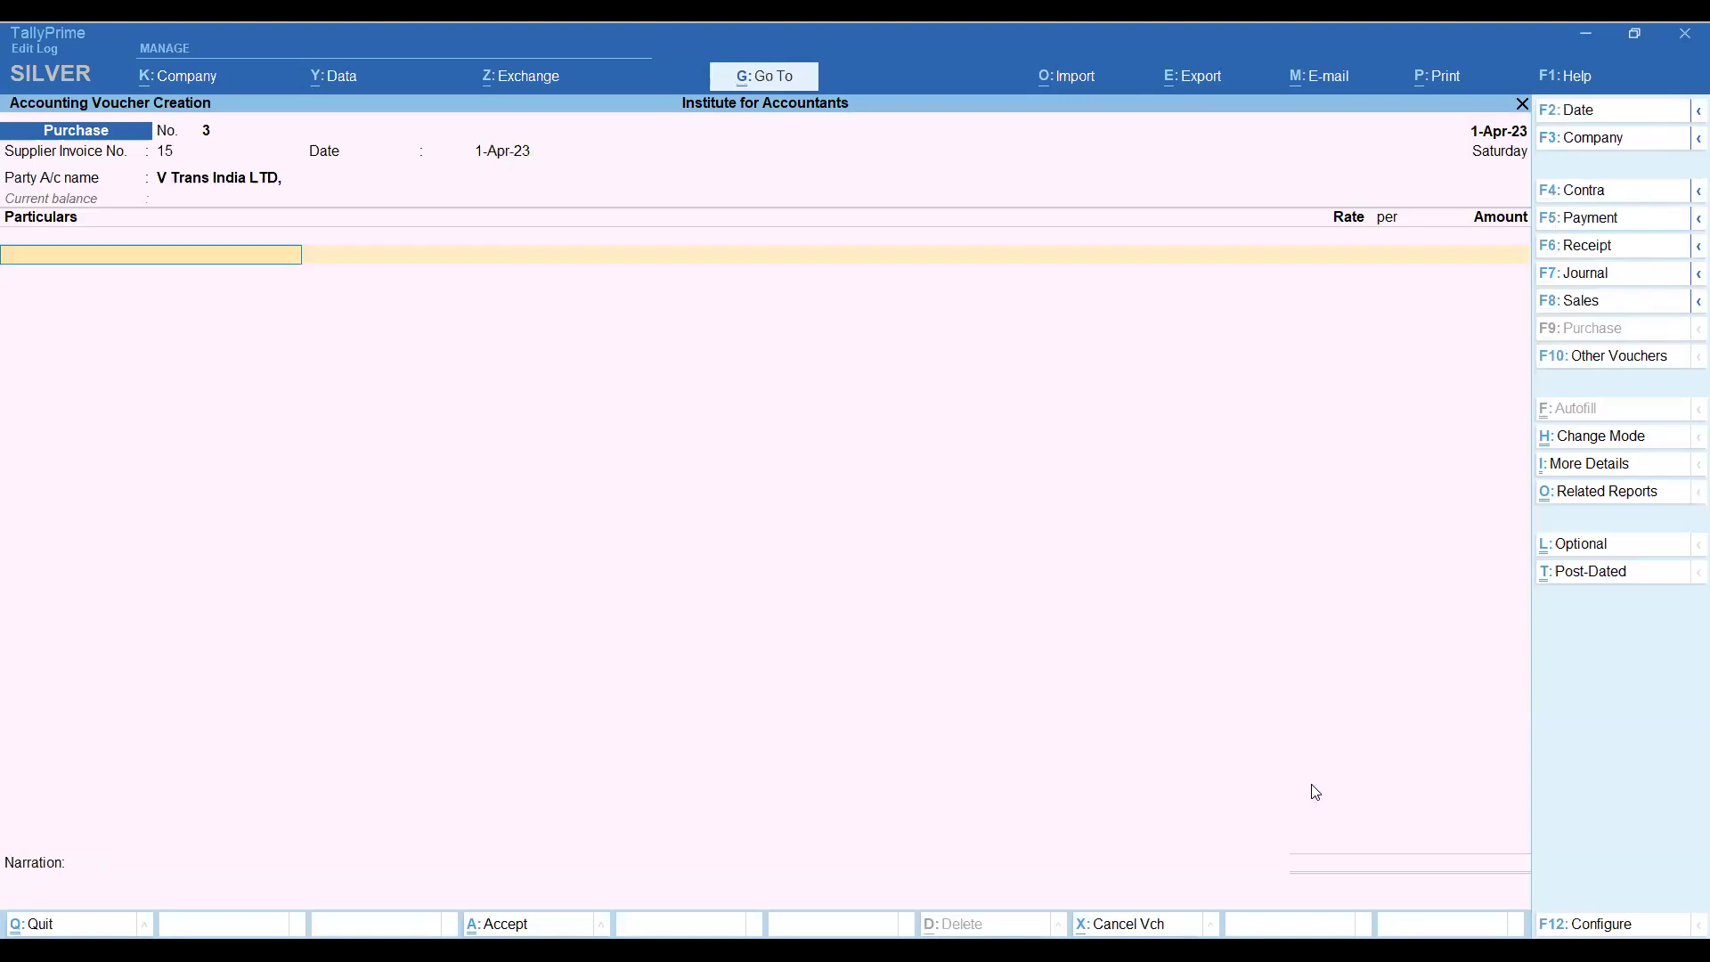
Add the GTA Services ledger to the voucher with an amount of 10,000.
key("Down")
key("Down")
key("Down")
key("Down")
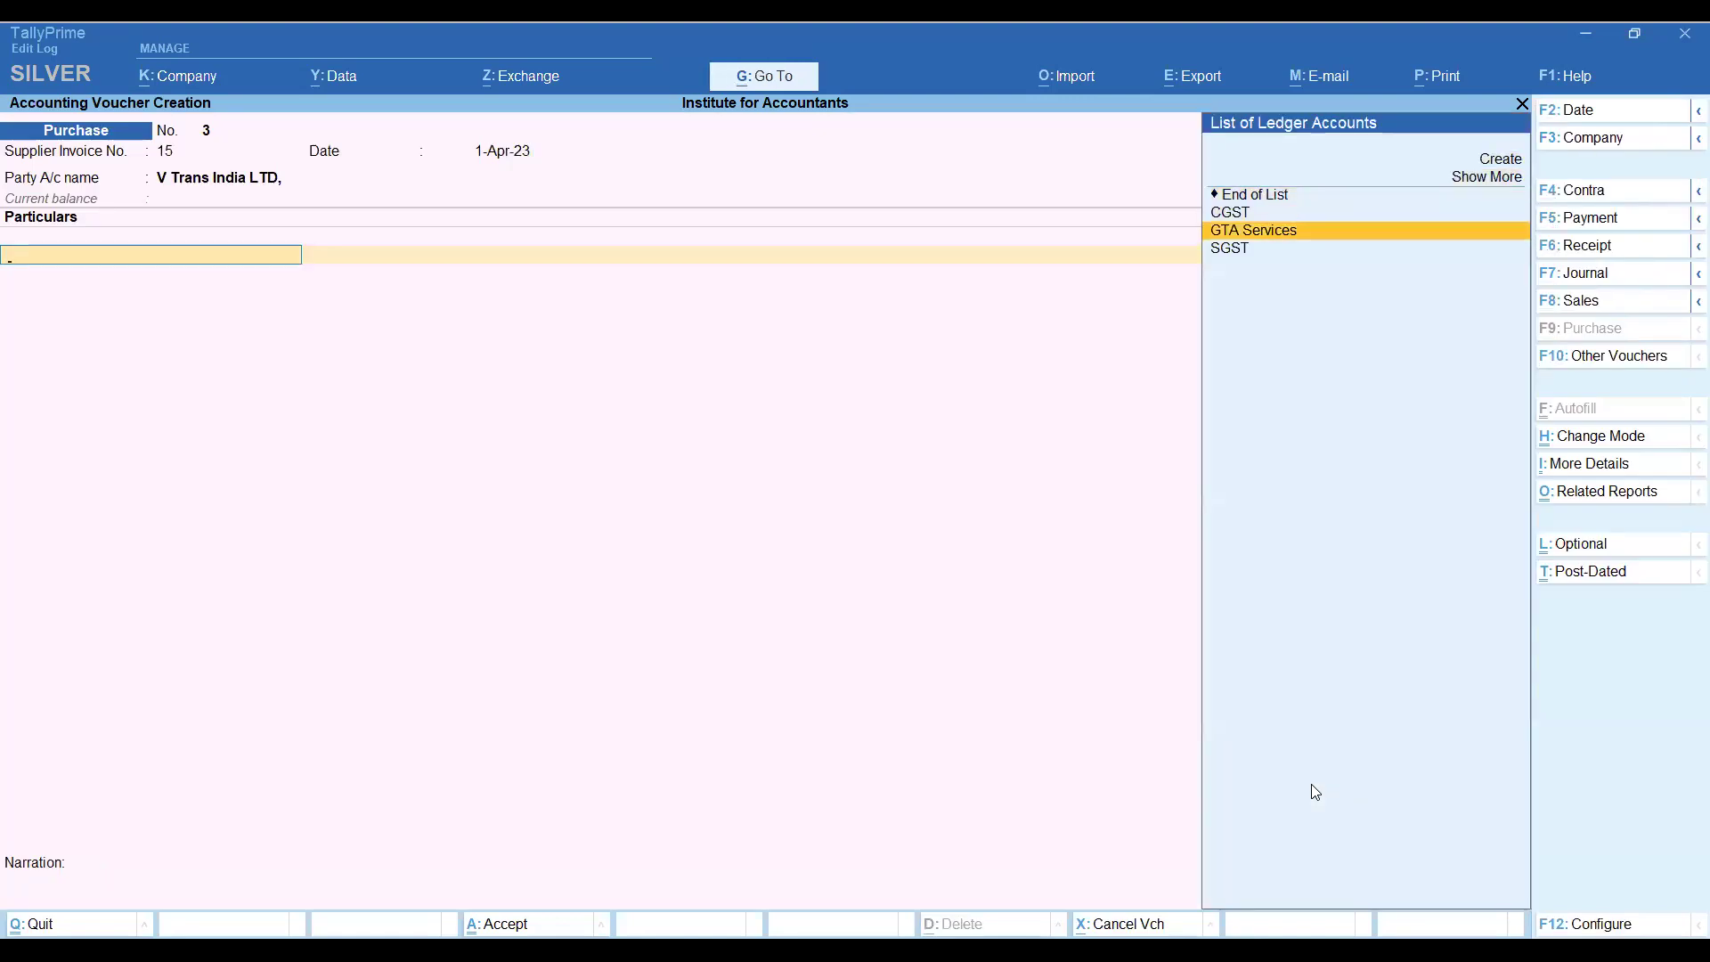
key("Return")
key("Return")
key("Return")
type("10000")
key("Return")
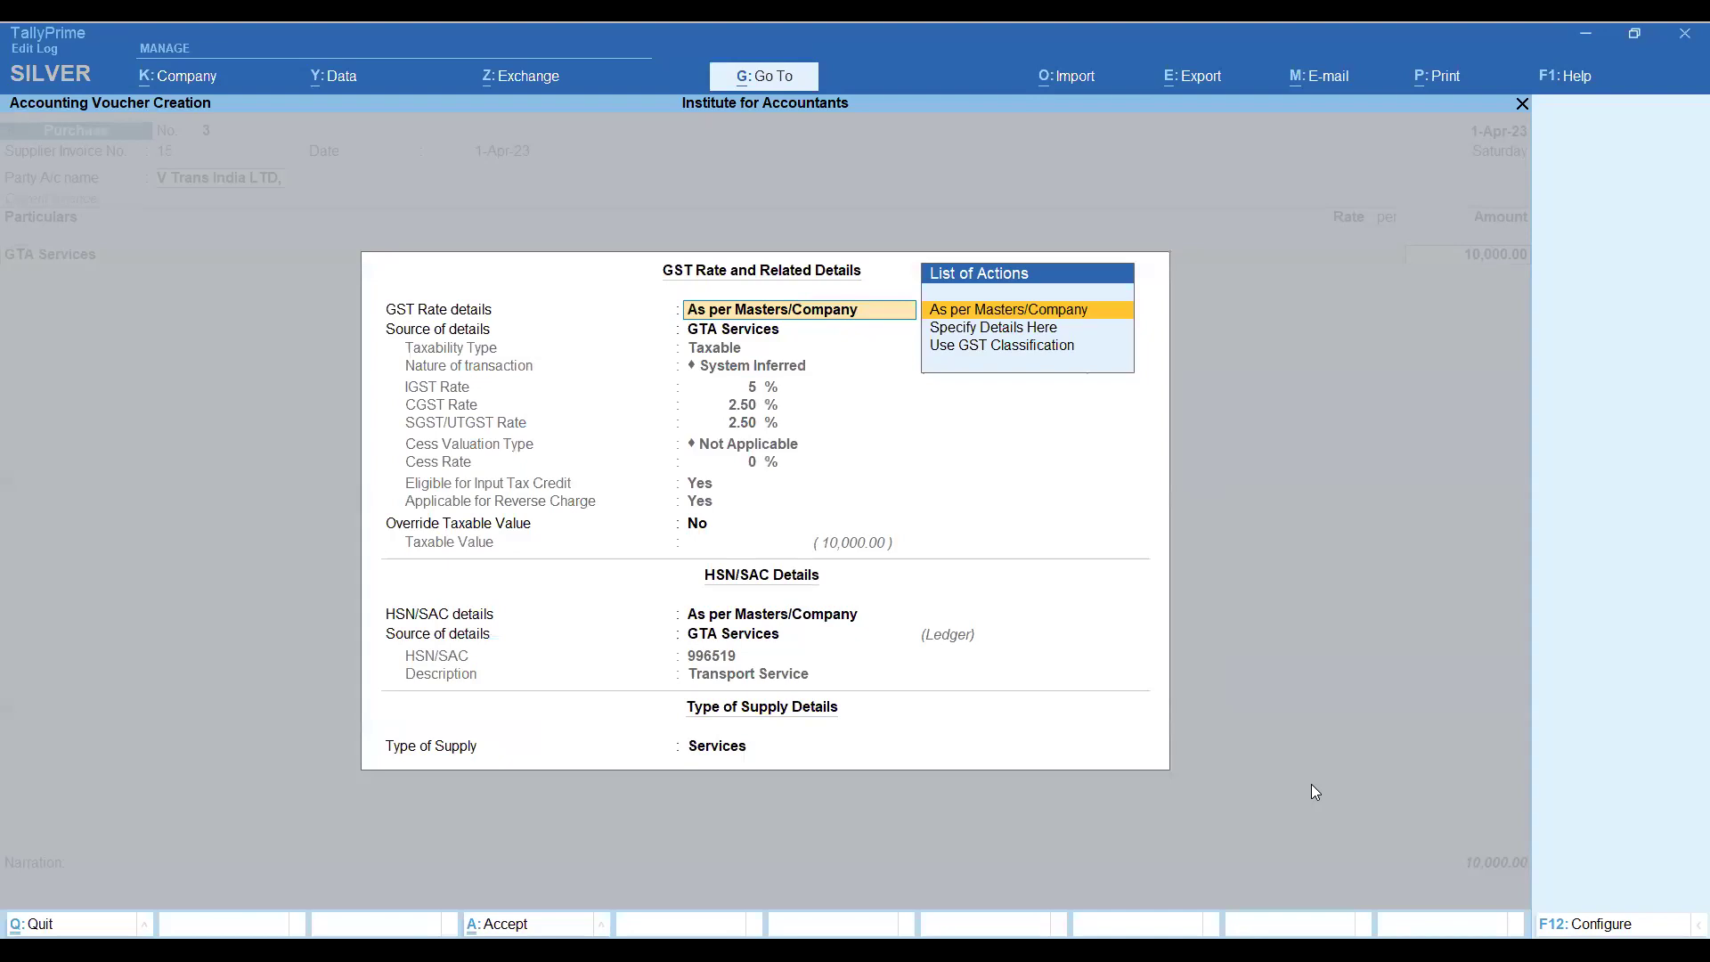
Specify the GST rate details in the voucher for GTA Services, set Applicable for Reverse Charge to No, and accept the remaining details.
key("Down")
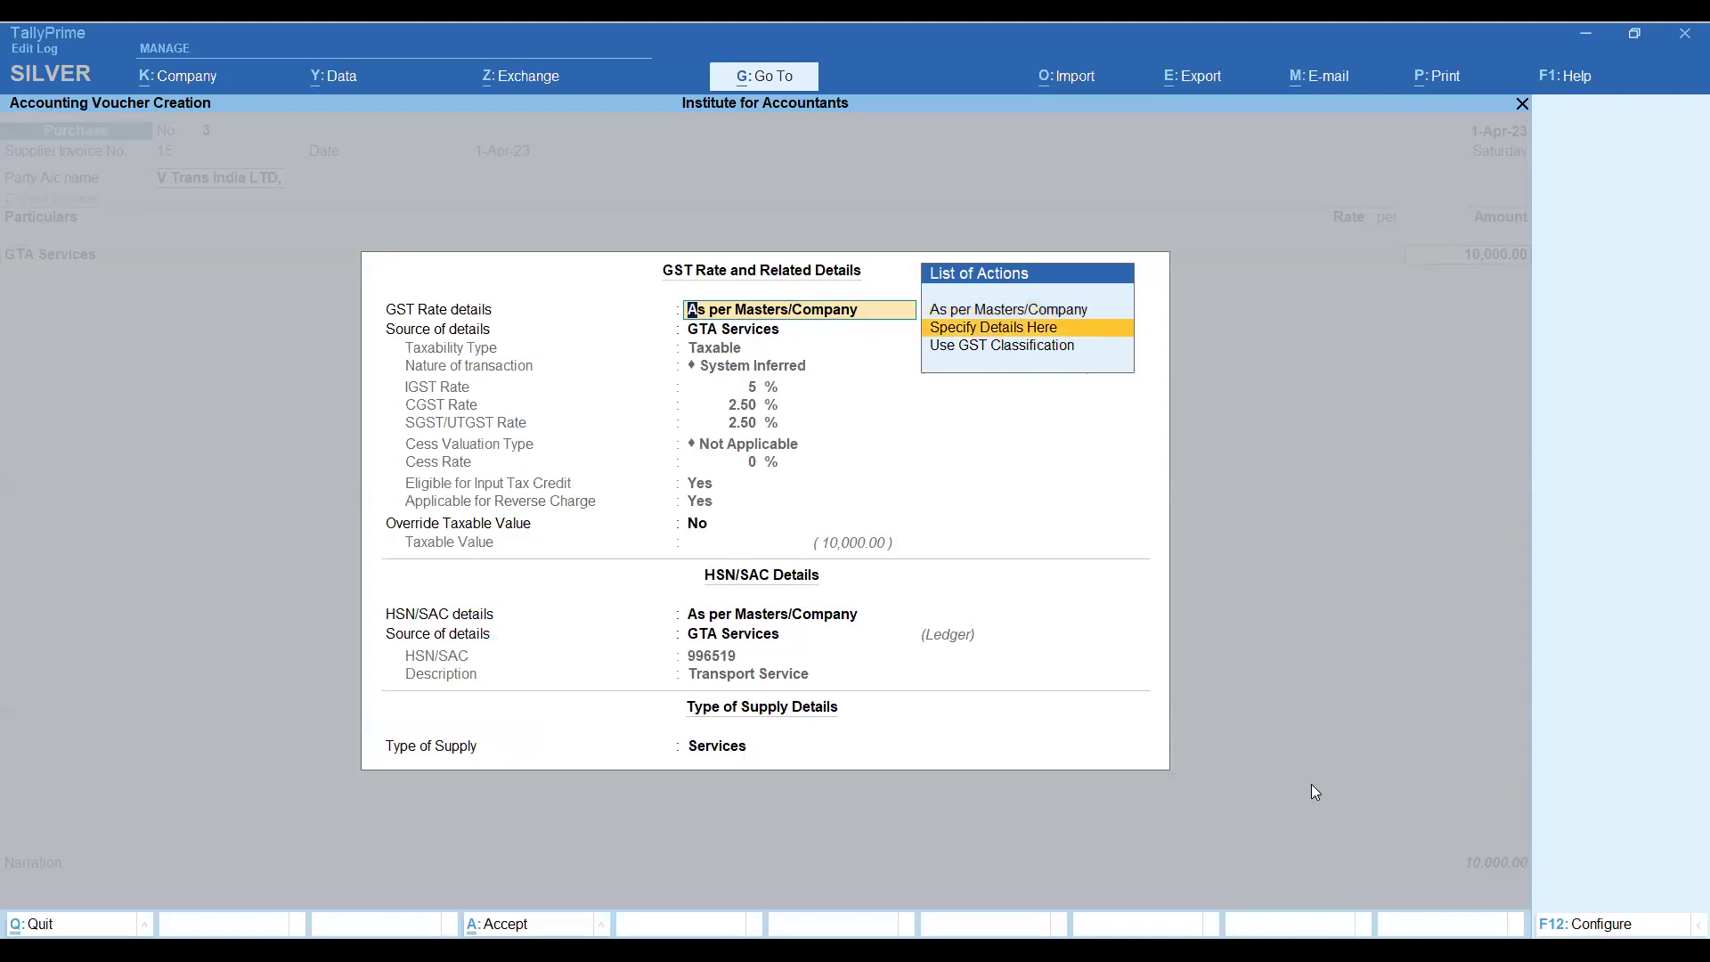
key("Return")
key("Return")
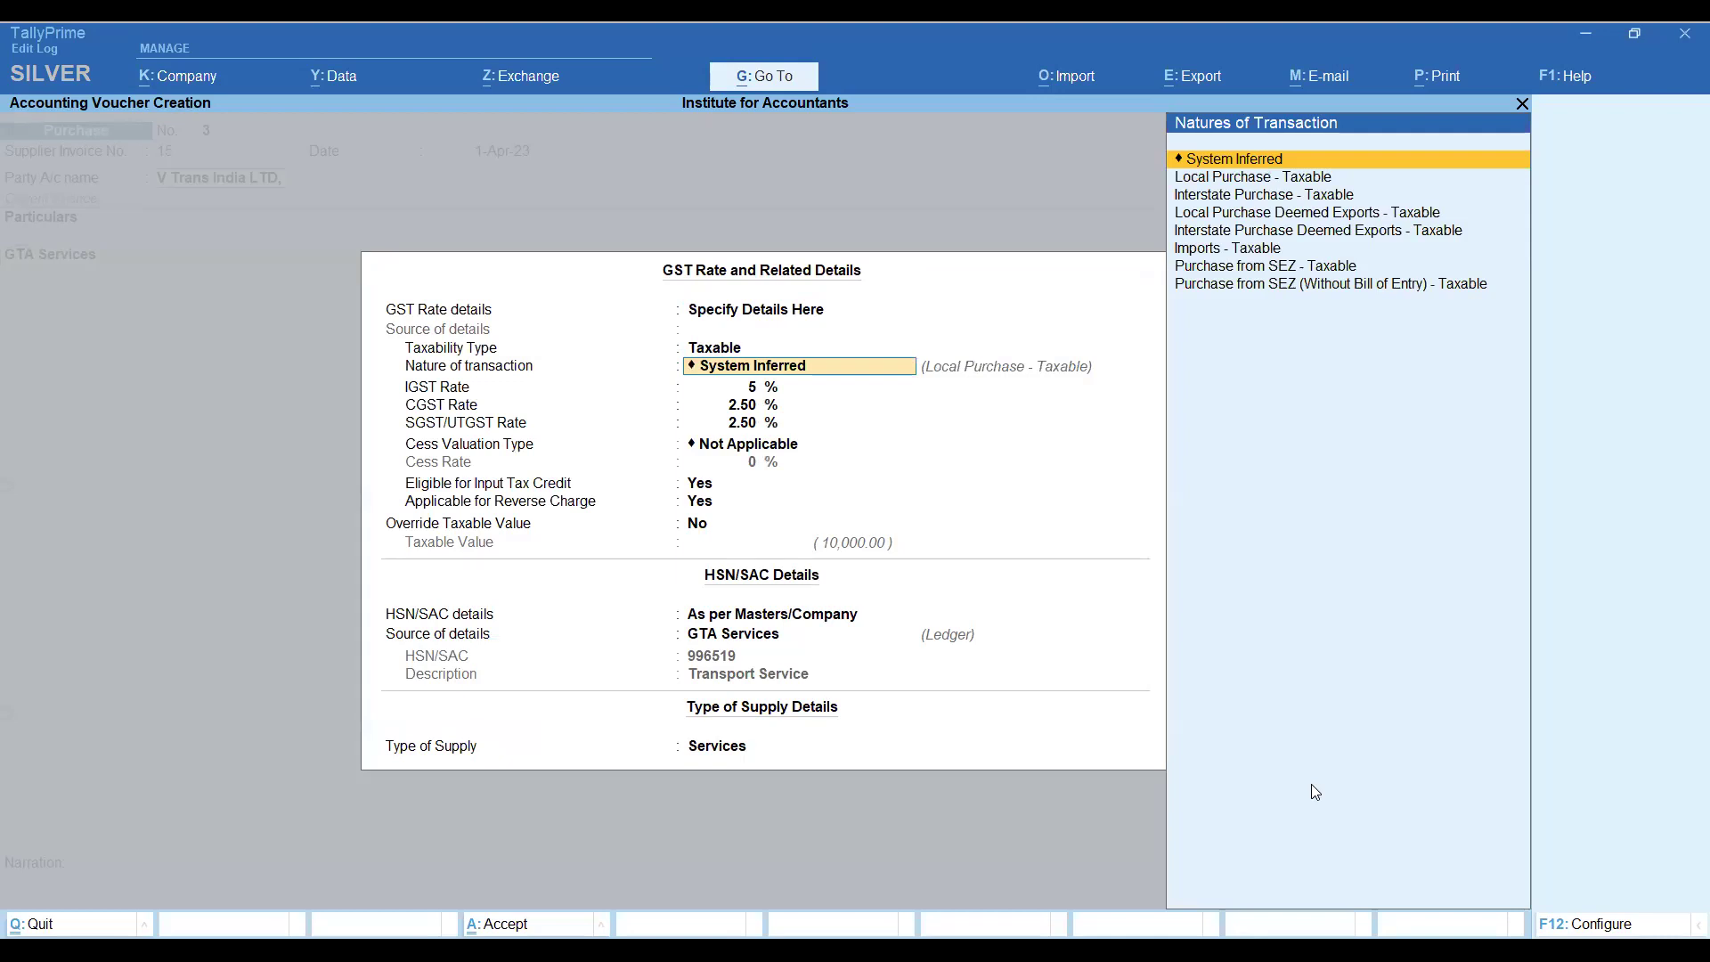
key("Return")
key("Return")
key("Return")
key("Return")
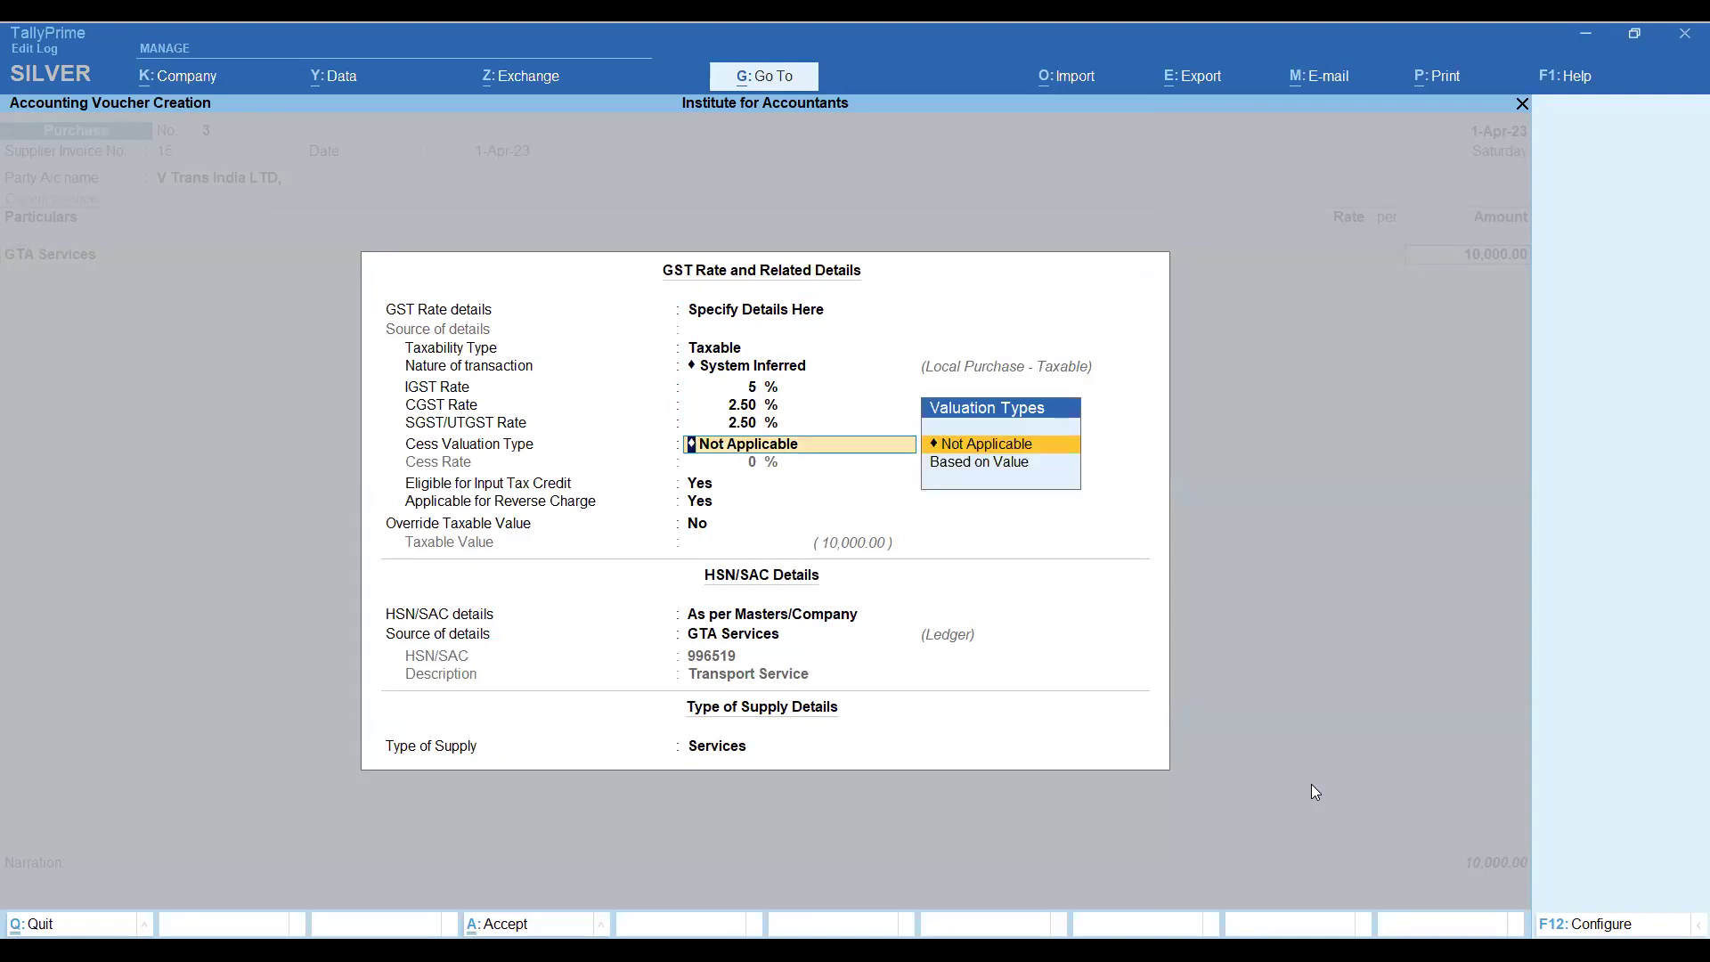
key("Return")
key("Return")
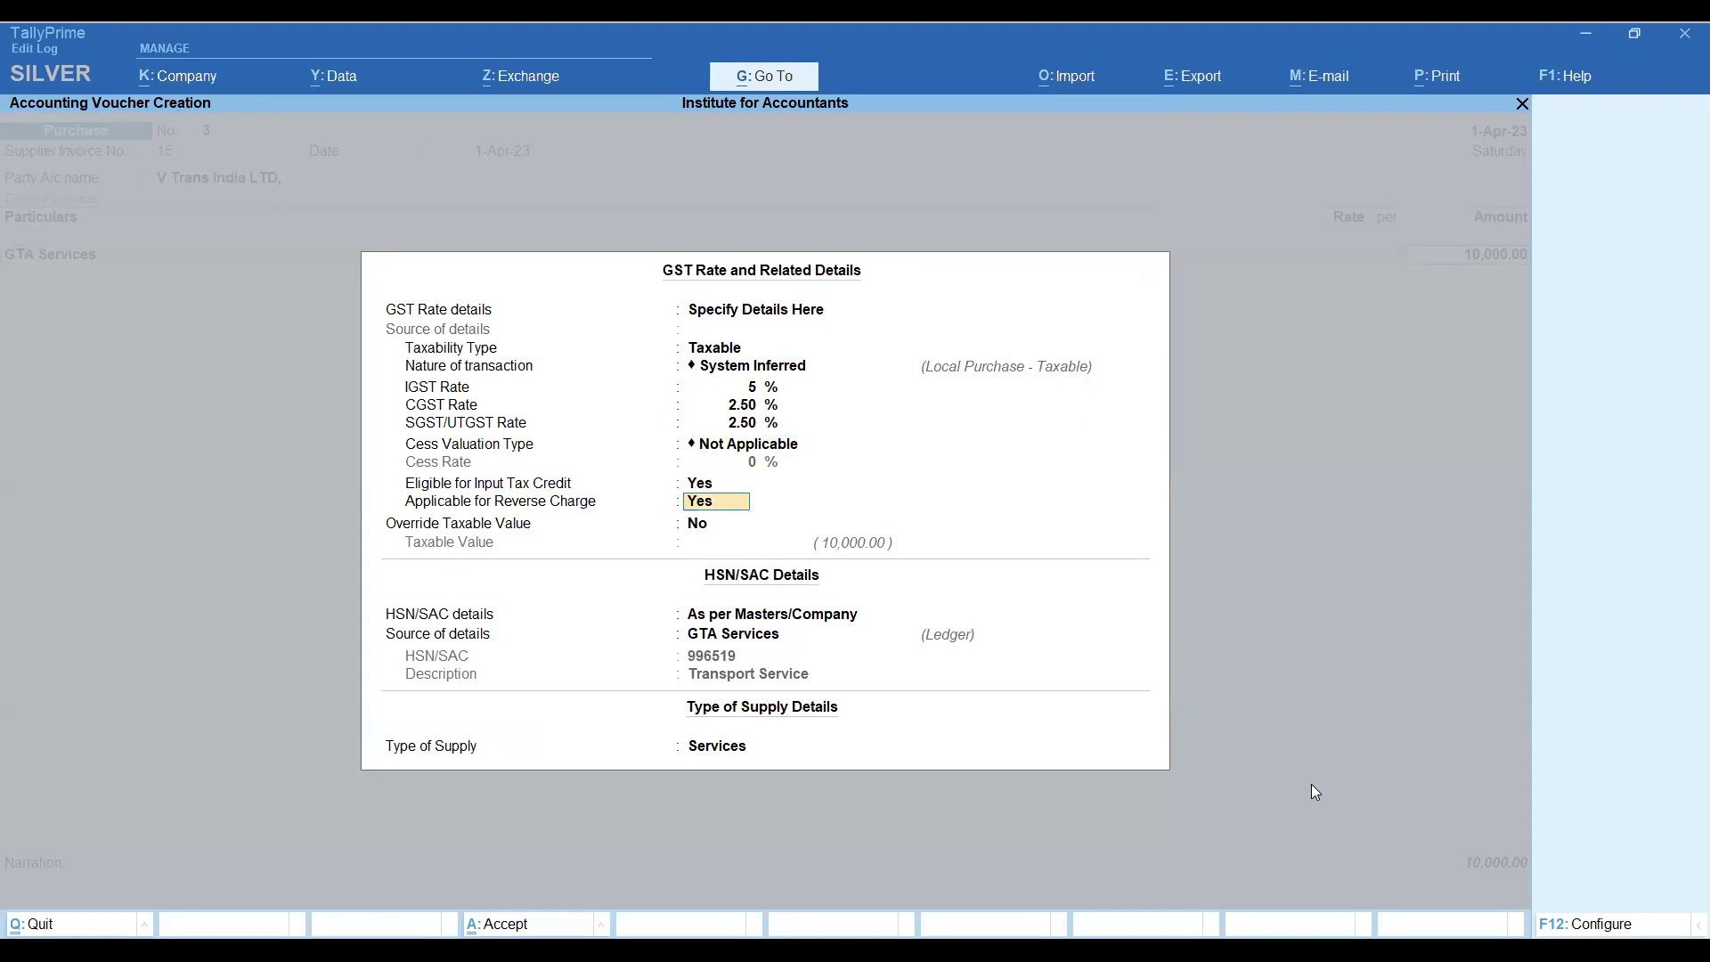
type("n")
key("Return")
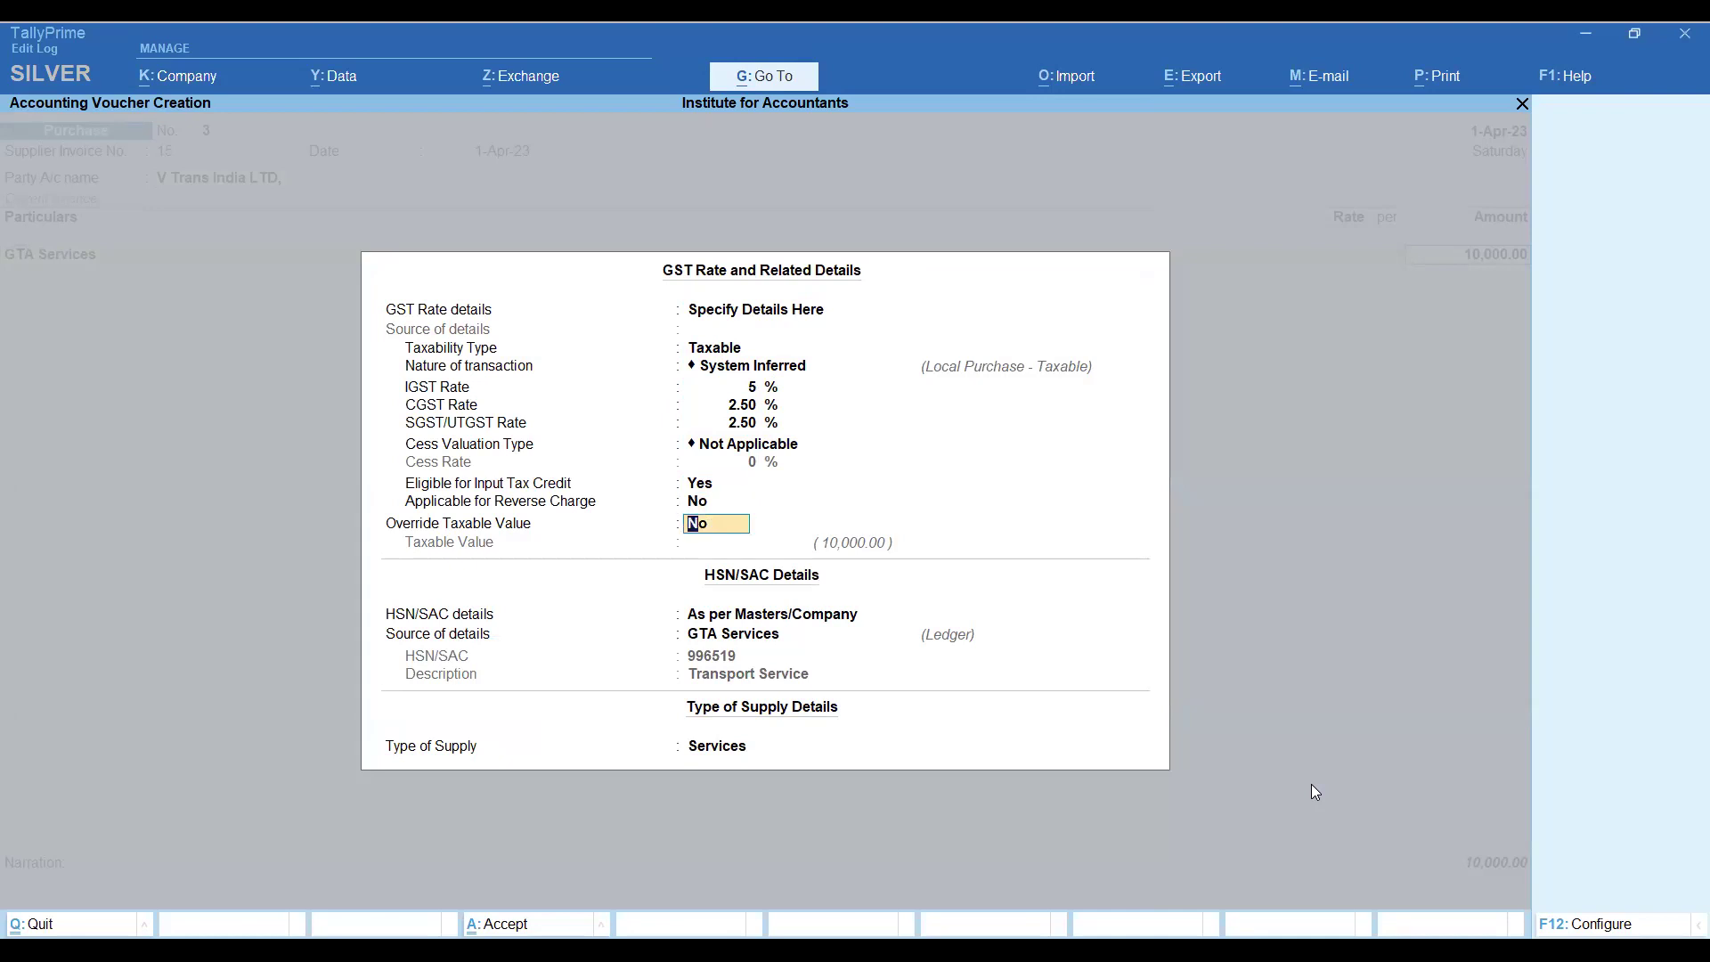
key("Return")
key("Return")
key("Return")
key("Return")
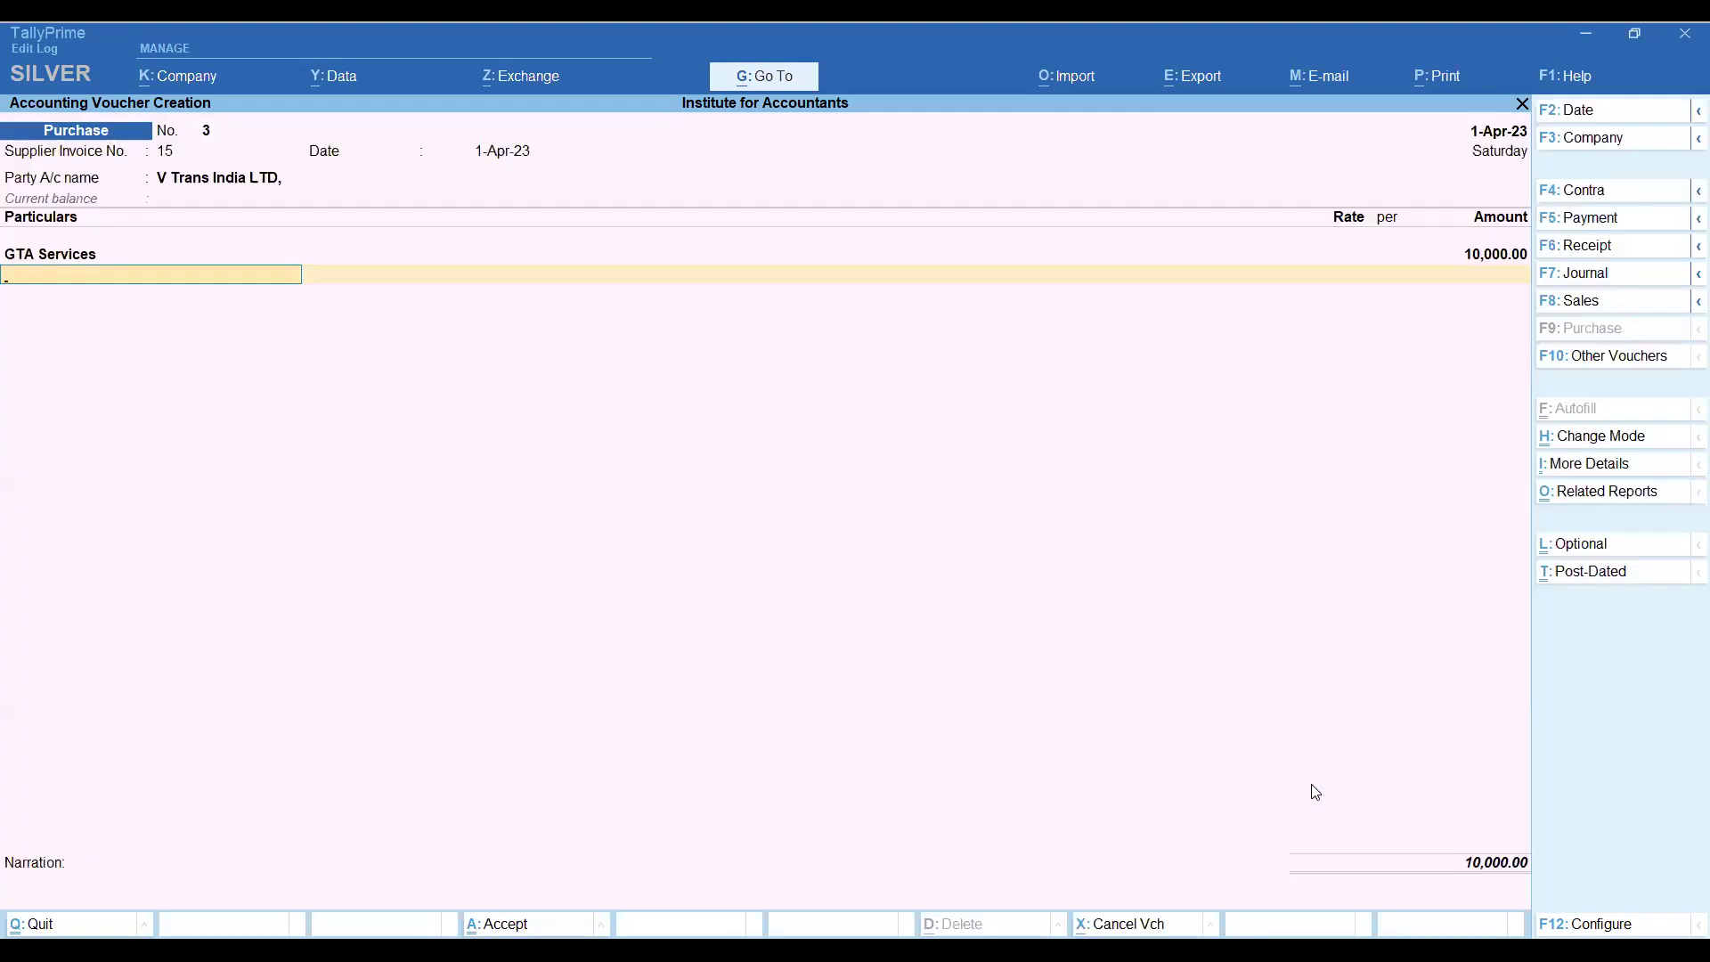
Add the CGST and SGST ledgers to the purchase voucher at 250.00 each, without ledger descriptions.
type("c")
key("Return")
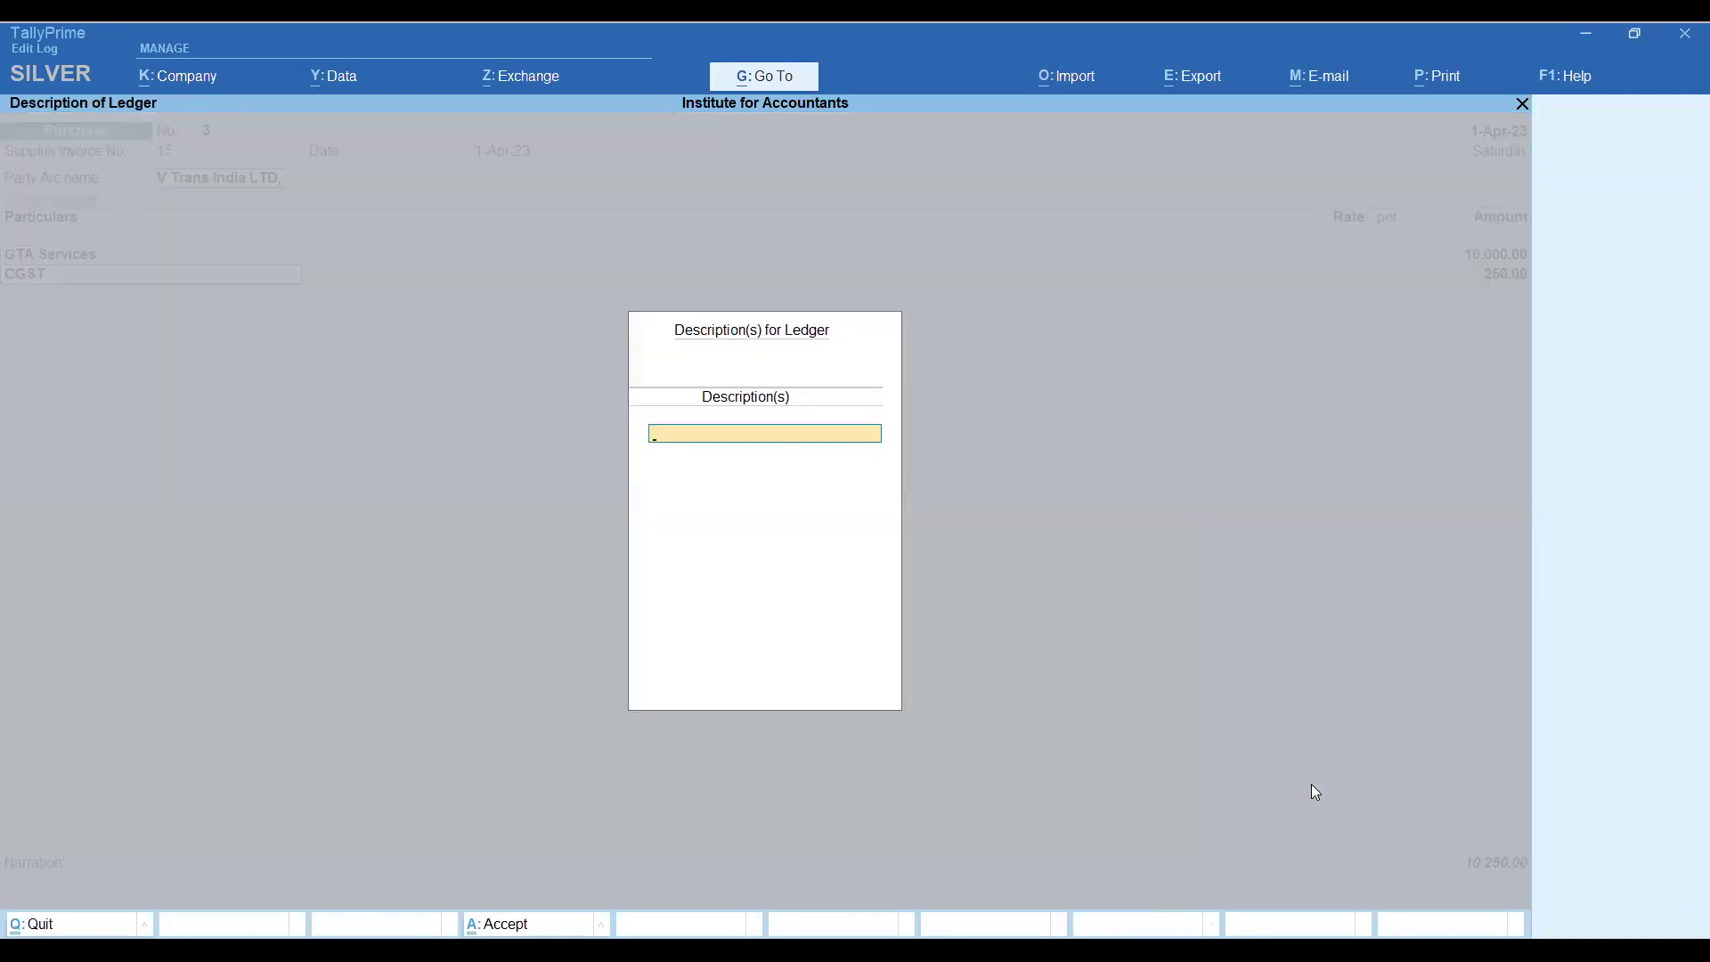
key("Return")
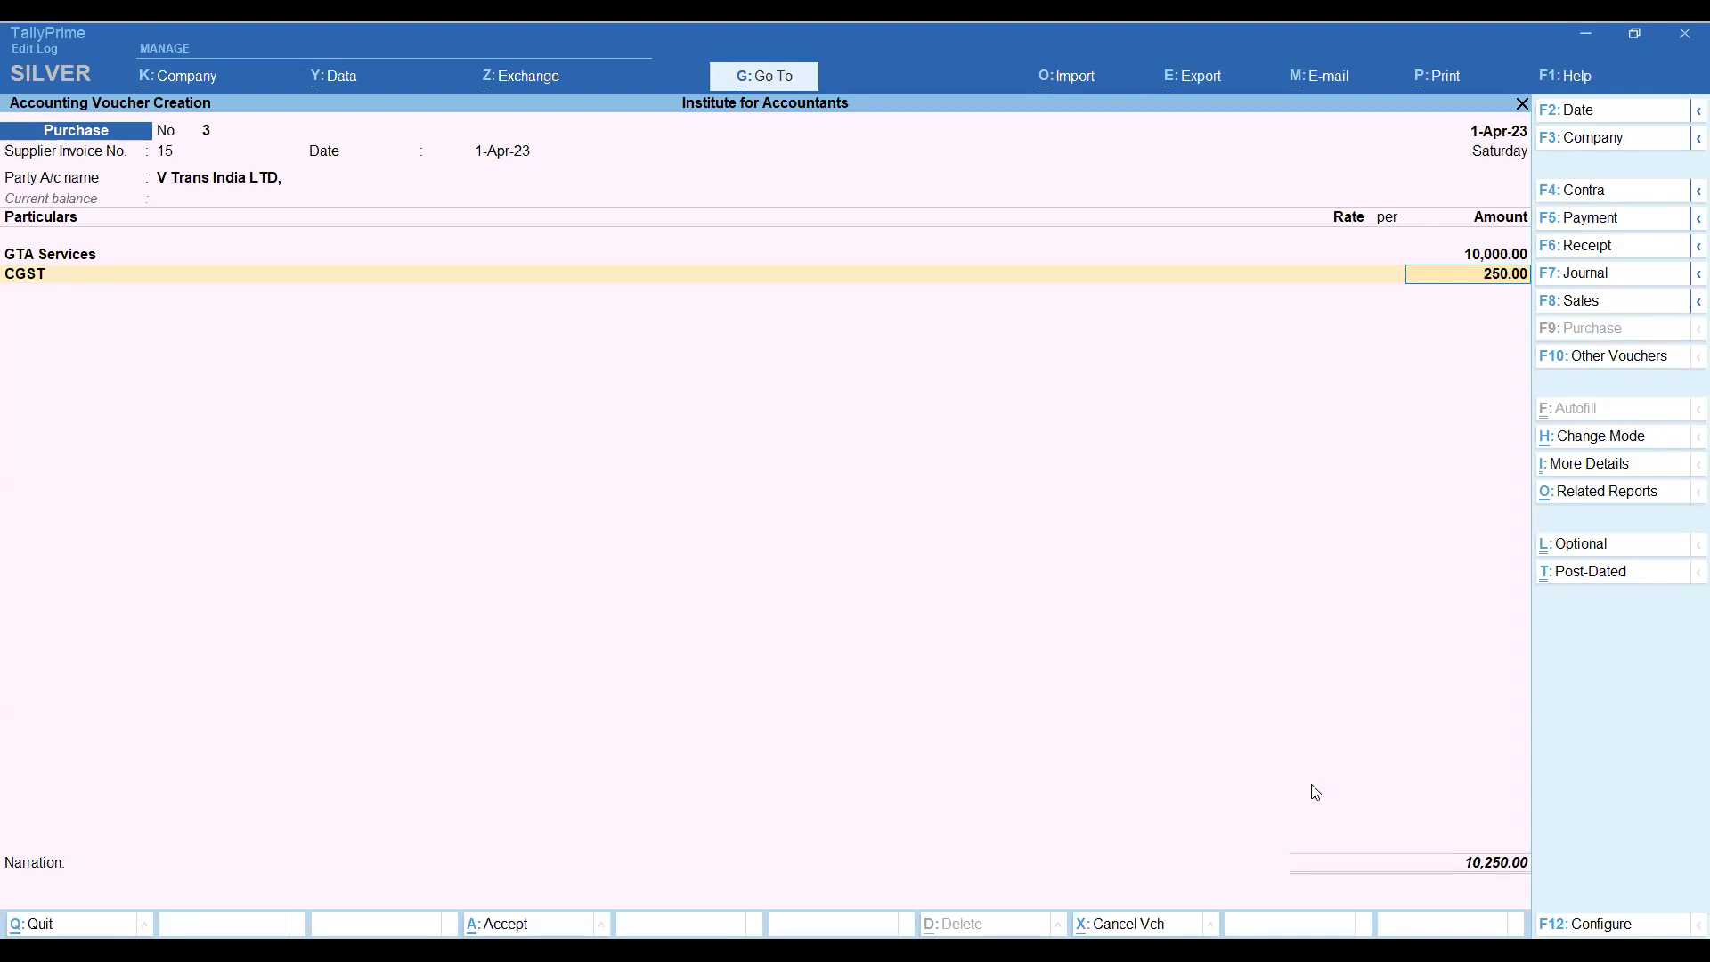
key("Return")
type("Sg")
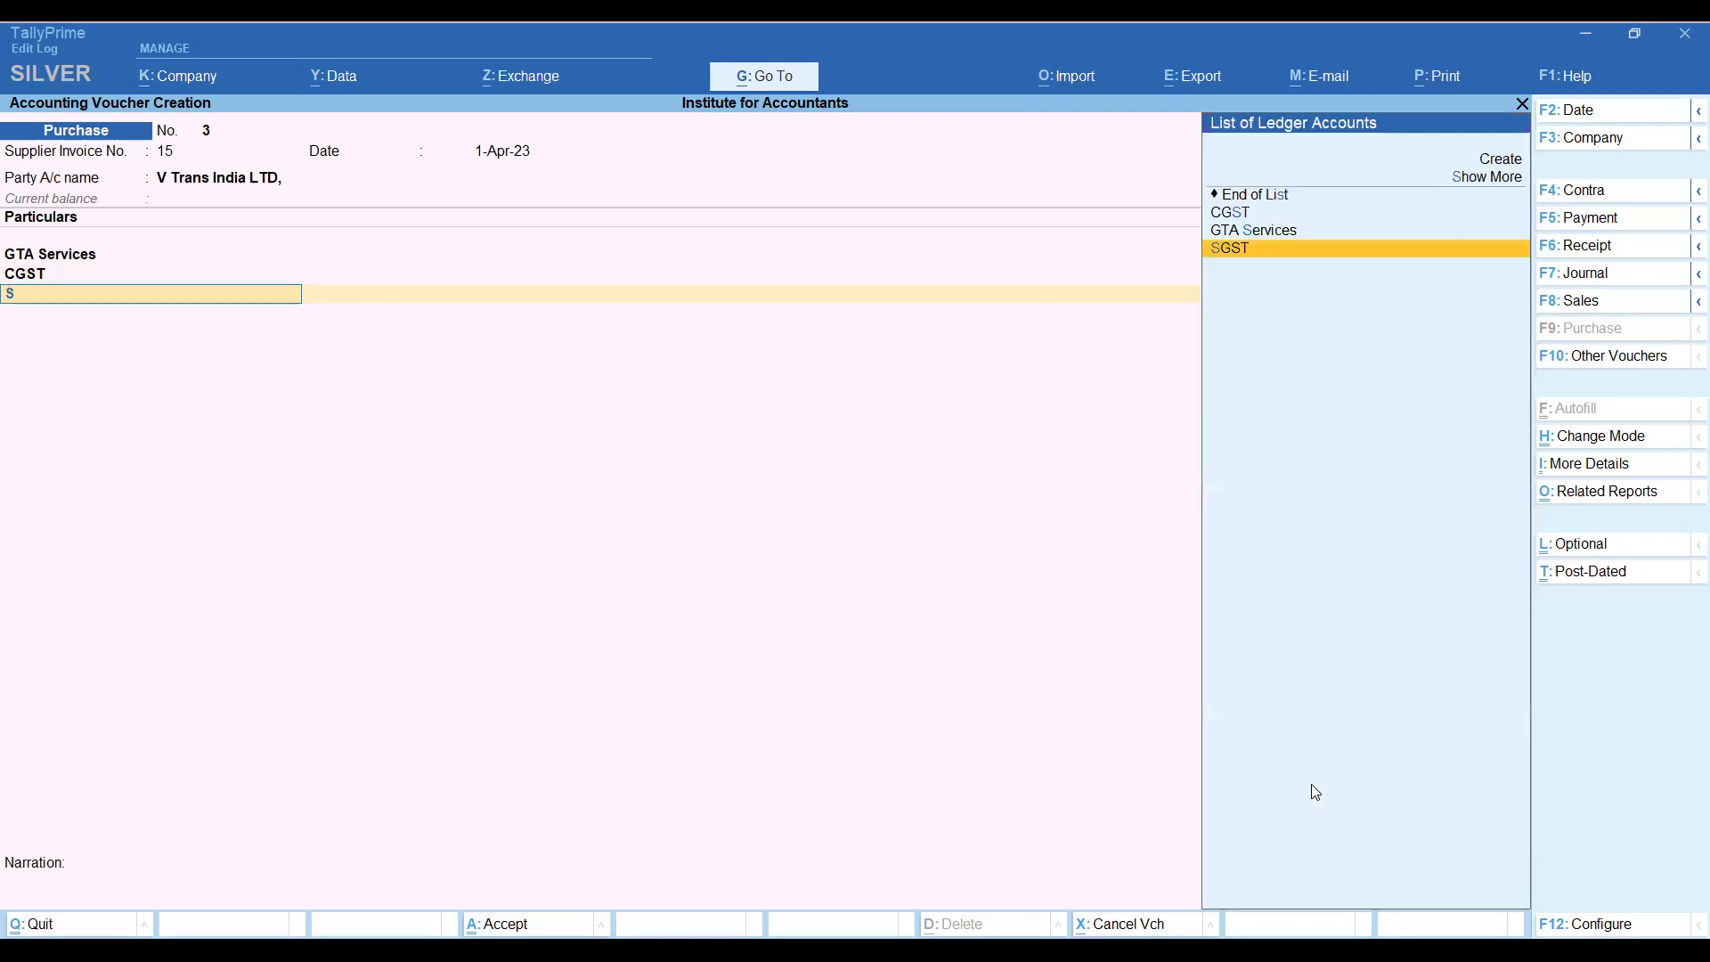
key("Return")
key("Return")
key("Return")
key("Return")
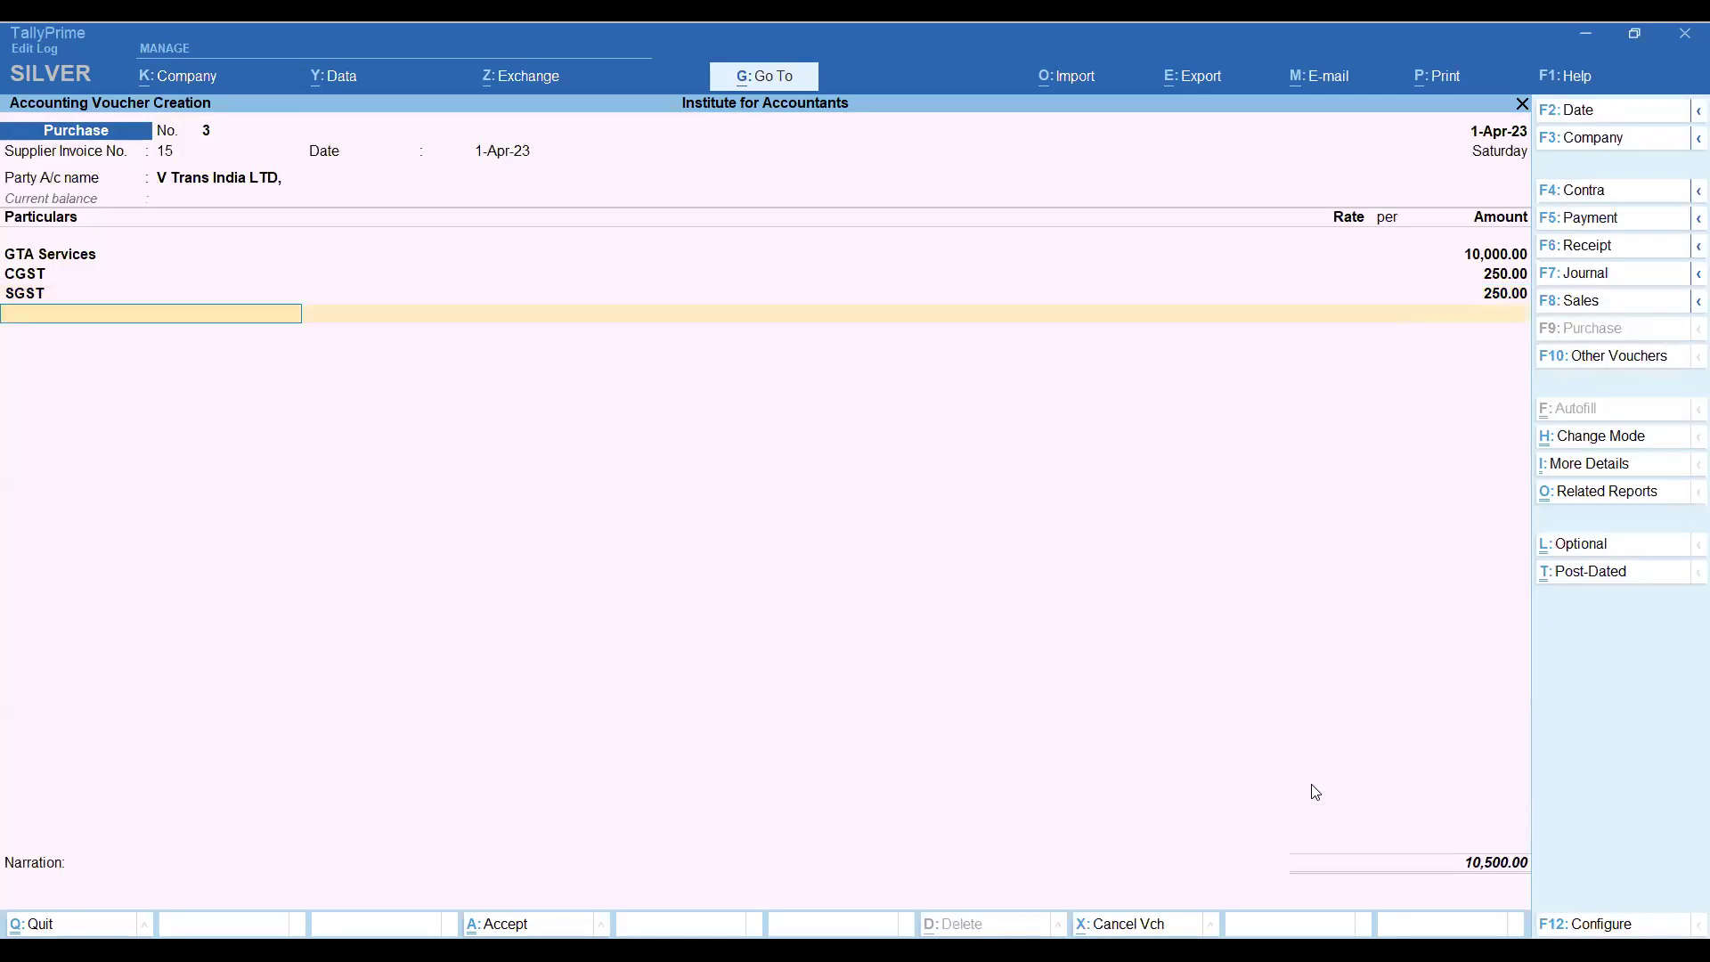
Save the purchase voucher without narration, accepting the modified tax details with conflicts, and return to the Gateway of Tally.
key("Return")
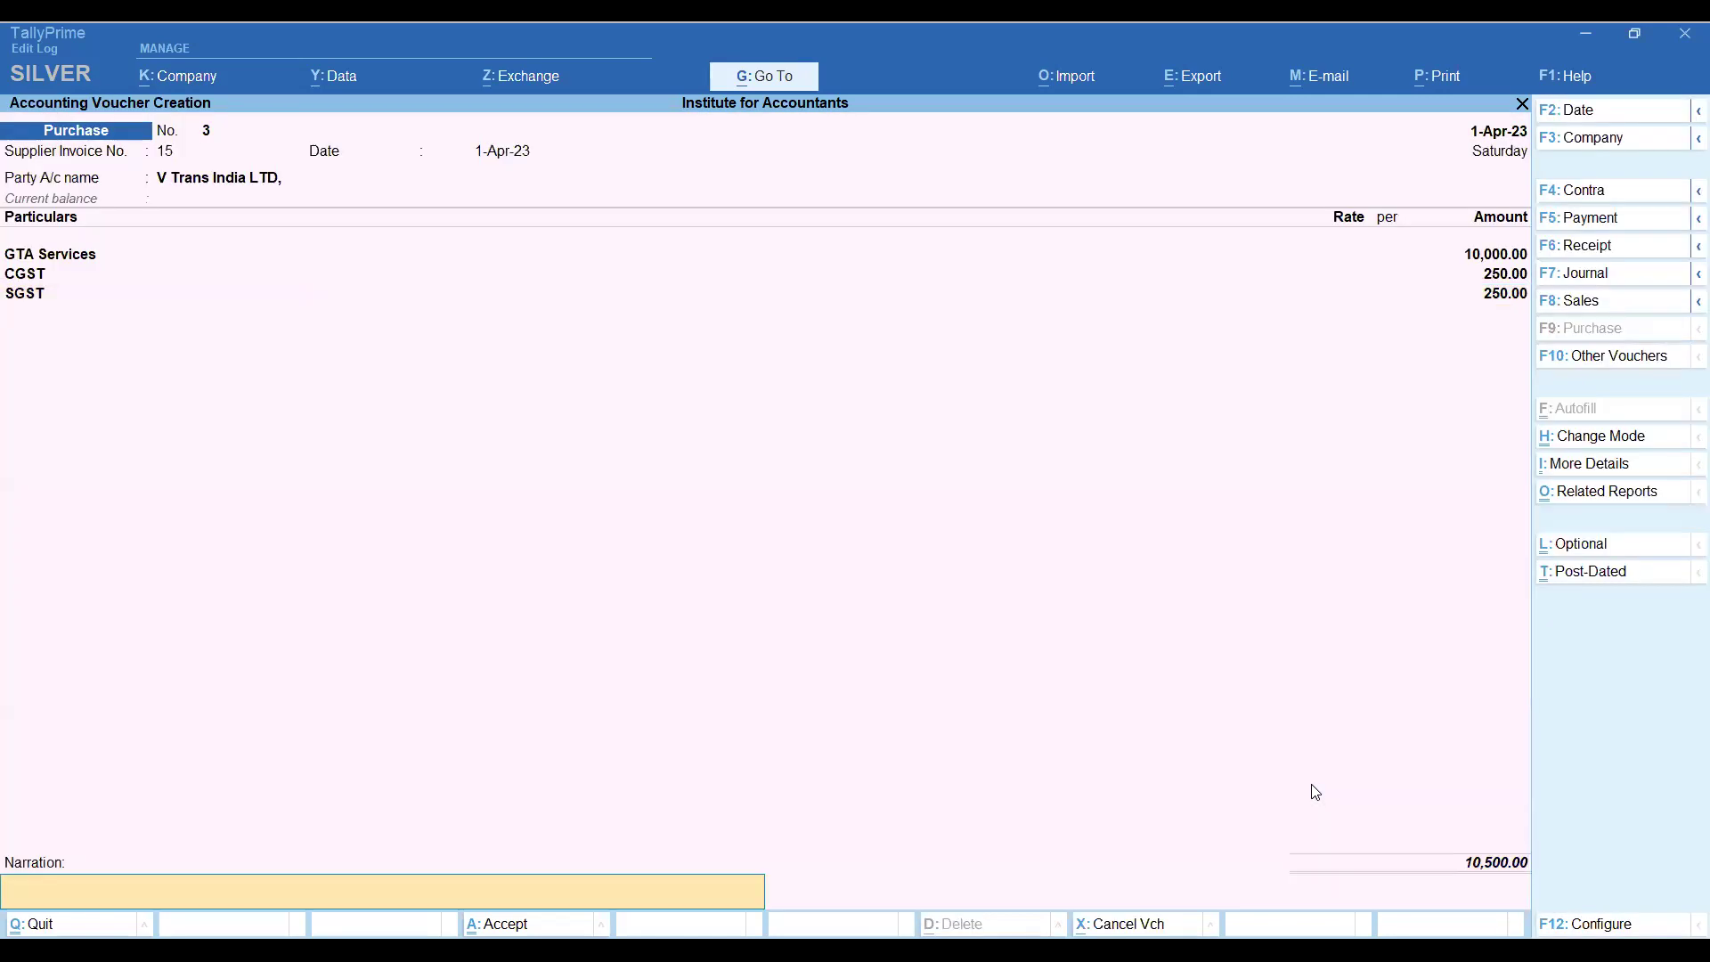
key("Return")
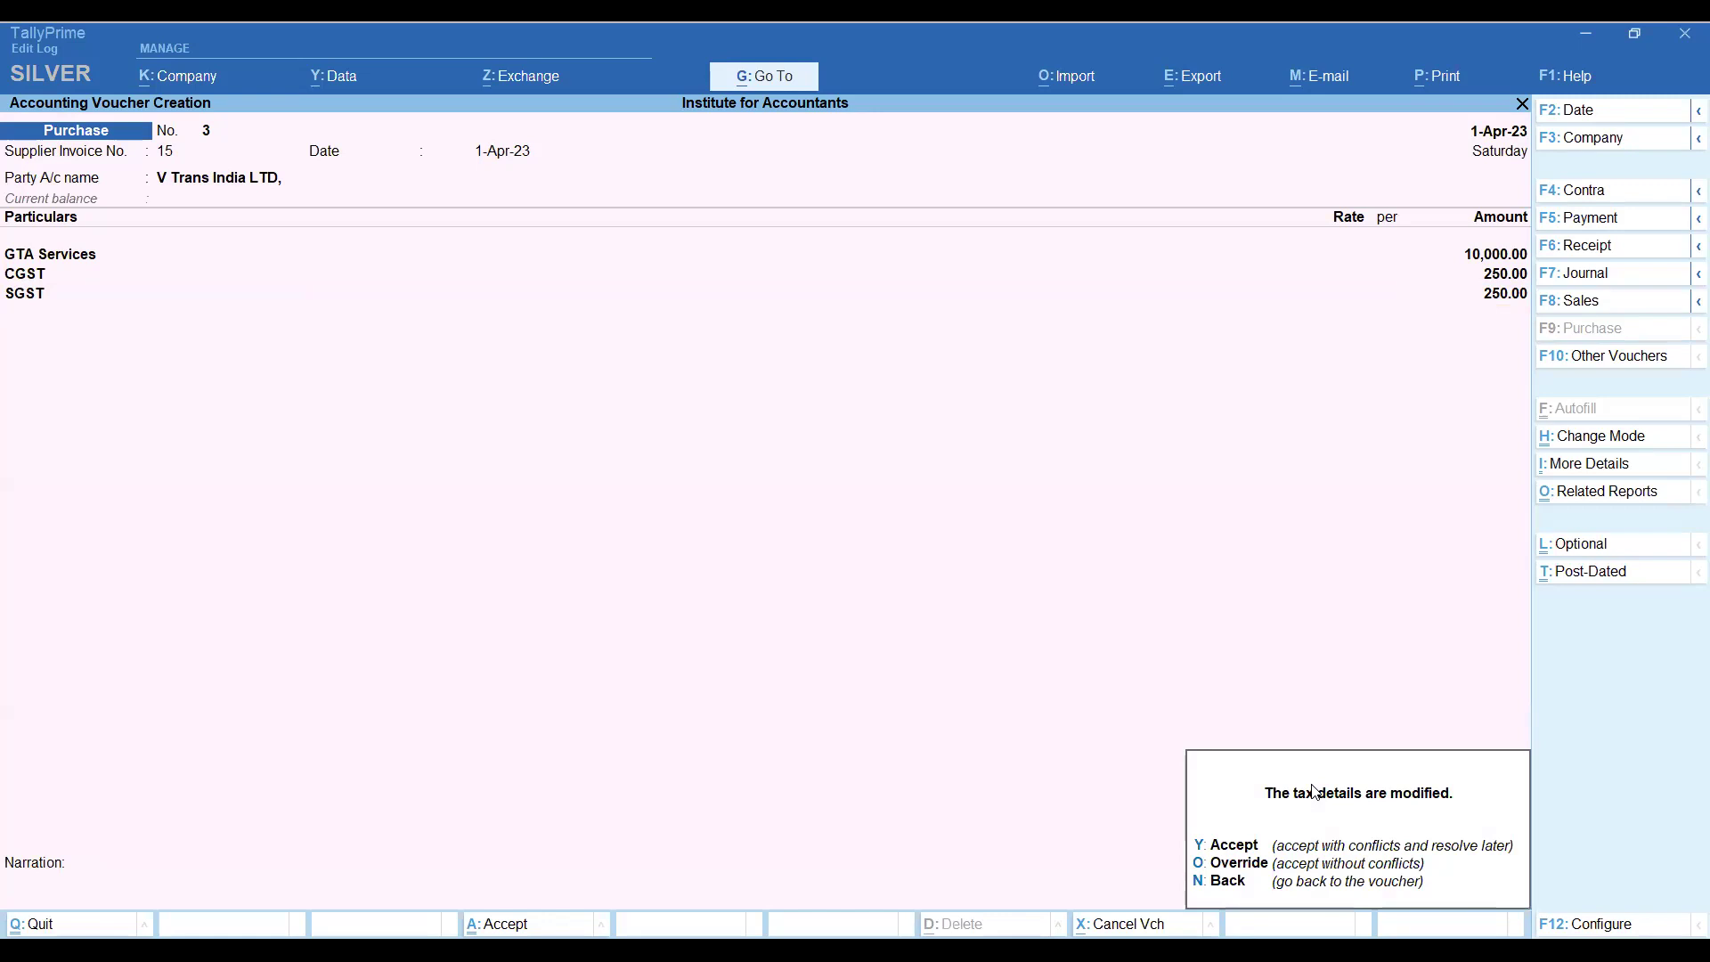
key("y")
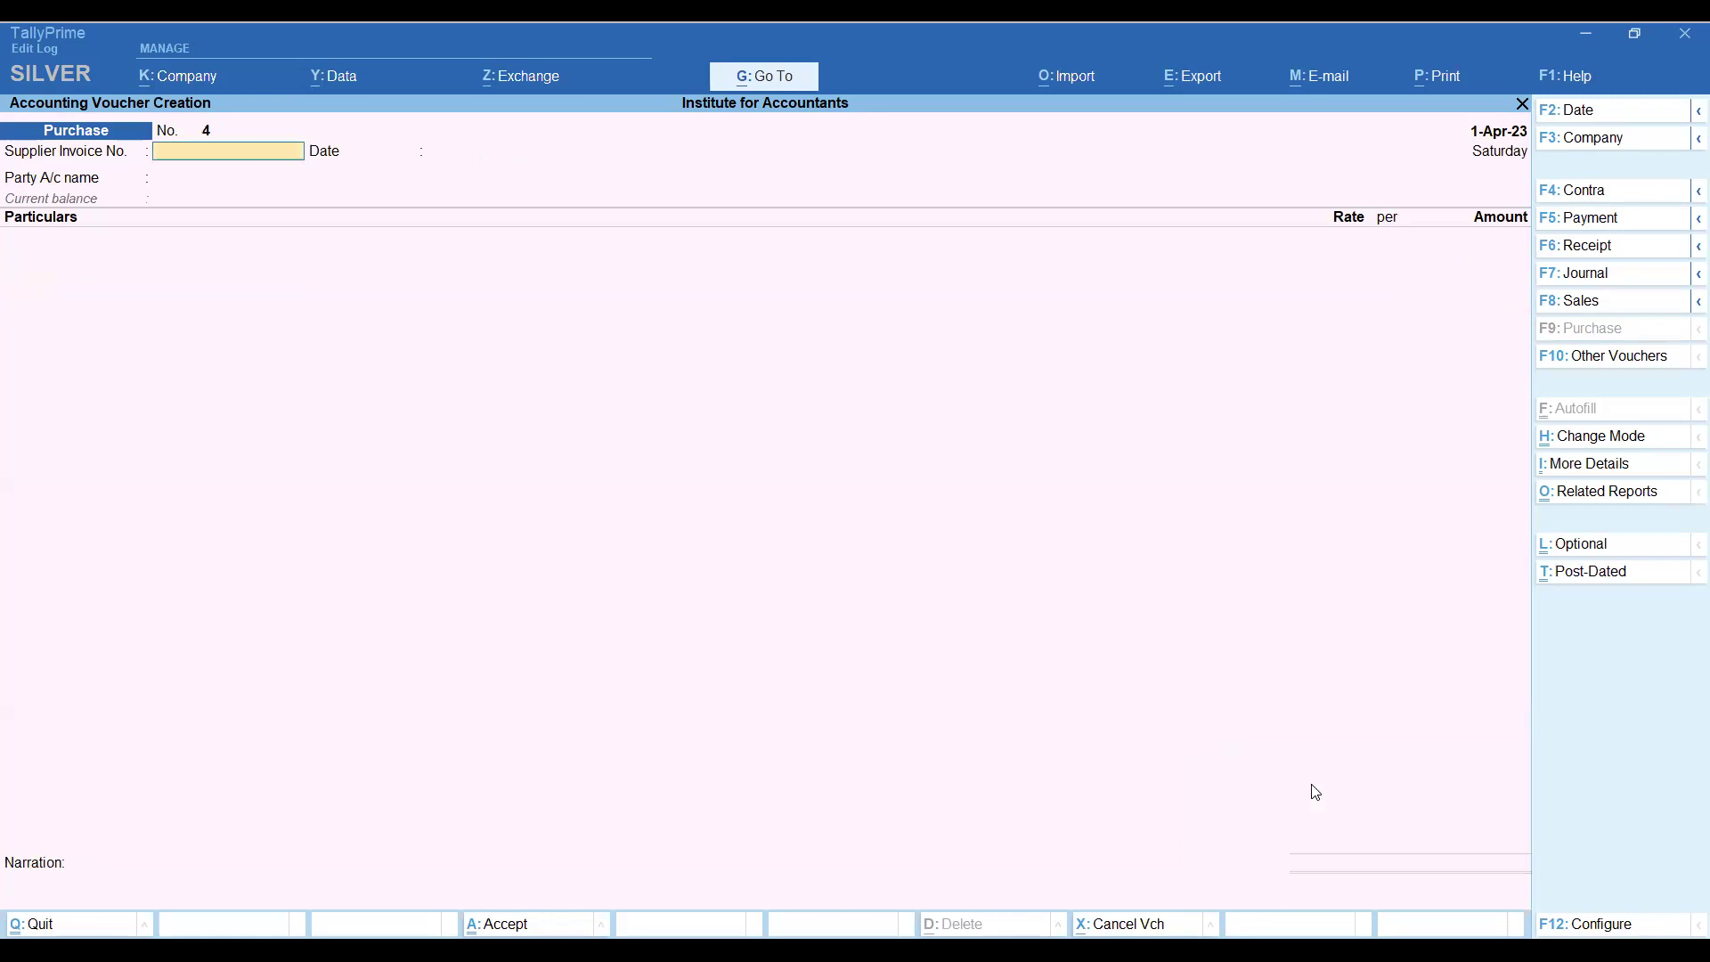
key("Escape")
key("y")
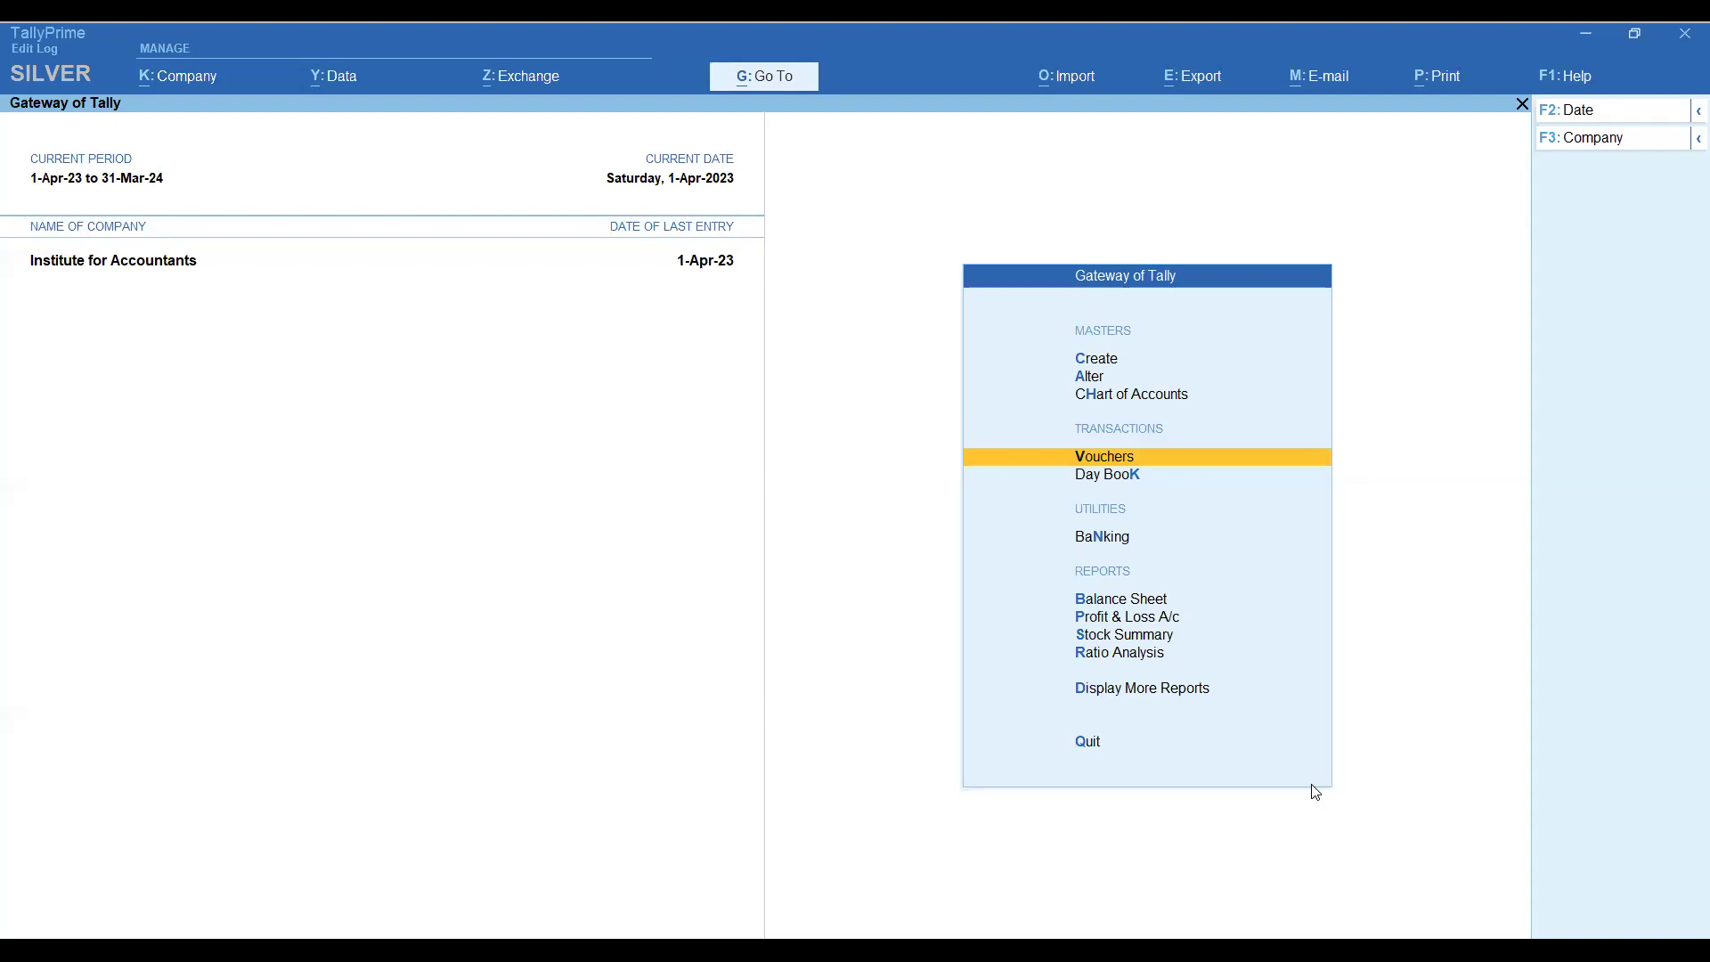
Open the GSTR-2B Reconciliation report from the GST reports.
key("Down")
key("Down")
key("Down")
key("Down")
key("Down")
key("Down")
key("Down")
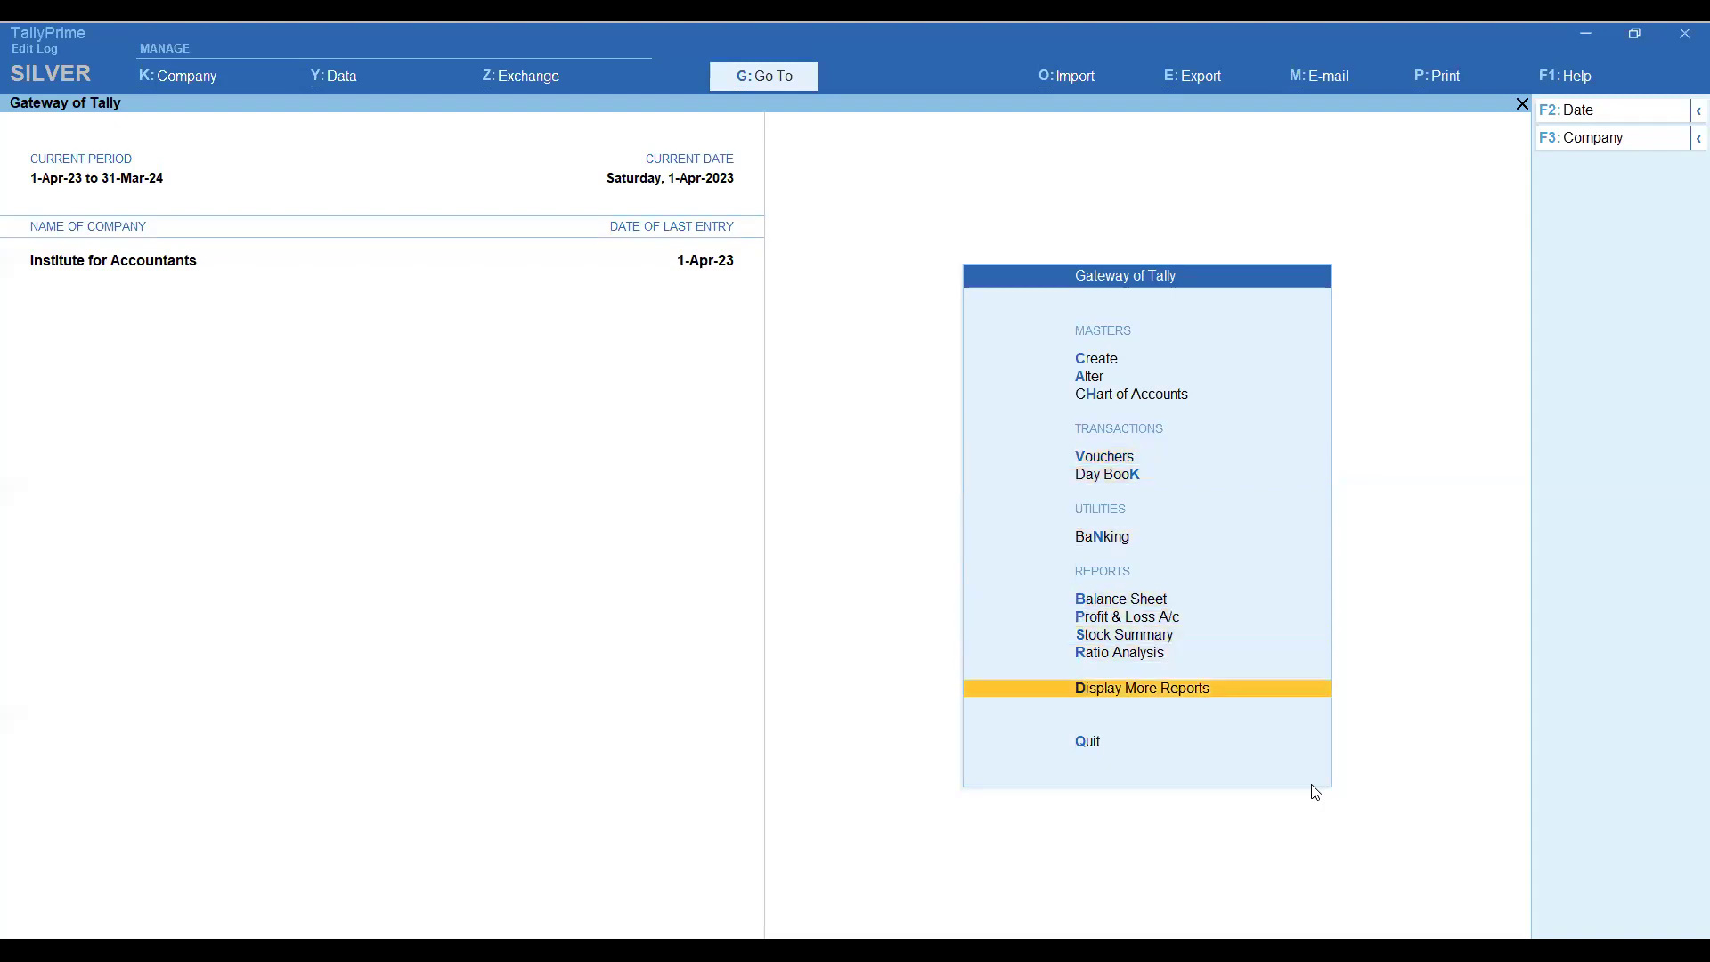
key("Return")
key("Down")
key("Down")
key("Down")
key("Down")
key("Down")
key("Down")
key("Down")
key("Down")
key("Down")
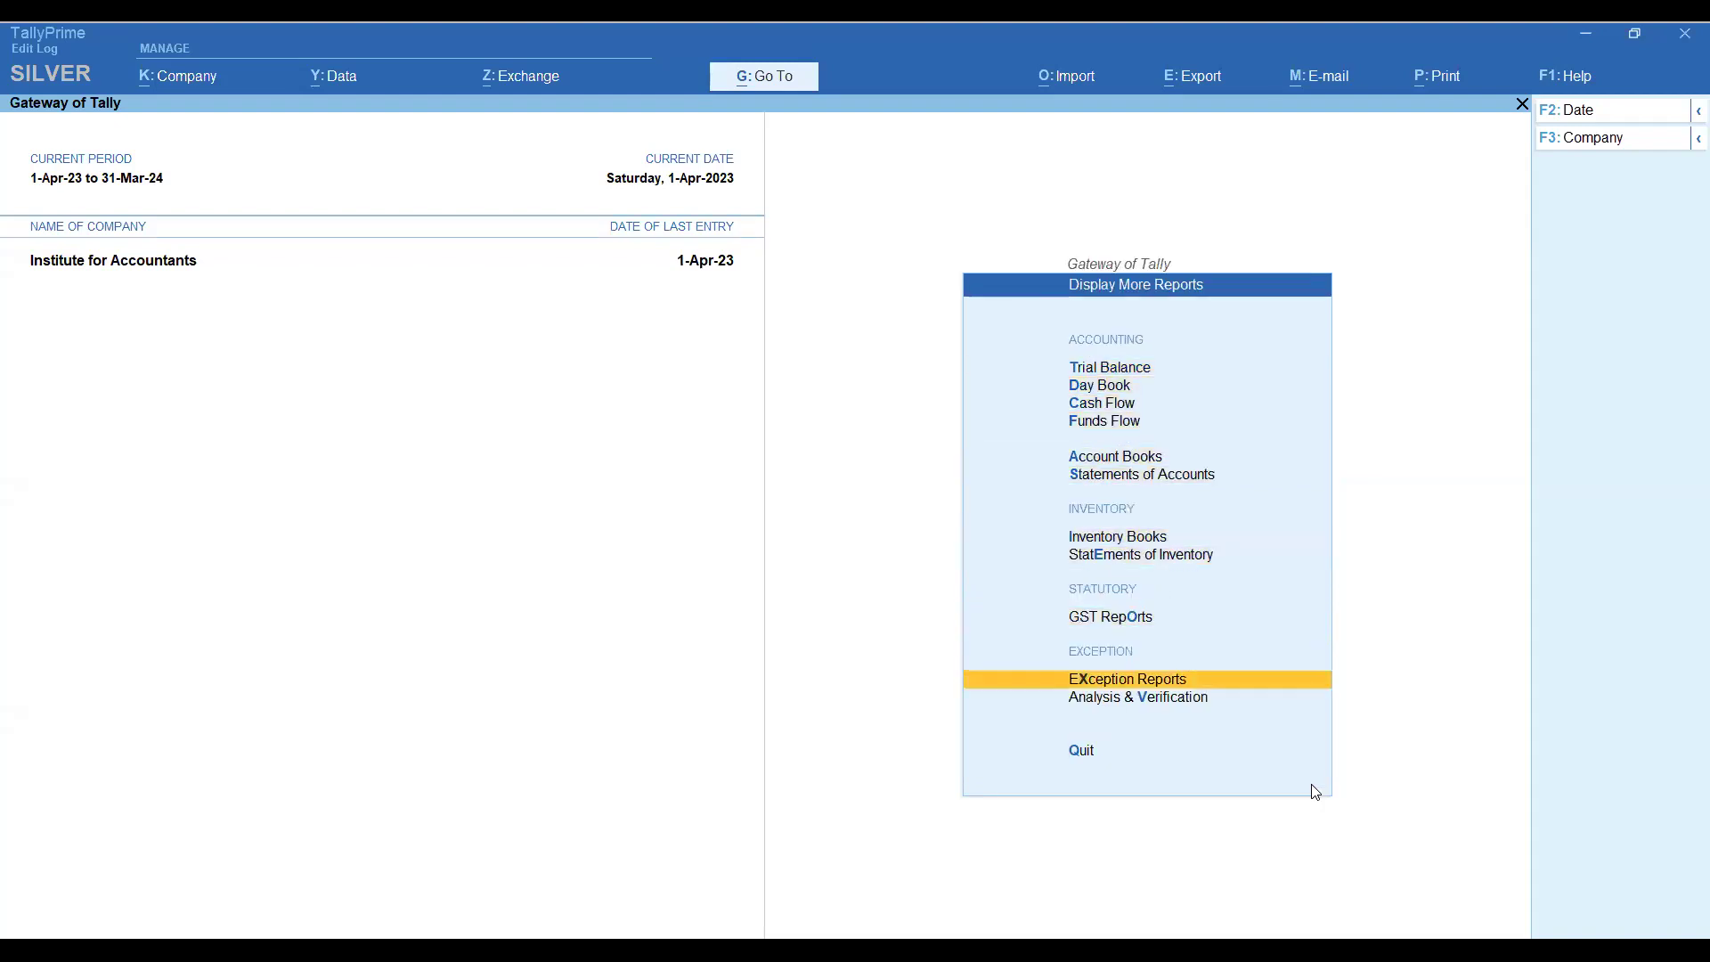
key("Up")
key("Return")
key("Down")
key("Down")
key("Down")
key("Down")
key("Down")
key("Down")
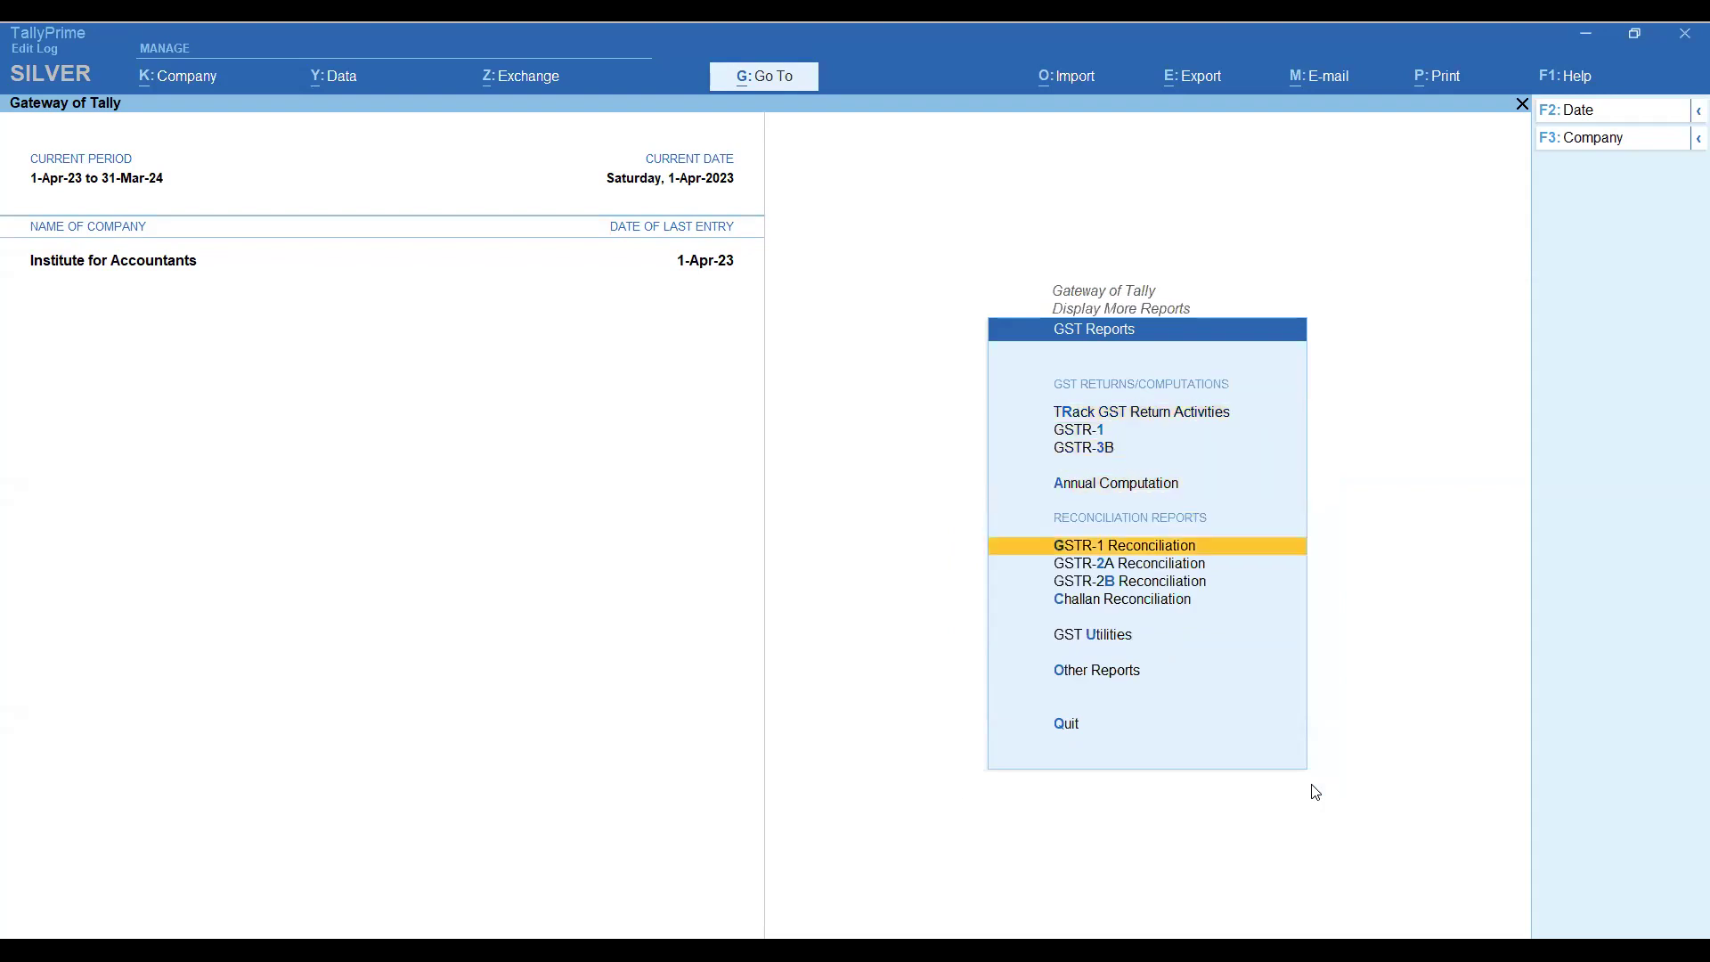
key("Return")
Examine the ITC from Registered Persons and Inward Supplies Liable for Reverse Charge lines in the GSTR-2B Reconciliation.
key("Down")
key("Down")
key("Down")
key("Down")
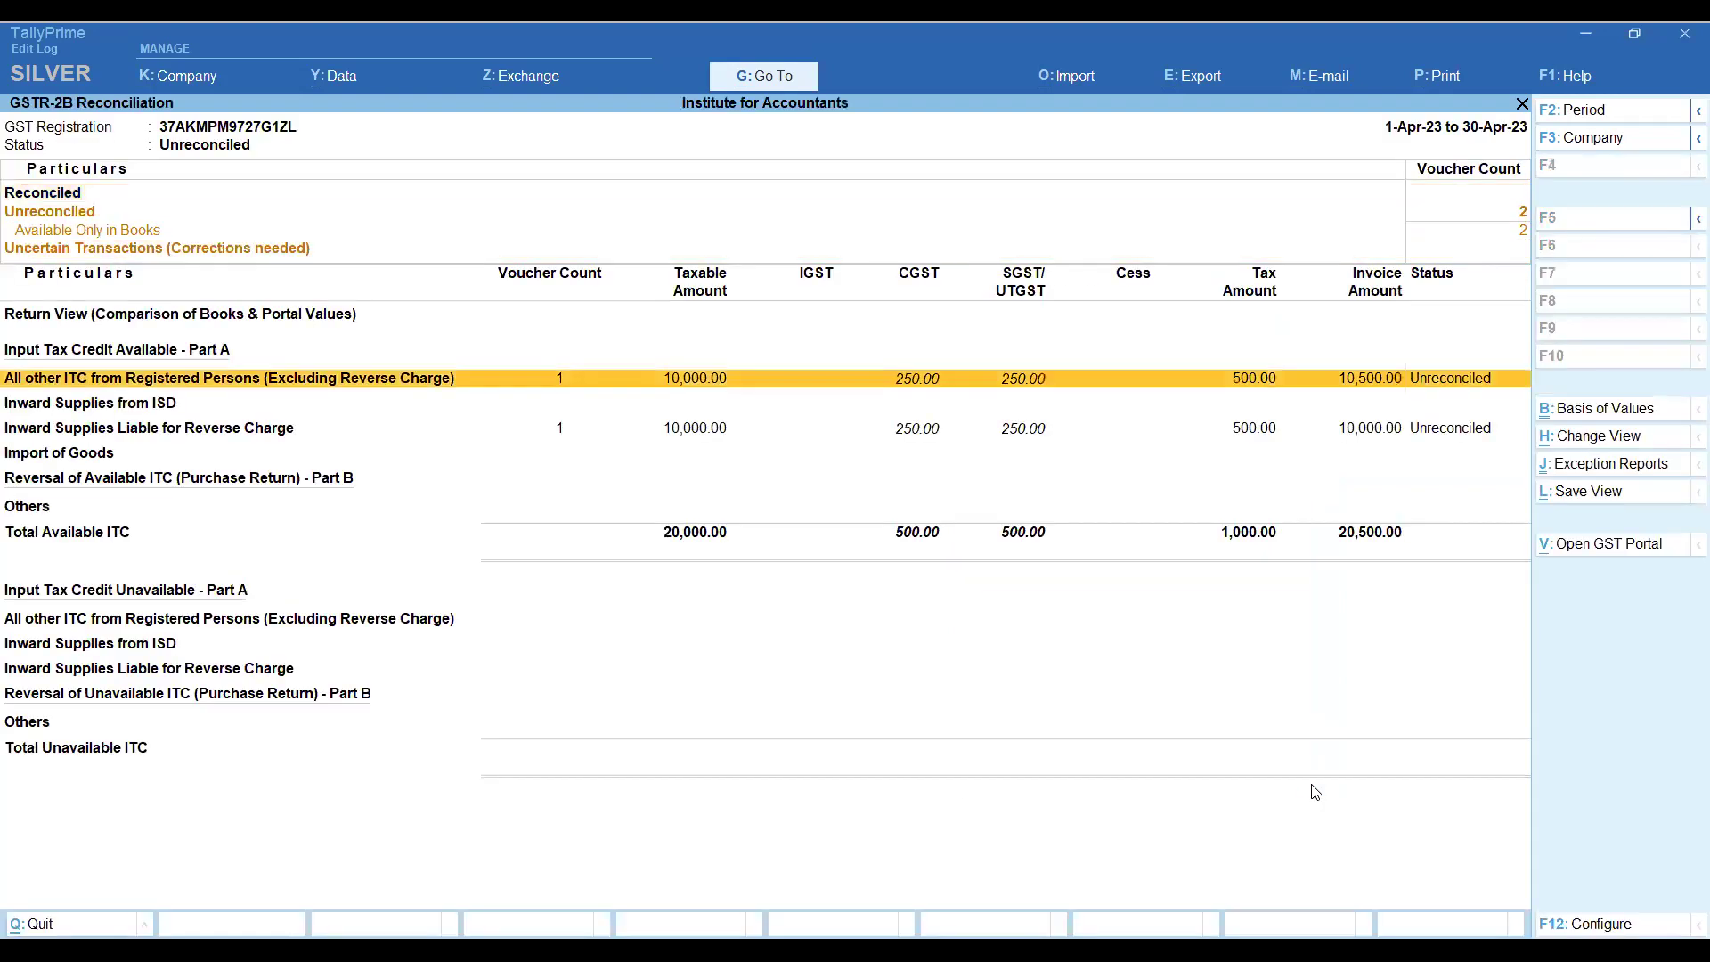
key("Down")
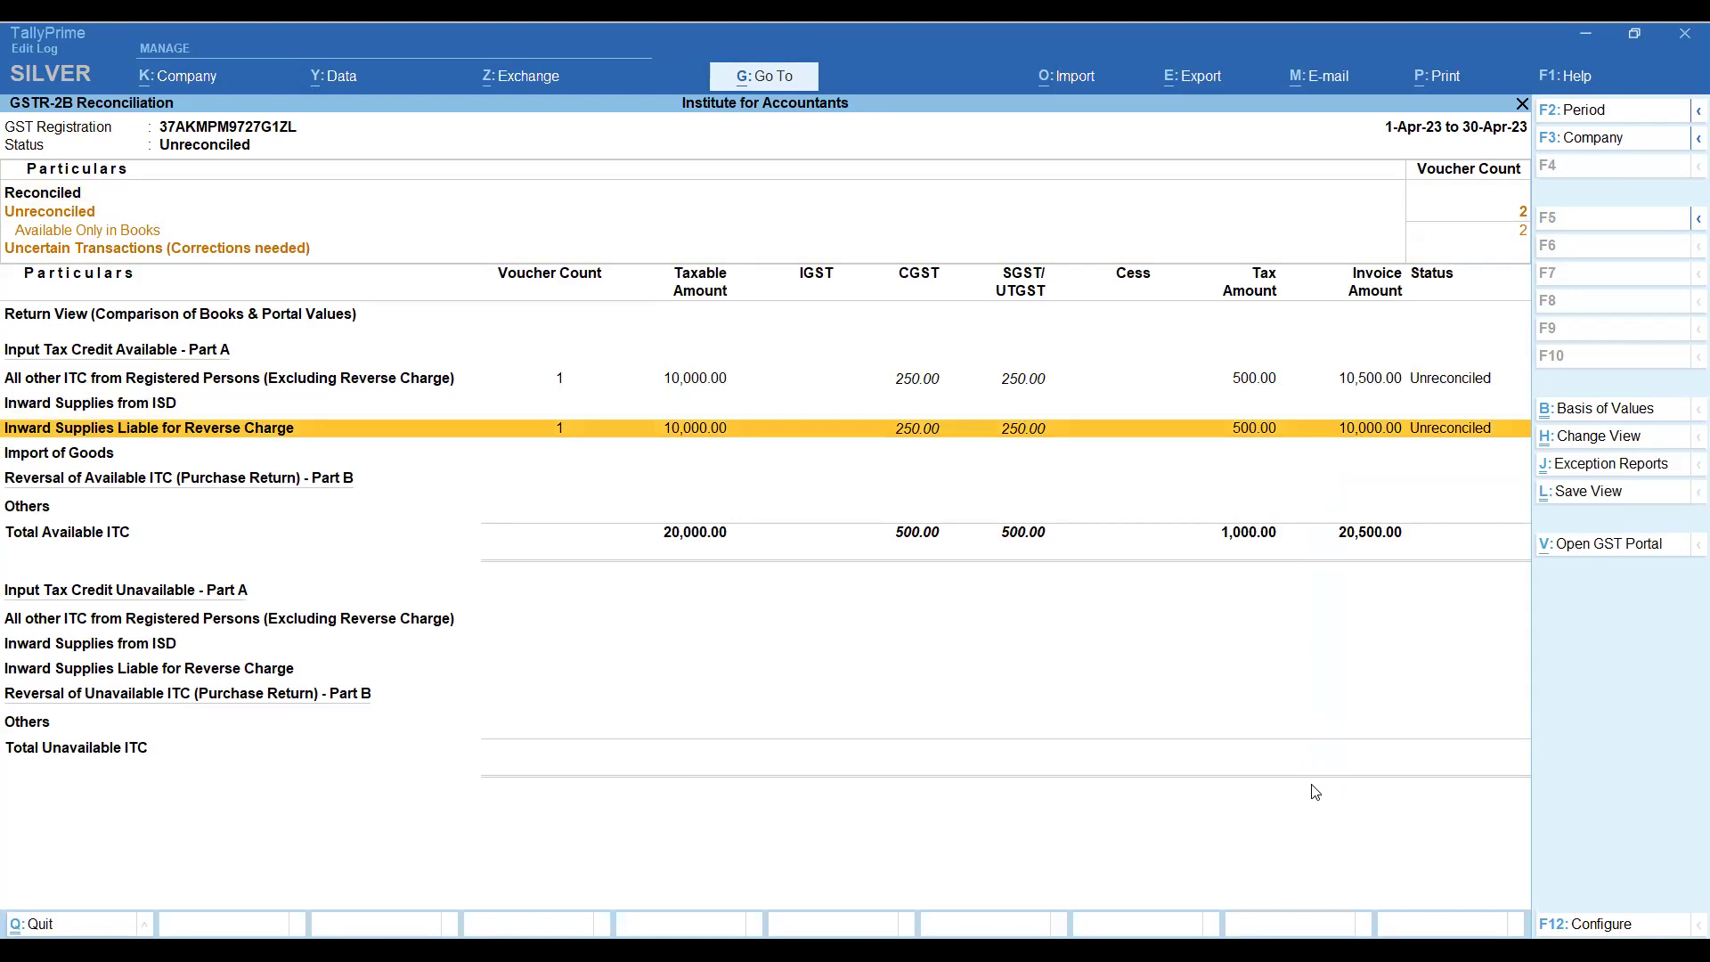
key("Up")
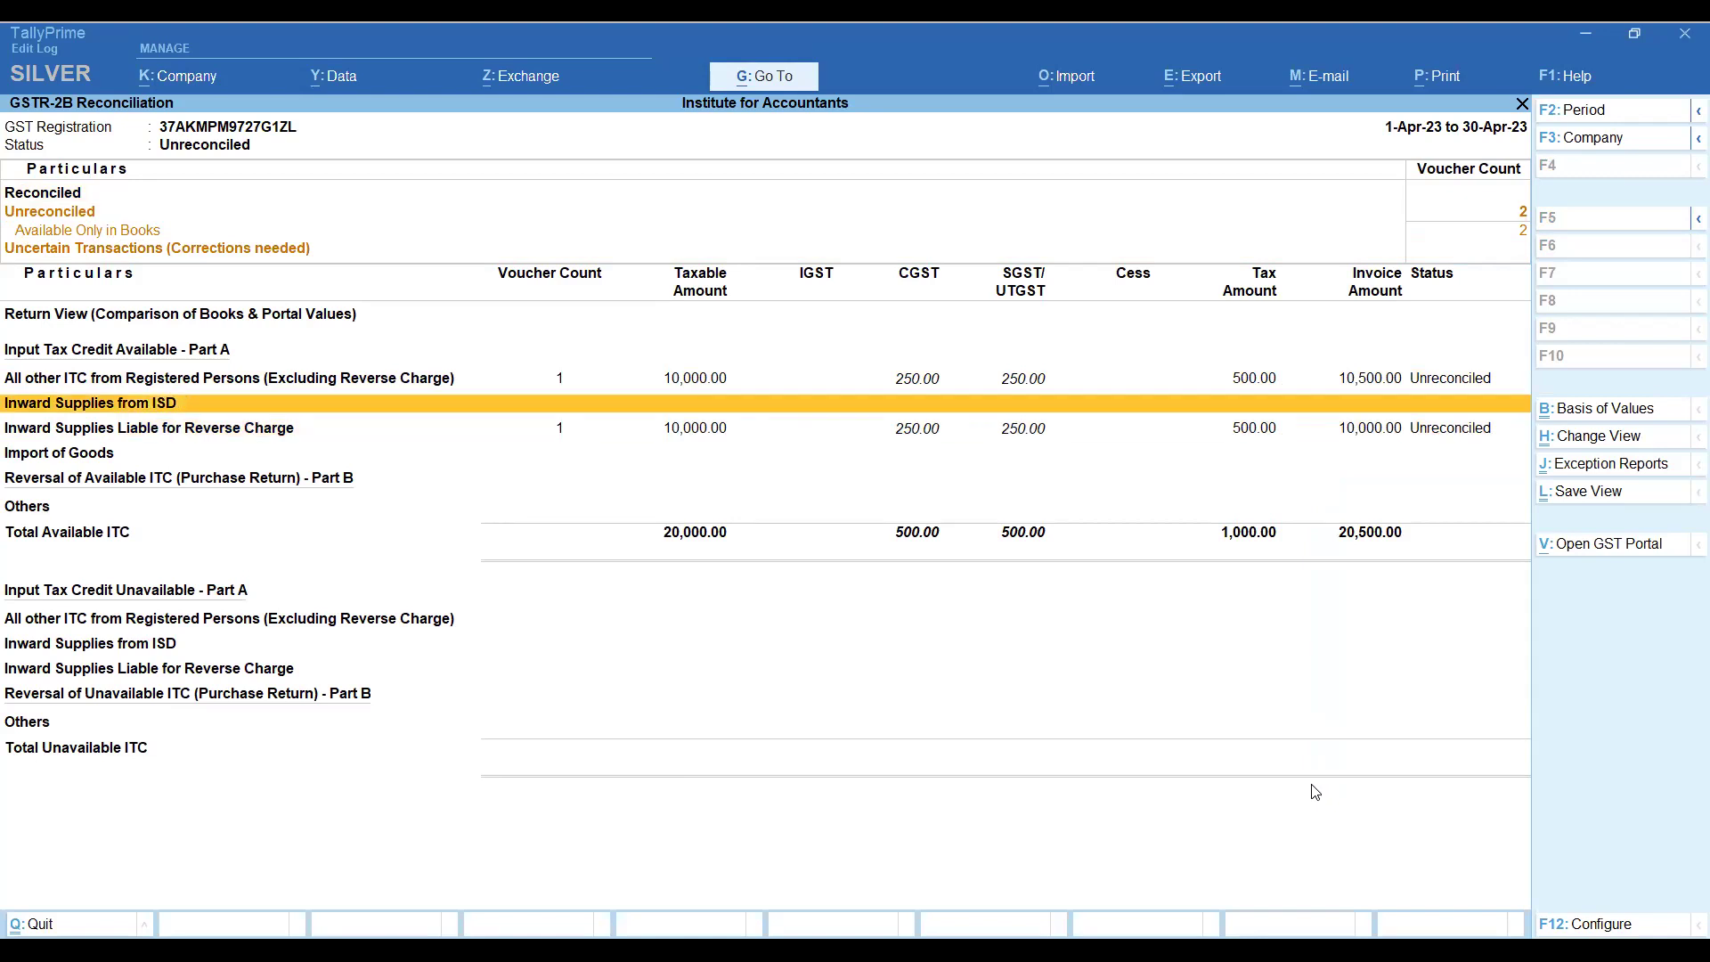
Drill down from All other ITC from Registered Persons to the V Trans India LTD voucher, then return and recheck the reverse charge line.
key("Up")
key("Return")
key("Return")
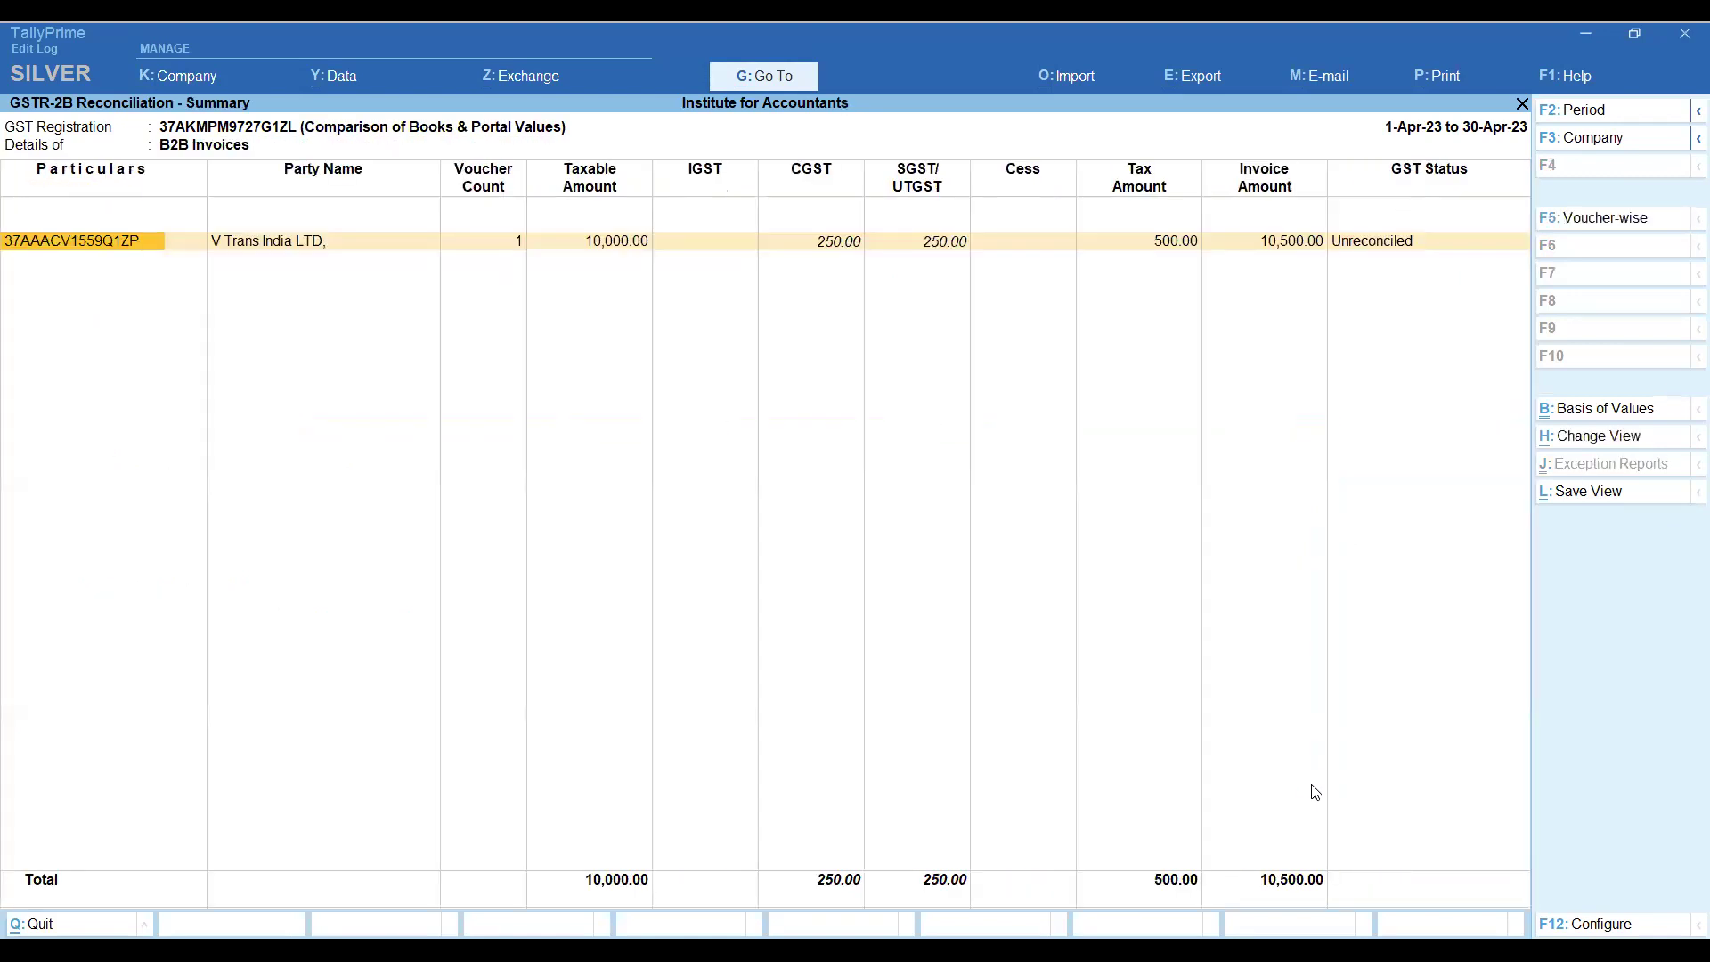
key("Return")
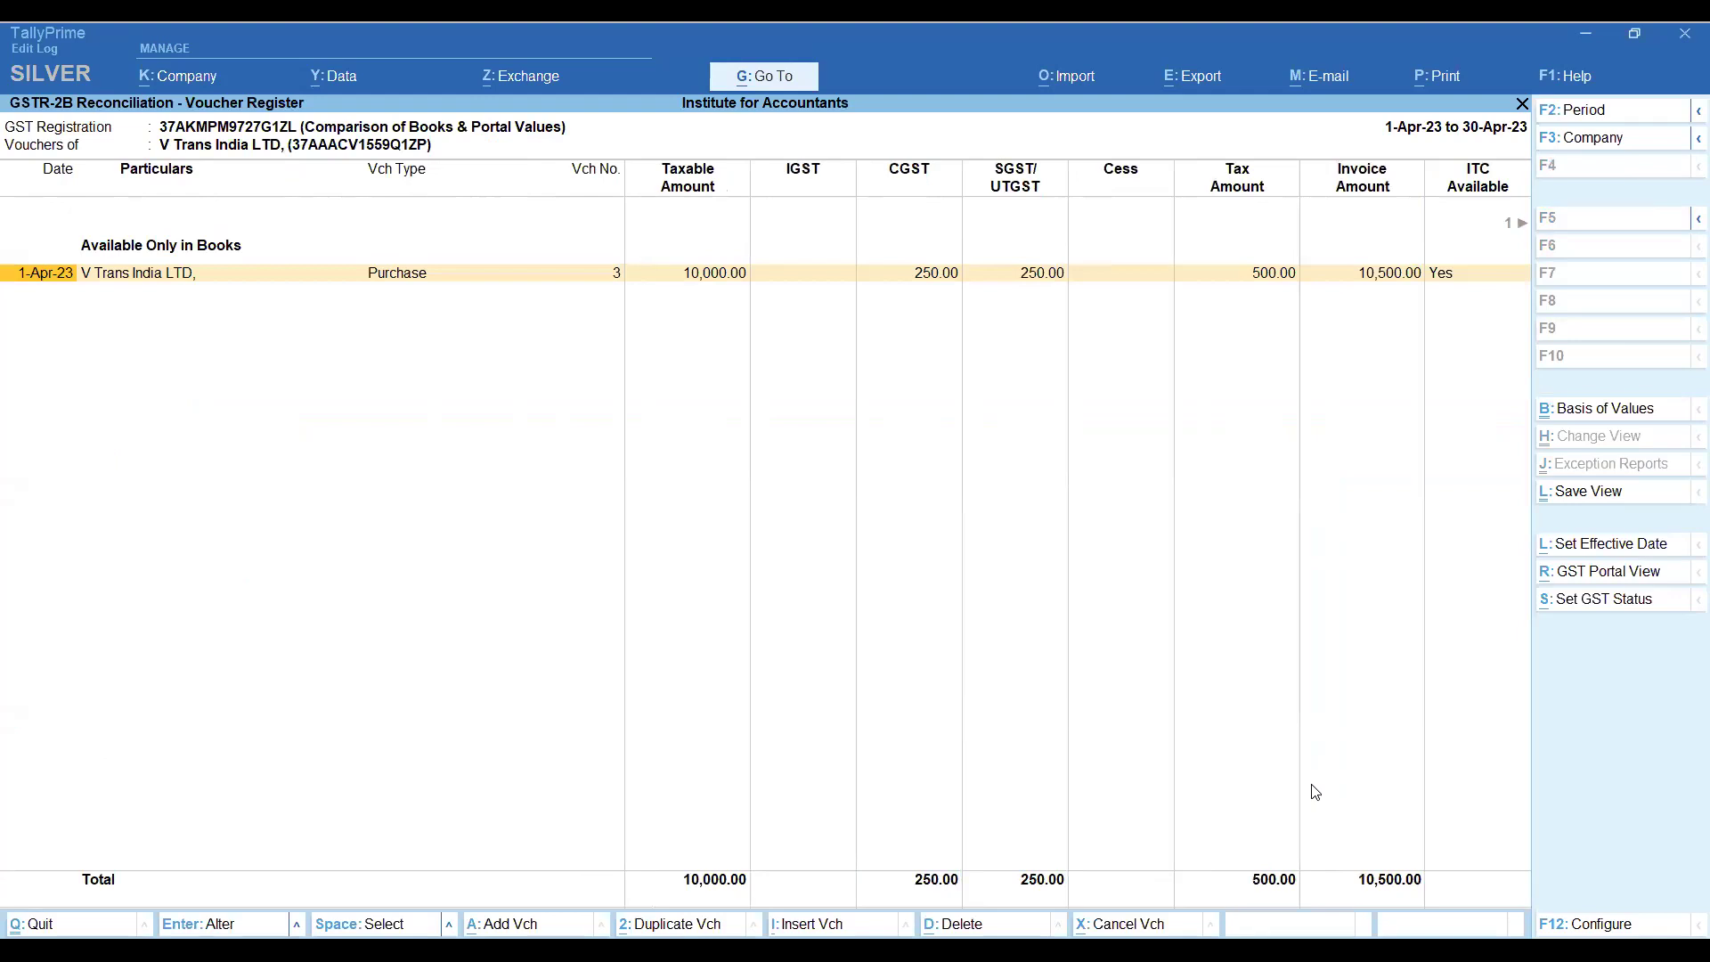
key("Escape")
key("Escape")
key("Escape")
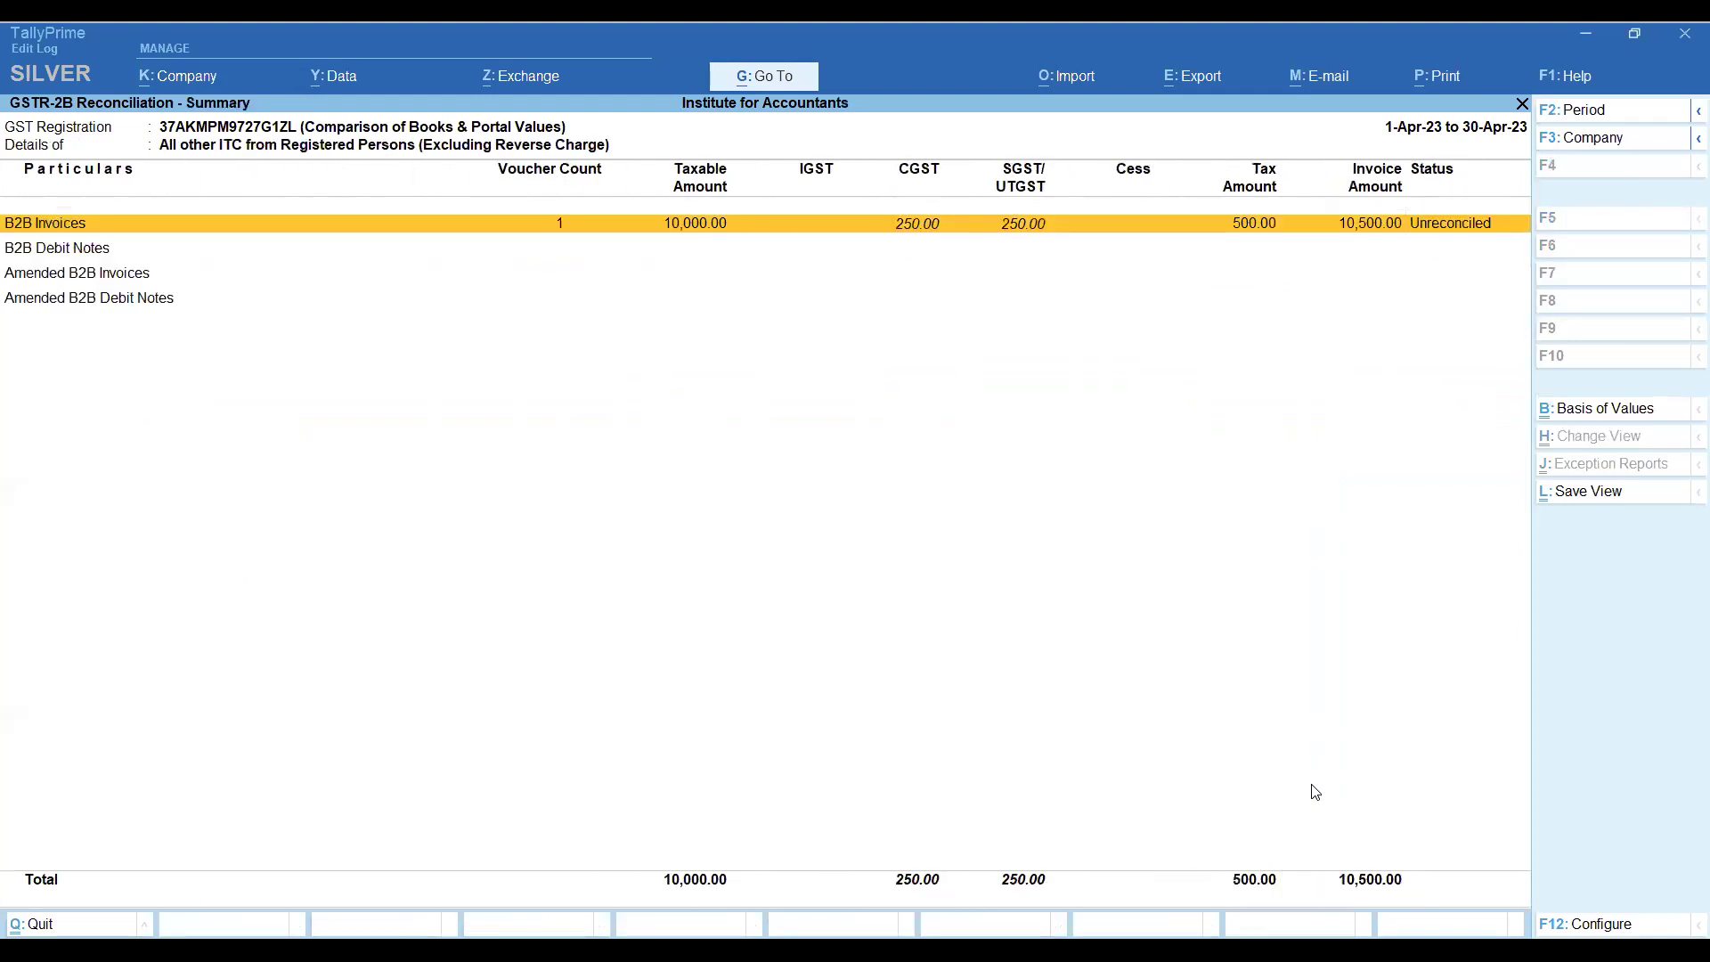
key("Down")
key("Down")
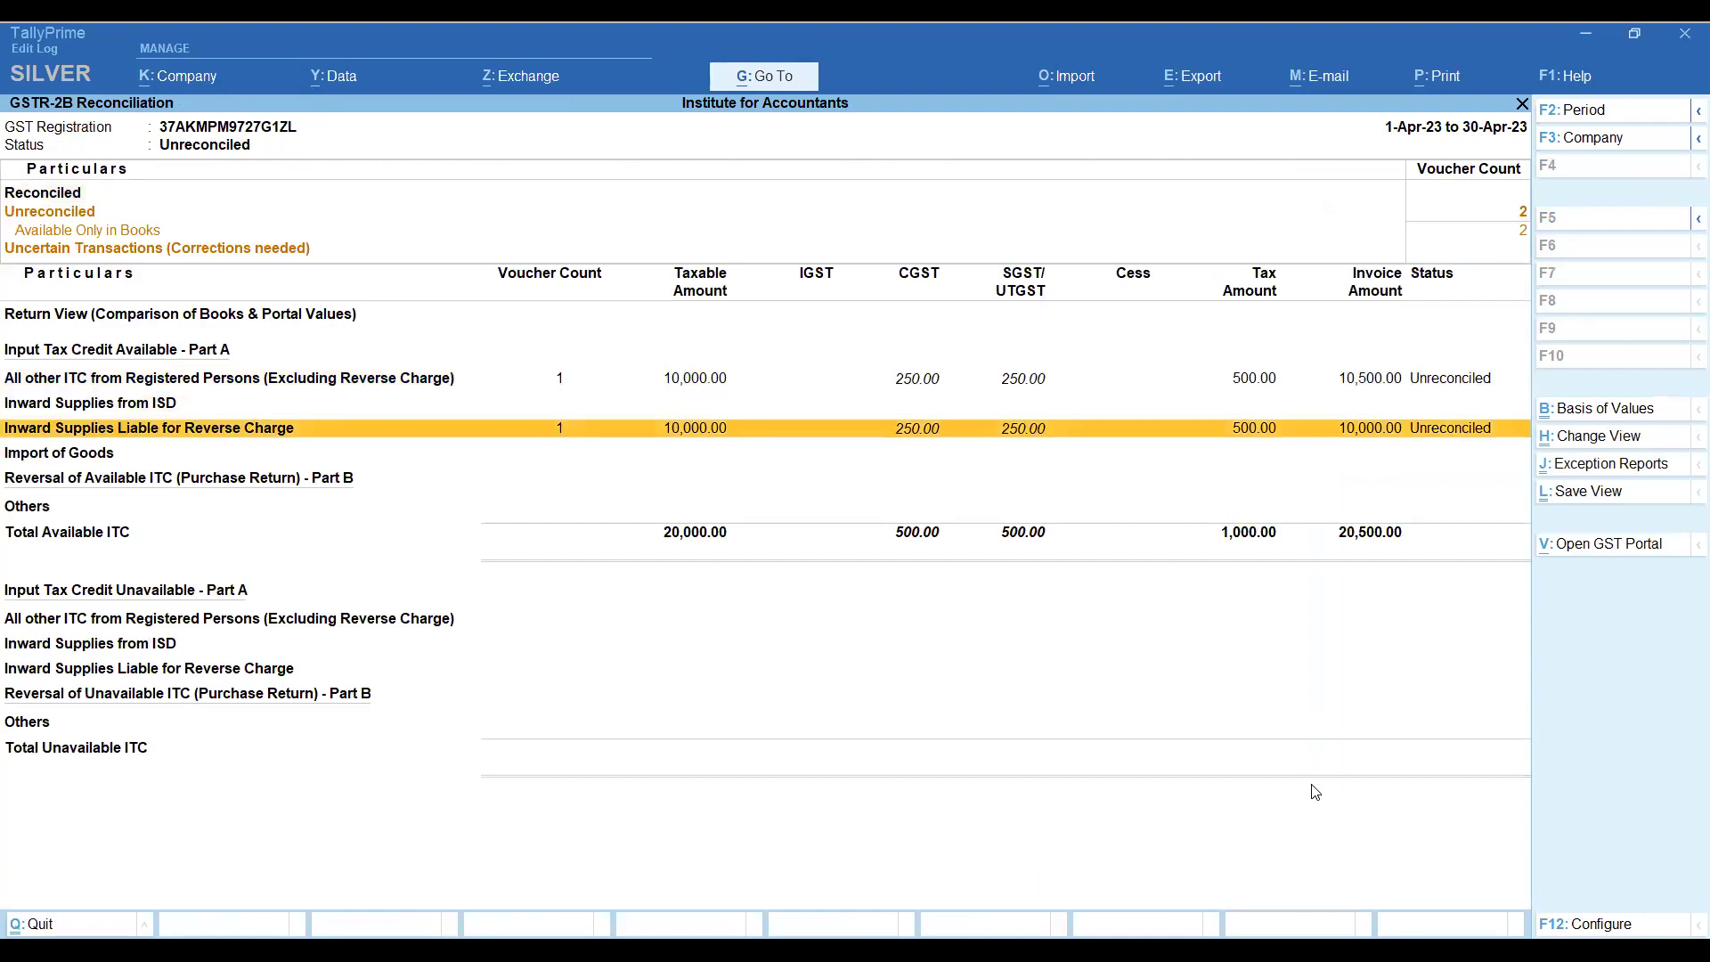
key("Up")
key("Up")
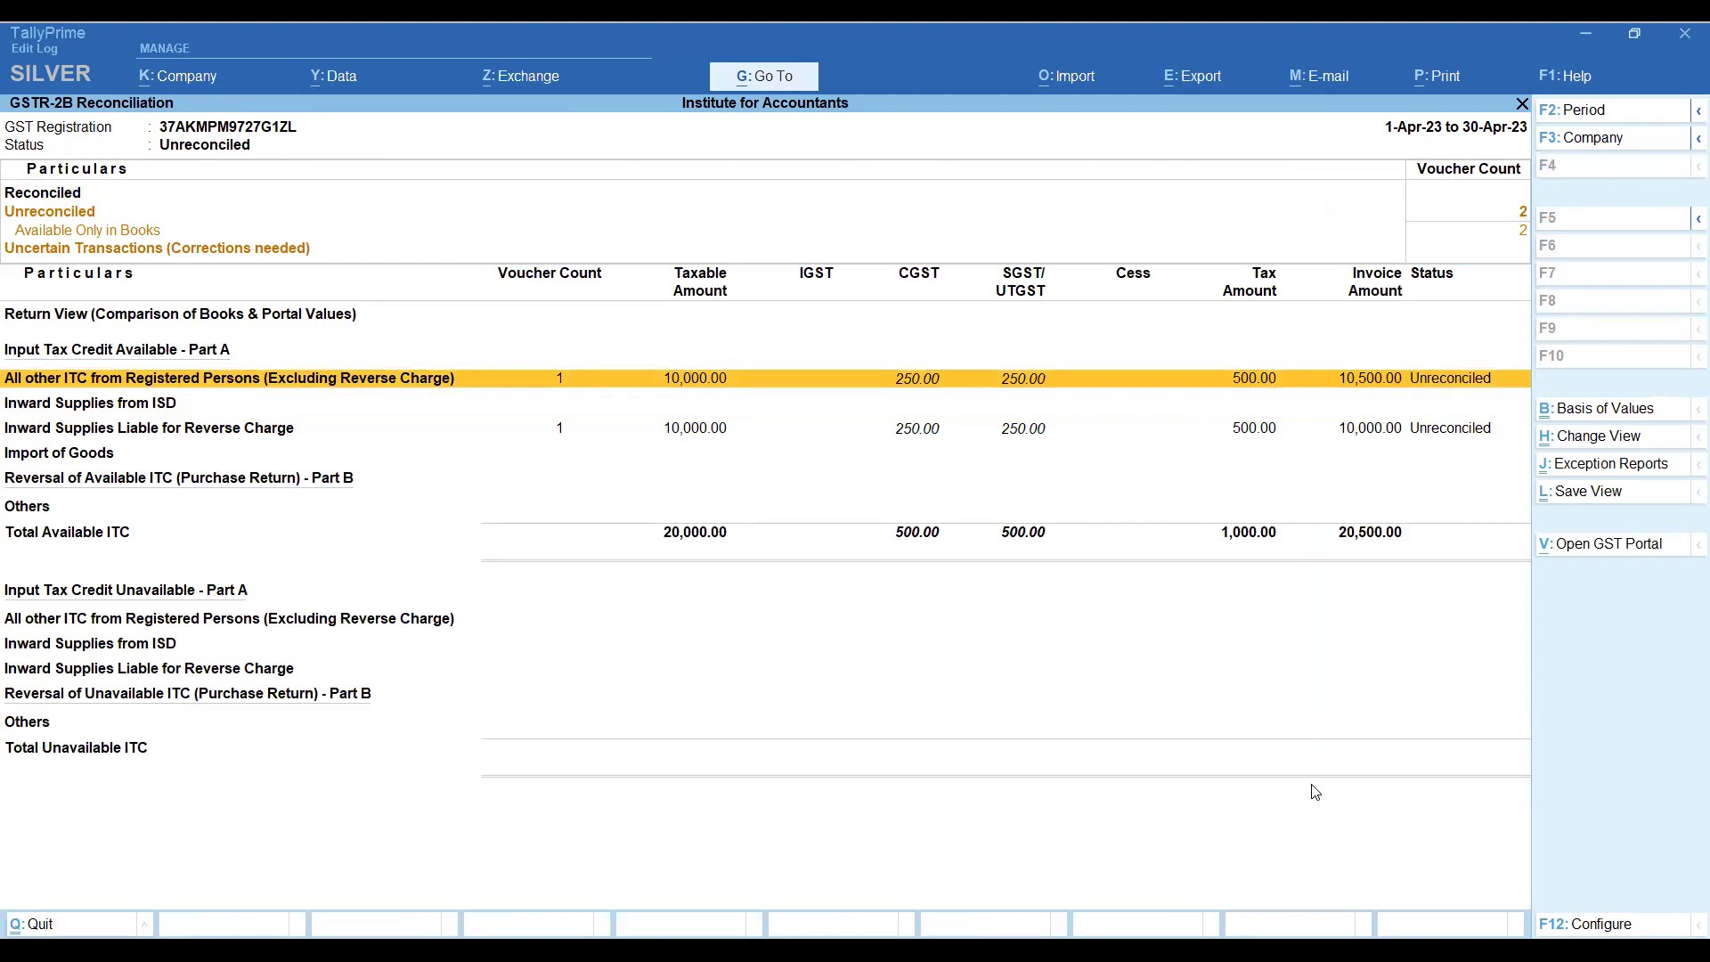
Leave the GSTR-2B Reconciliation and open the GSTR-3B return.
key("Escape")
key("Up")
key("Up")
key("Up")
key("Up")
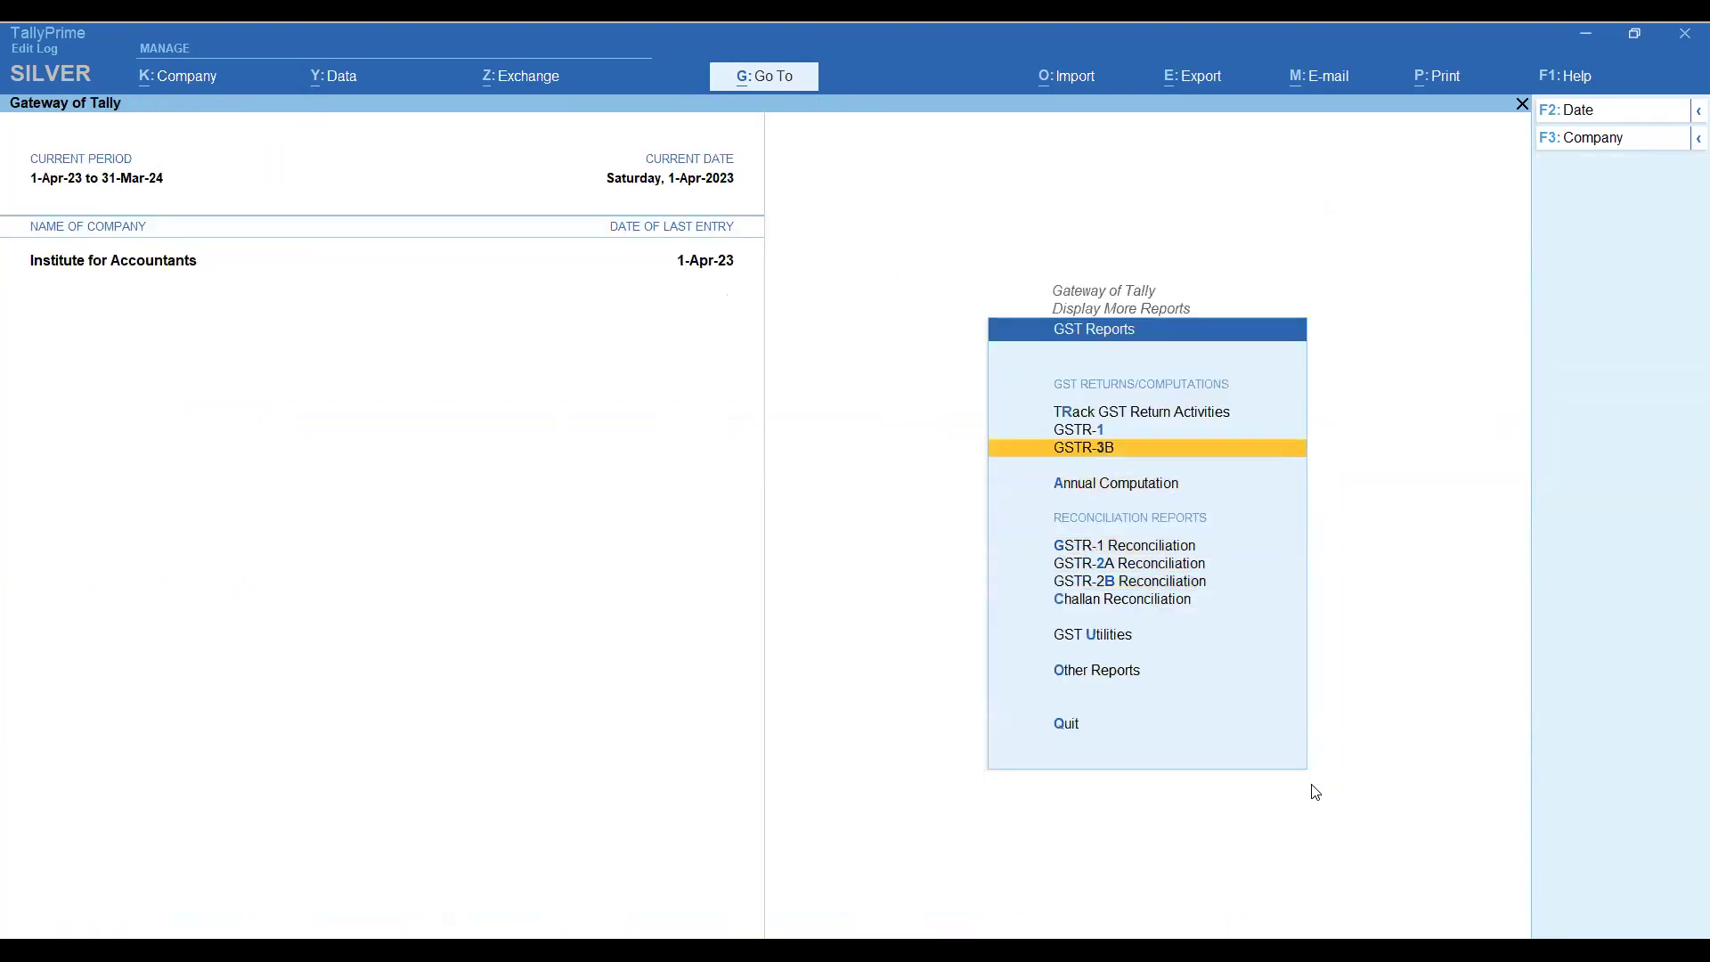
key("Return")
Drill into section 3.1d Inward Supplies (applicable for Reverse Charge), review its vouchers, and return to the GSTR-3B overview.
key("Down")
key("Down")
key("Down")
key("Down")
key("Down")
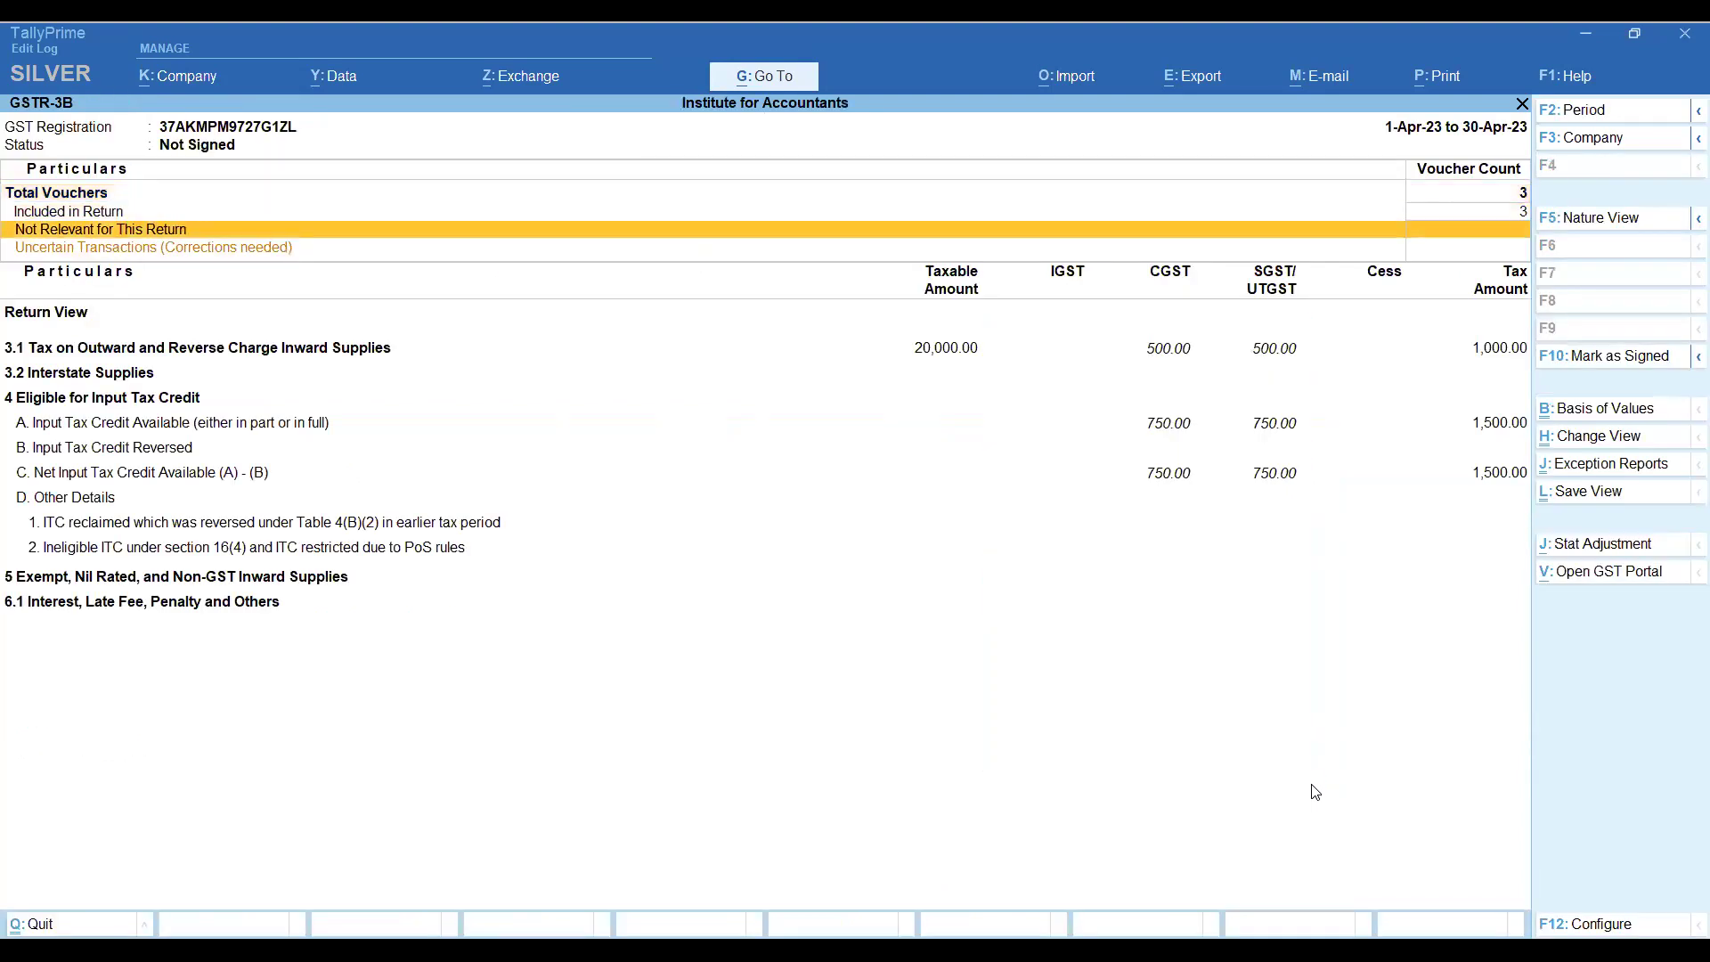
key("Up")
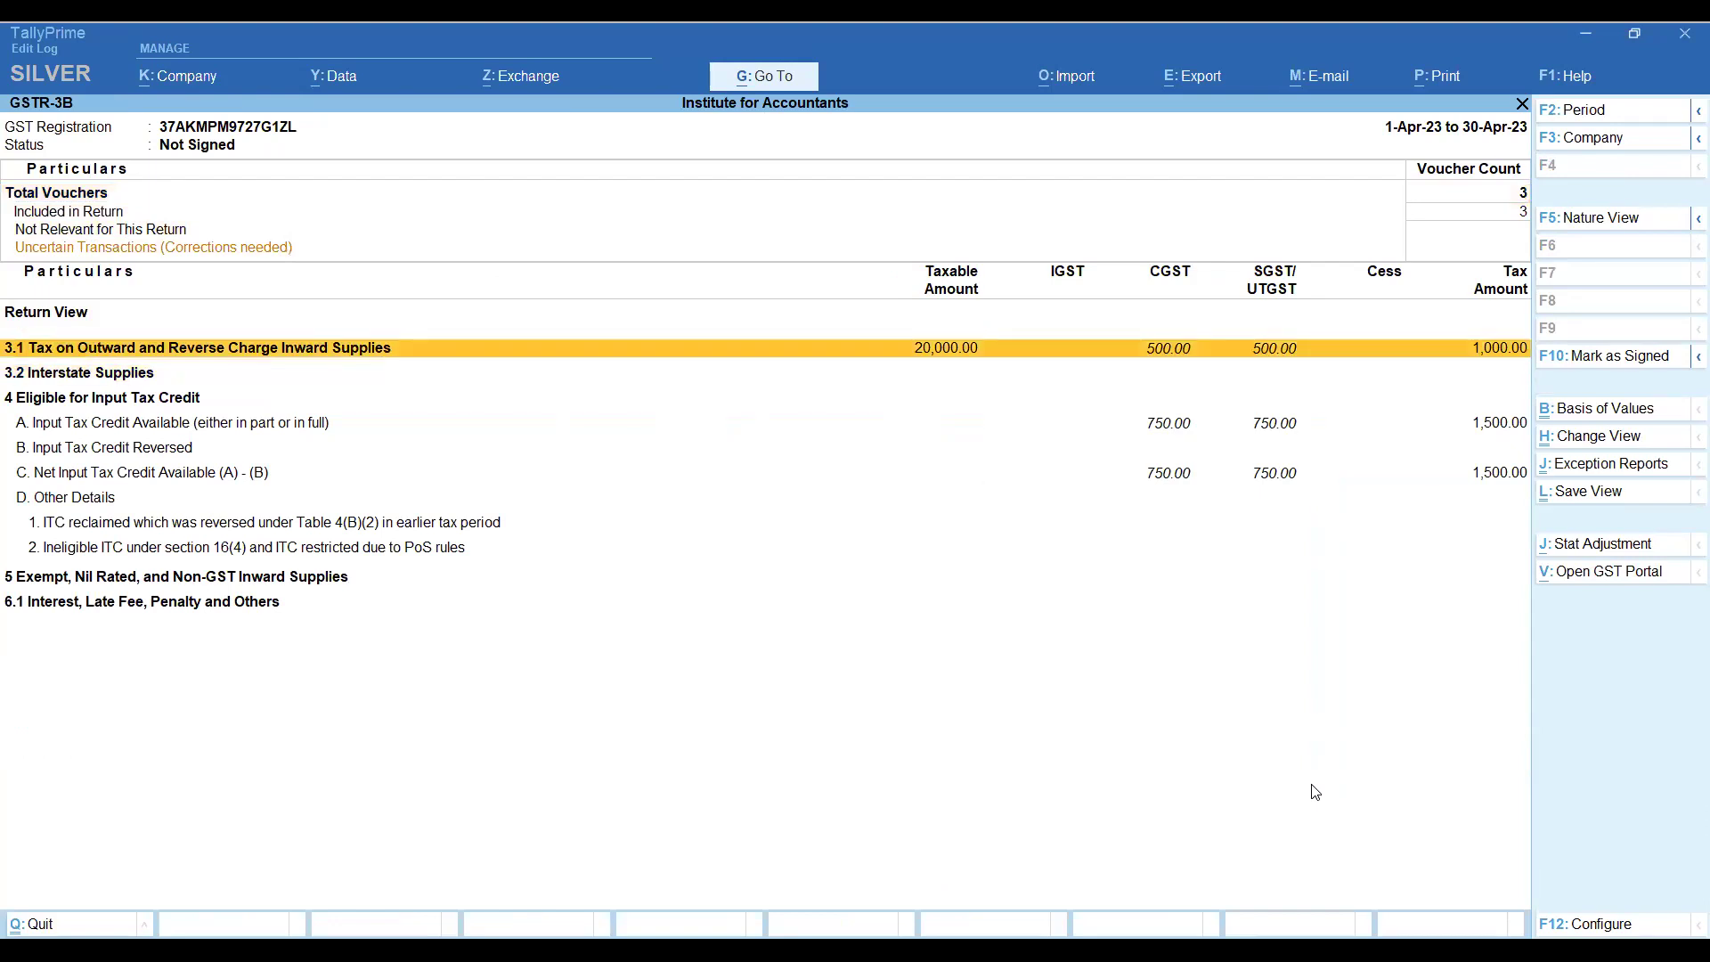
key("Return")
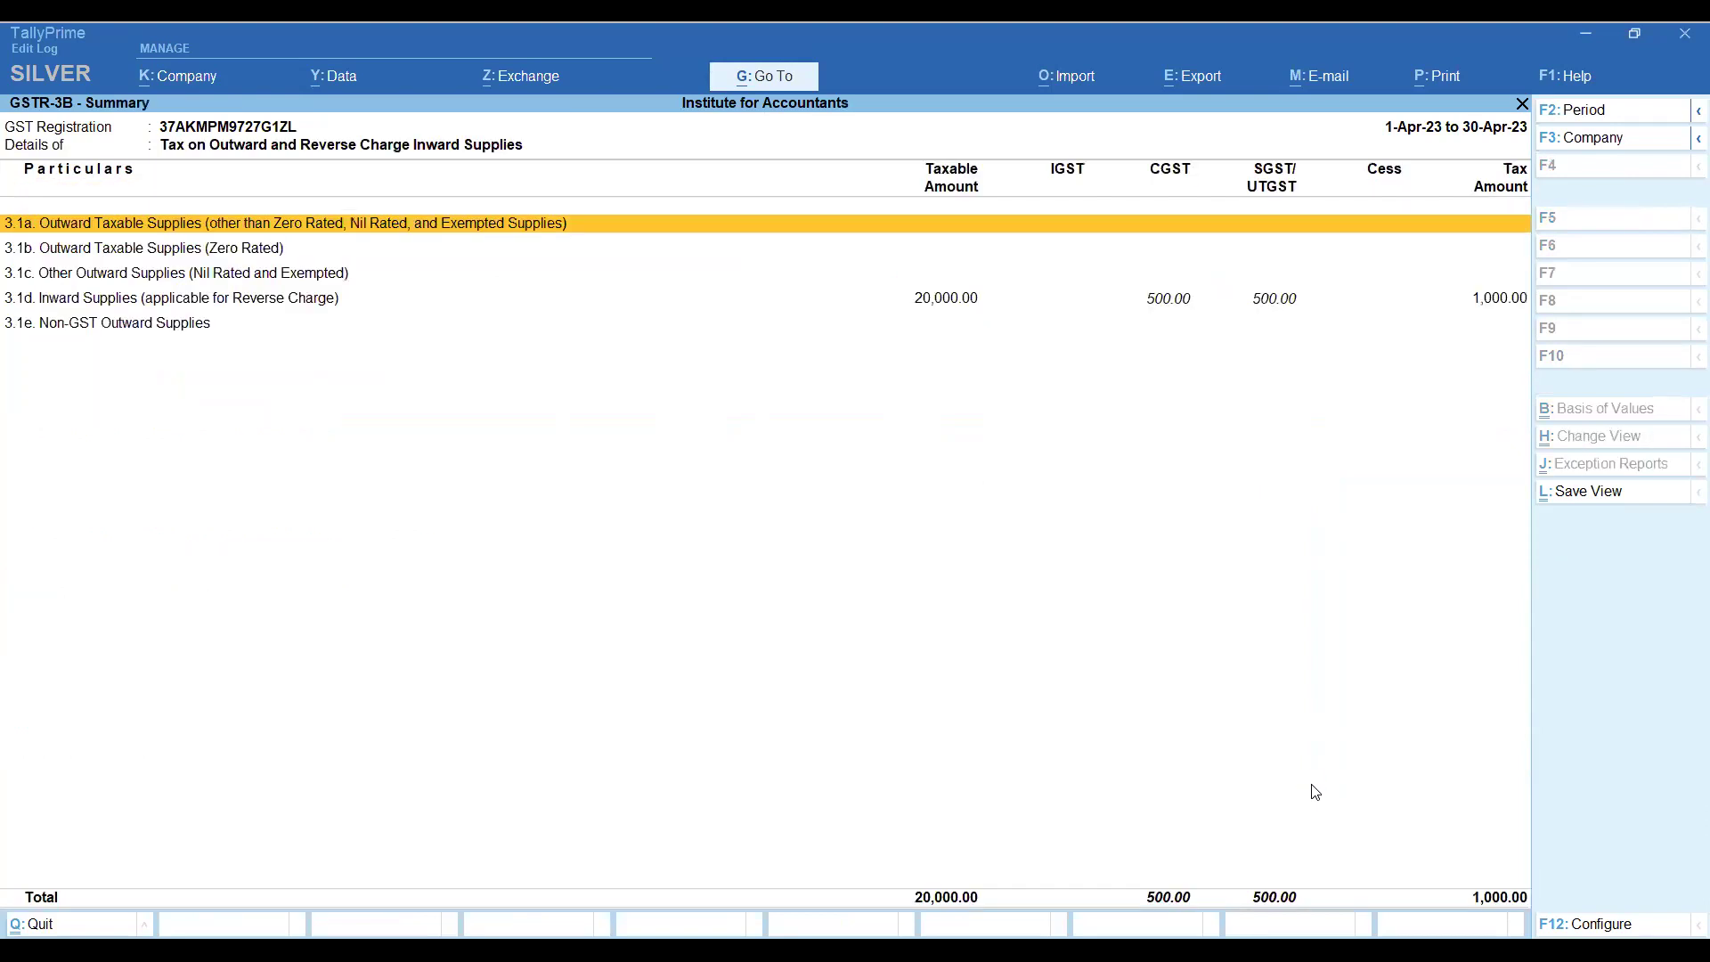
key("Down")
key("Down")
key("Down")
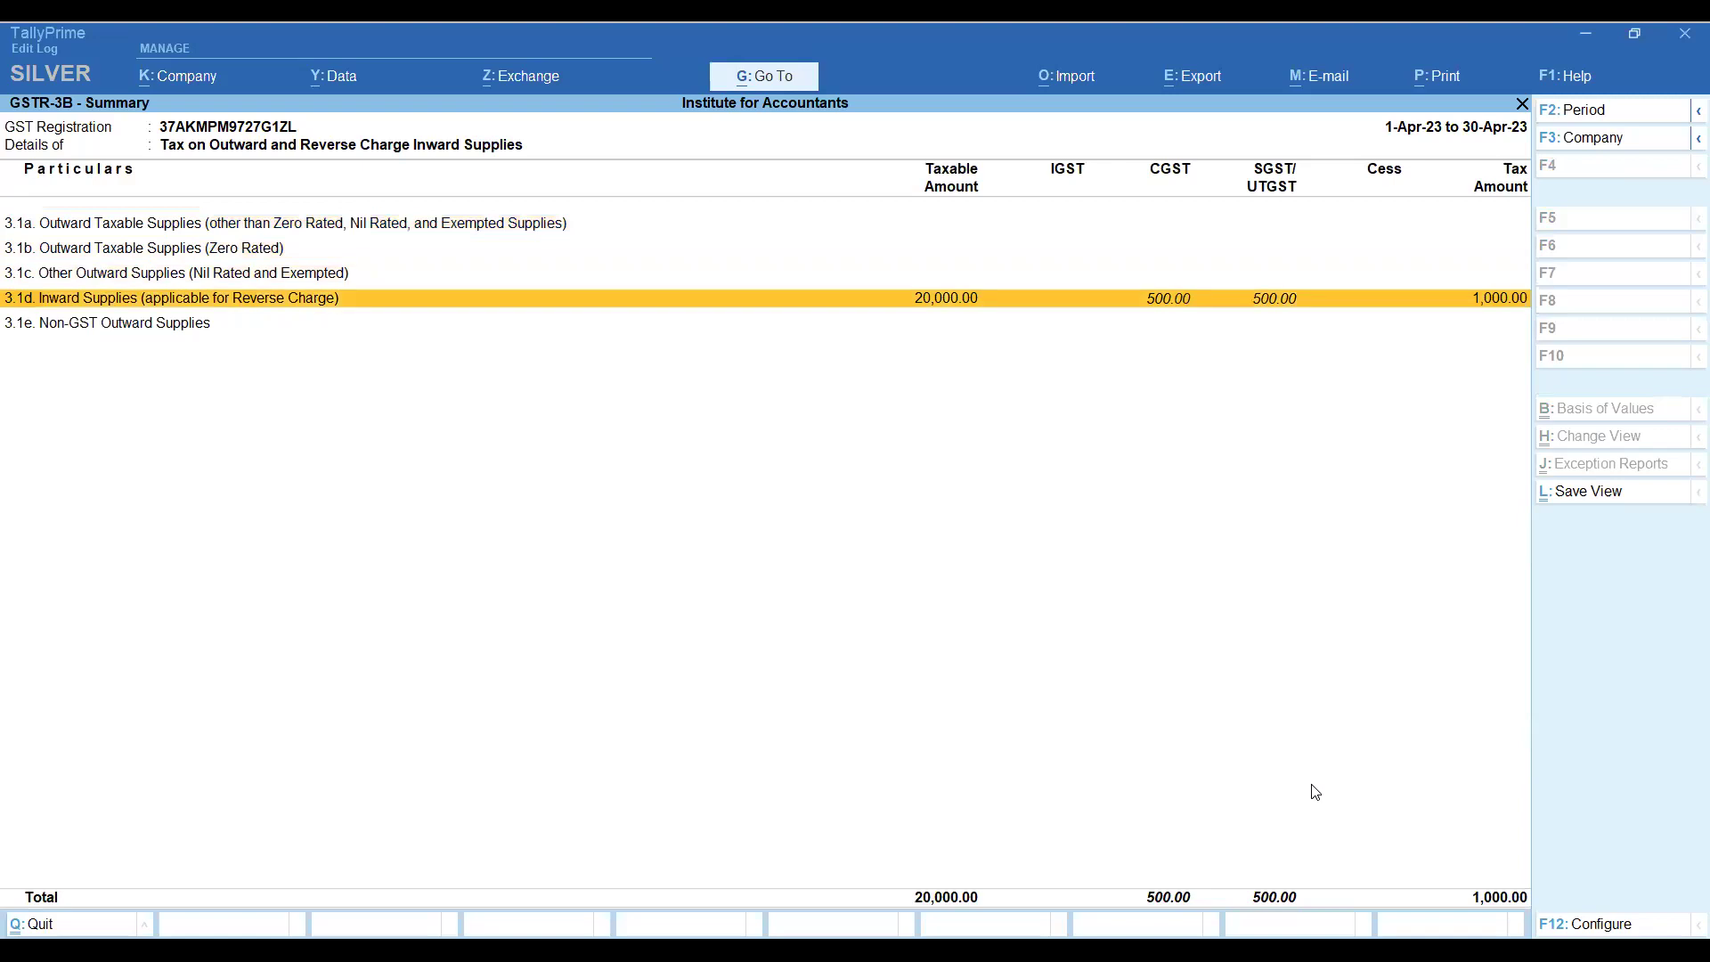
key("Return")
key("Up")
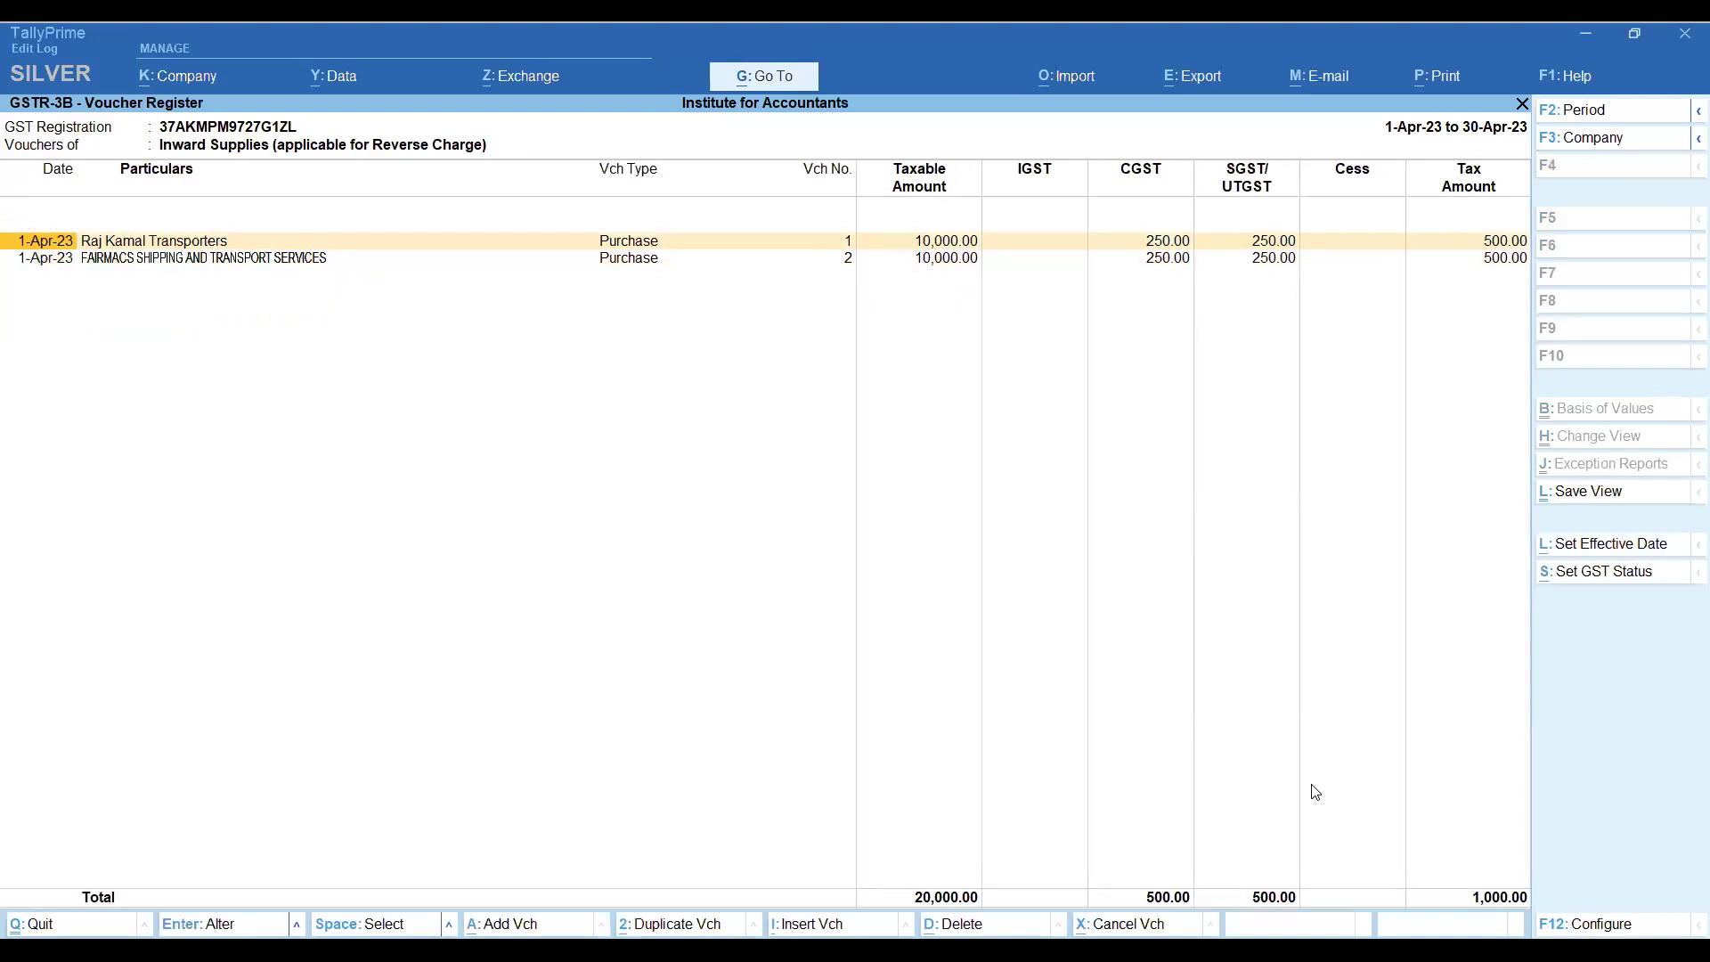
key("Down")
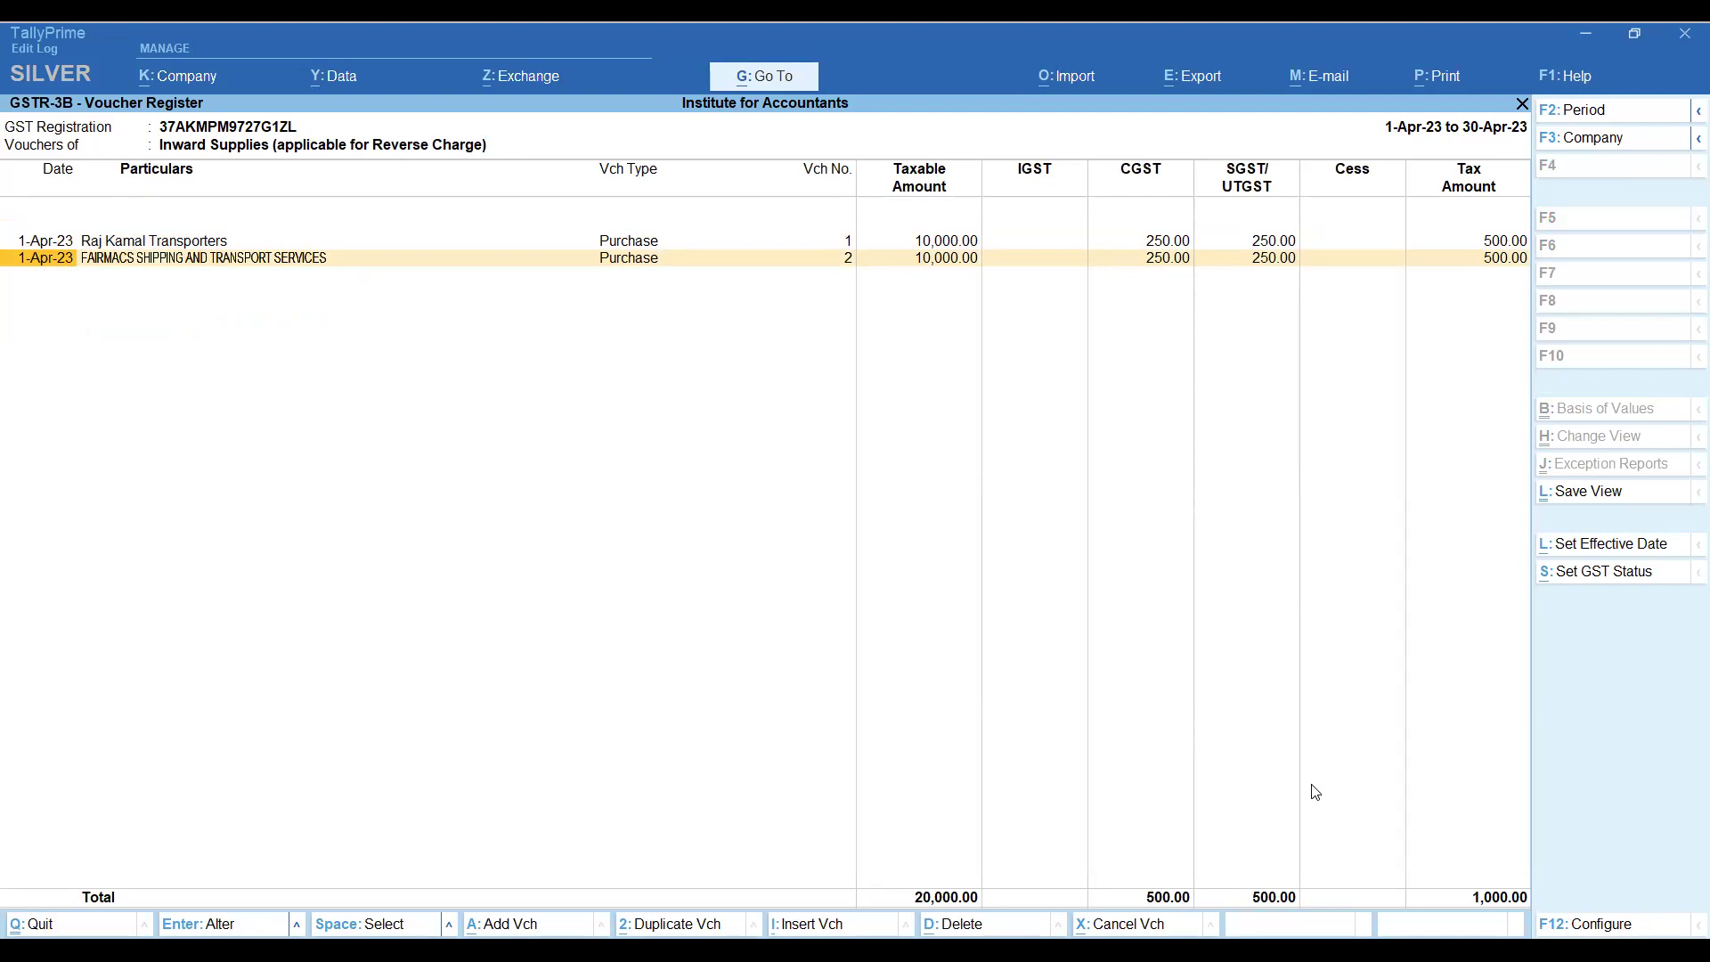
key("Escape")
key("Escape")
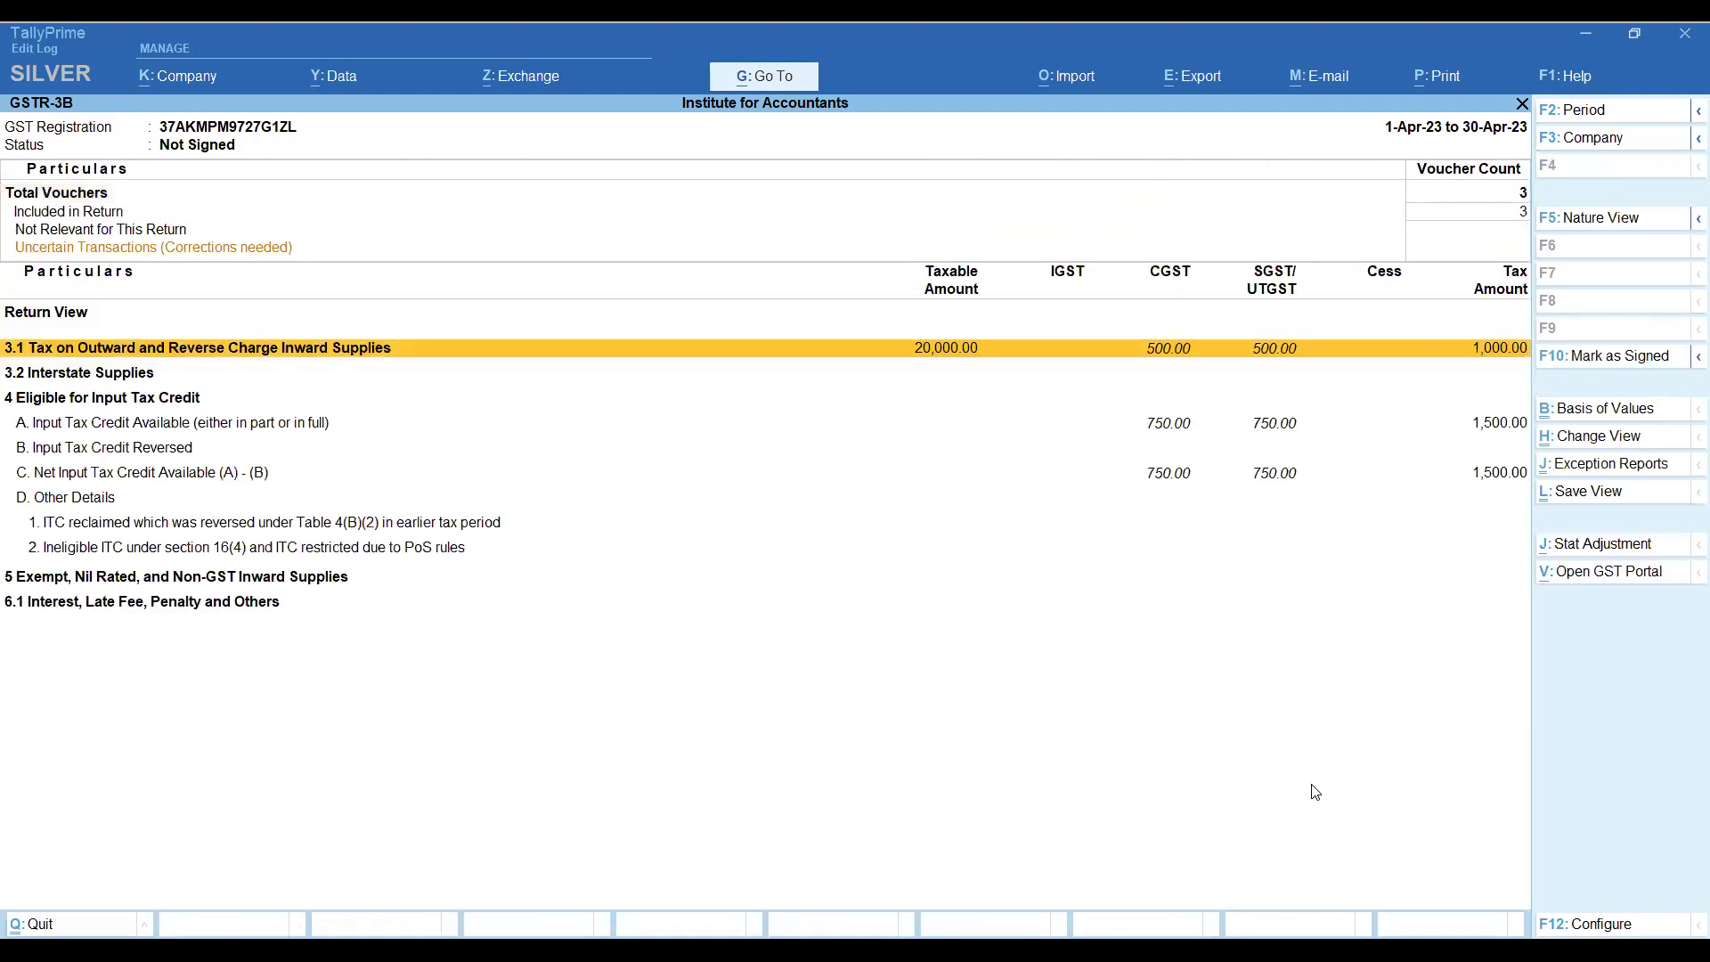
Drill from Input Tax Credit Available in section 4 into the All other Input Tax Credit vouchers, and return to the summary.
key("Down")
key("Down")
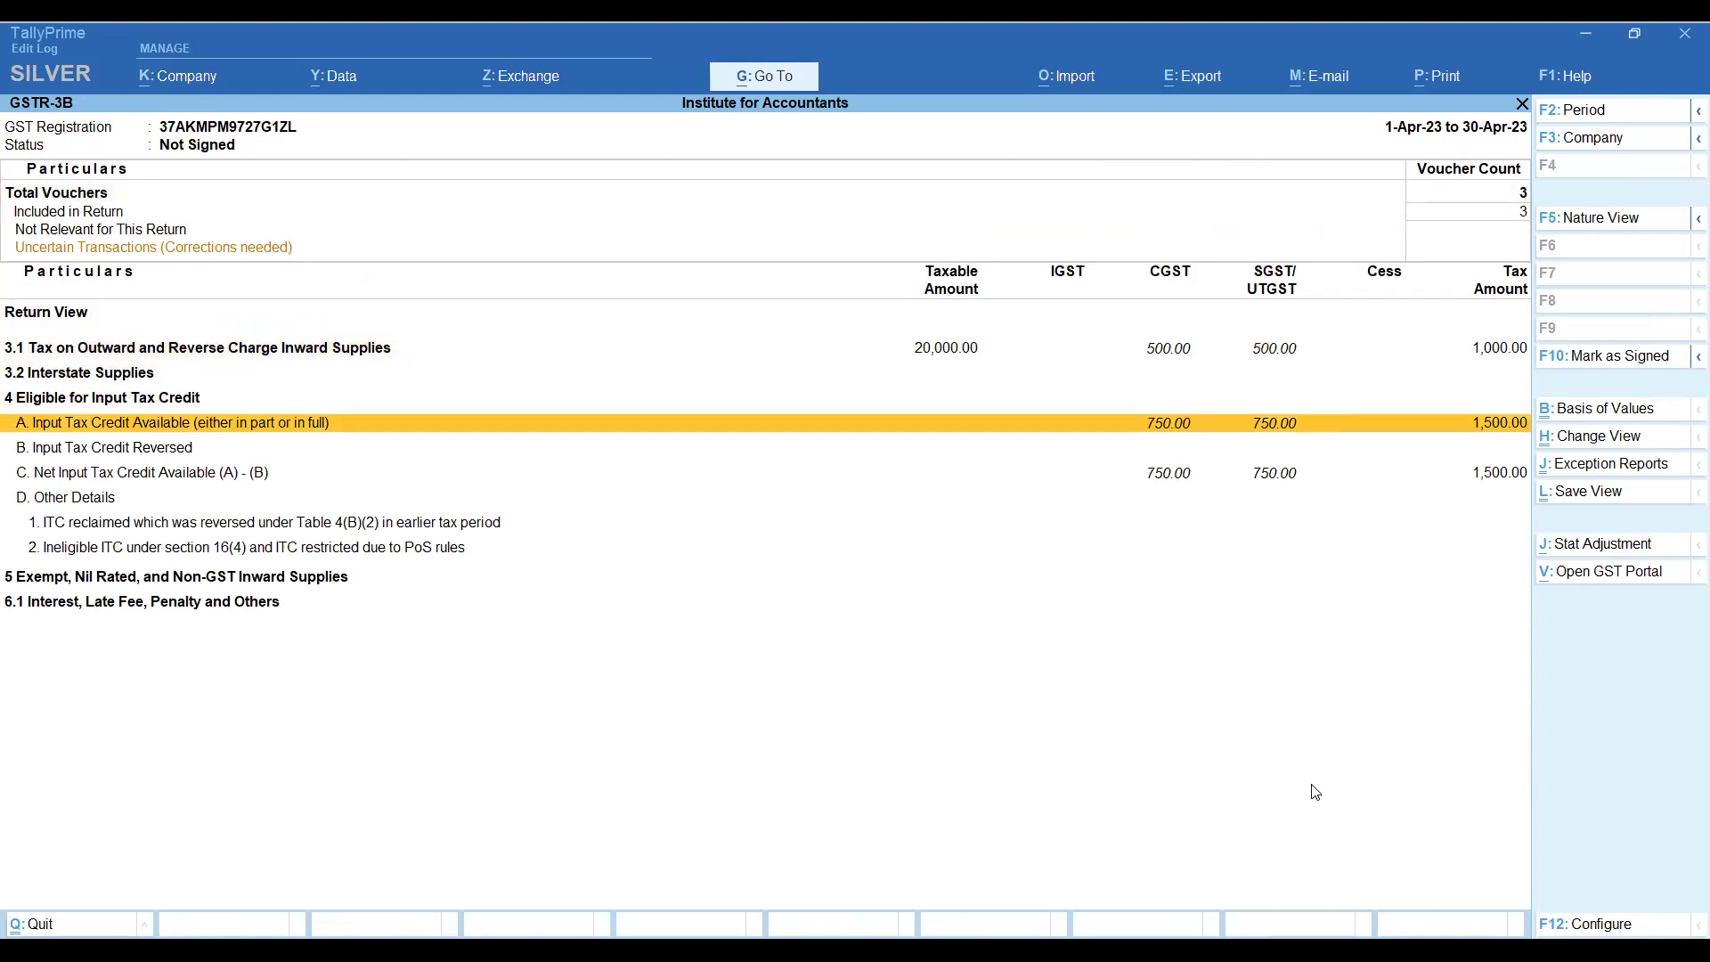
key("Return")
key("Down")
key("Down")
key("Down")
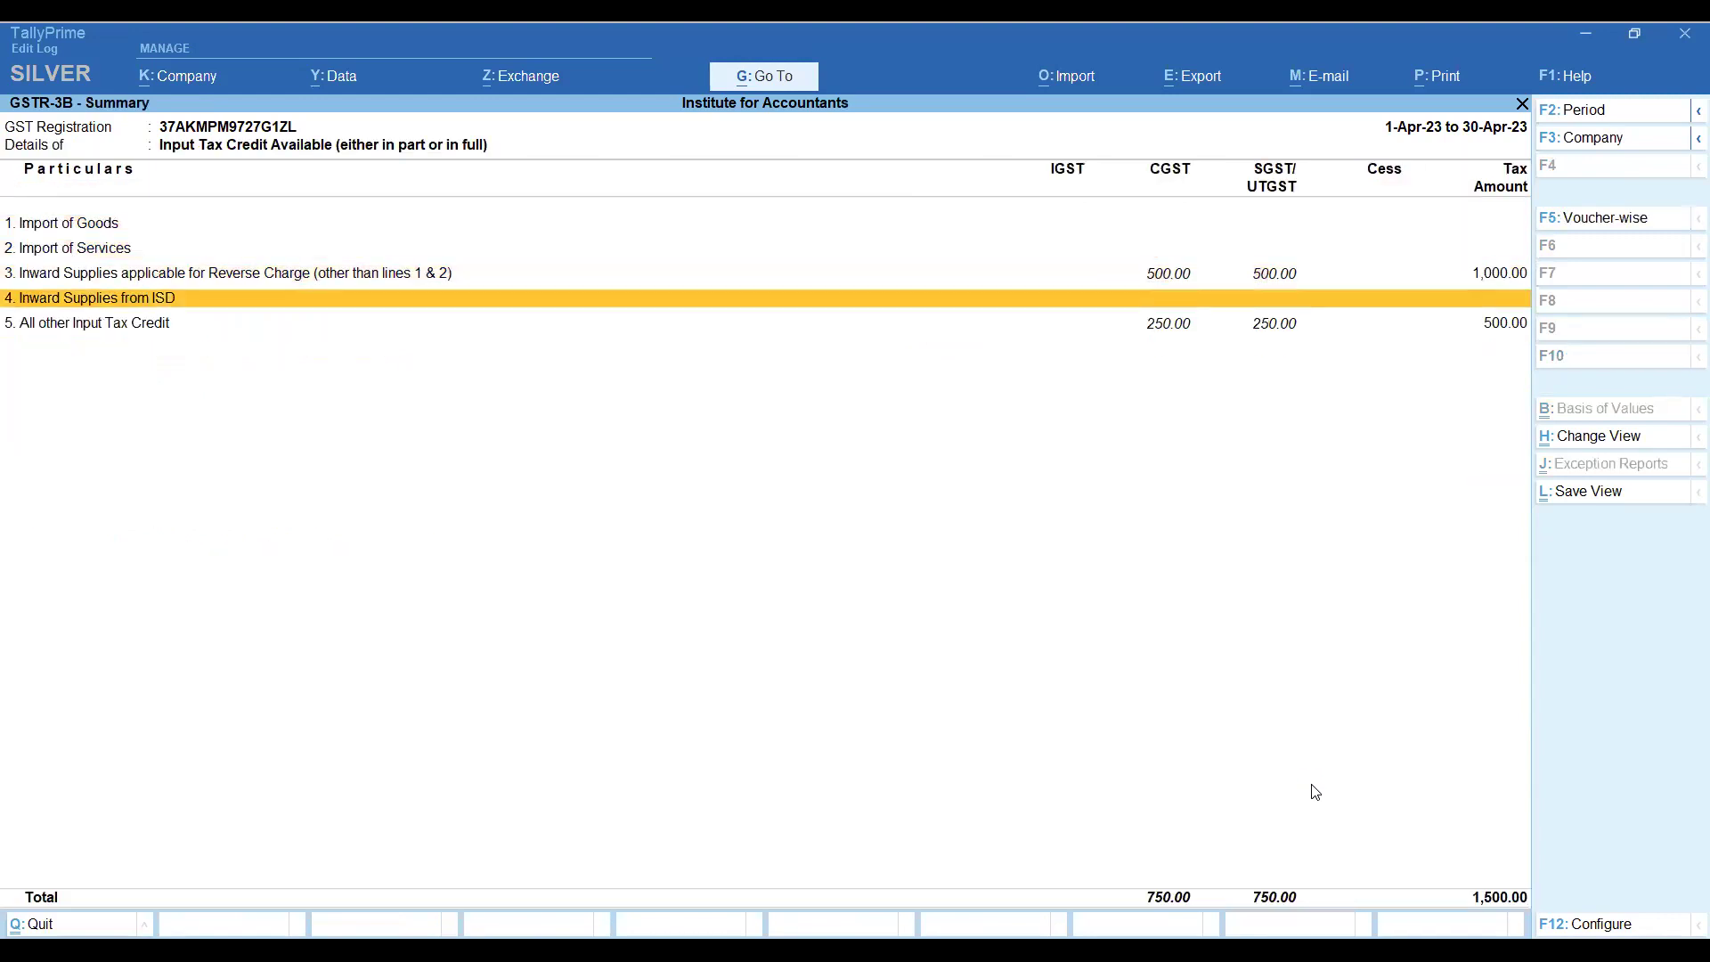
key("Down")
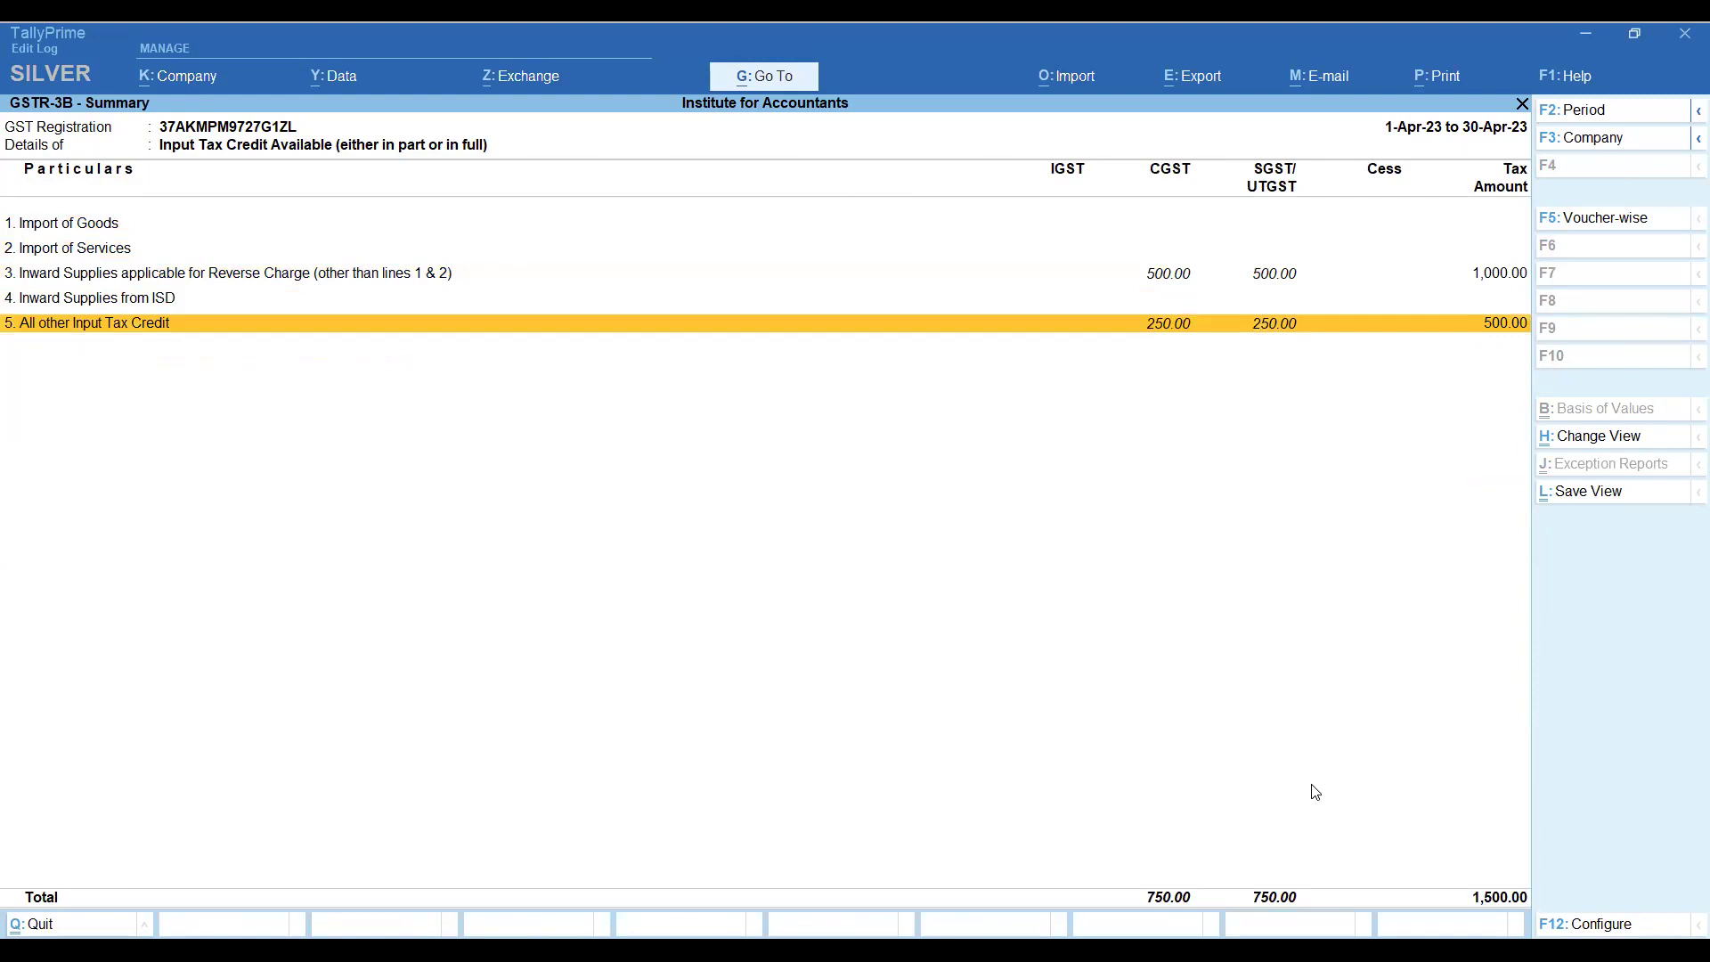
key("Return")
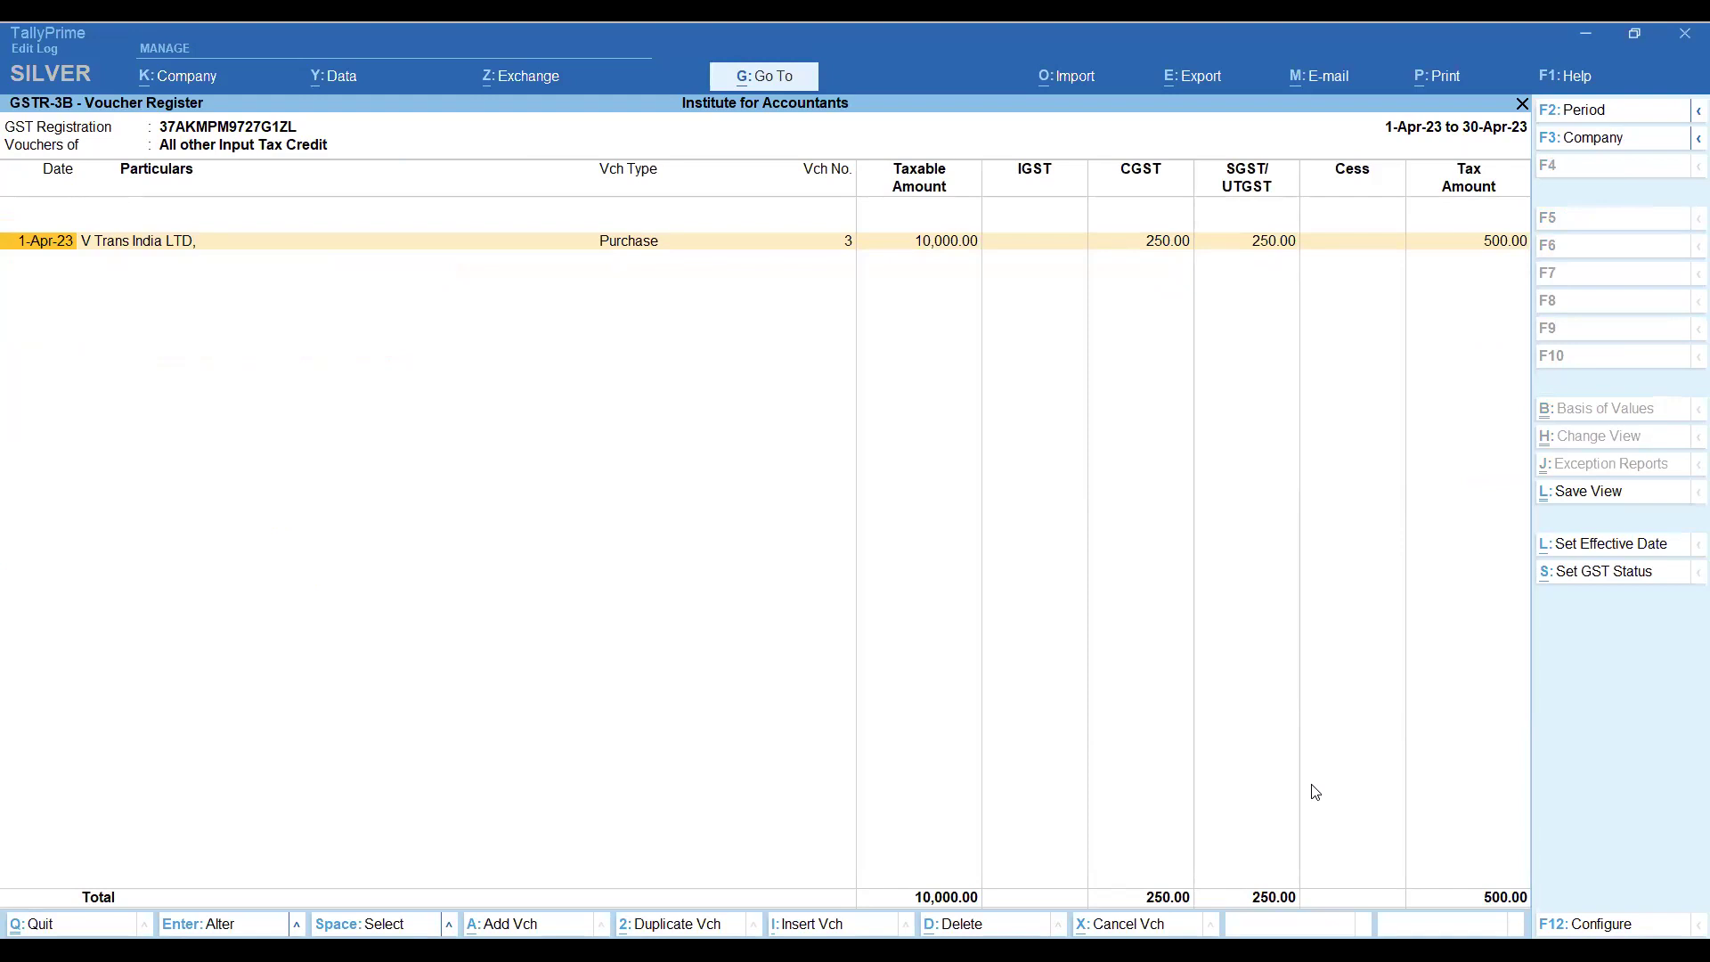
key("Escape")
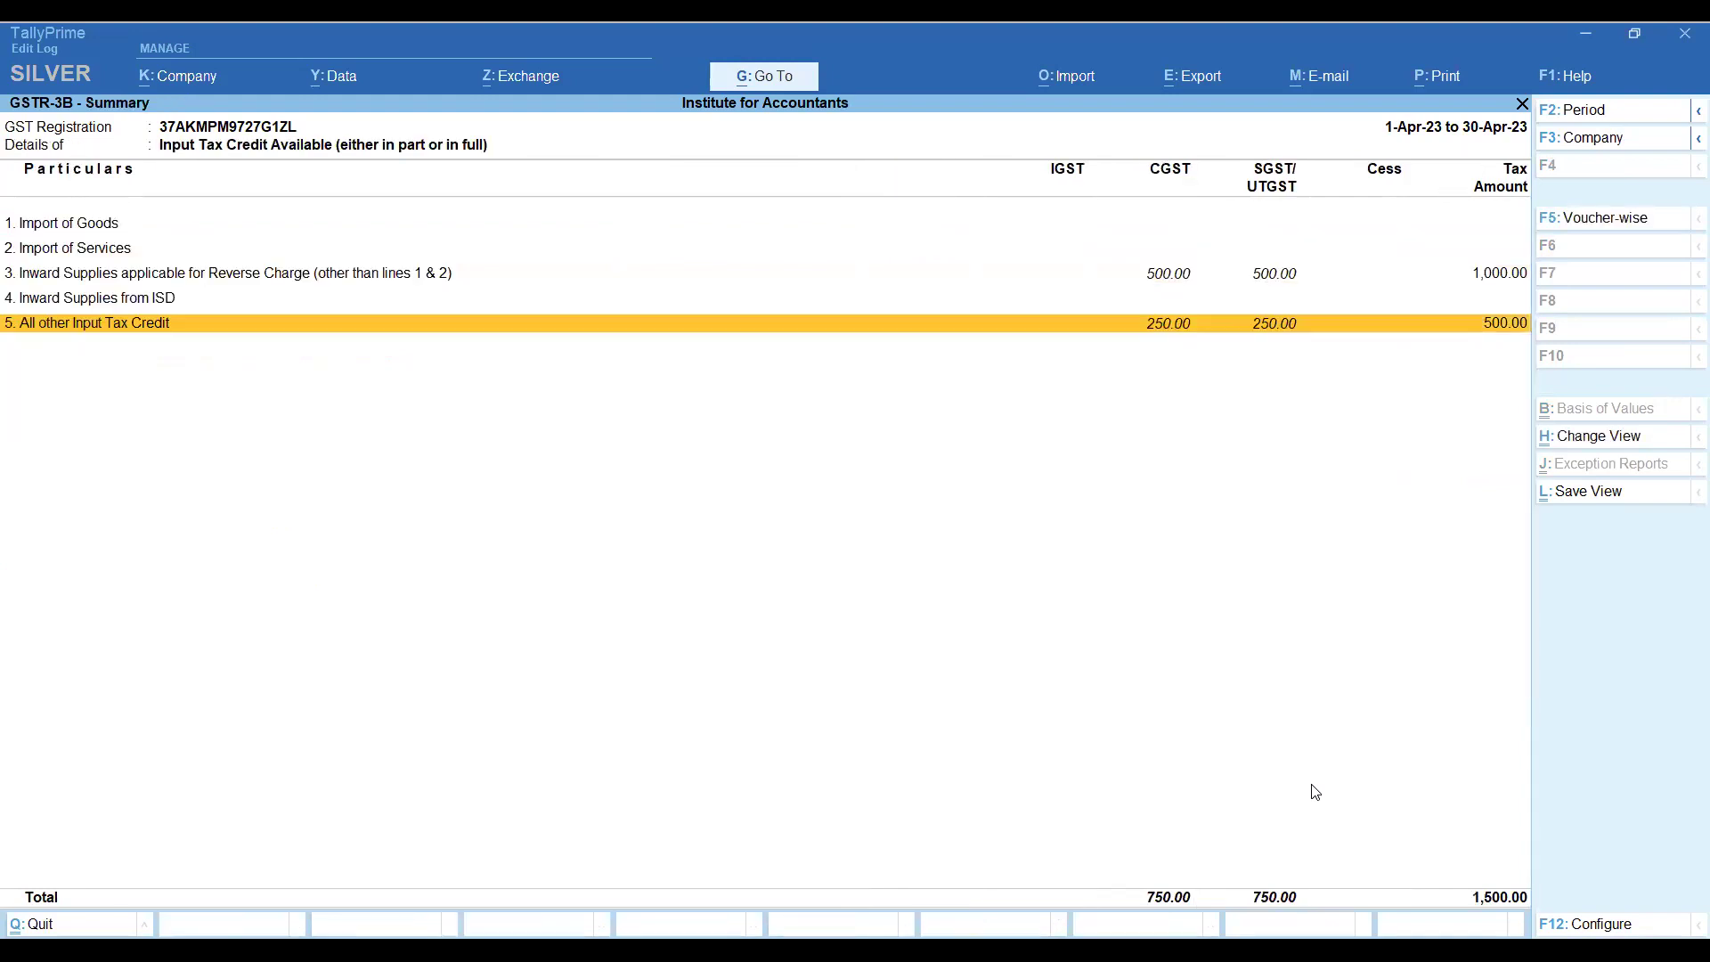
Review the Inward Supplies applicable for Reverse Charge line in the Input Tax Credit Available summary.
key("Up")
key("Up")
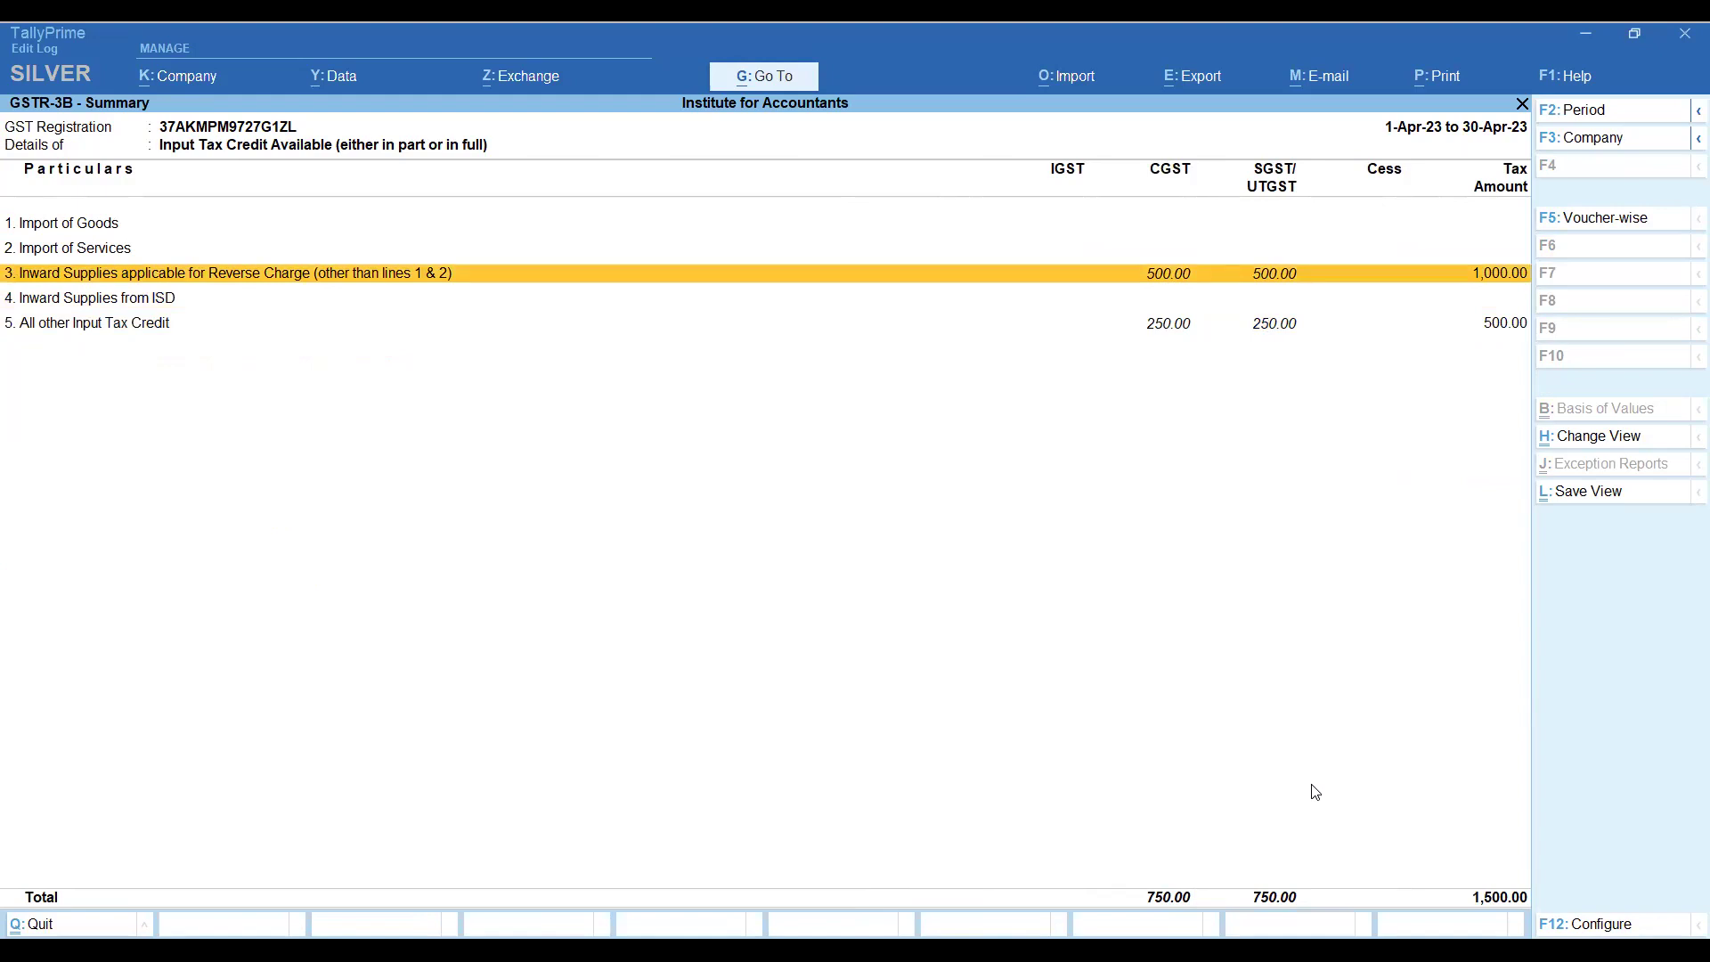
key("Down")
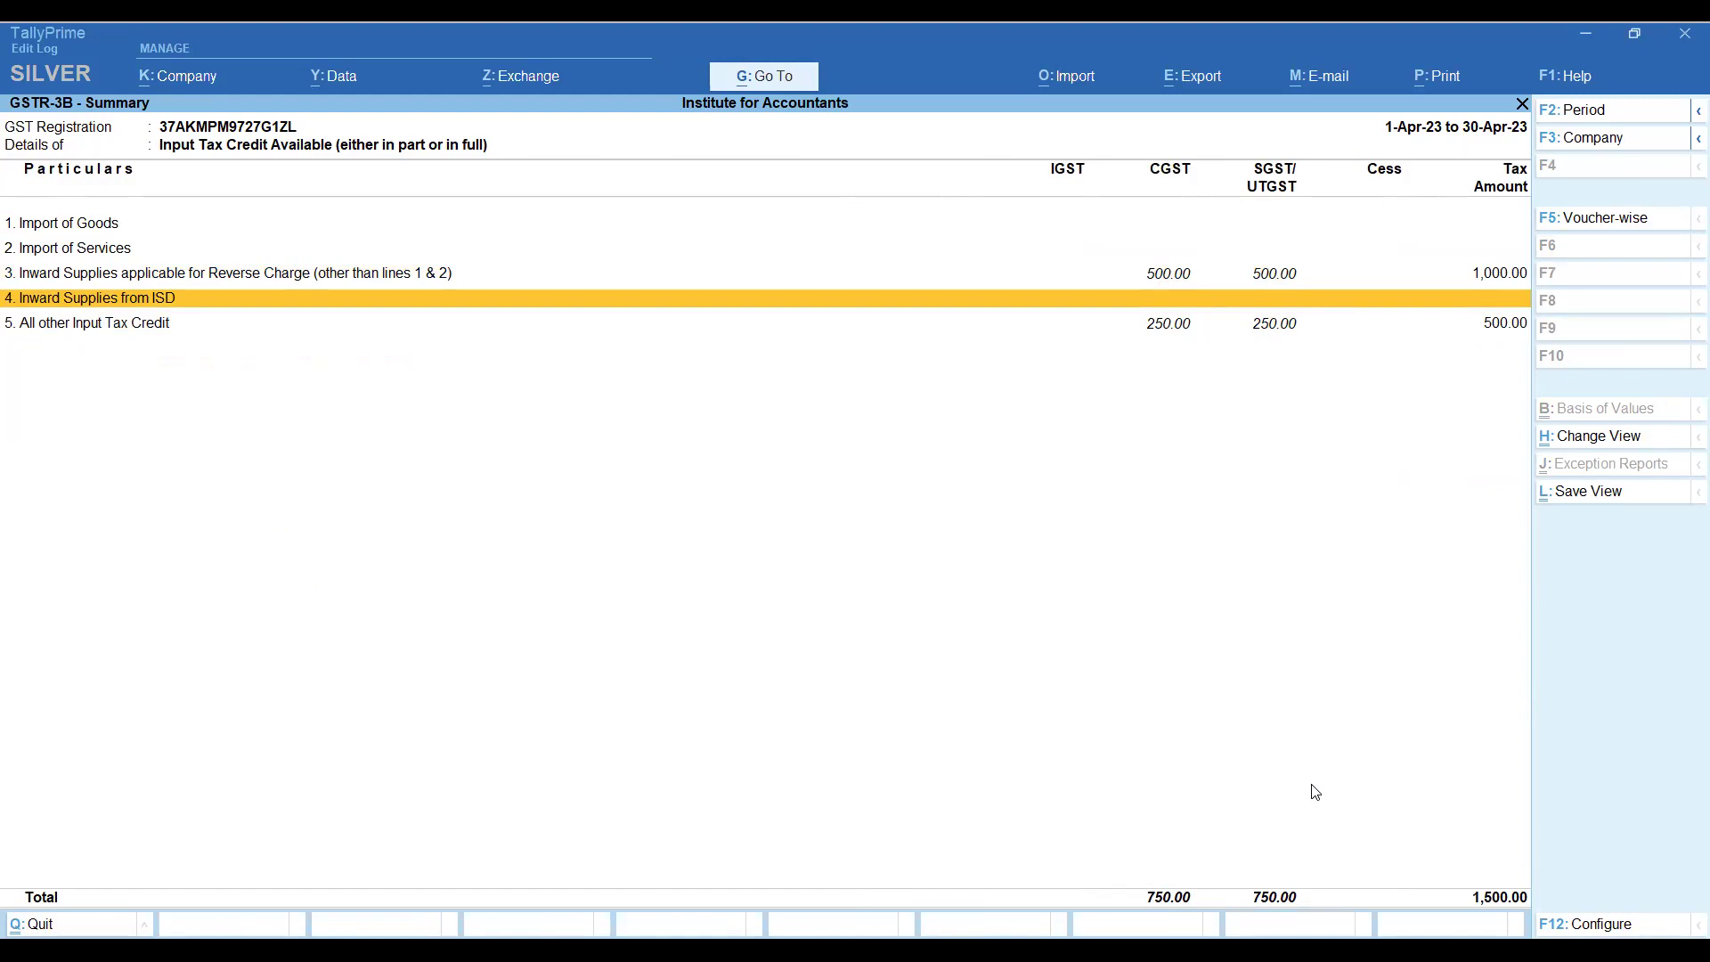
Leave the GSTR-3B return and the GST reports, and open the Profit & Loss A/c.
key("Escape")
key("Escape")
key("Escape")
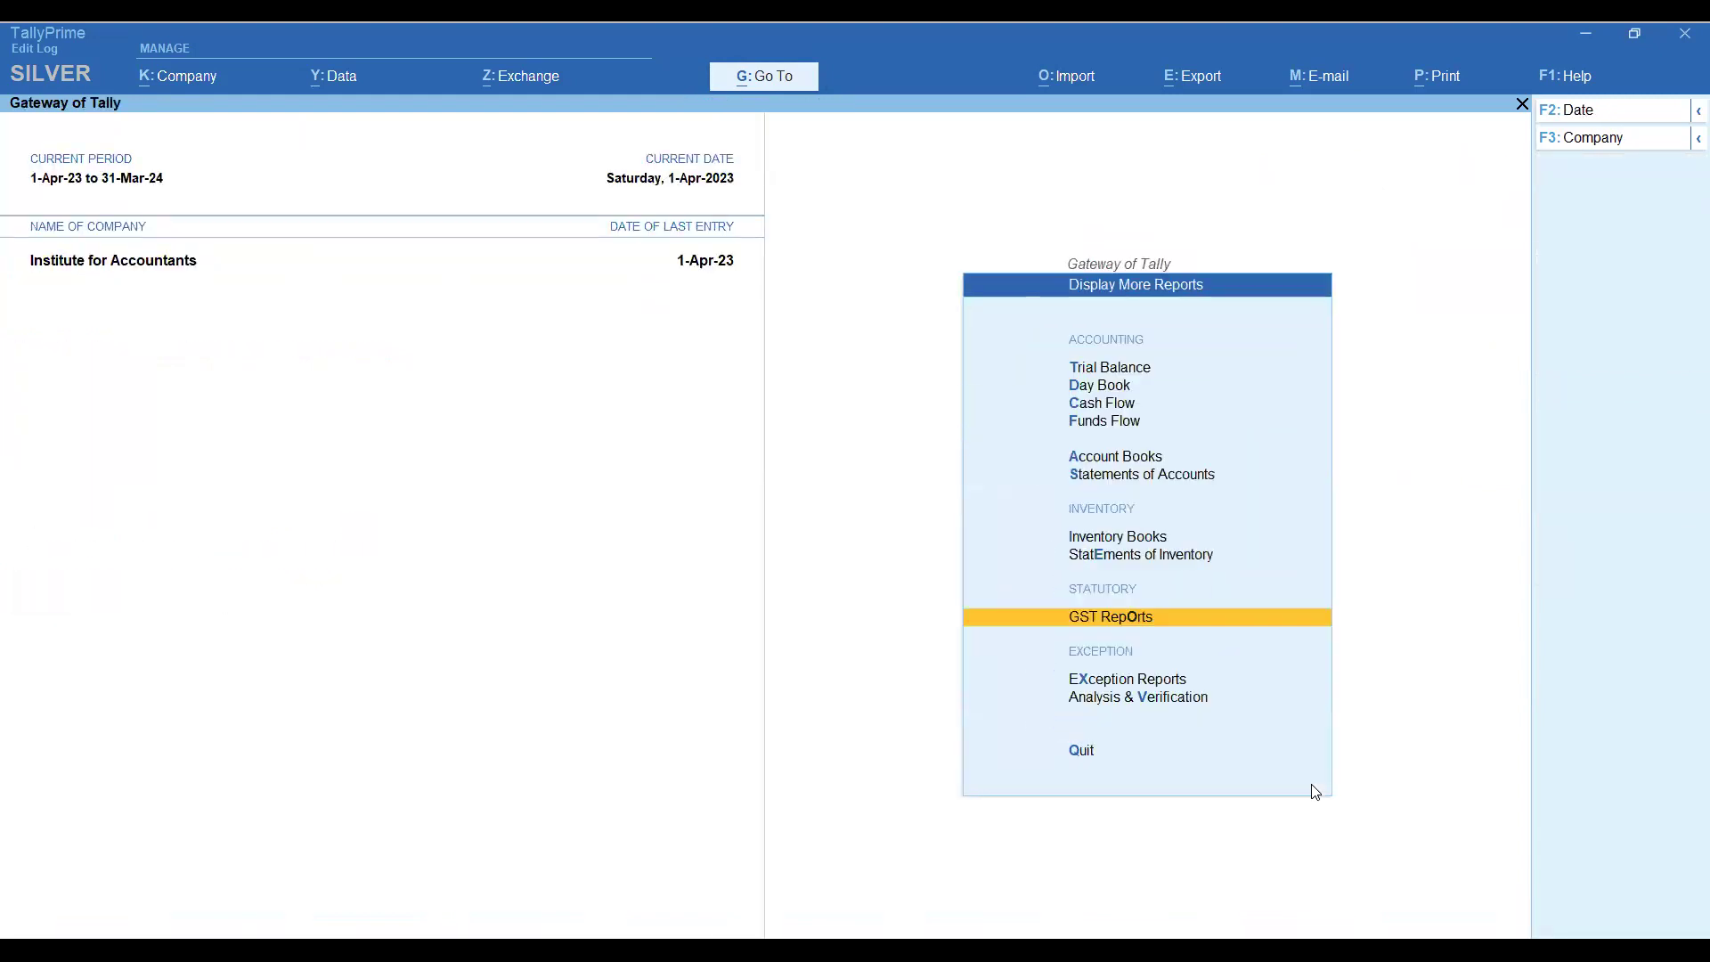
key("Escape")
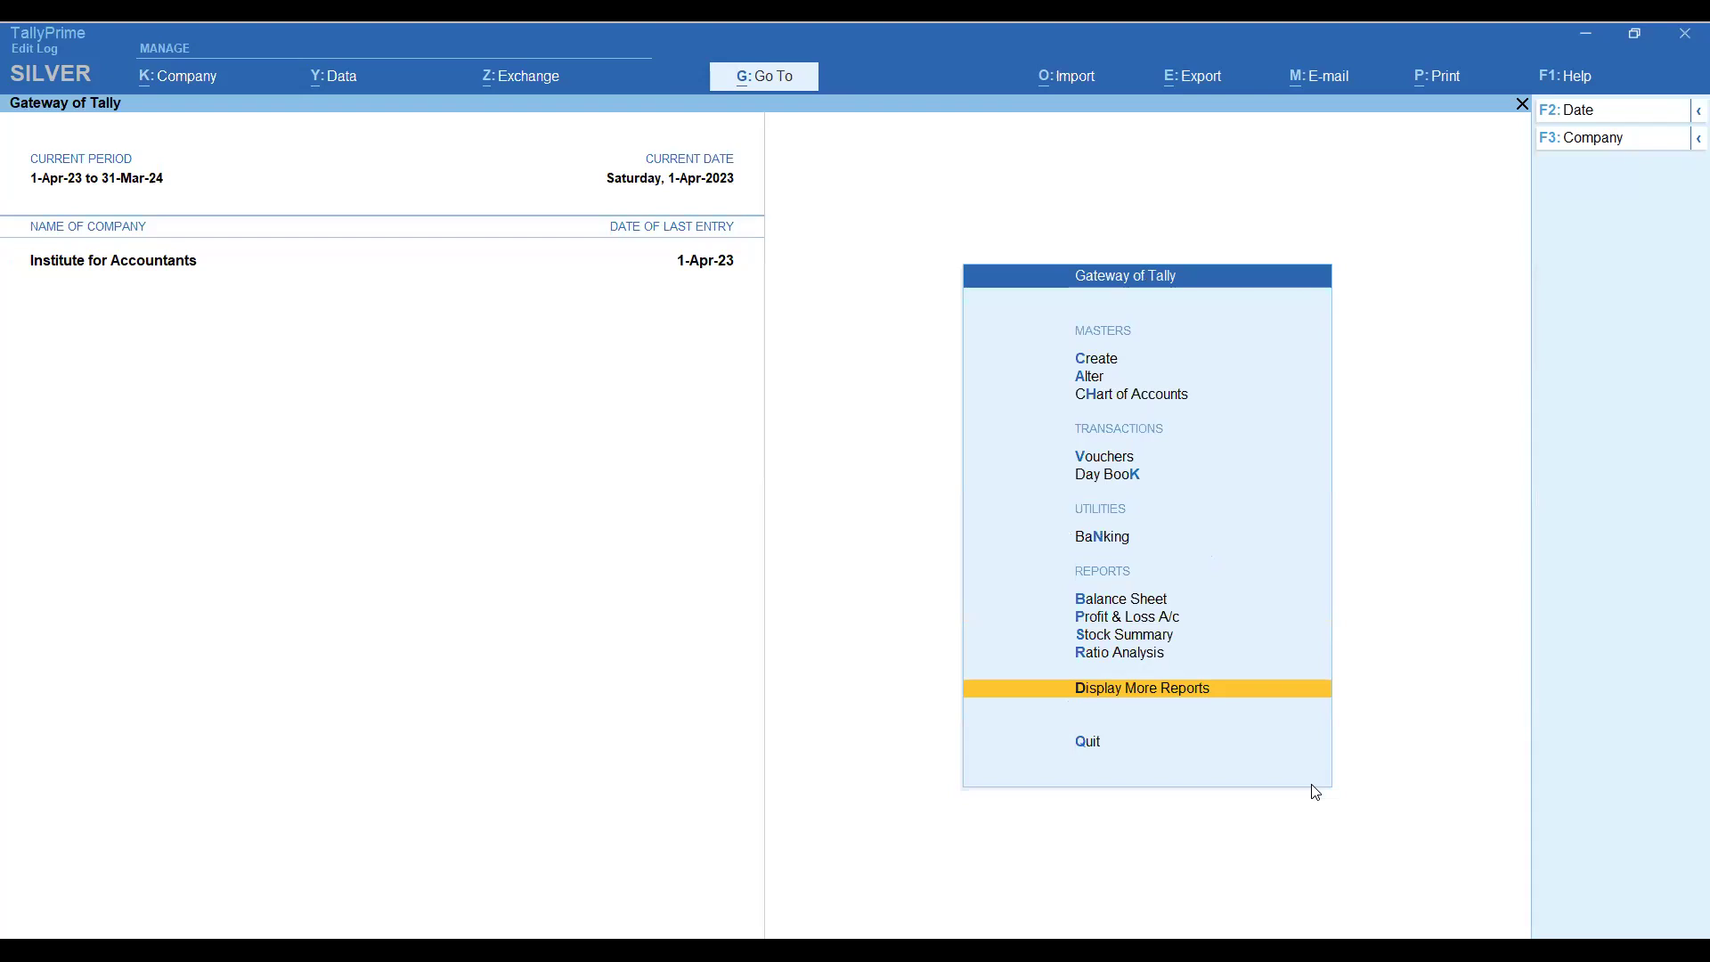
key("Up")
key("Up")
key("Up")
key("Return")
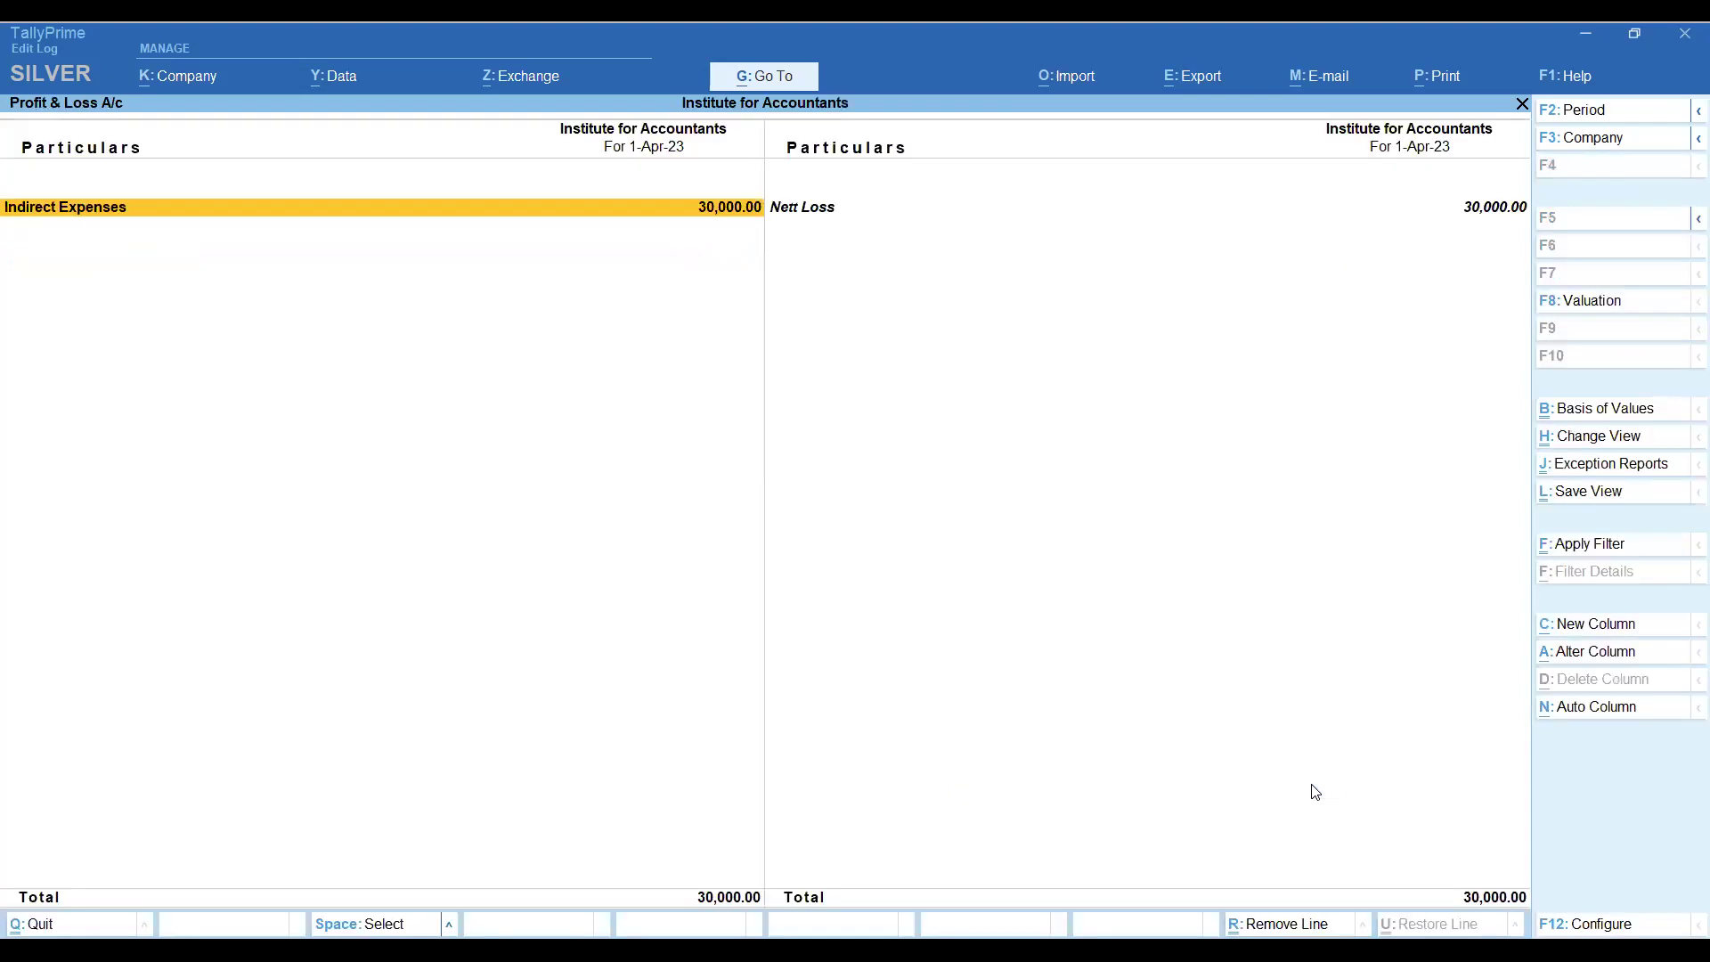
Show the Profit & Loss A/c in detail and drill down from GTA Services to its April ledger vouchers.
key("alt")
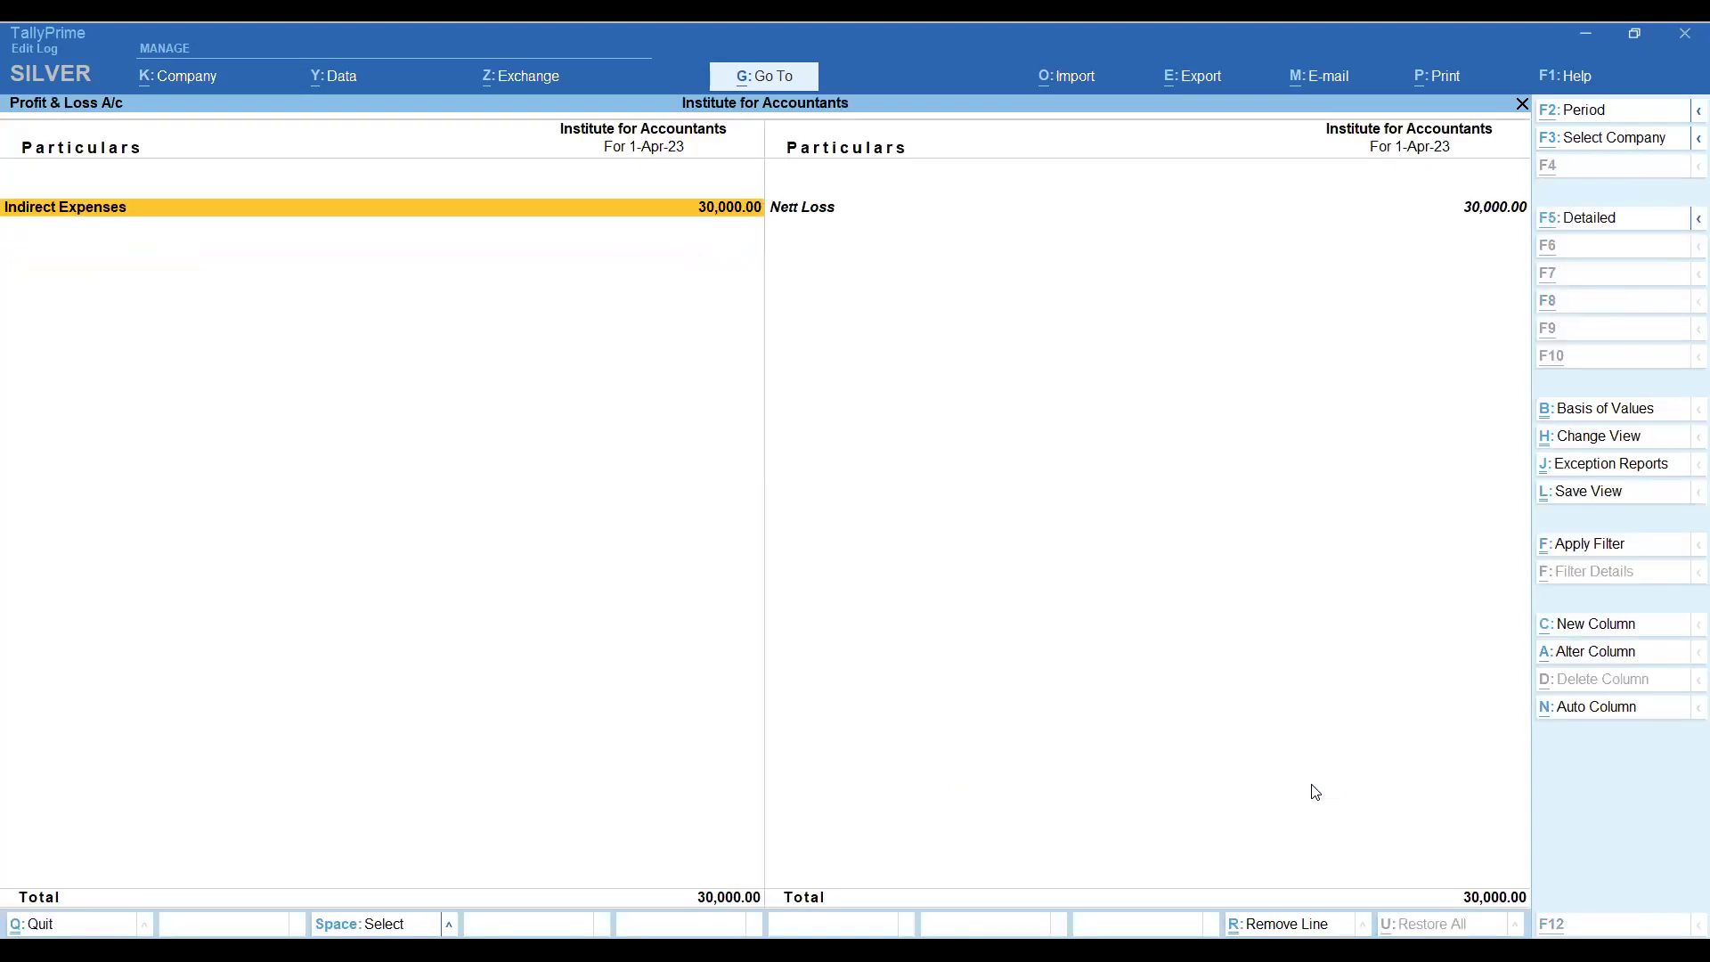
key("alt+F5")
key("Down")
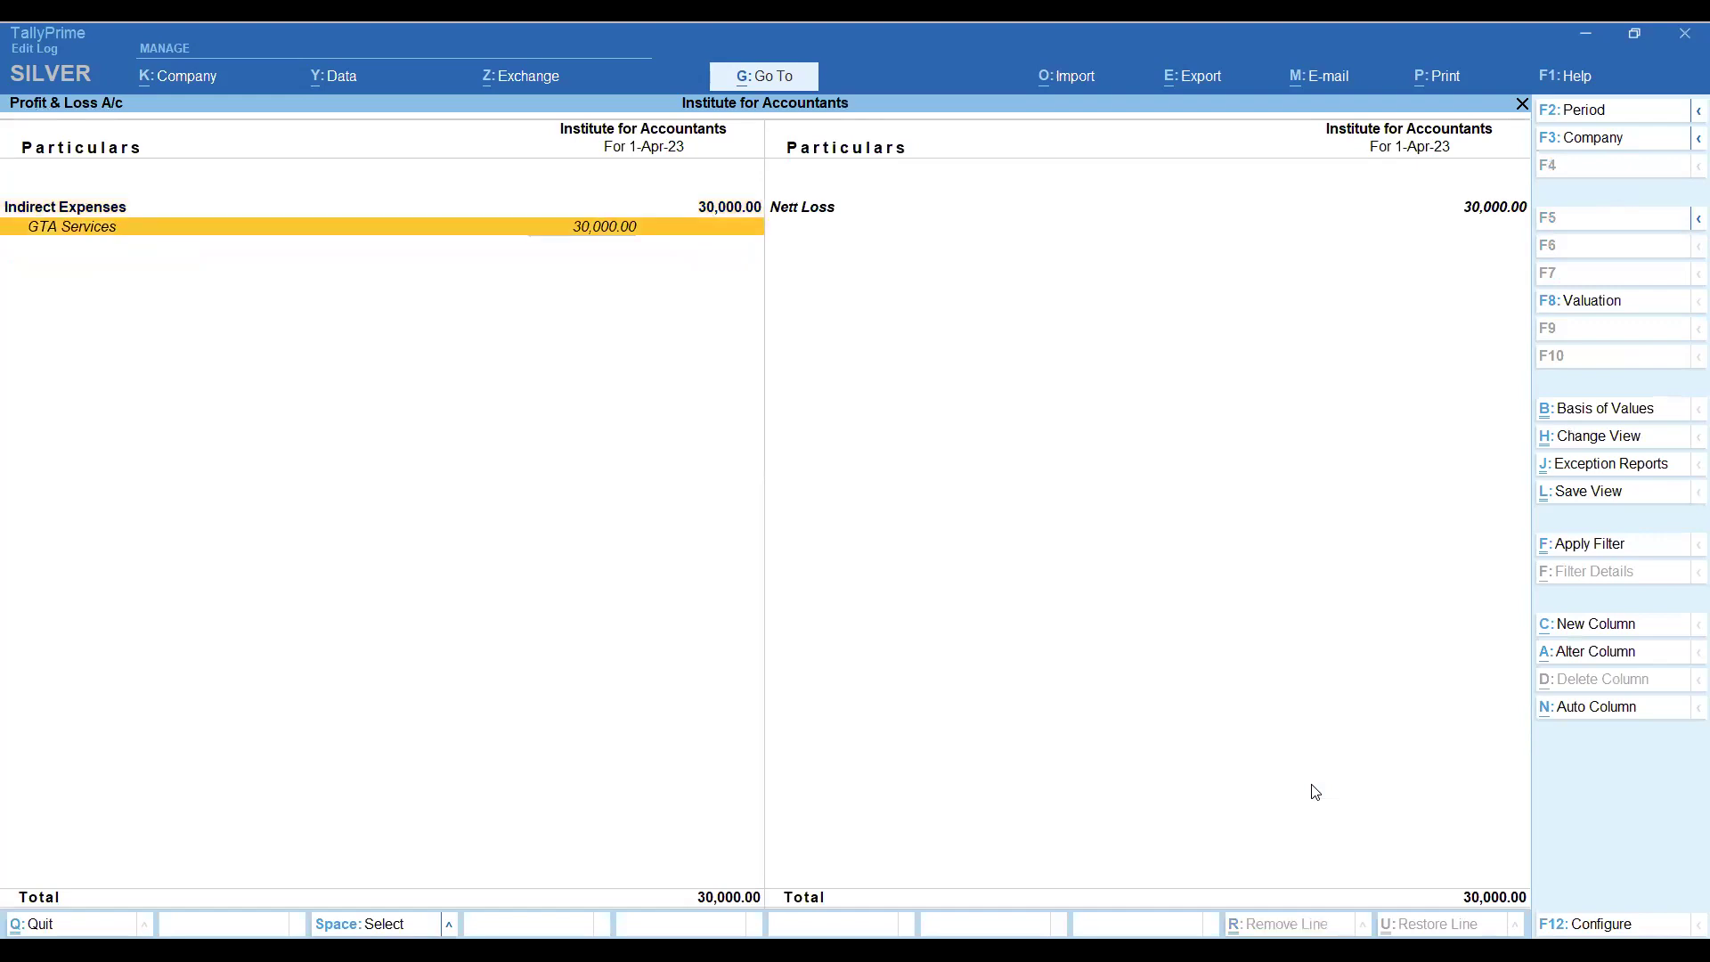
key("Return")
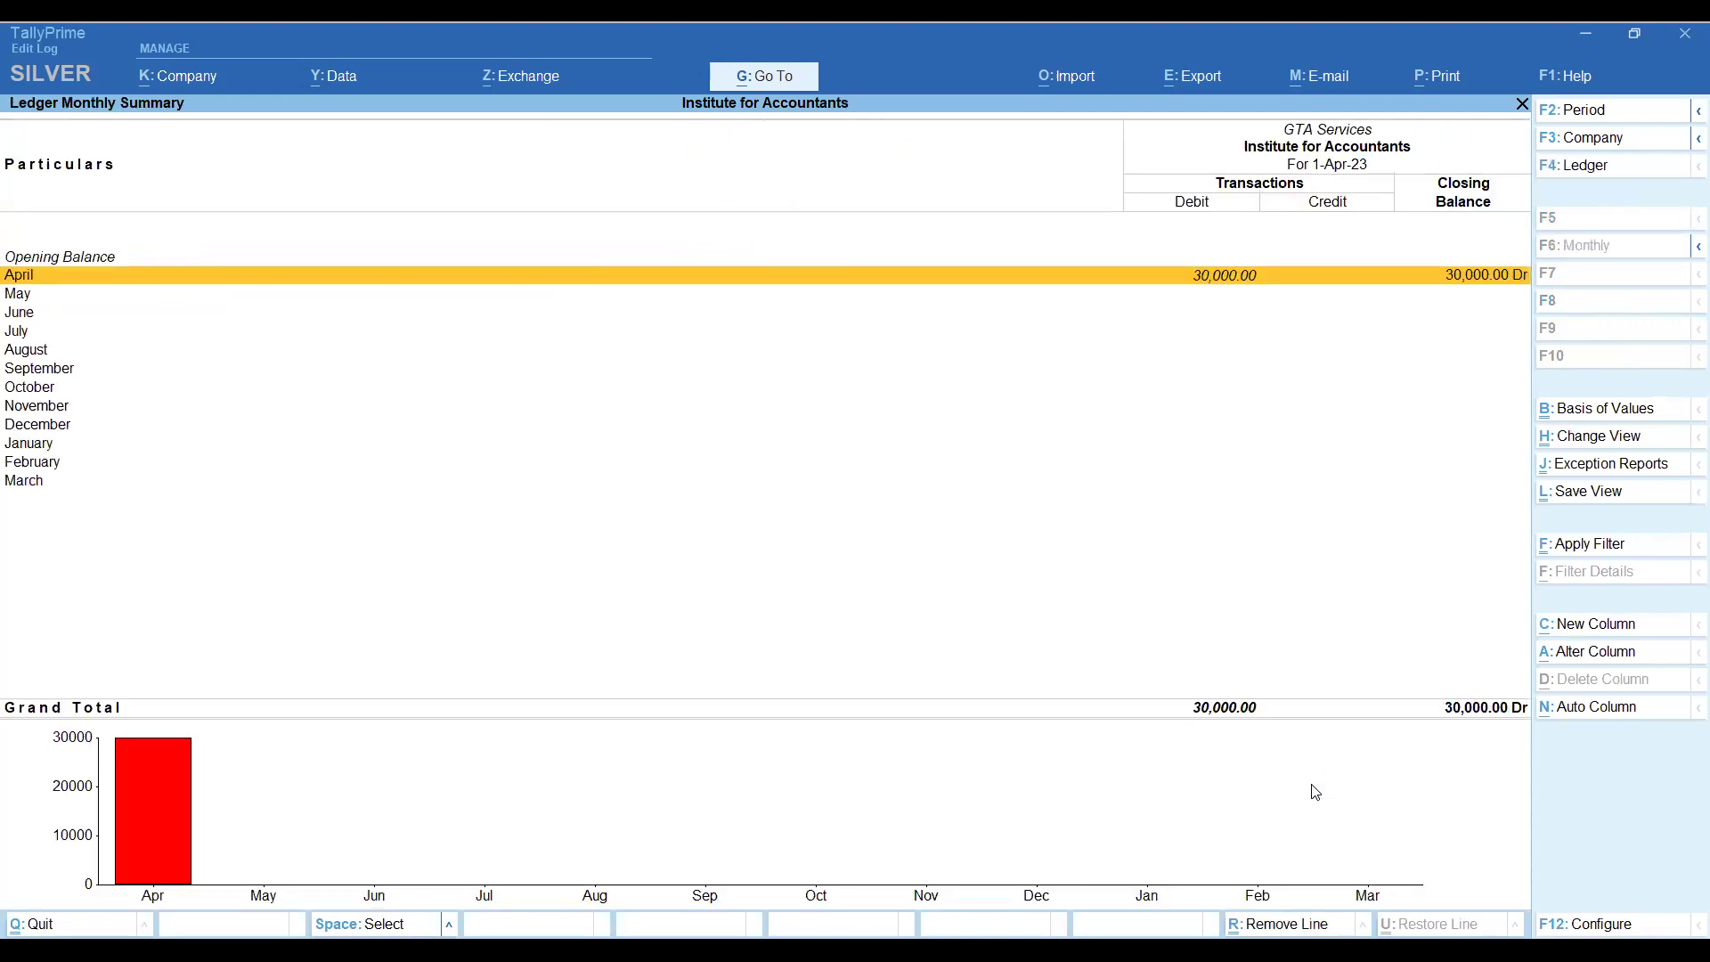
key("Return")
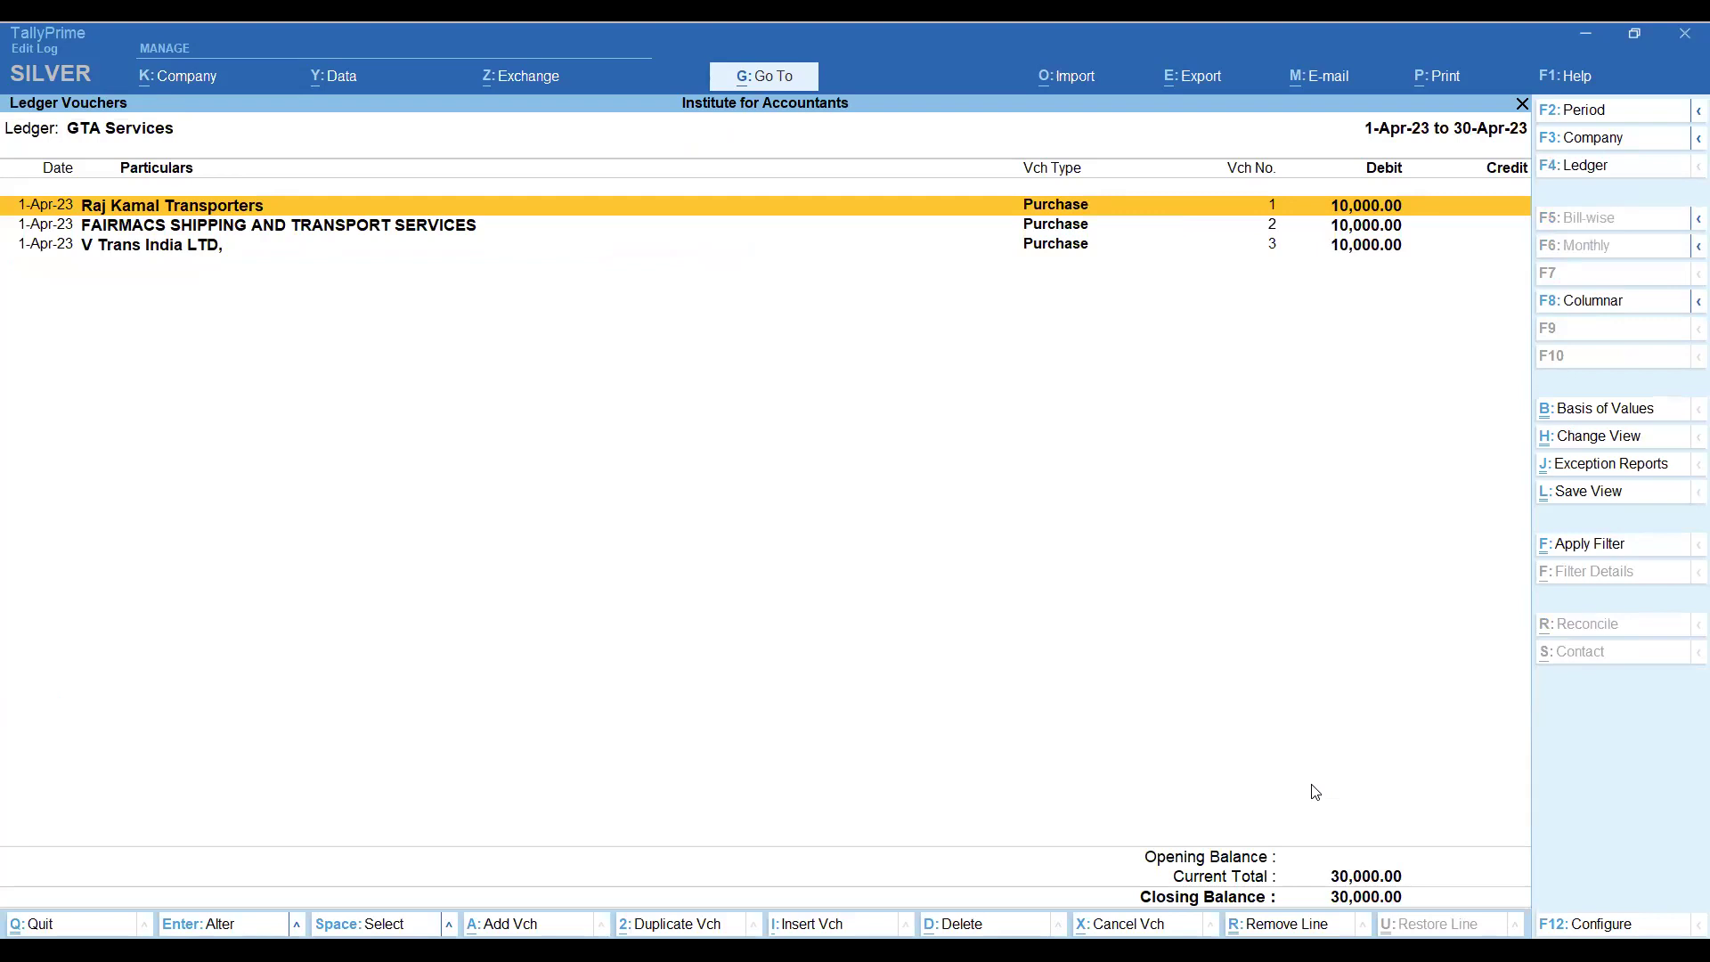